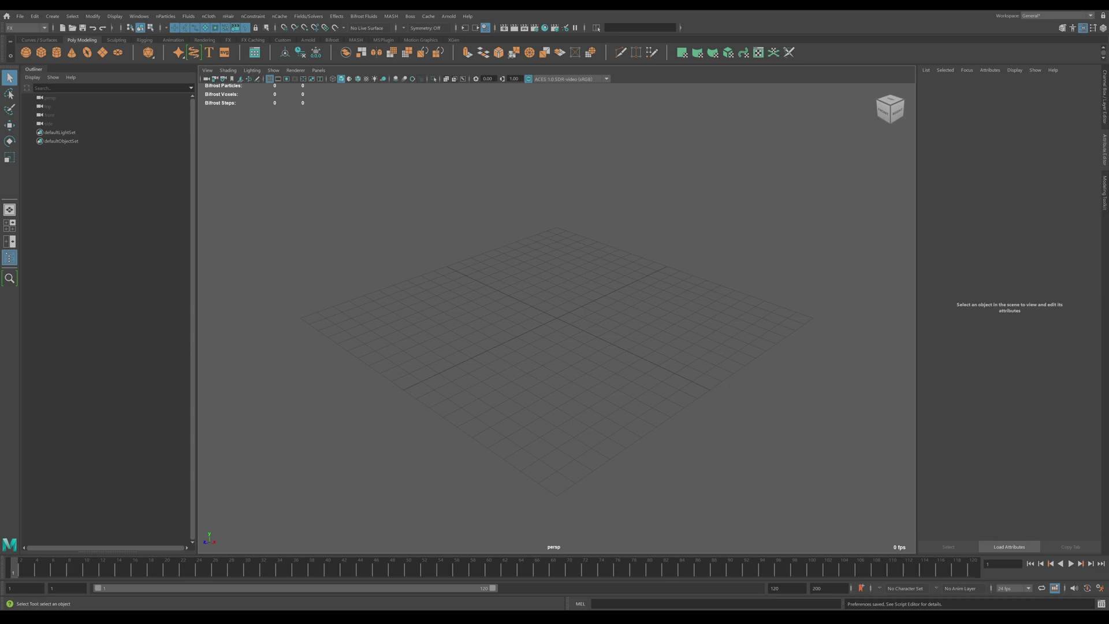
# - Open the preferences and review the Cached Playback settings, returning to the Time Slider settings
pyautogui.click(1100, 587)
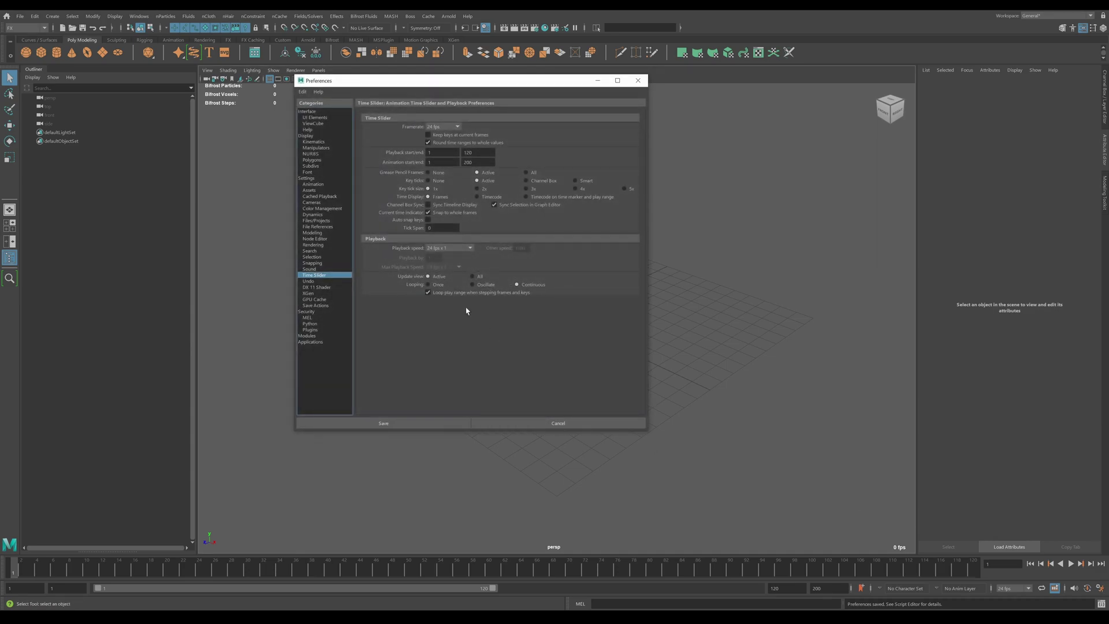
pyautogui.click(320, 196)
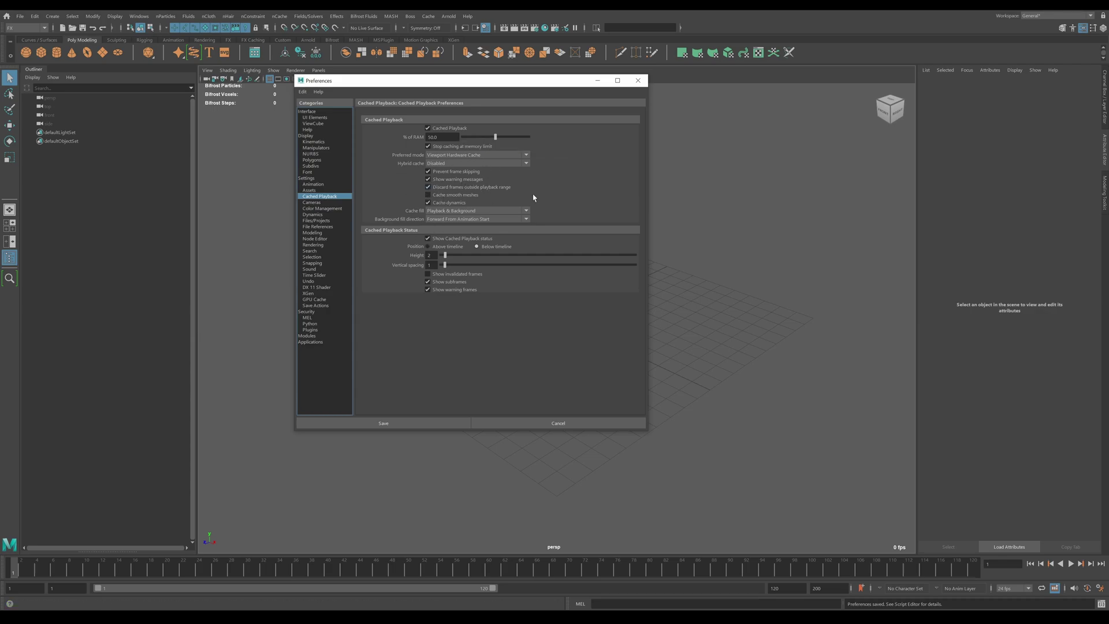
pyautogui.click(314, 275)
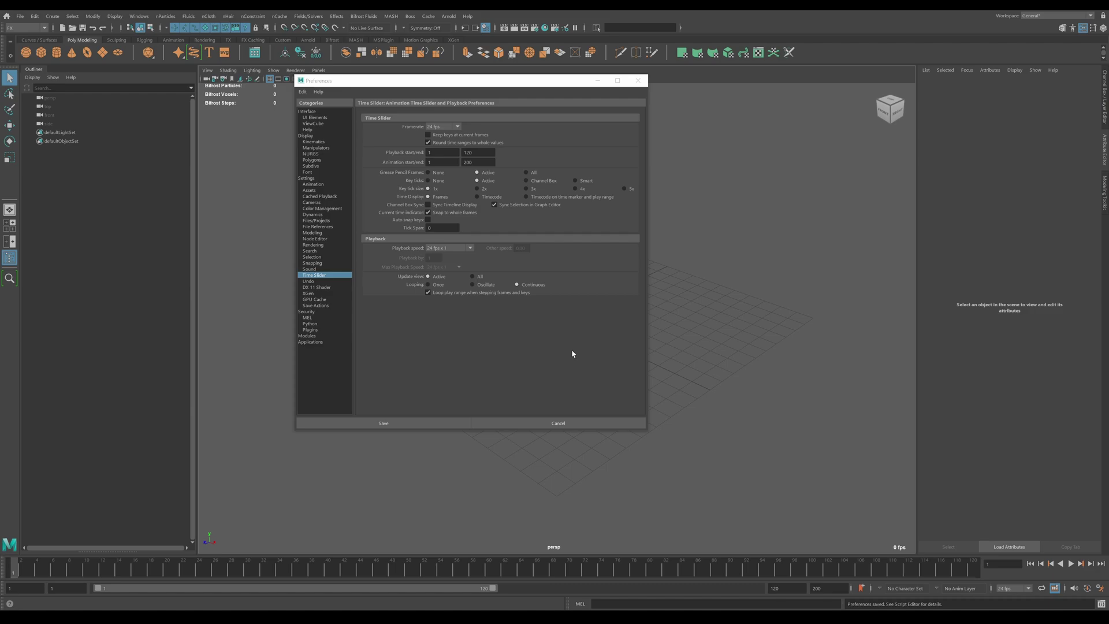
# - Set the Time Slider playback speed to Play every frame with max playback speed 24 fps x 1, and close the preferences
pyautogui.click(466, 247)
pyautogui.click(449, 258)
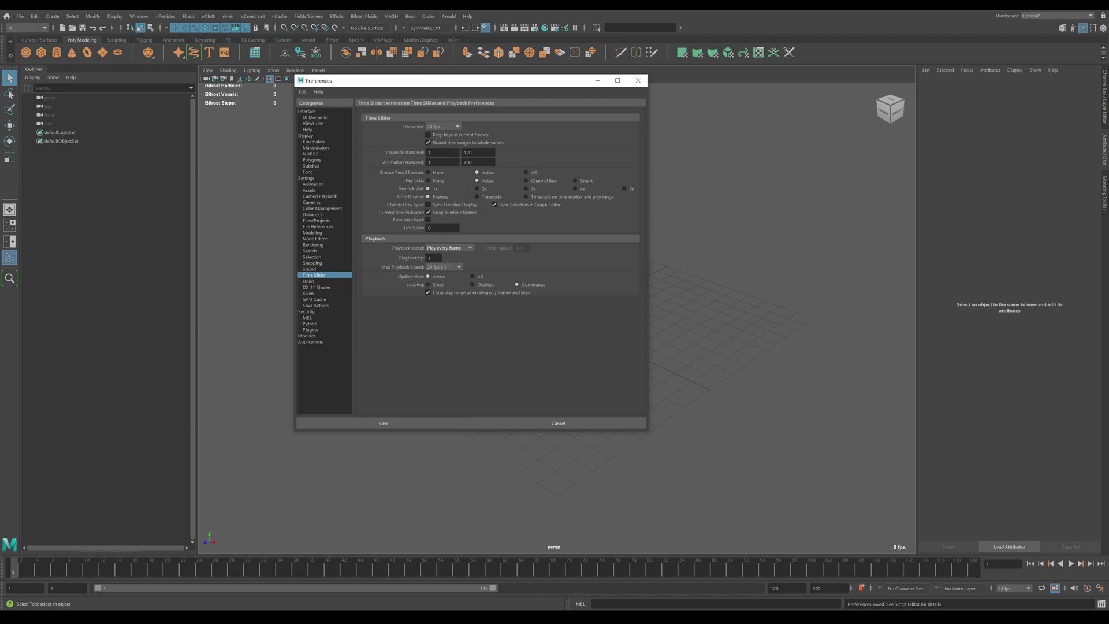
pyautogui.click(434, 259)
pyautogui.click(440, 267)
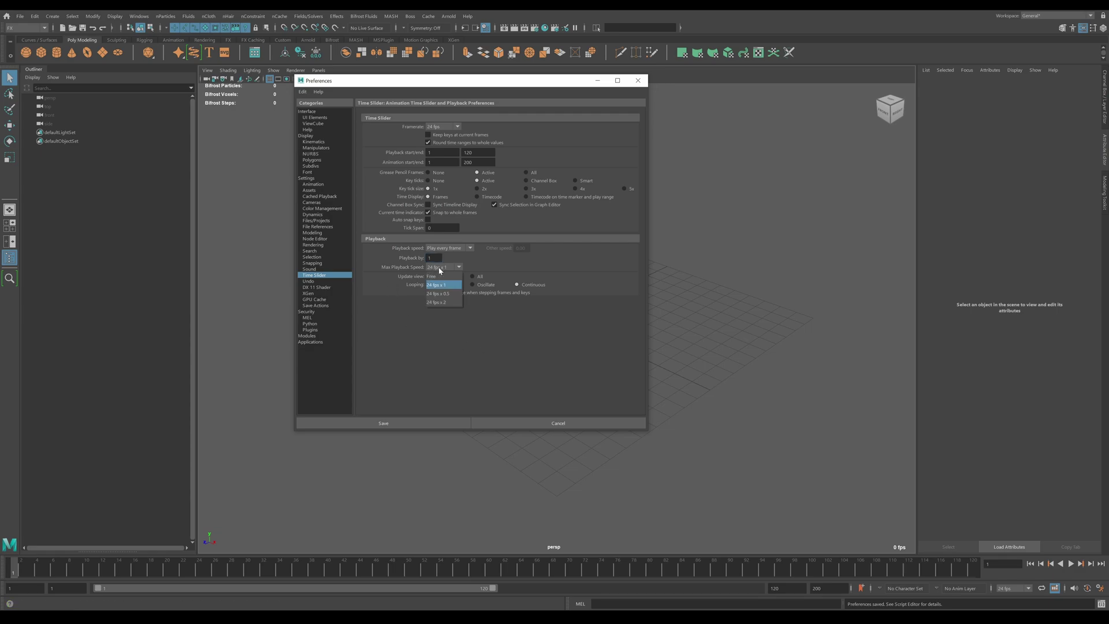
pyautogui.click(442, 276)
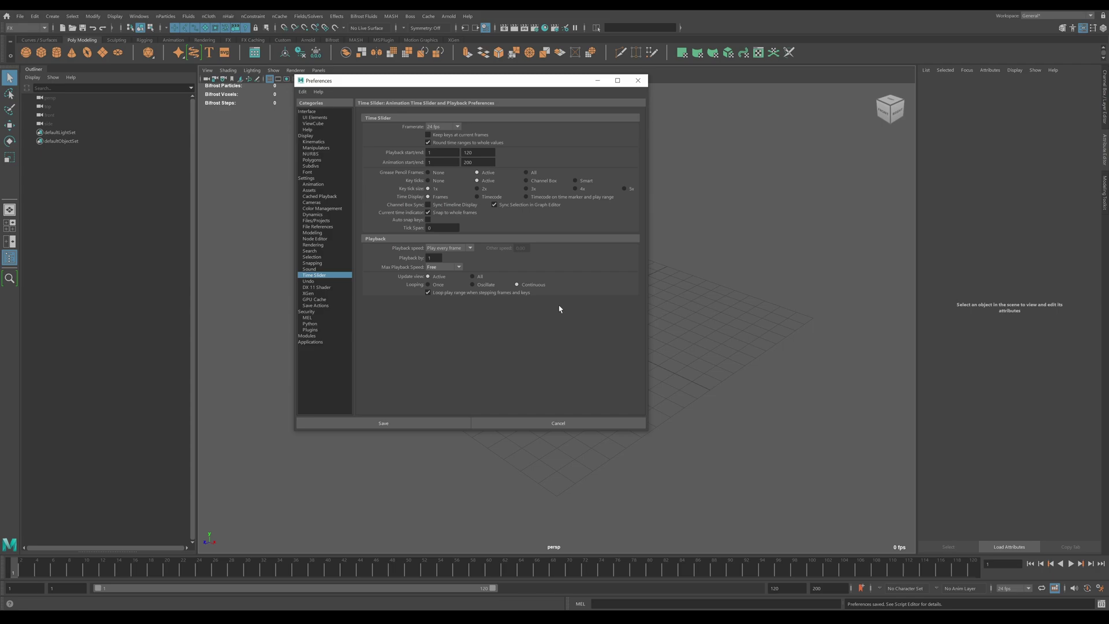
pyautogui.click(444, 267)
pyautogui.click(439, 289)
pyautogui.click(638, 81)
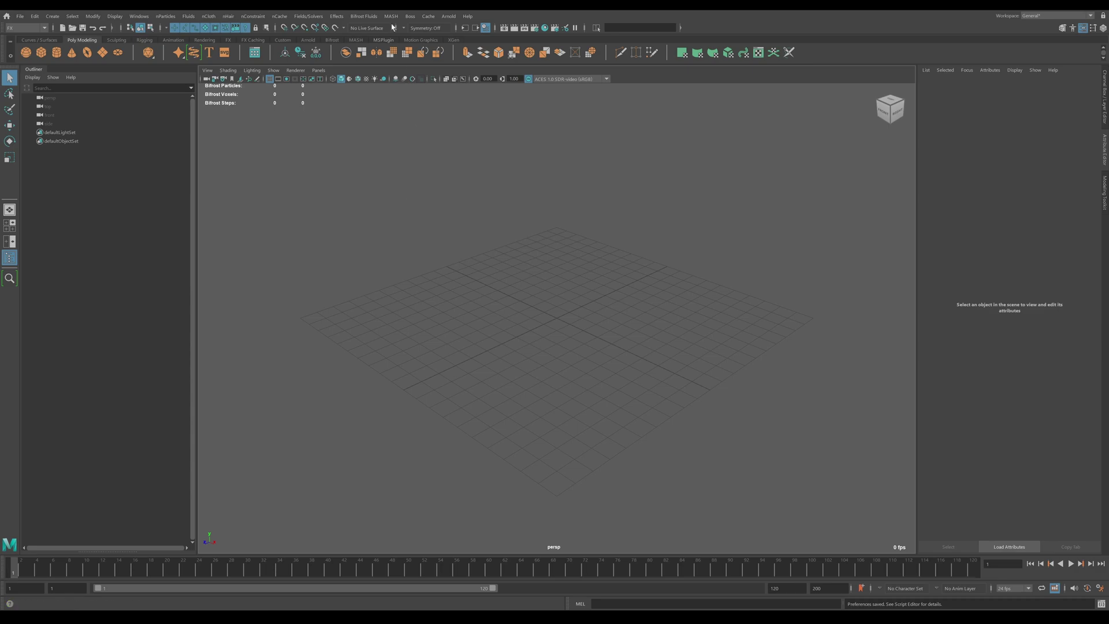
# - Enable background processing in the Bifrost Options
pyautogui.click(364, 16)
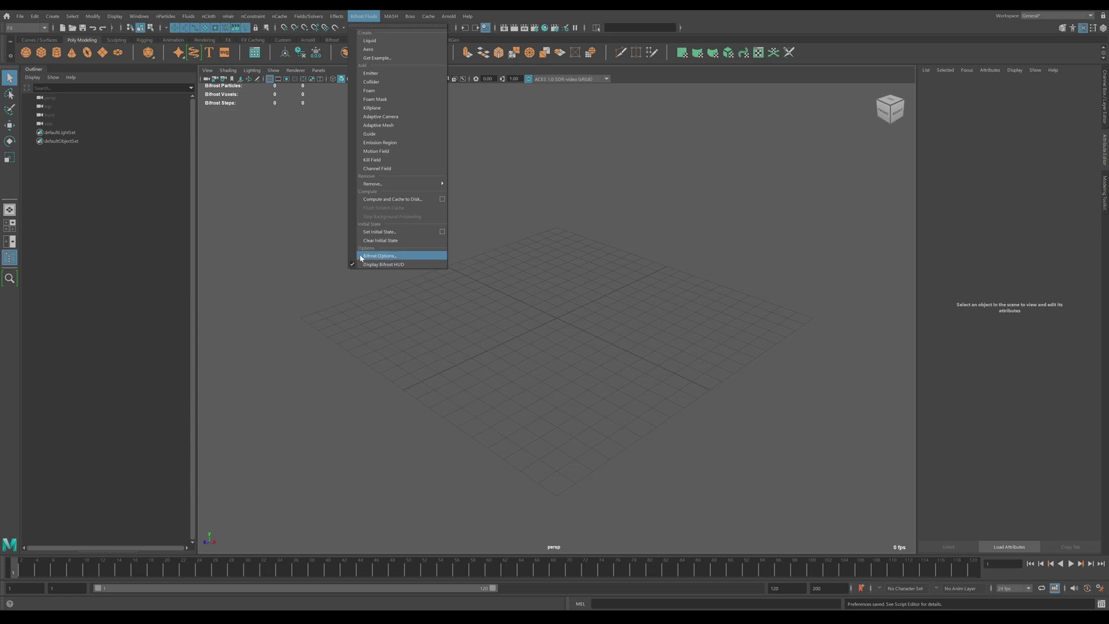
pyautogui.click(385, 258)
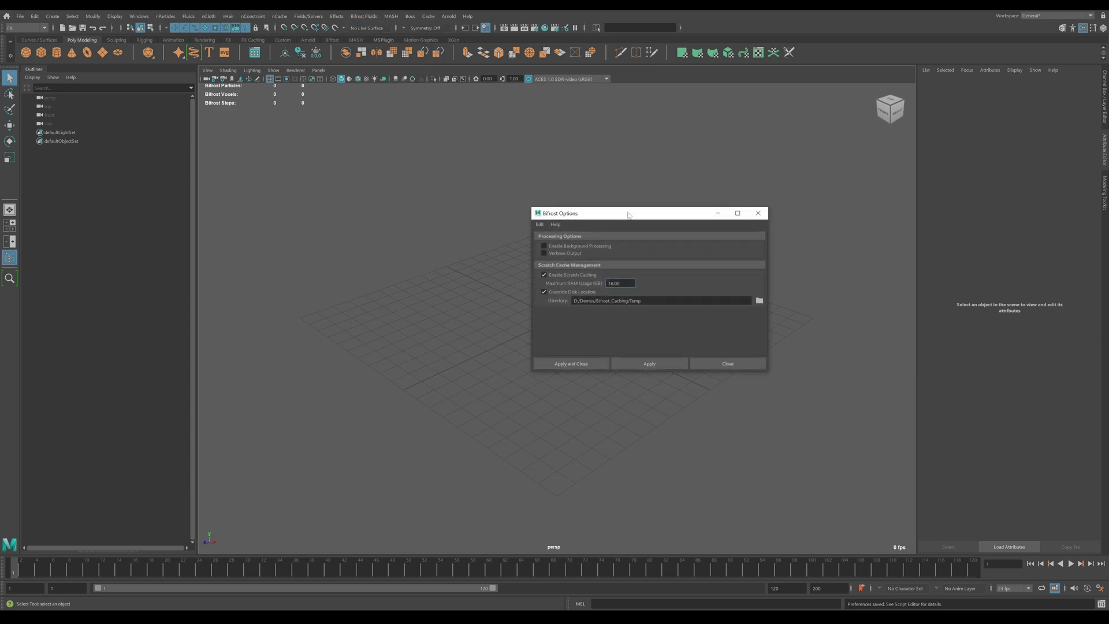
pyautogui.moveTo(629, 217); pyautogui.dragTo(517, 218)
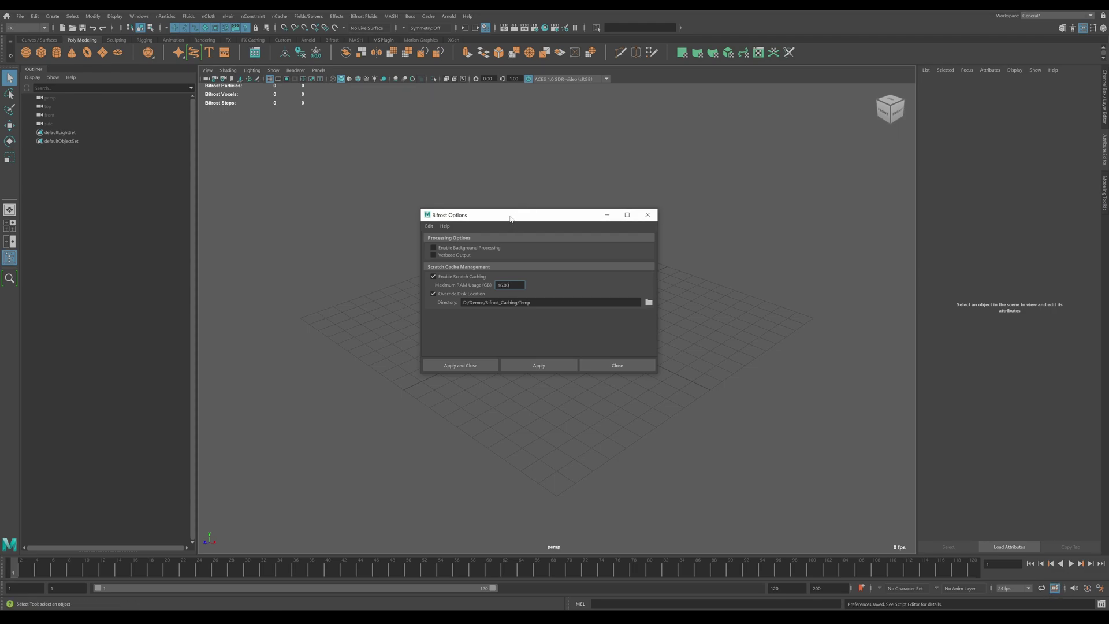
pyautogui.moveTo(512, 217); pyautogui.dragTo(517, 204)
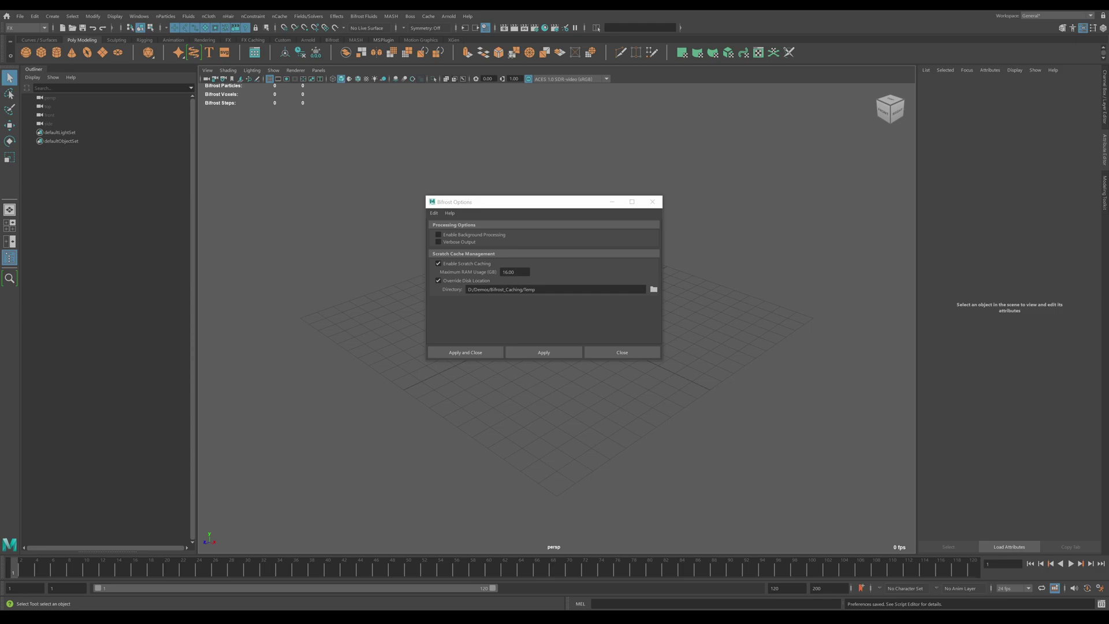
pyautogui.click(495, 235)
pyautogui.click(532, 236)
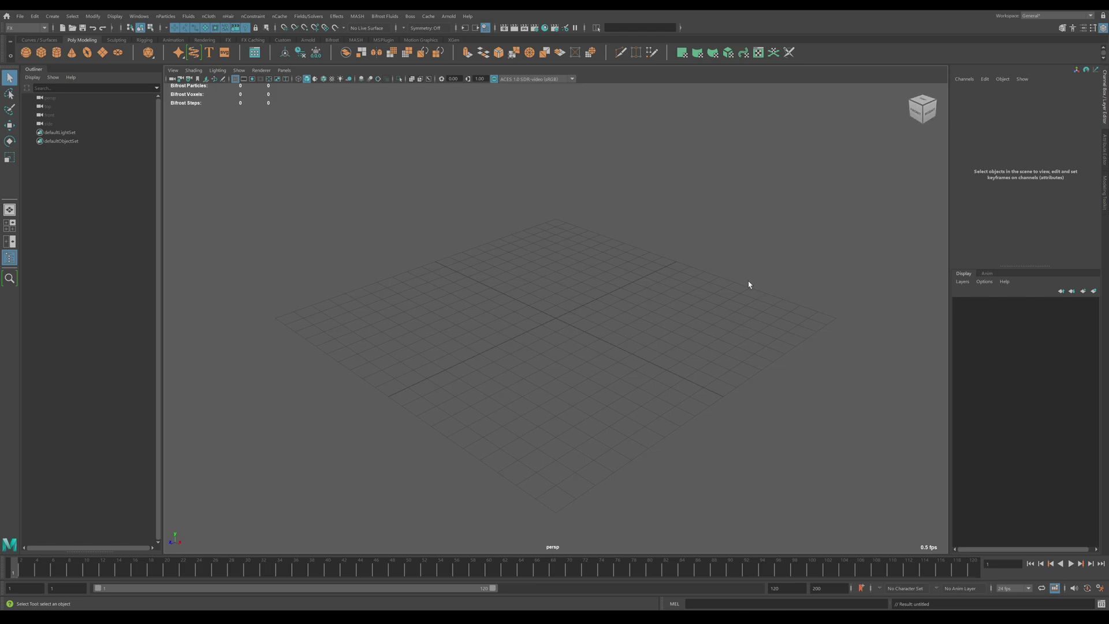
# - Create a Bifrost liquid and play the timeline briefly to test it
pyautogui.click(384, 17)
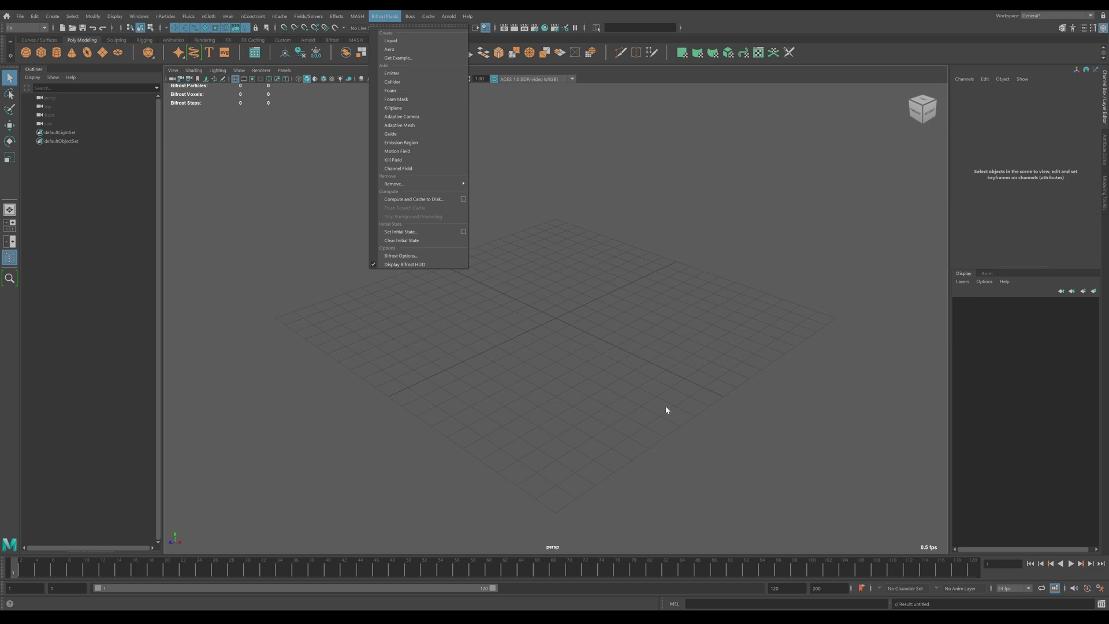
pyautogui.click(398, 42)
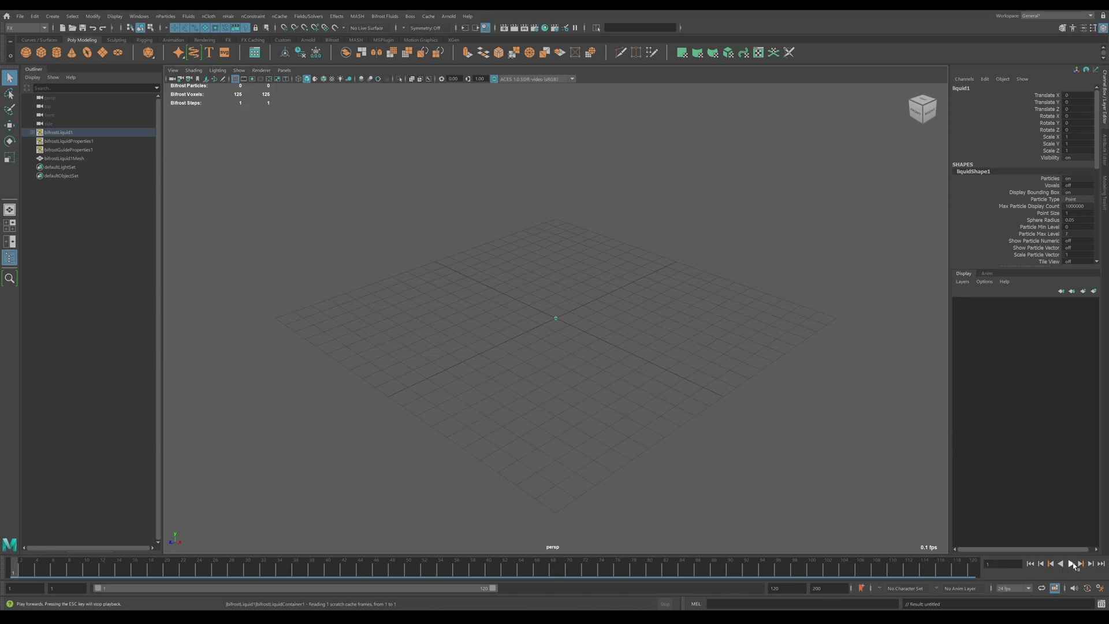
pyautogui.click(1072, 563)
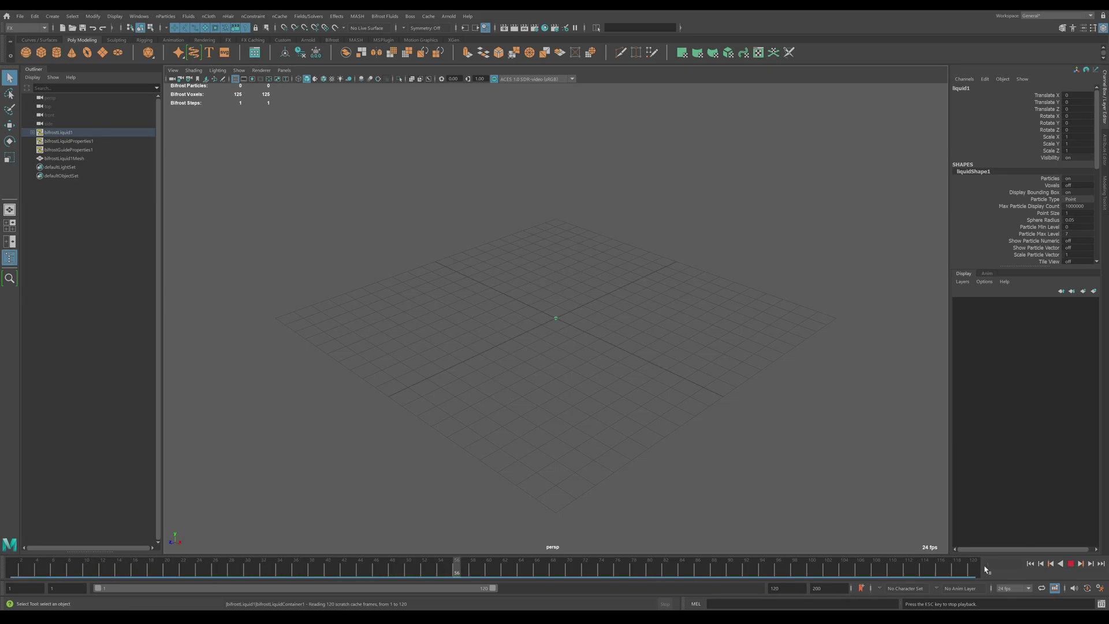
pyautogui.click(1071, 565)
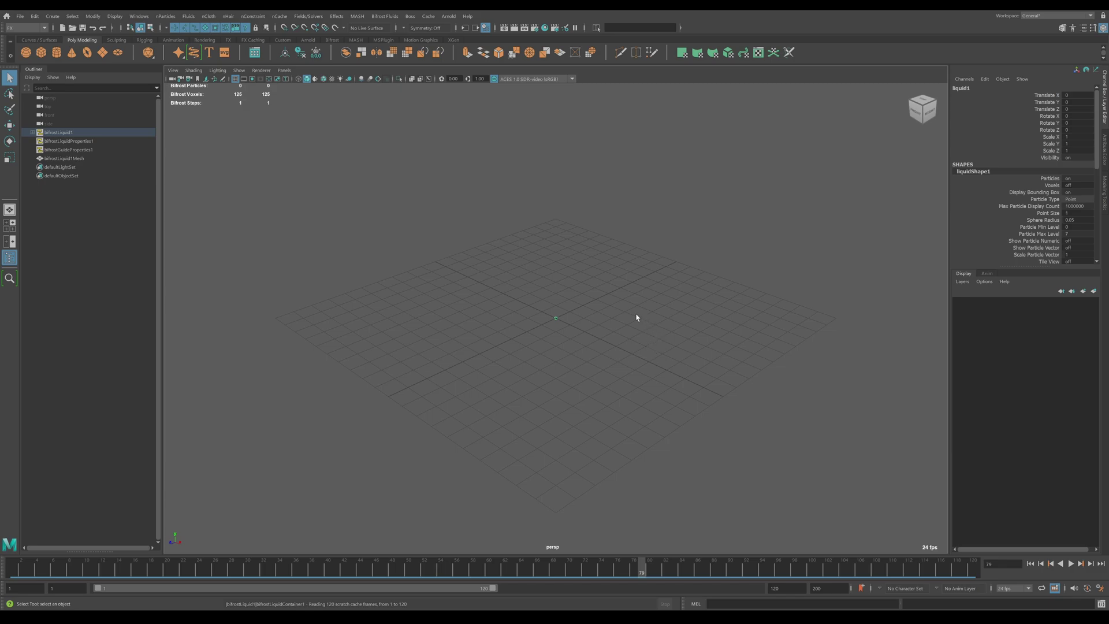
# - Create a polygon sphere at the origin and set its radius to 20
pyautogui.click(384, 15)
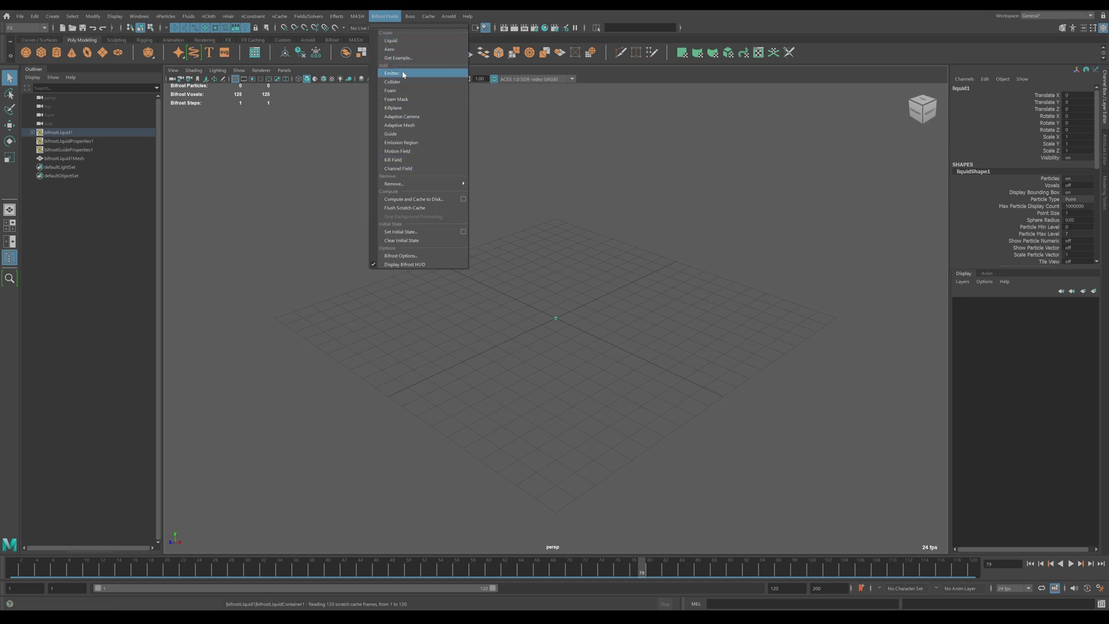
pyautogui.click(675, 181)
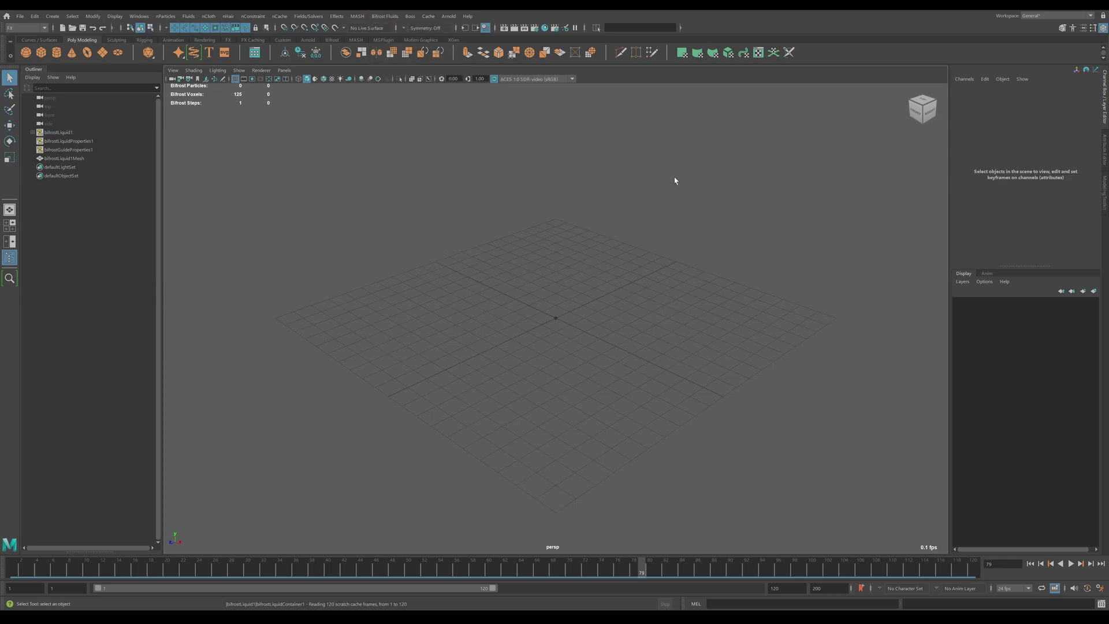
pyautogui.click(26, 52)
pyautogui.click(972, 185)
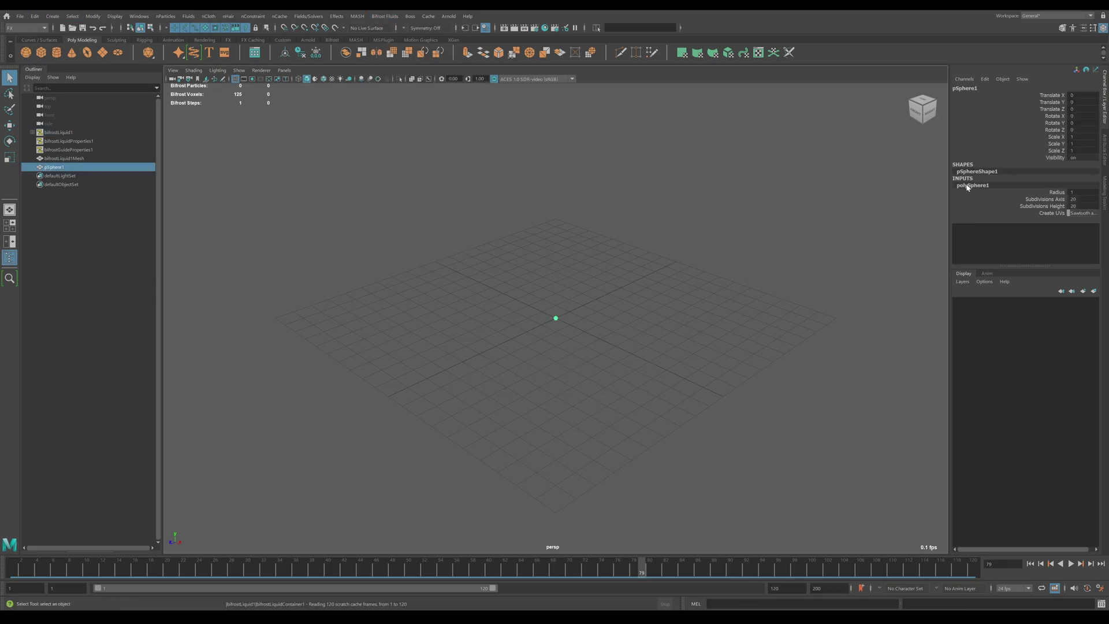
pyautogui.doubleClick(1081, 191)
pyautogui.write('20')
pyautogui.press('Return')
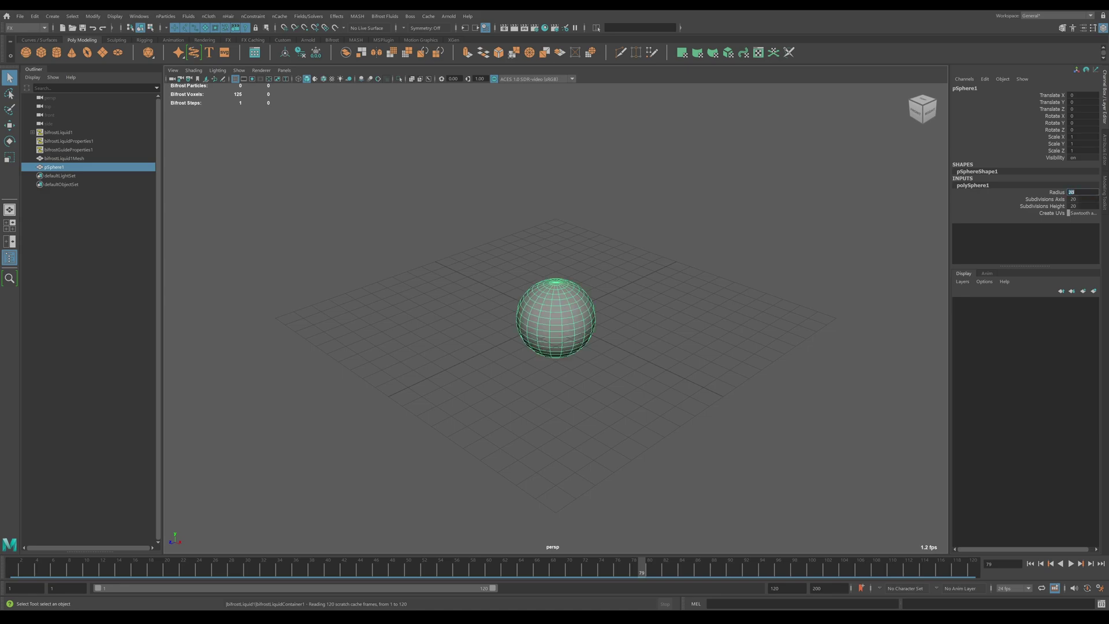
# - Move the sphere away from the origin and above the grid, to about X -67, Y 59, Z 51, and deselect it
pyautogui.click(721, 394)
pyautogui.scroll(-2, 721, 394)
pyautogui.click(562, 310)
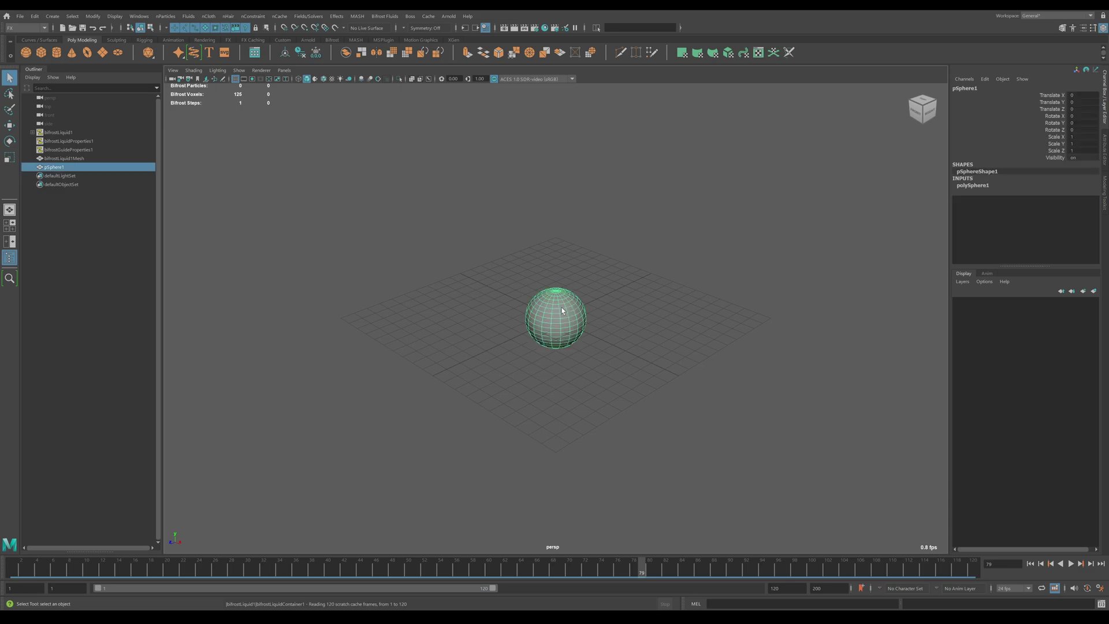
pyautogui.press('w')
pyautogui.moveTo(553, 340); pyautogui.dragTo(423, 327)
pyautogui.moveTo(429, 275); pyautogui.dragTo(421, 186)
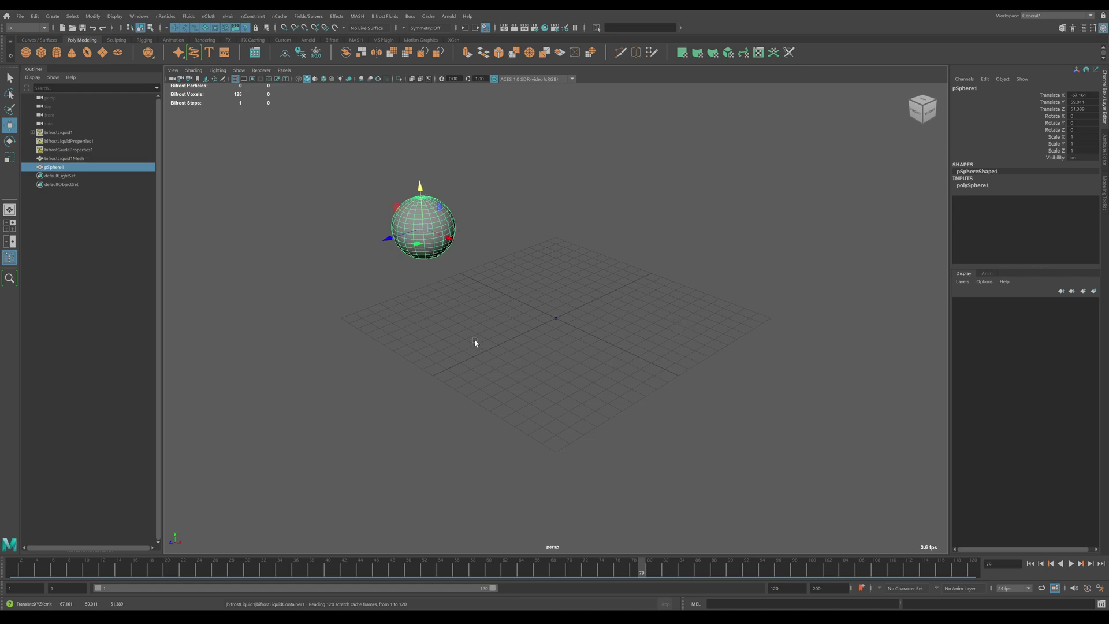
pyautogui.click(505, 309)
pyautogui.press('q')
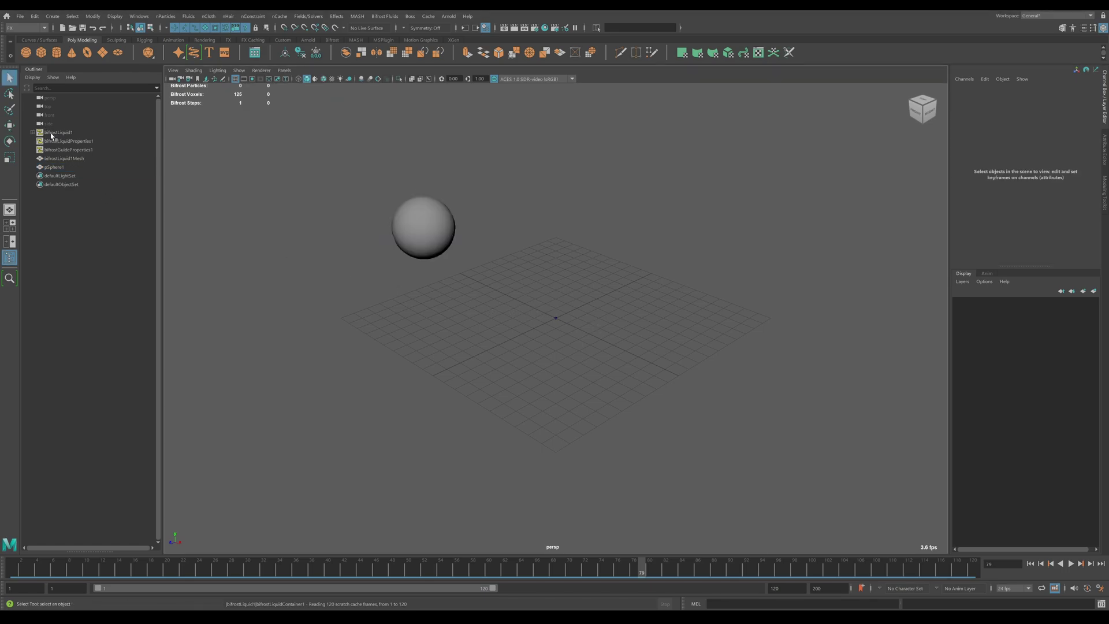
# - Add the sphere as an emitter to the Bifrost liquid
pyautogui.click(55, 133)
pyautogui.keyDown('shift'); pyautogui.click(428, 215); pyautogui.keyUp('shift')
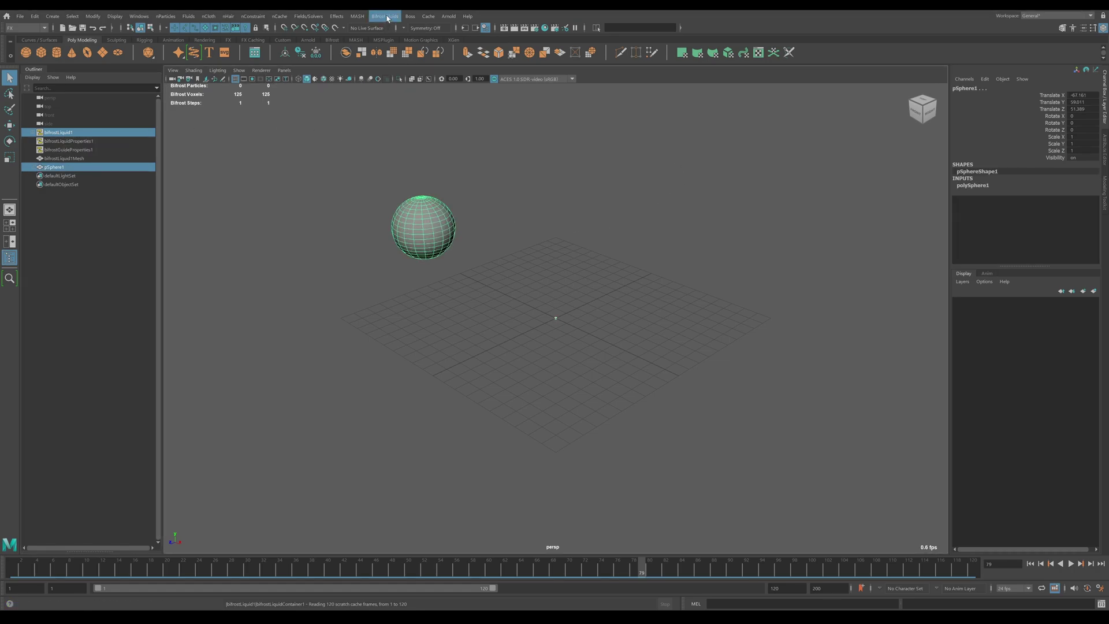
pyautogui.click(387, 18)
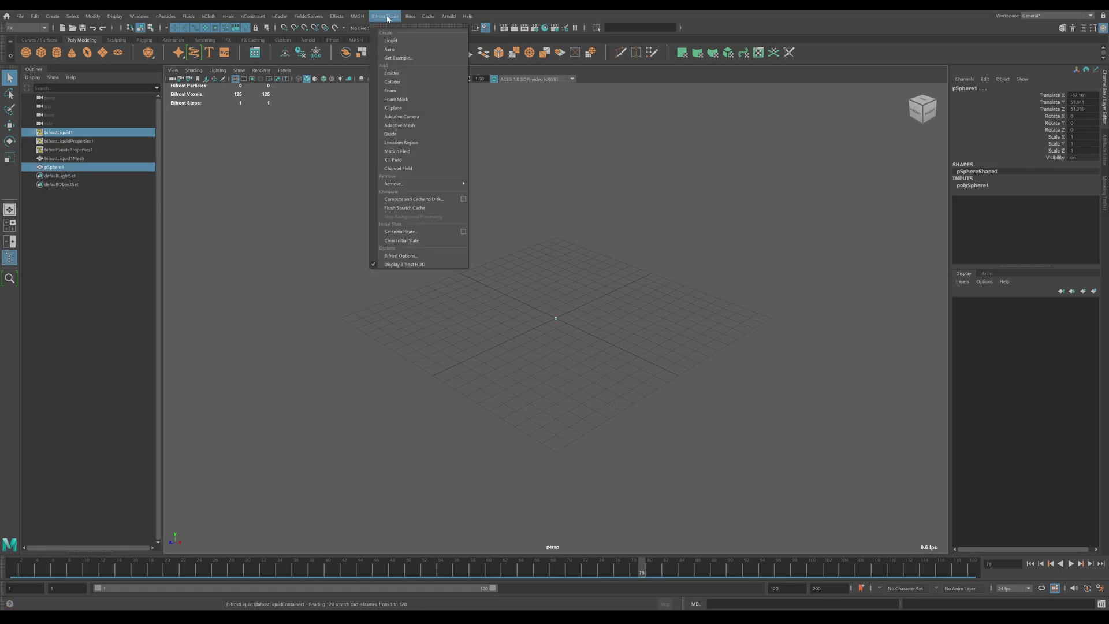
pyautogui.click(398, 75)
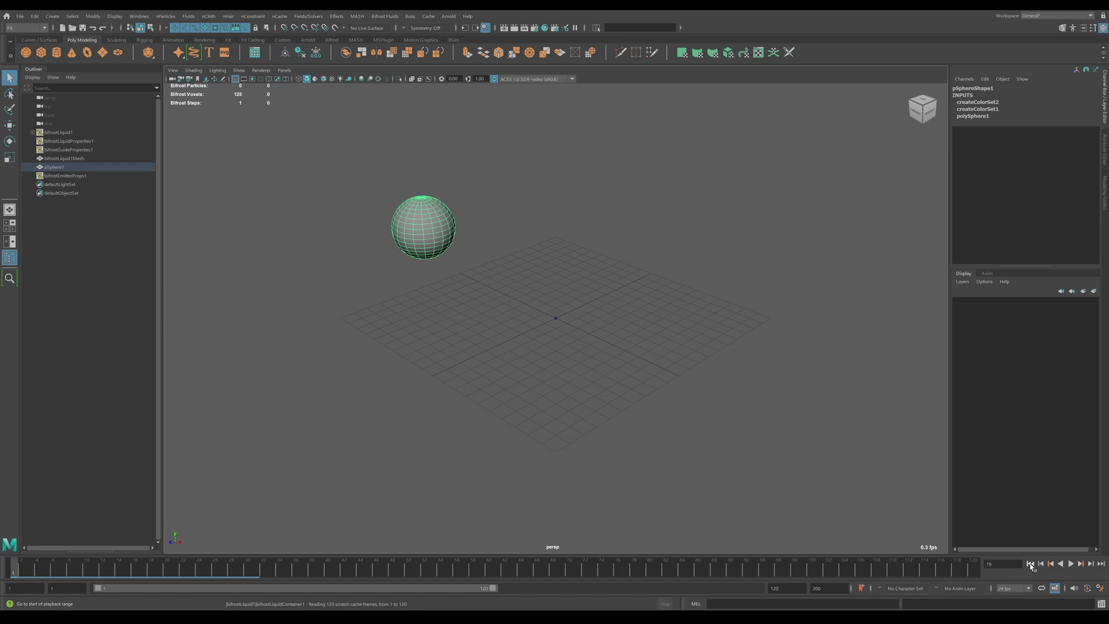
# - Return to the first frame and examine the liquid particles around the emitter sphere up close
pyautogui.click(1031, 564)
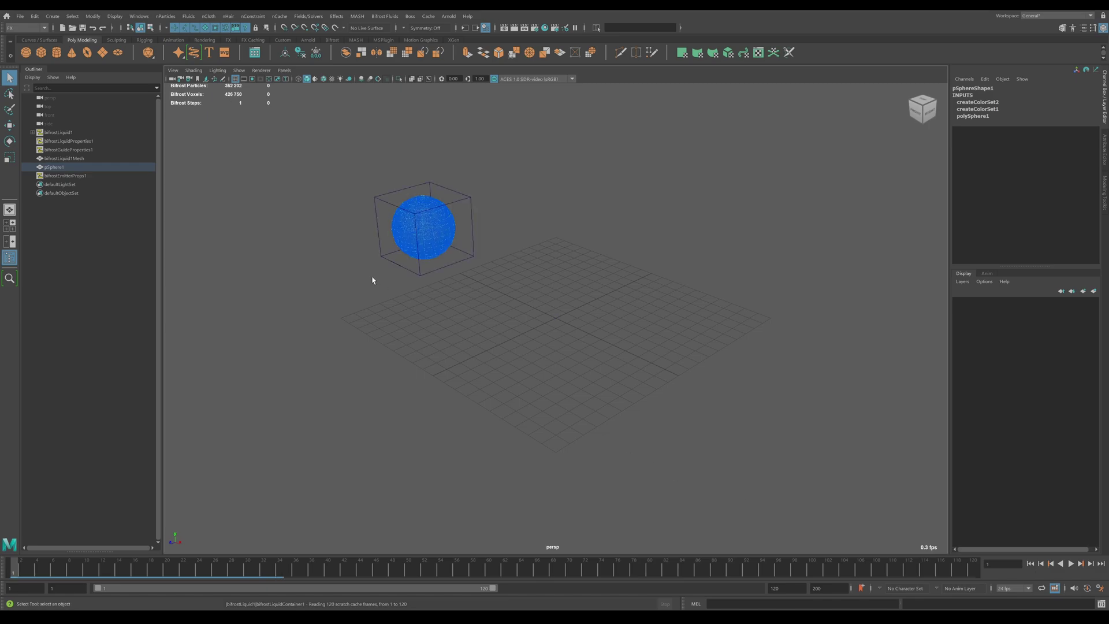
pyautogui.scroll(2, 383, 241)
pyautogui.scroll(2, 412, 271)
pyautogui.scroll(2, 412, 270)
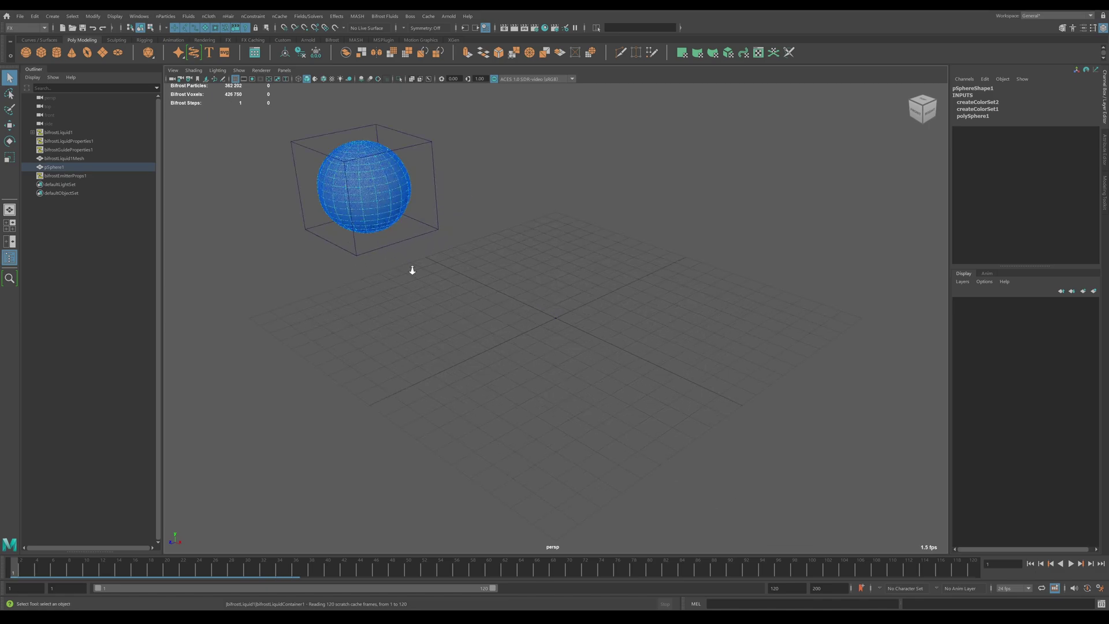
pyautogui.keyDown('alt'); pyautogui.moveTo(413, 272); pyautogui.dragTo(497, 336, button='middle'); pyautogui.keyUp('alt')
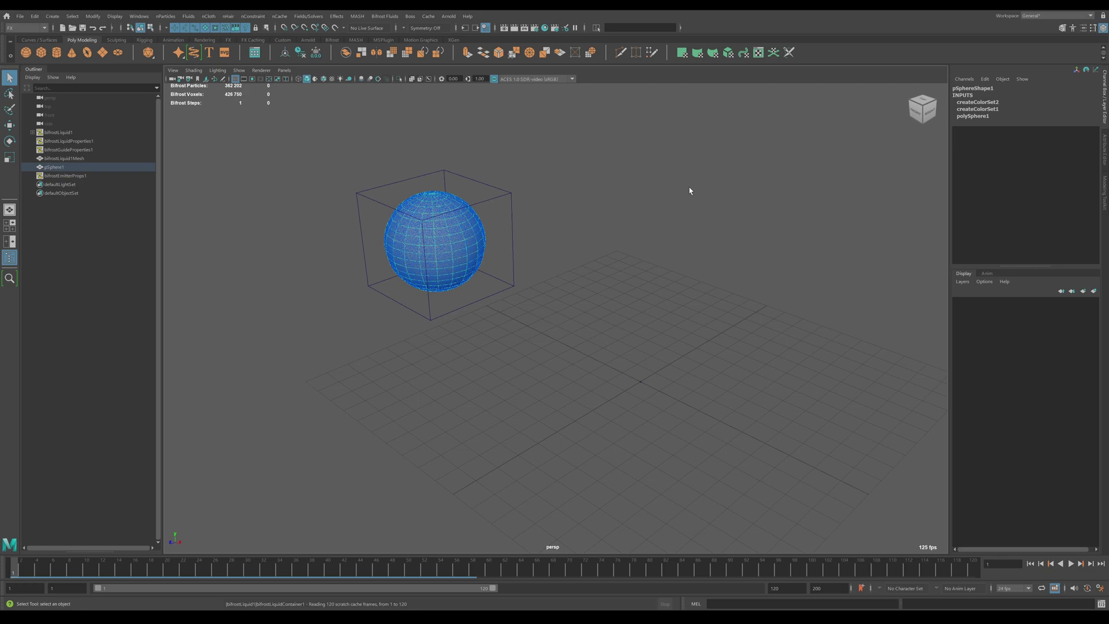
pyautogui.scroll(-4, 706, 304)
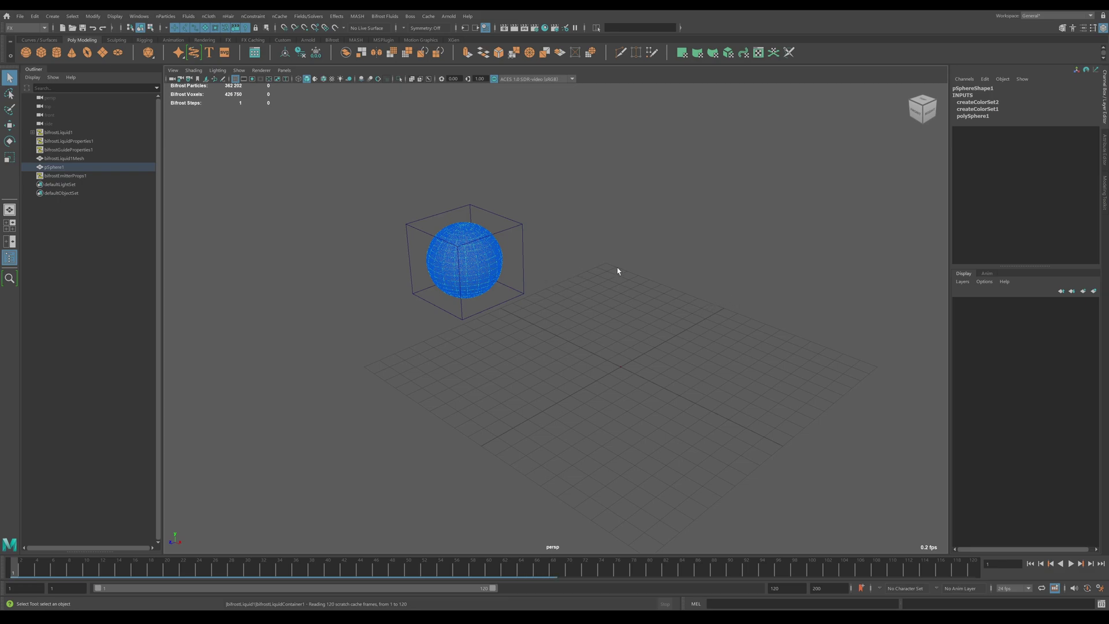
# - Check the Bifrost Fluids commands and toggle the emitter sphere's visibility to inspect the particles inside it
pyautogui.click(381, 17)
pyautogui.click(799, 225)
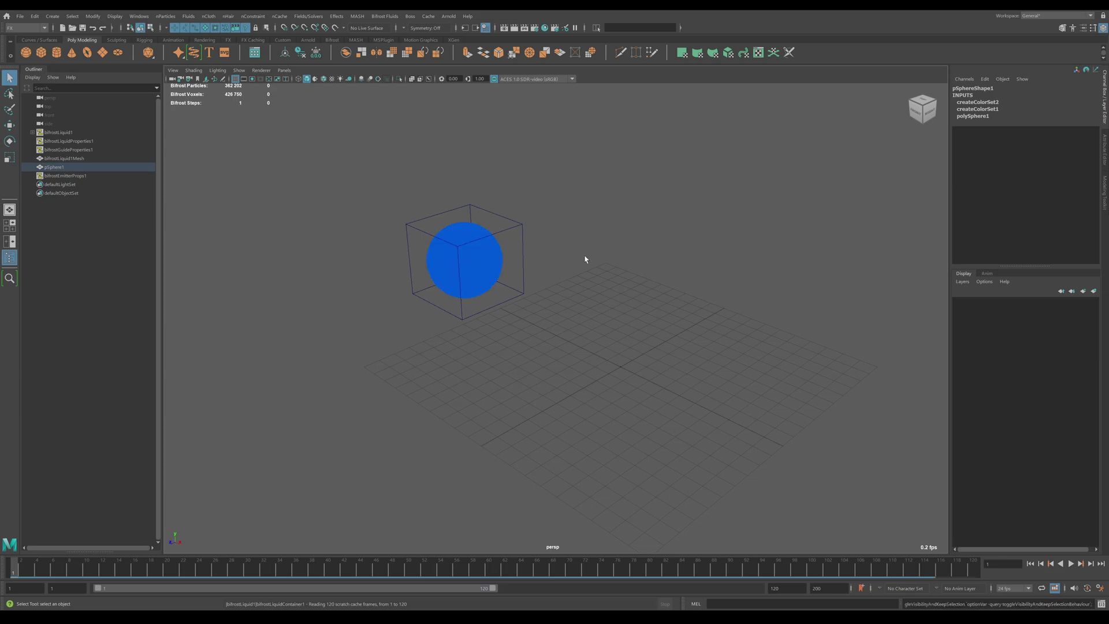
pyautogui.press('h')
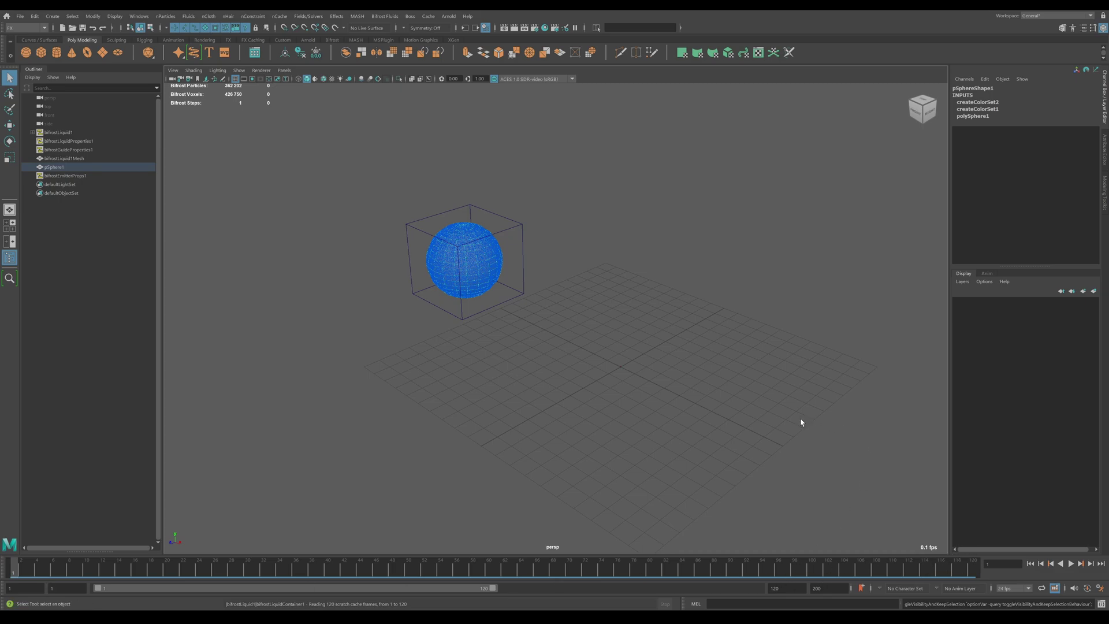
# - Play the liquid simulation, stop it partway, and inspect the particles below the emitter
pyautogui.click(1072, 564)
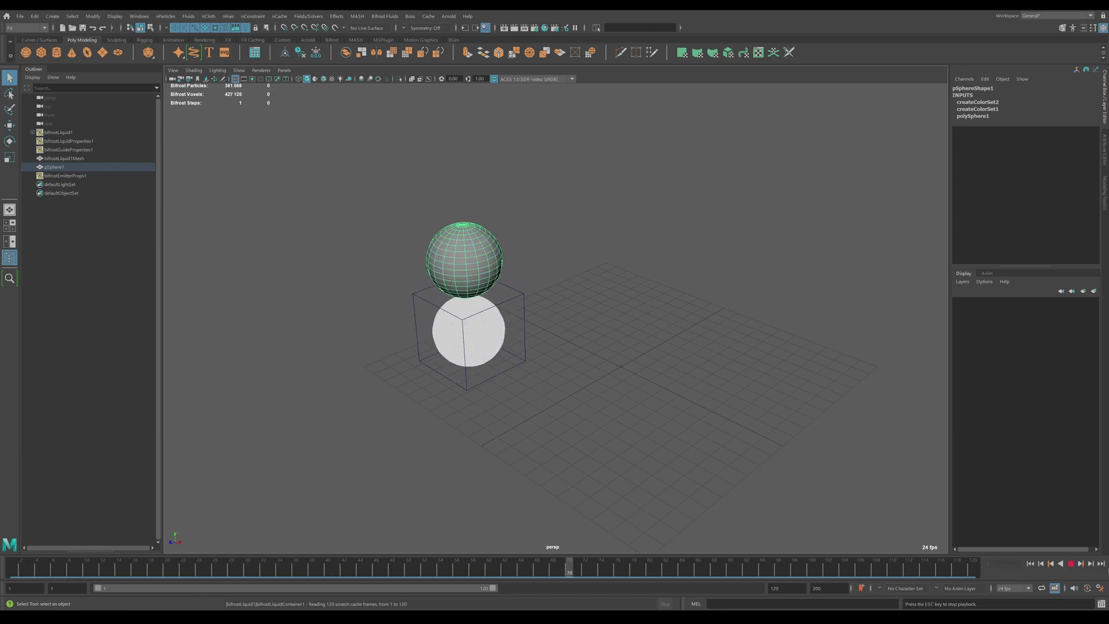
pyautogui.click(1070, 564)
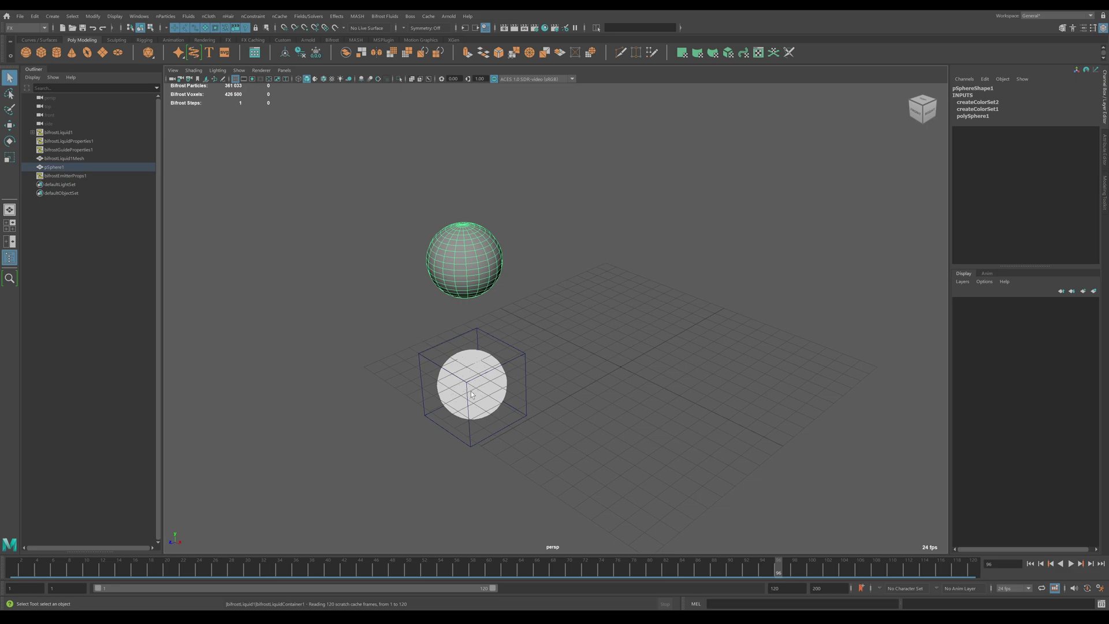
pyautogui.scroll(3, 472, 394)
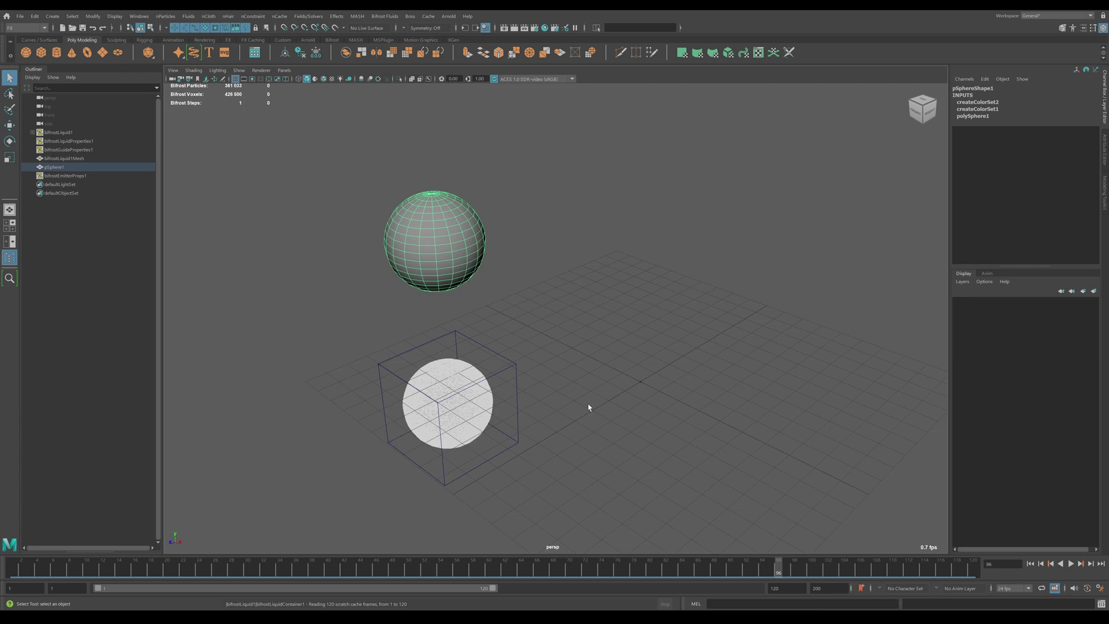
# - Replay the liquid simulation twice from the start, returning to the first frame after each run
pyautogui.moveTo(779, 572); pyautogui.dragTo(13, 571)
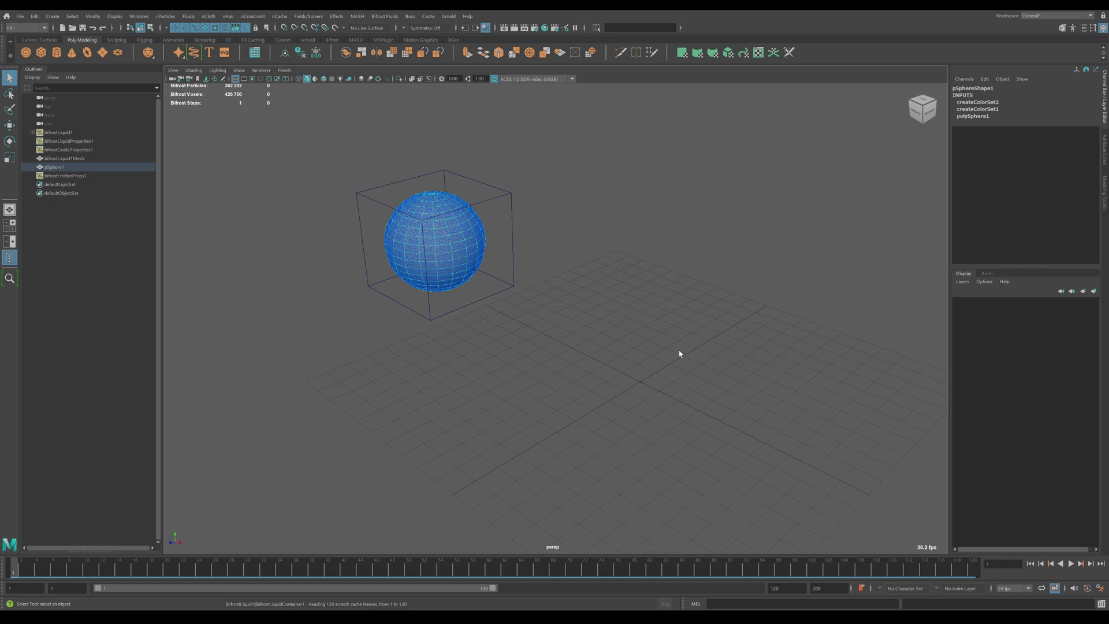
pyautogui.scroll(-3, 680, 353)
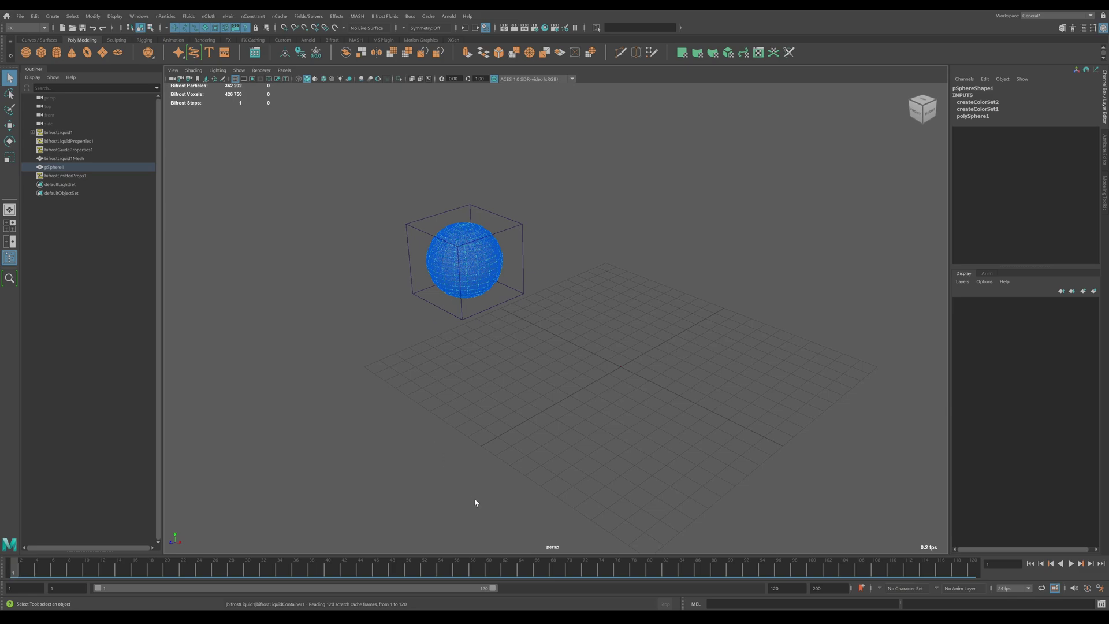
pyautogui.hotkey('alt', 'v')
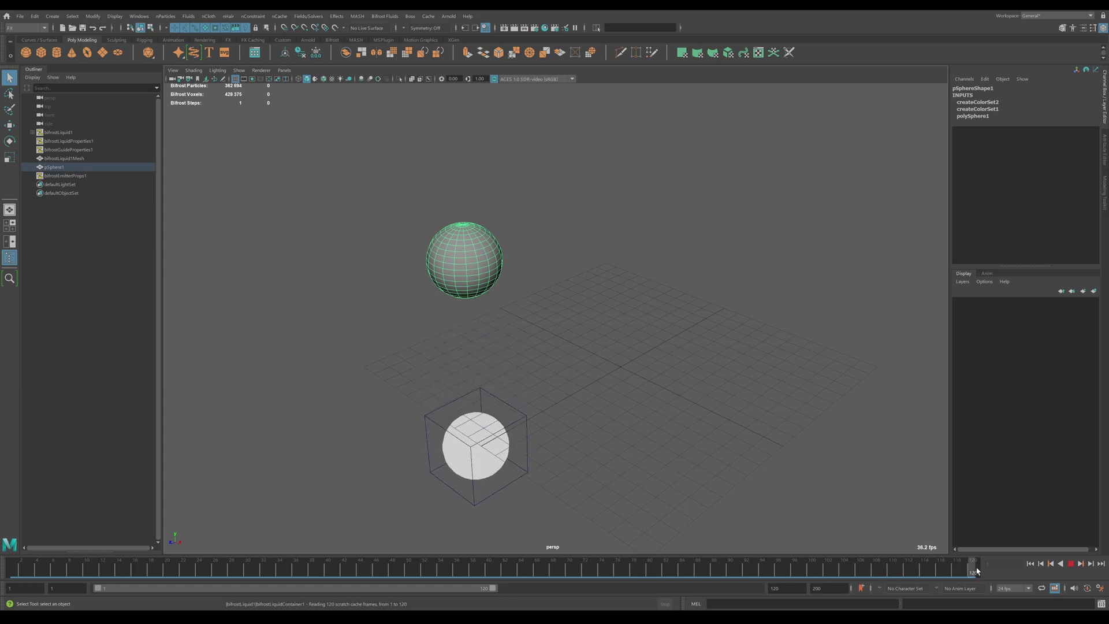
pyautogui.hotkey('alt', 'v')
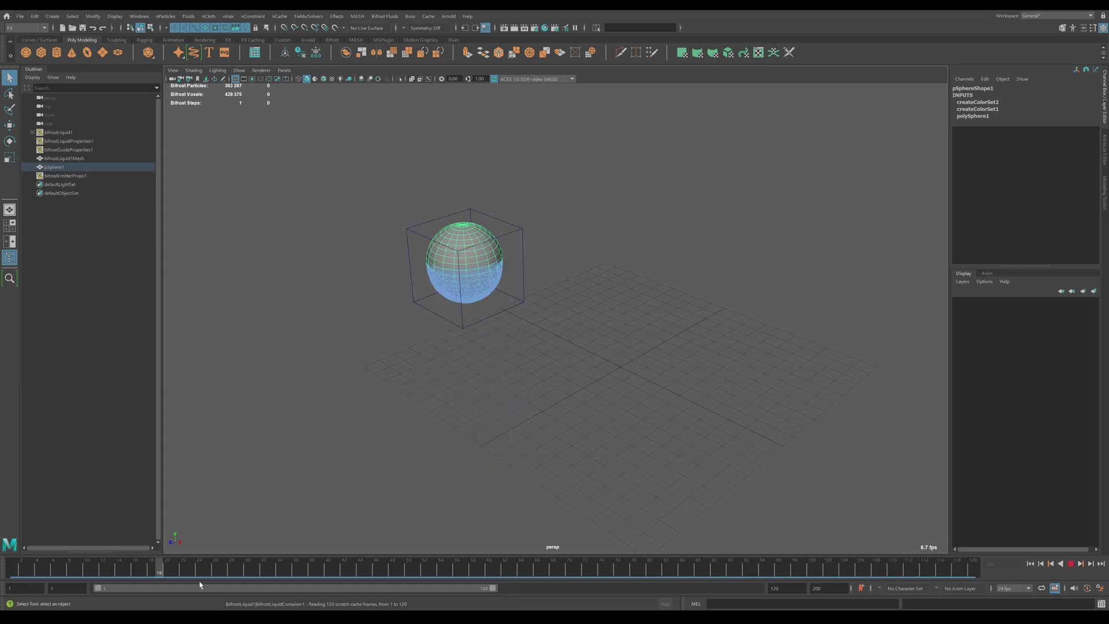
pyautogui.moveTo(353, 570); pyautogui.dragTo(1, 569)
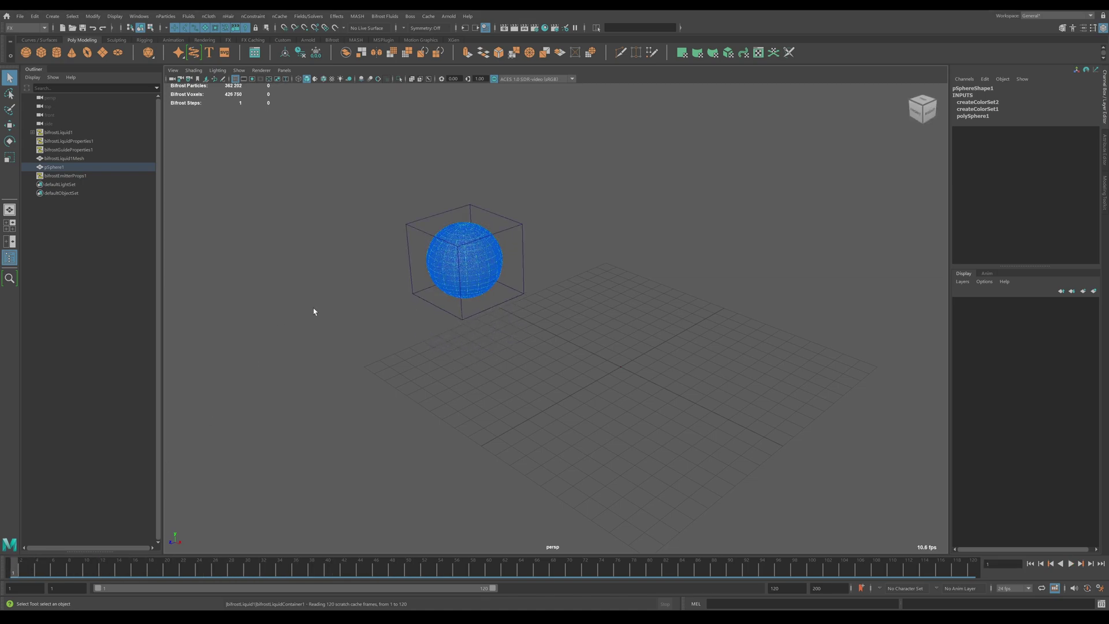
pyautogui.scroll(2, 356, 300)
pyautogui.hotkey('alt', 'v')
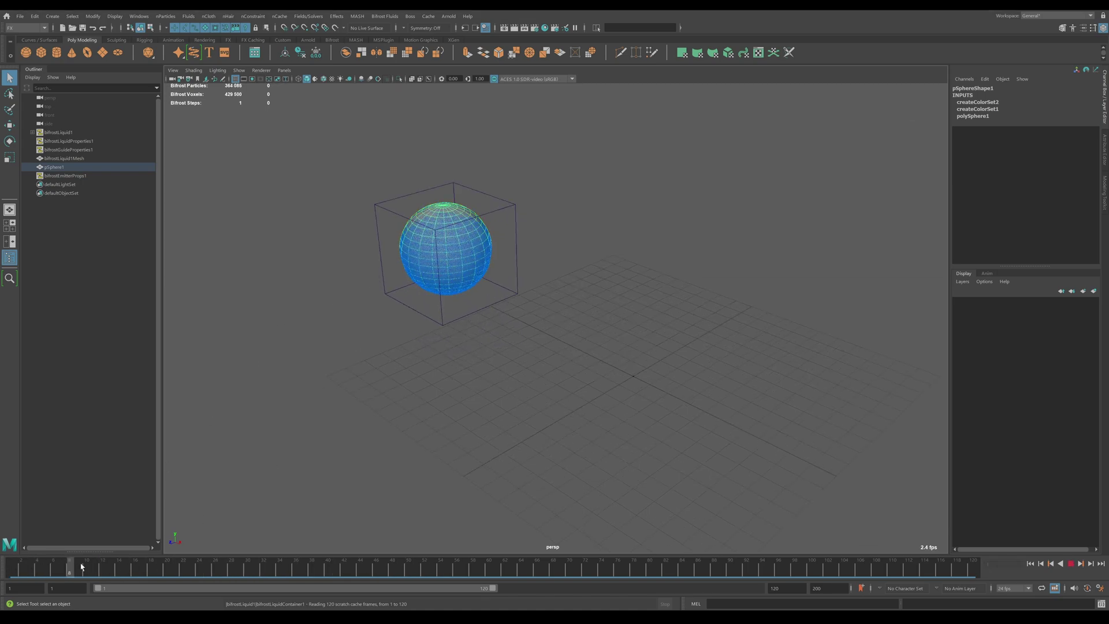
pyautogui.moveTo(37, 558); pyautogui.dragTo(12, 560)
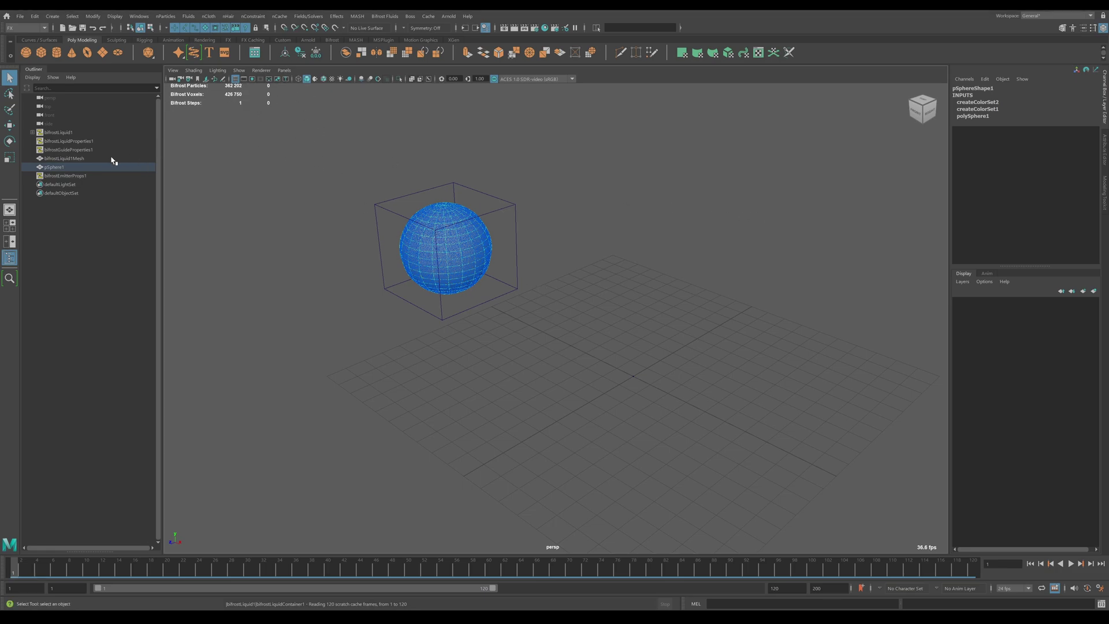
# - Open the attributes of bifrostLiquid1 and examine its container settings and the liquidShape1 display settings
pyautogui.click(59, 134)
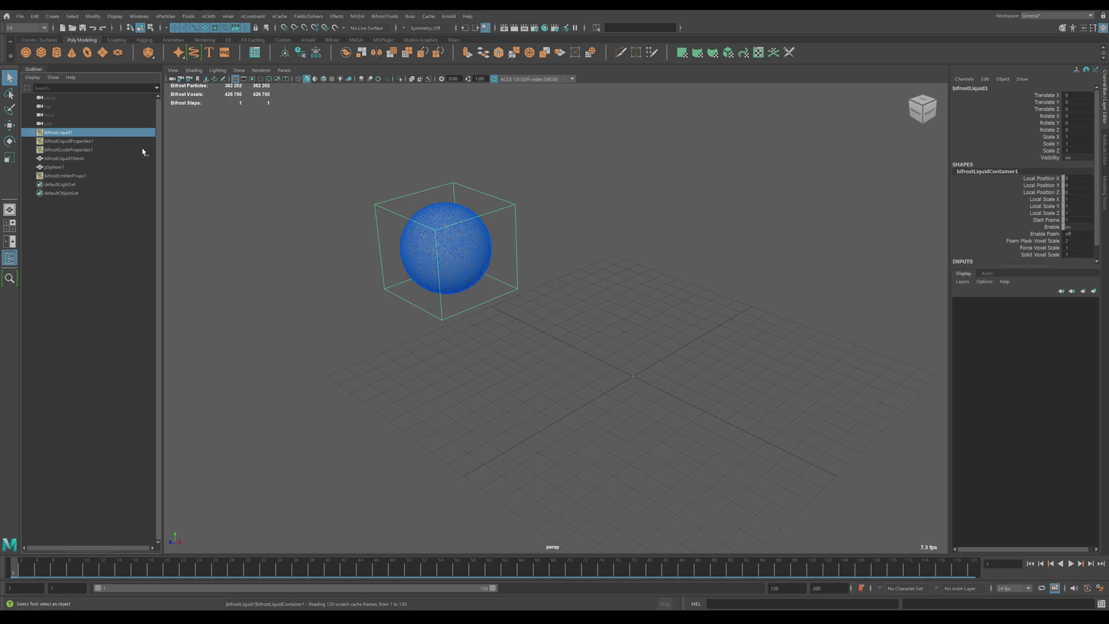
pyautogui.click(1105, 161)
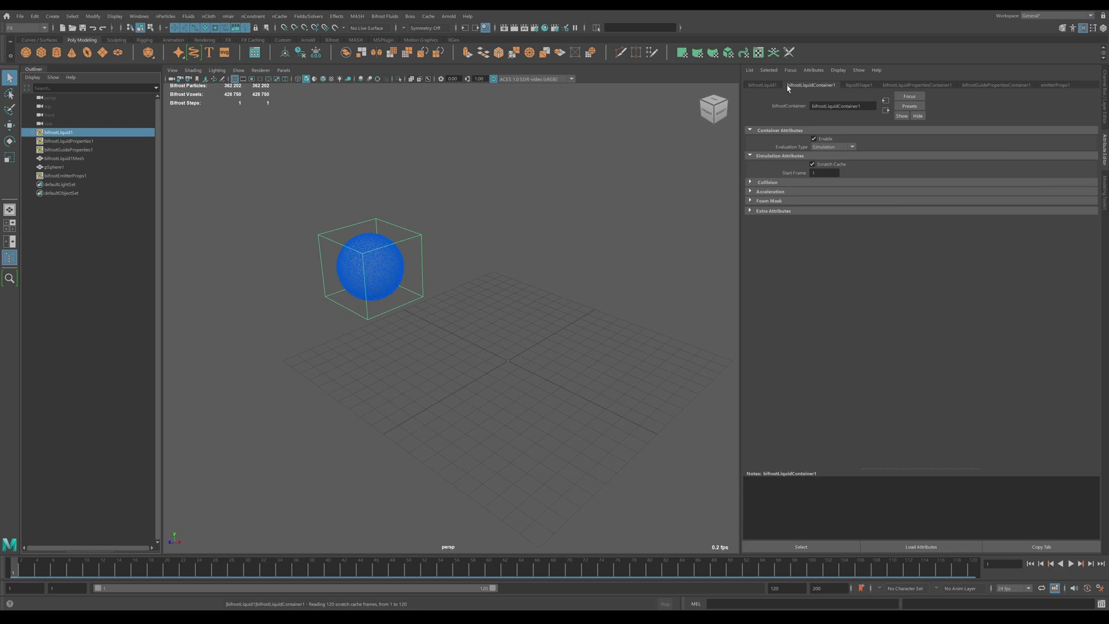
pyautogui.click(864, 86)
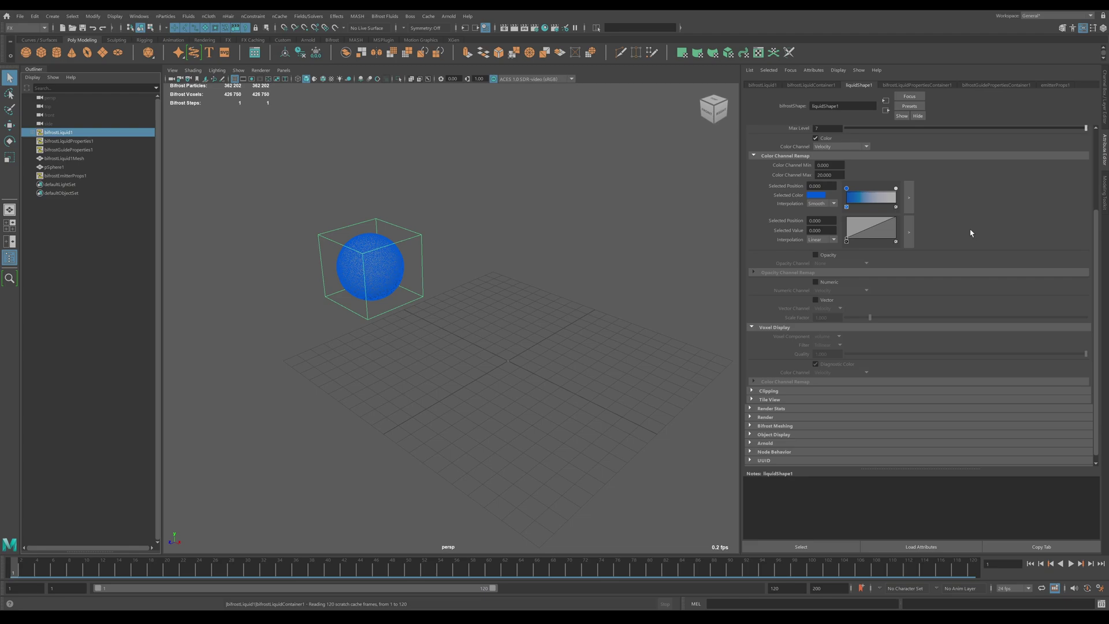
# - Frame the liquid in the view, play its simulation, and return to the first frame
pyautogui.scroll(5, 945, 192)
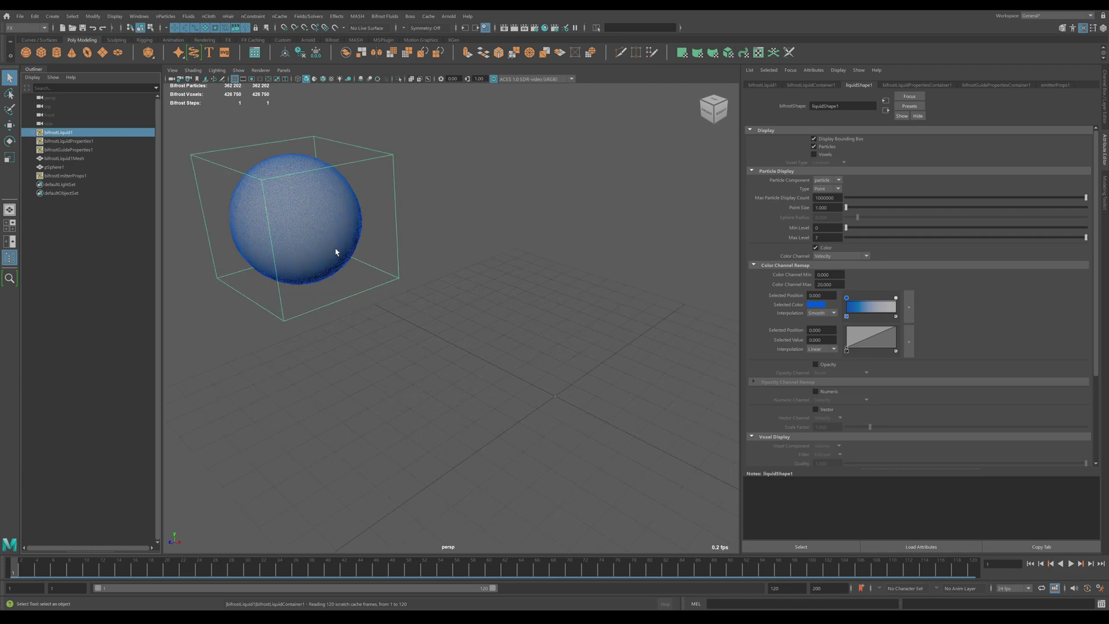
pyautogui.press('f')
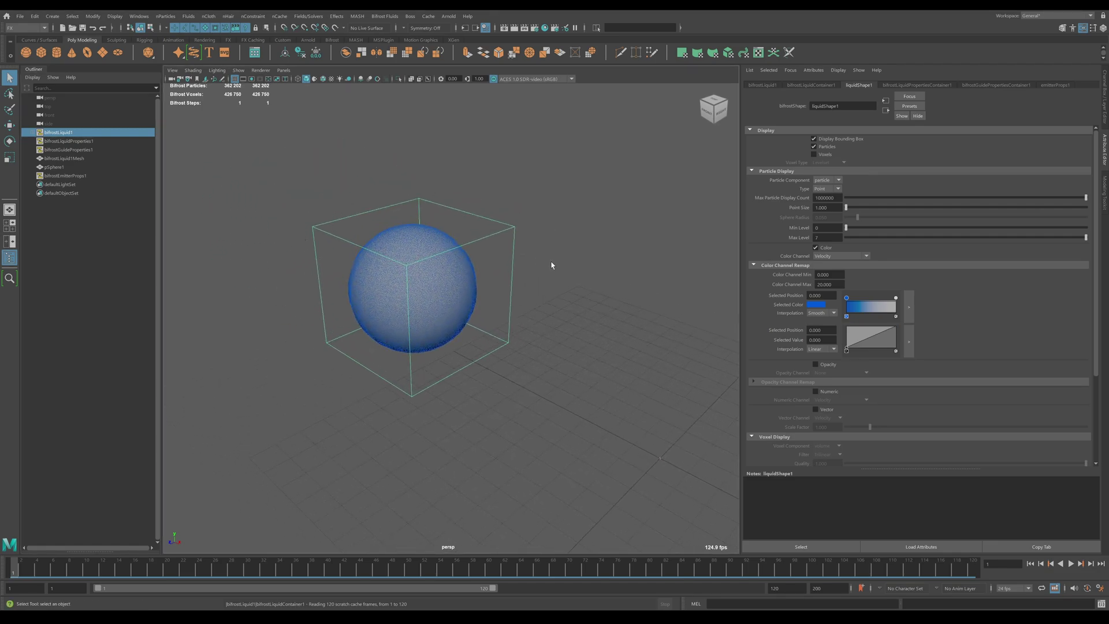
pyautogui.scroll(-4, 622, 303)
pyautogui.hotkey('alt', 'v')
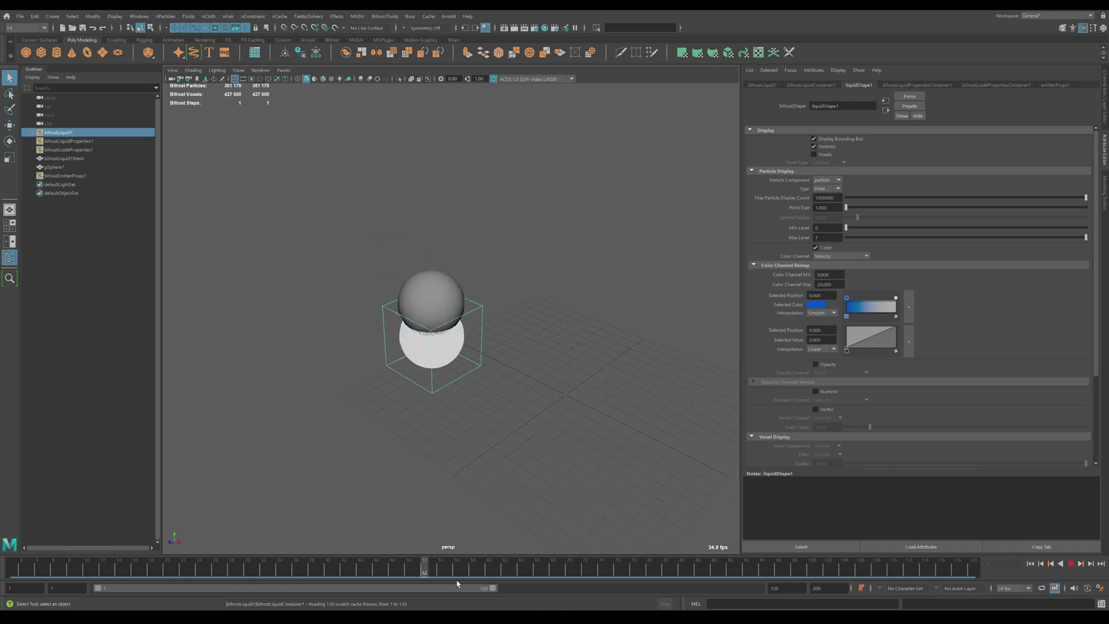
pyautogui.moveTo(795, 563); pyautogui.dragTo(2, 560)
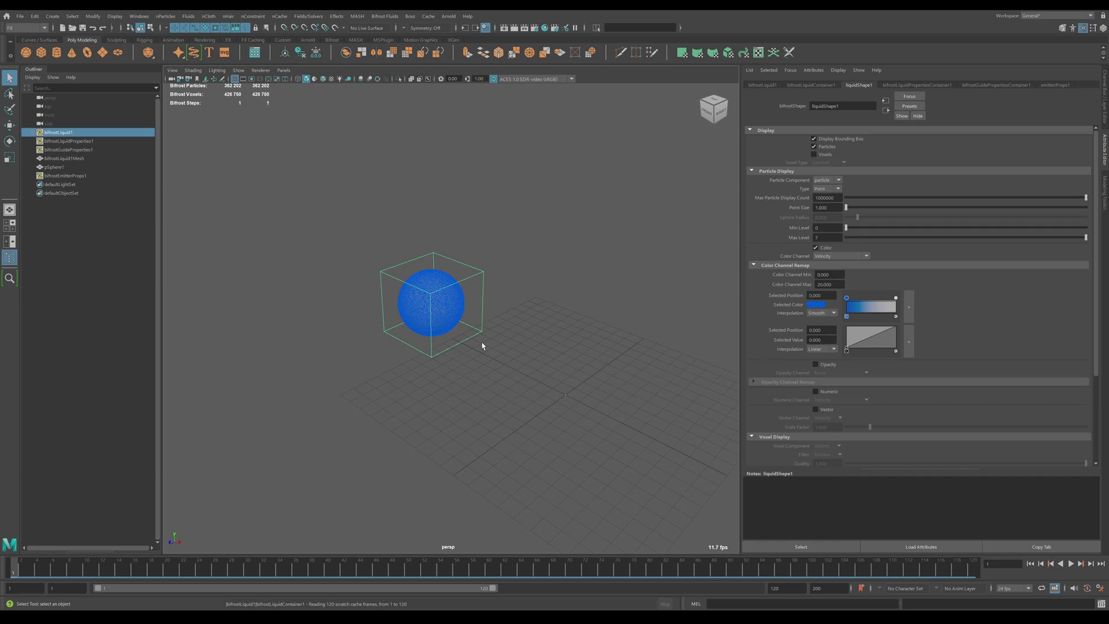
# - Hide the liquid's bounding box and show it again
pyautogui.click(838, 140)
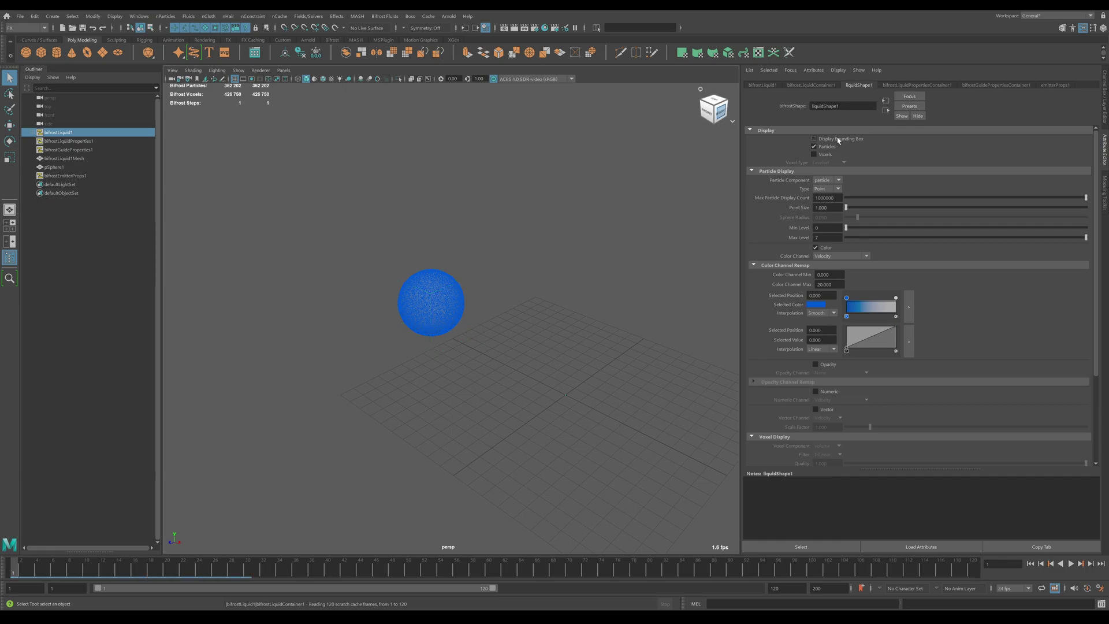
pyautogui.click(839, 140)
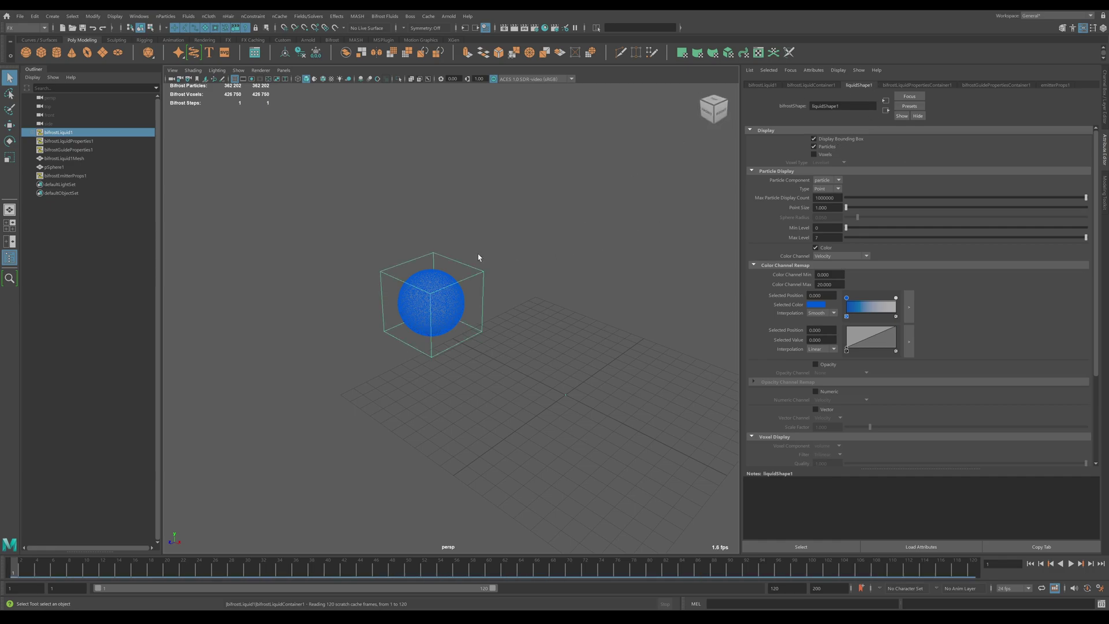
pyautogui.scroll(10, 478, 255)
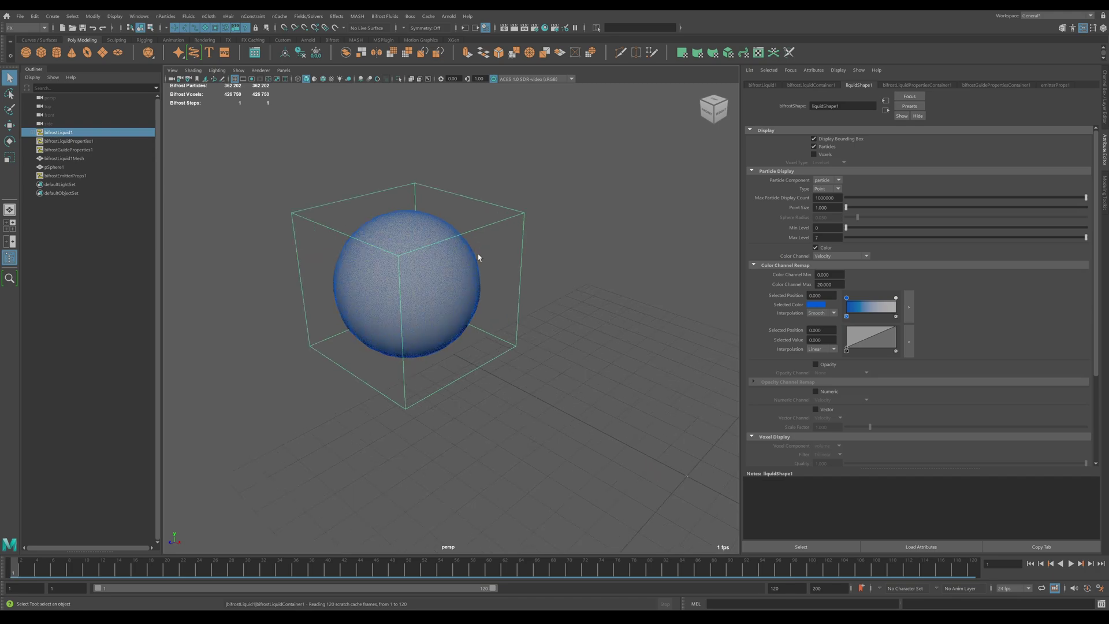
# - Preview the liquid as voxels instead of particles during a partial playback, and restore the particle display
pyautogui.click(821, 147)
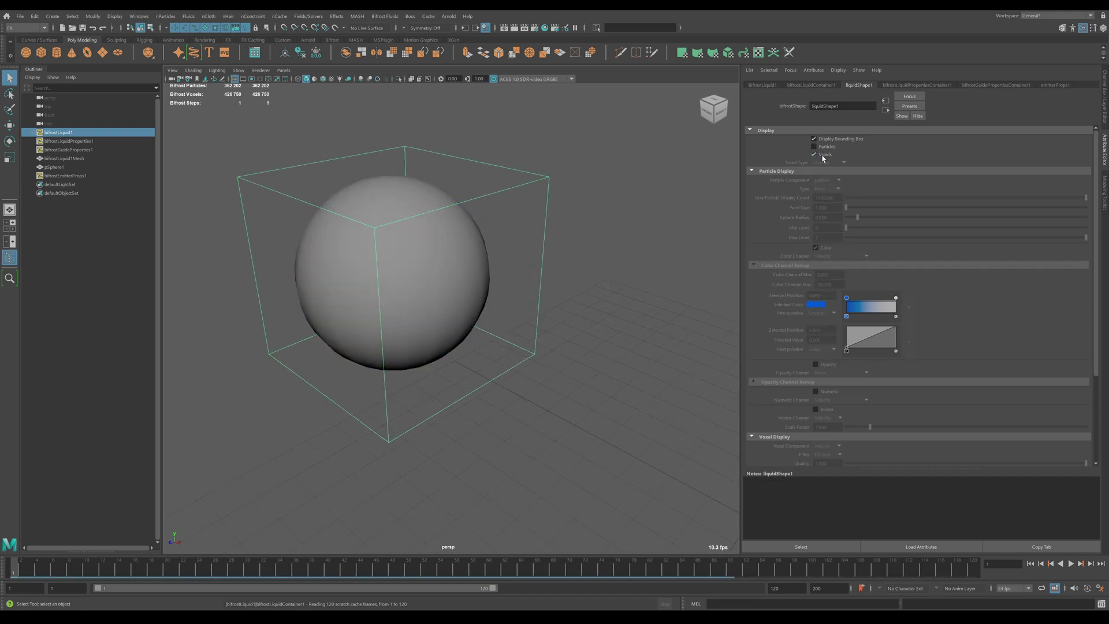
pyautogui.click(821, 154)
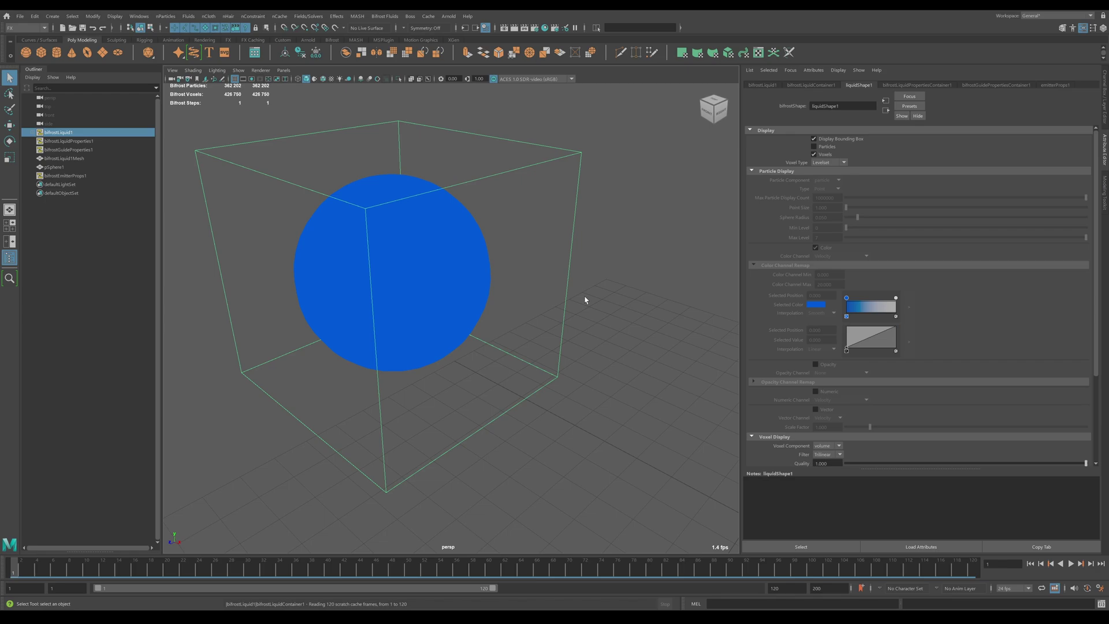
pyautogui.scroll(-2, 585, 299)
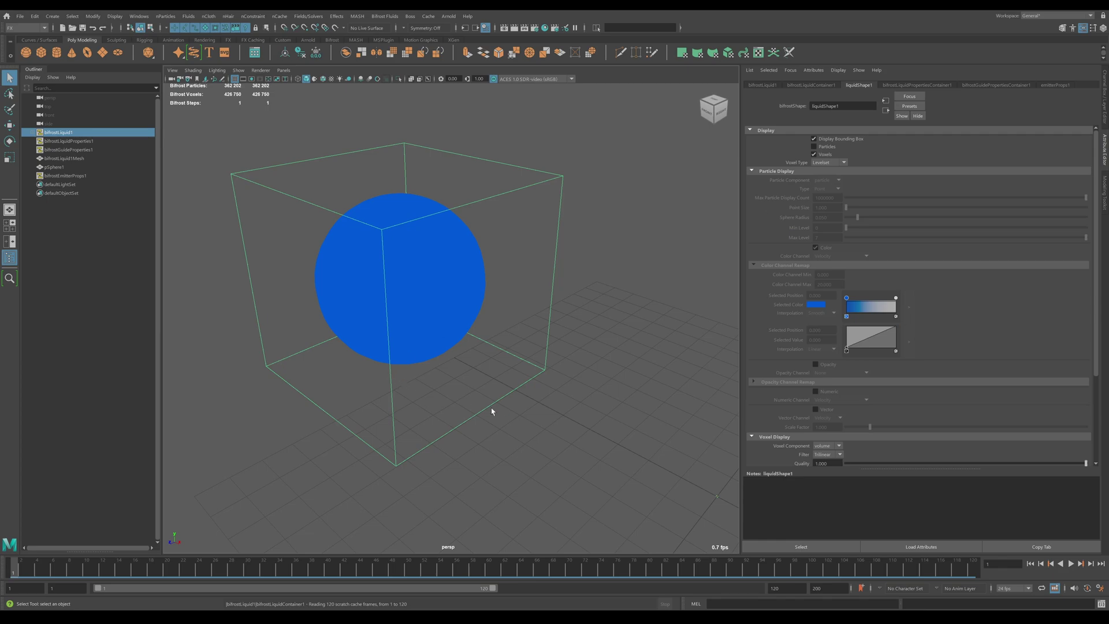
pyautogui.scroll(-3, 494, 412)
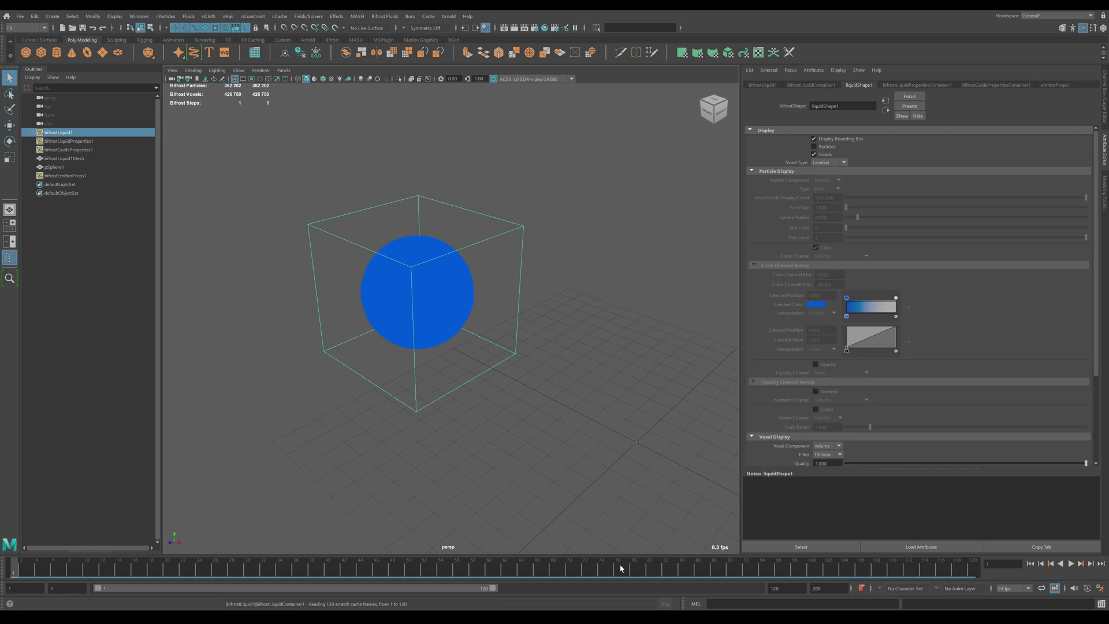
pyautogui.click(1071, 563)
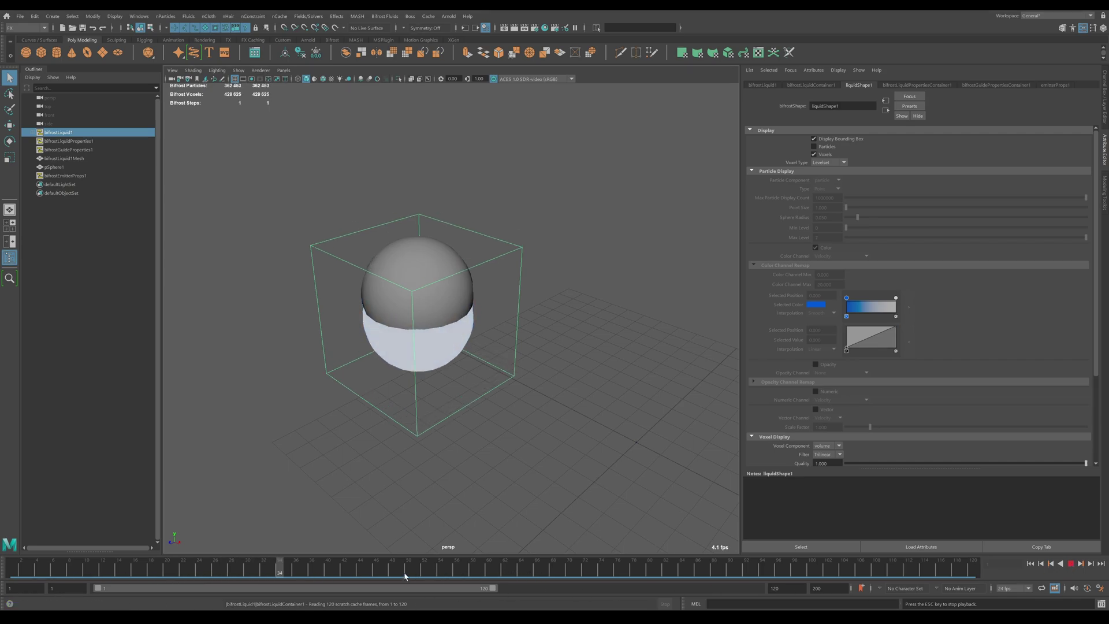
pyautogui.click(1071, 564)
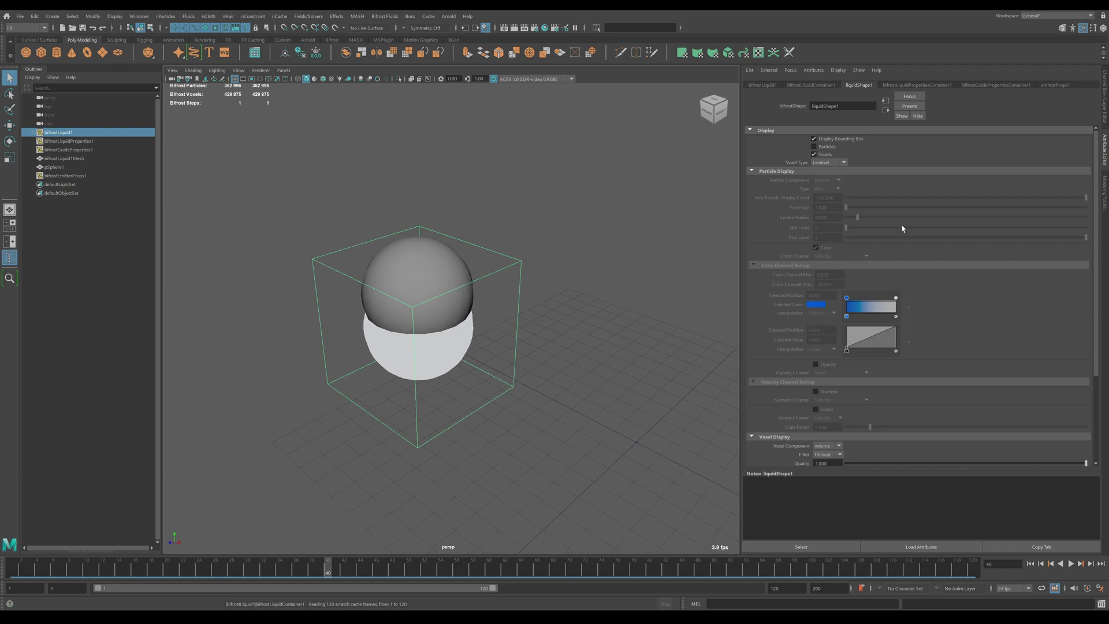
pyautogui.click(825, 148)
pyautogui.click(823, 155)
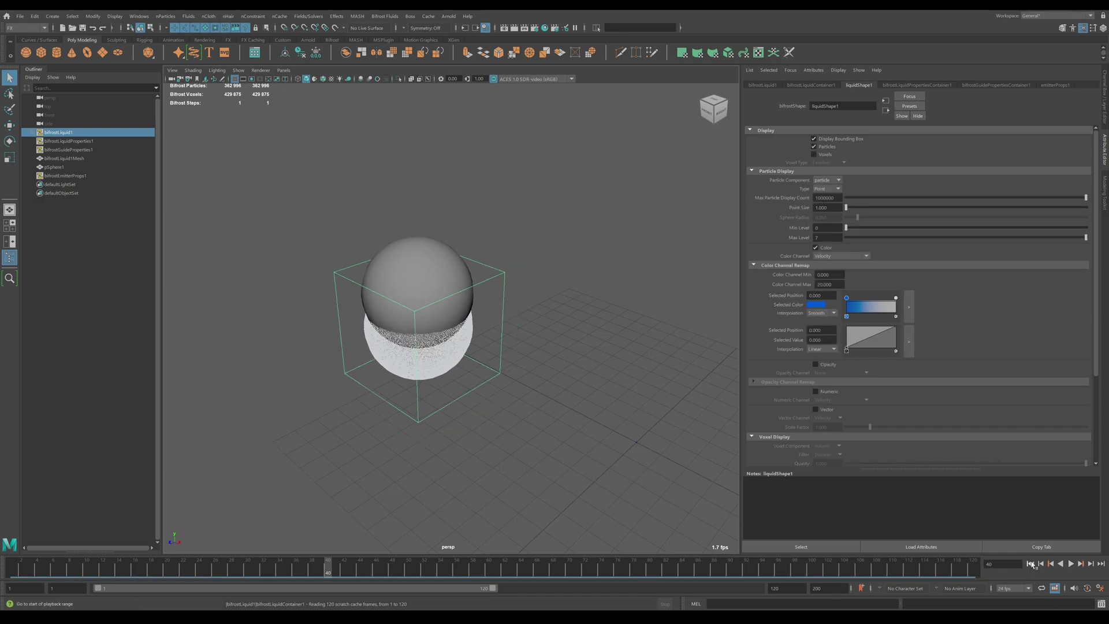
# - Play the particle simulation from the first frame, stop it partway, and return to the start
pyautogui.click(1031, 564)
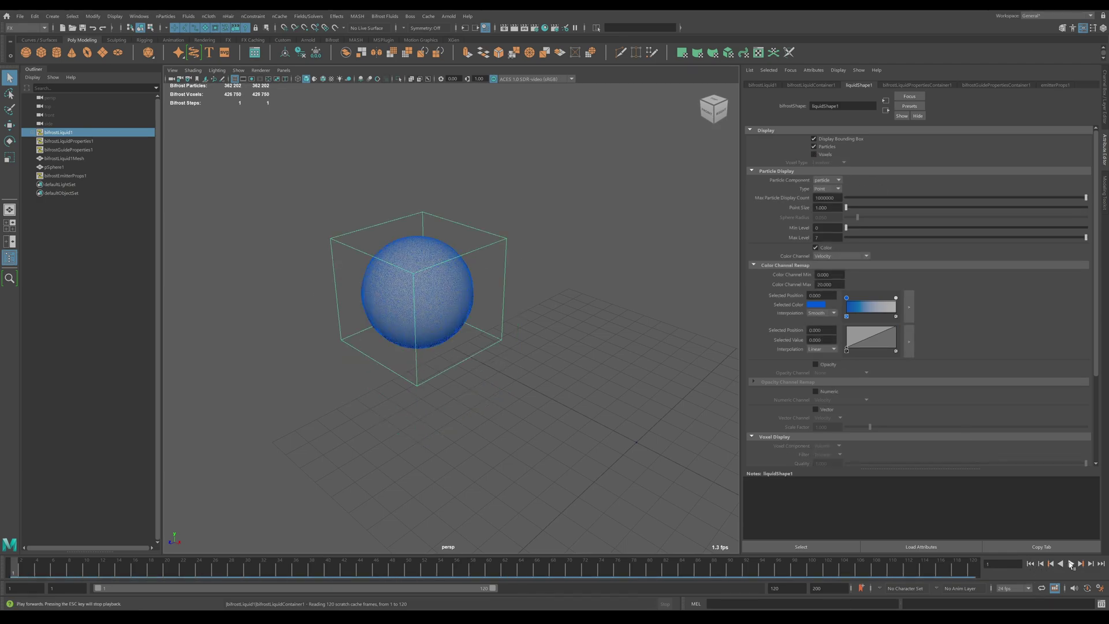
pyautogui.click(1071, 564)
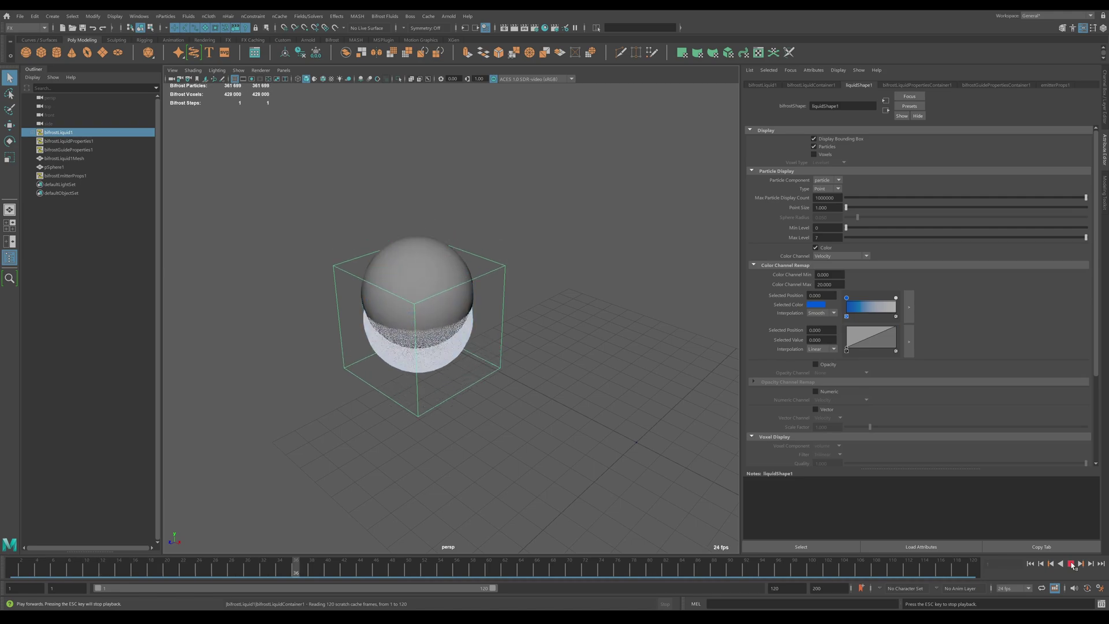
pyautogui.click(1072, 565)
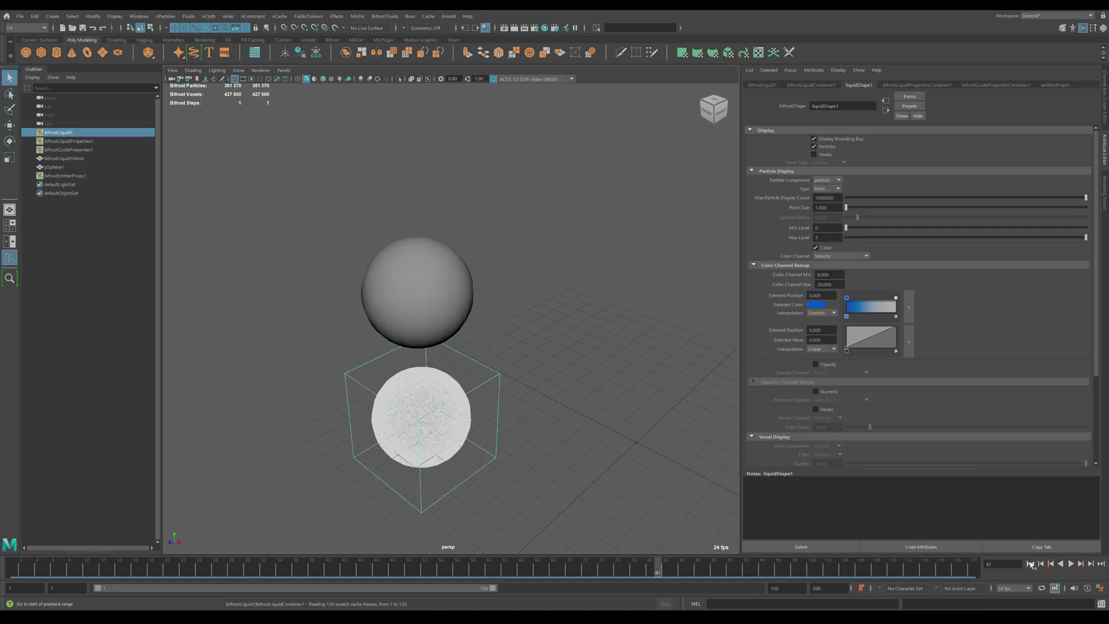
pyautogui.click(1030, 563)
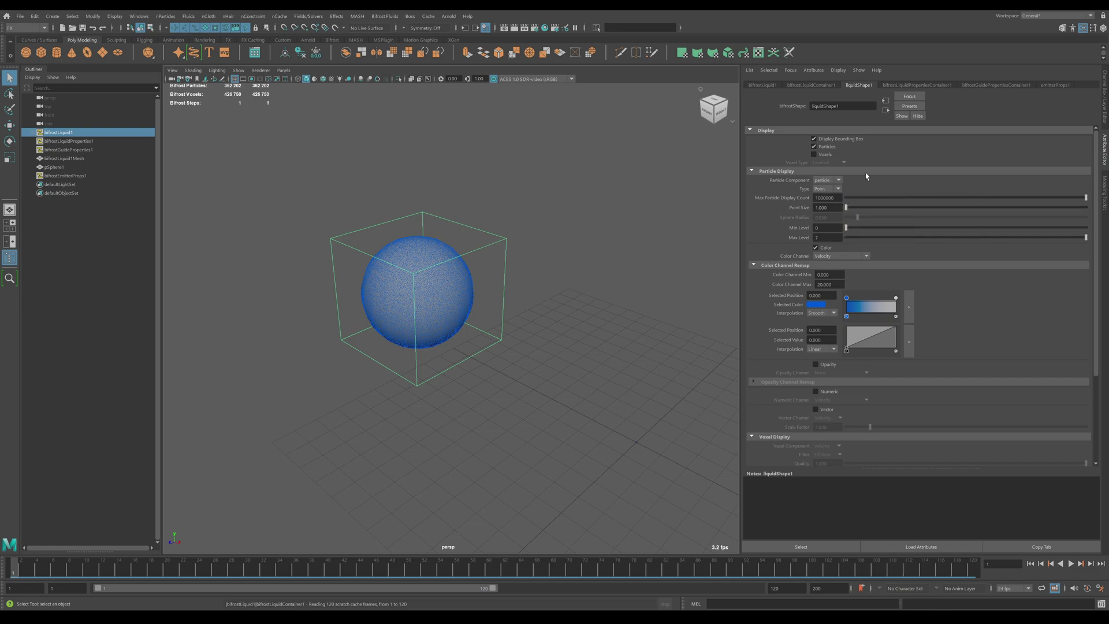
# - Set the liquid particles' point size to 2
pyautogui.scroll(5, 393, 300)
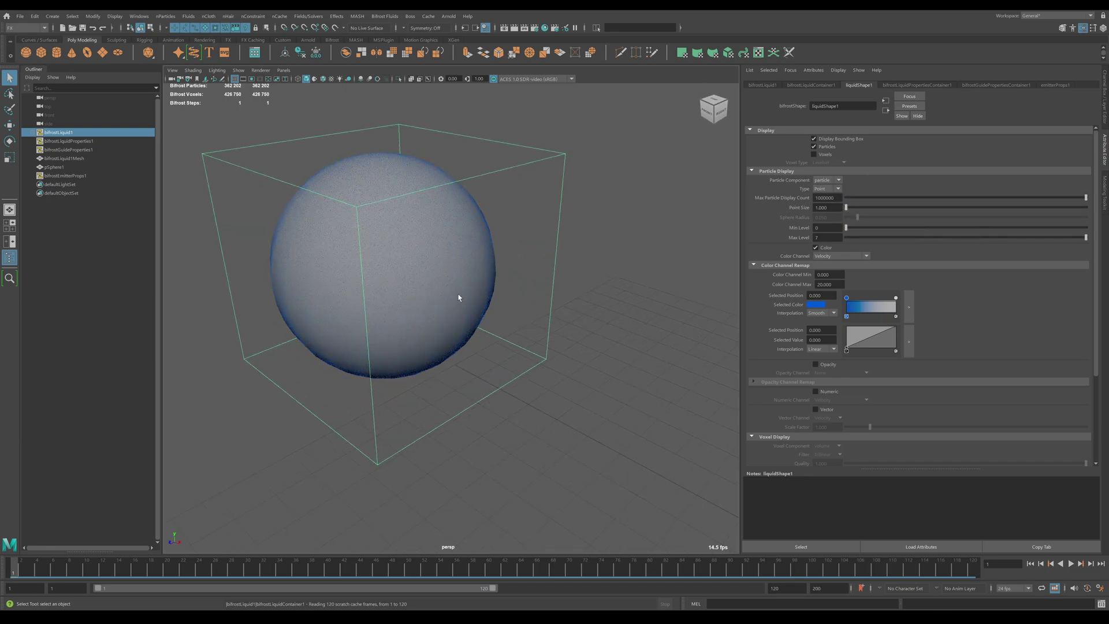
pyautogui.scroll(-2, 575, 294)
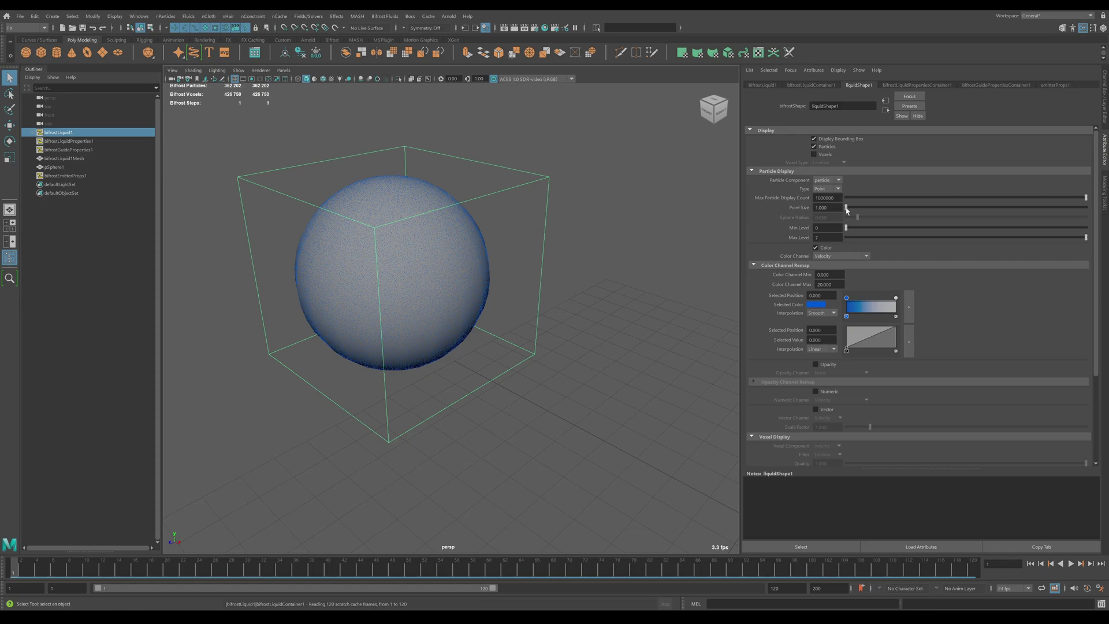
pyautogui.moveTo(847, 209); pyautogui.dragTo(900, 208)
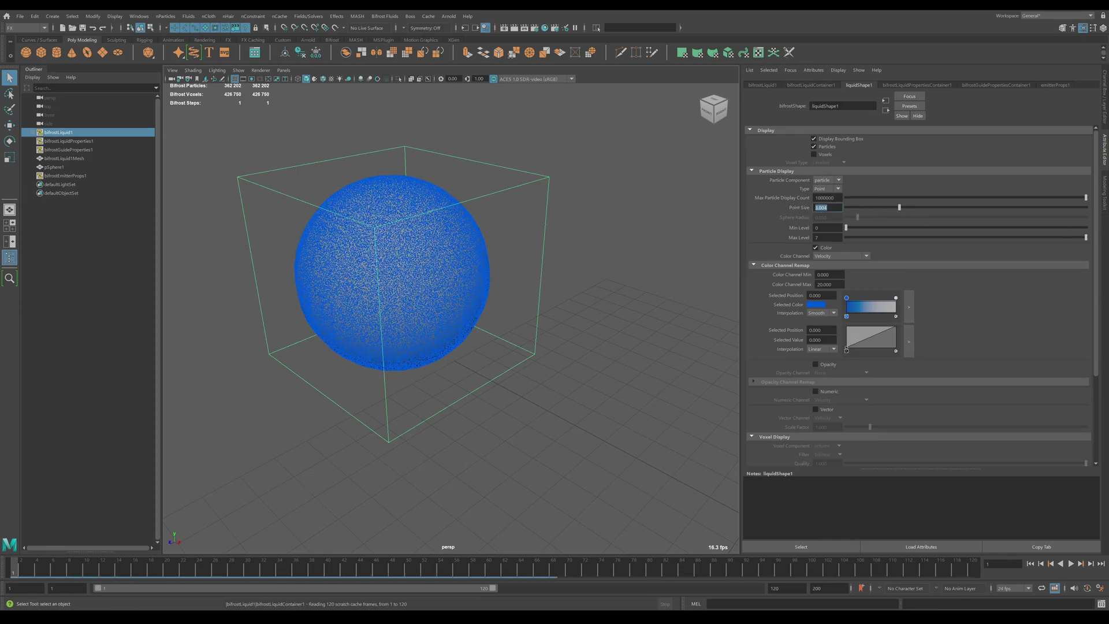
pyautogui.write('2')
pyautogui.press('Return')
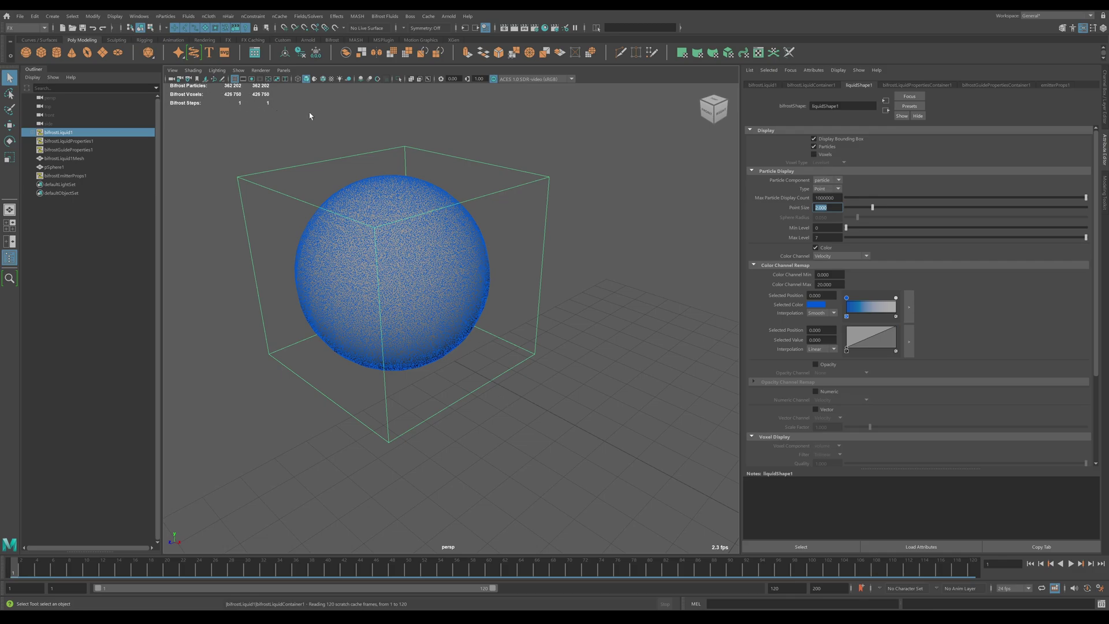
# - Lower the maximum particle display count to about 463257 and change the particle display type to Sphere
pyautogui.moveTo(1086, 201); pyautogui.dragTo(958, 201)
pyautogui.click(834, 189)
pyautogui.click(833, 208)
# - Inspect the sphere particles up close and increase their sphere radius to about 0.079
pyautogui.scroll(5, 341, 264)
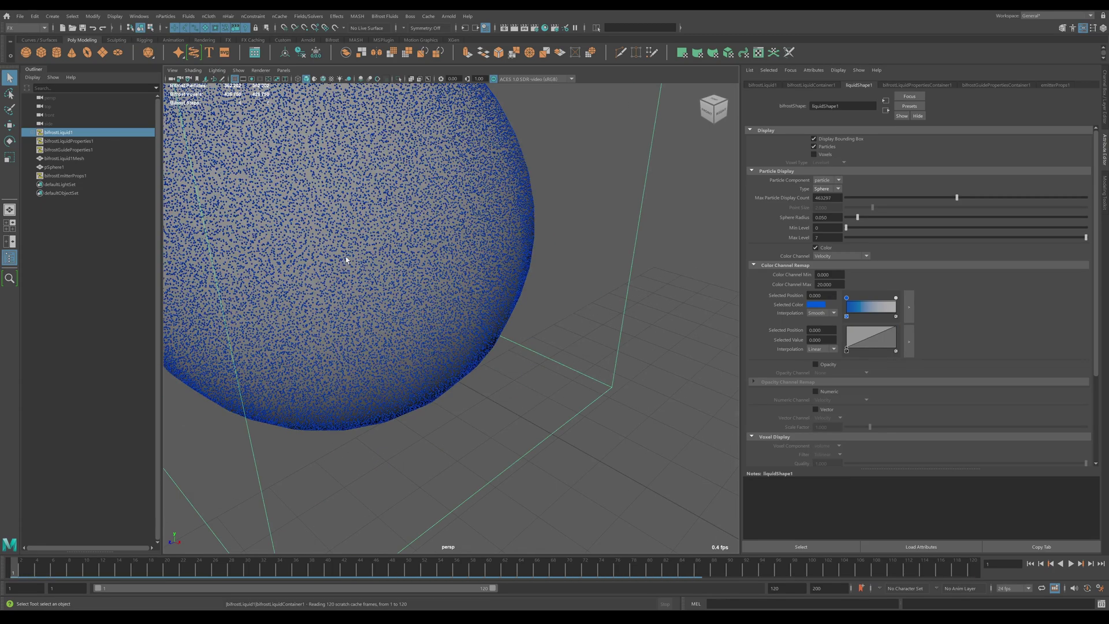
pyautogui.scroll(-2, 391, 260)
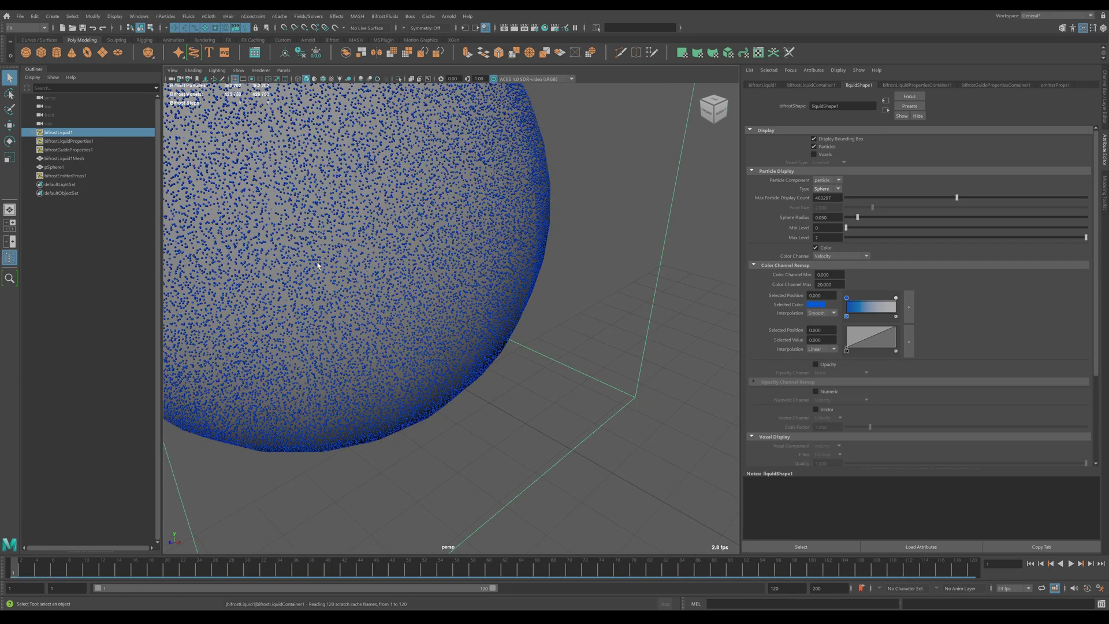
pyautogui.moveTo(858, 217); pyautogui.dragTo(866, 220)
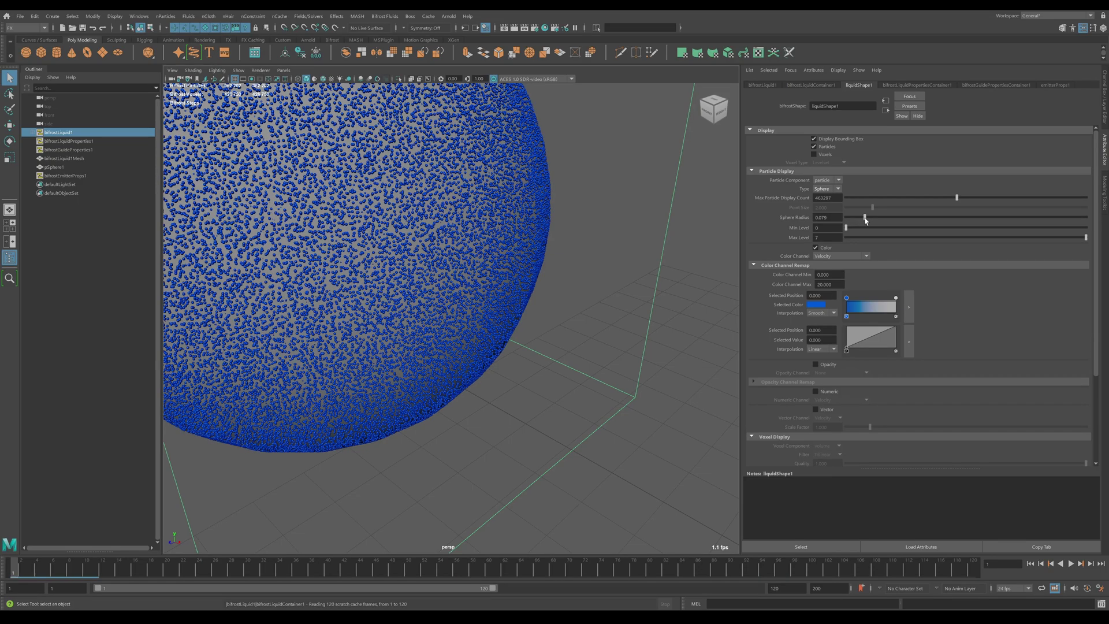
# - Play the sphere-particle simulation with the whole emitter in view, stop it partway, and return to the first frame
pyautogui.scroll(-5, 488, 277)
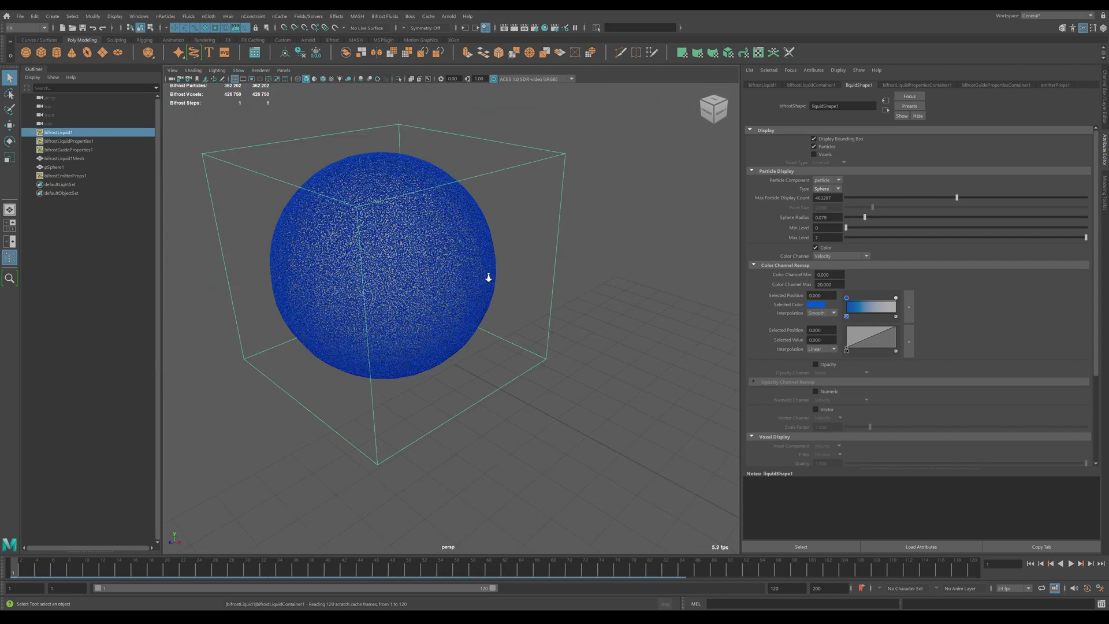
pyautogui.scroll(-1, 488, 278)
pyautogui.scroll(-1, 508, 280)
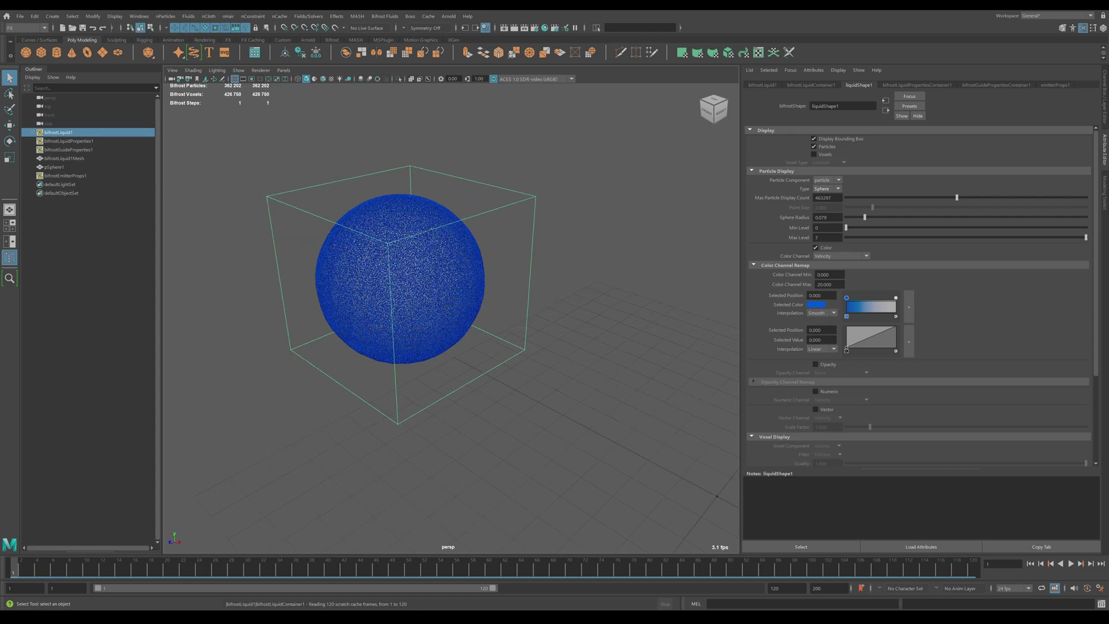
pyautogui.click(1070, 564)
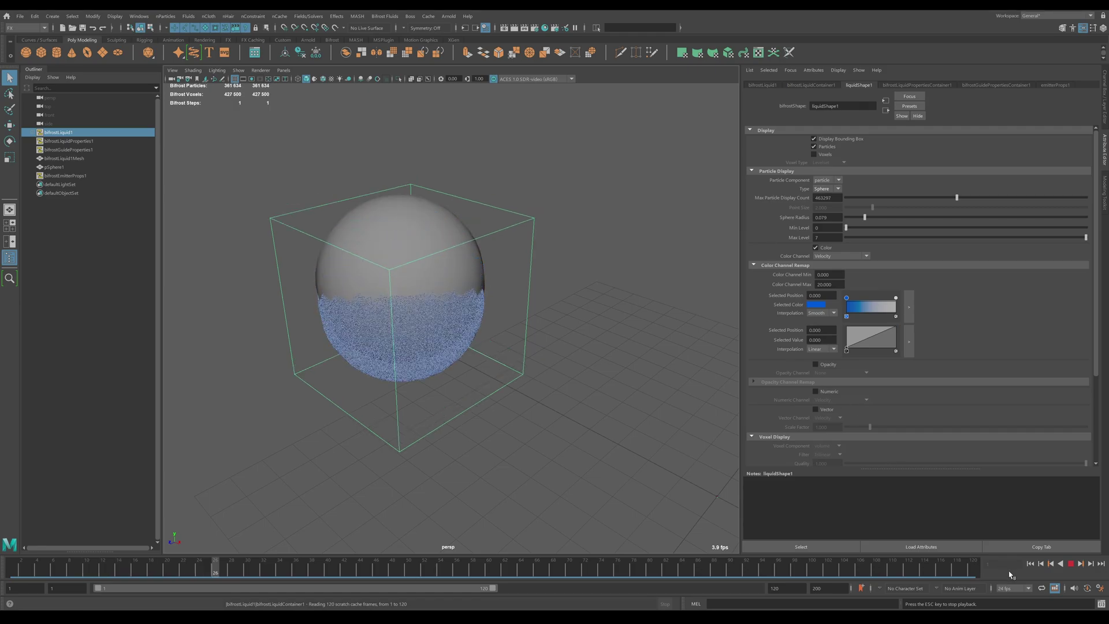
pyautogui.click(1071, 564)
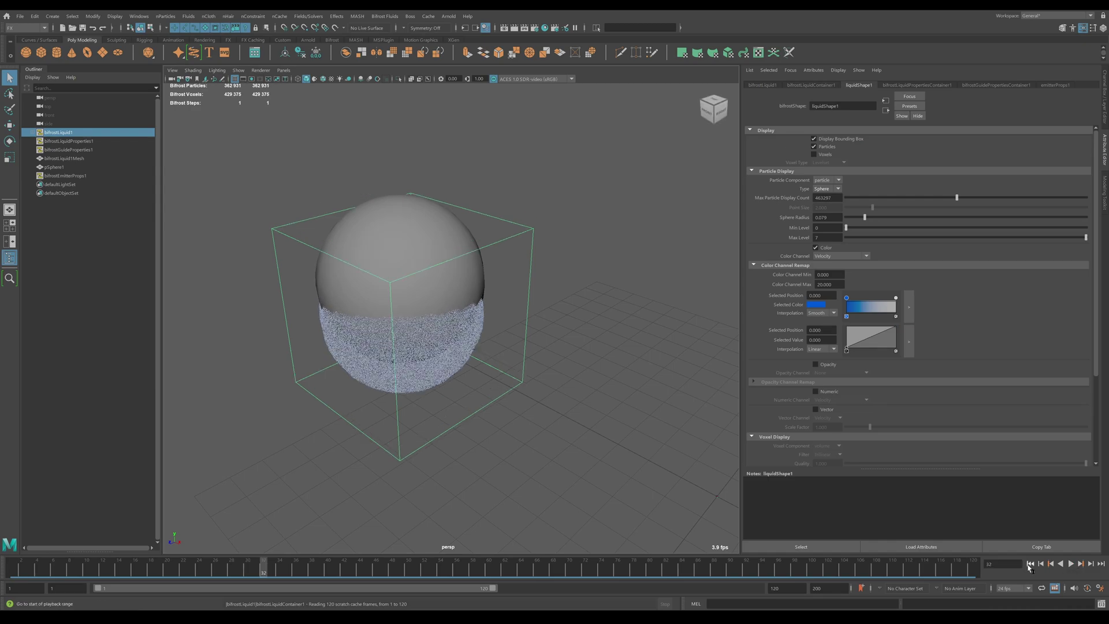
pyautogui.click(1030, 564)
# - Change the particle display type to Point and play the simulation, stopping it and returning to the first frame
pyautogui.click(833, 187)
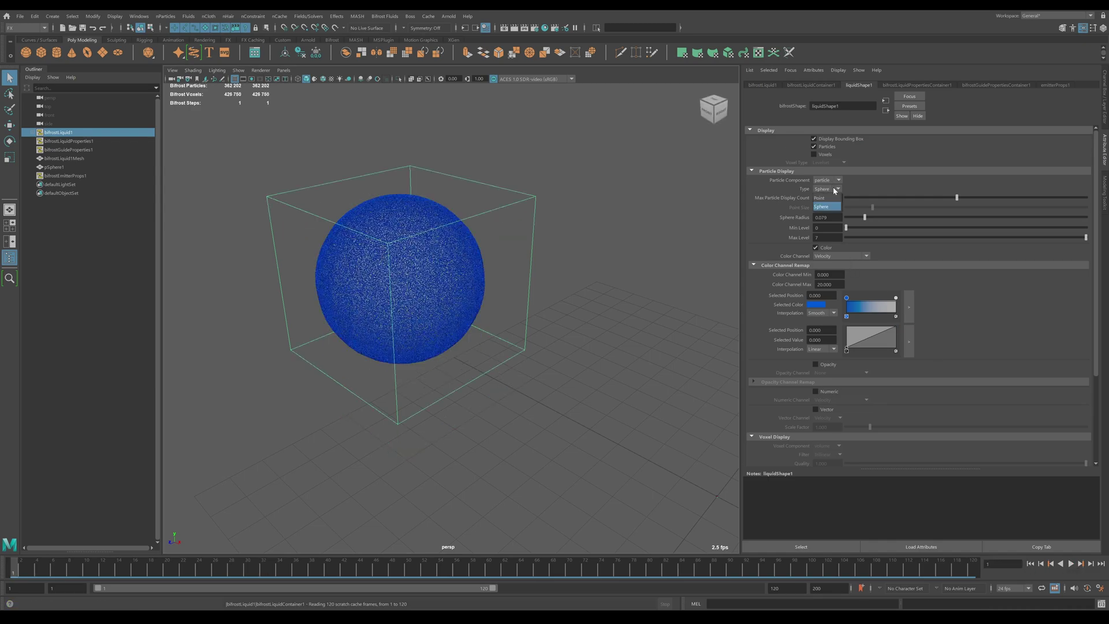
pyautogui.click(826, 199)
pyautogui.click(1070, 566)
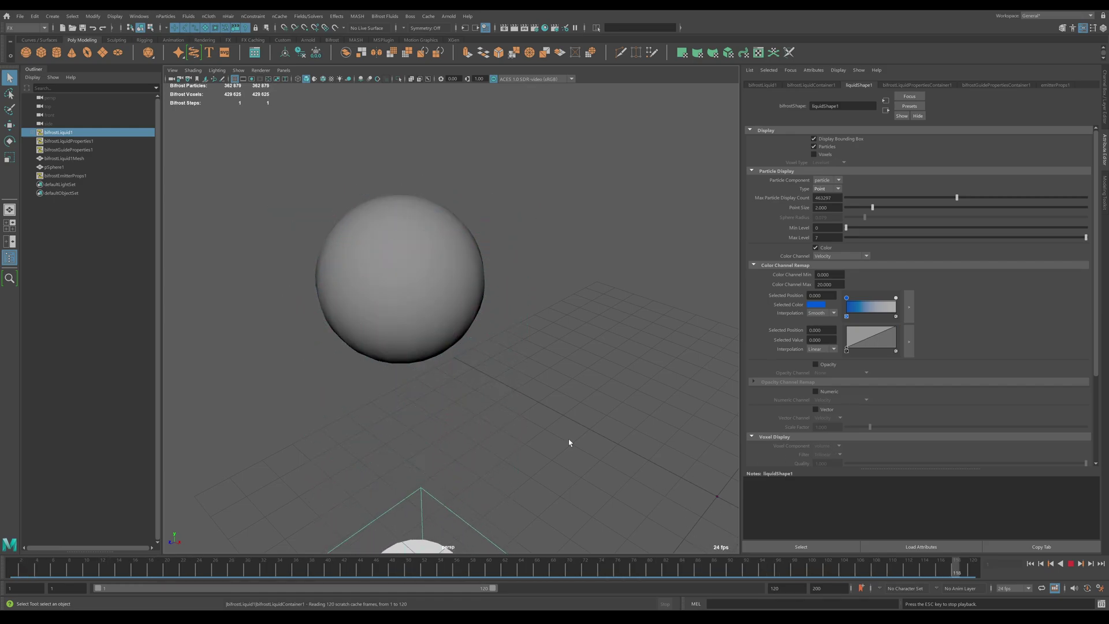
pyautogui.click(1071, 564)
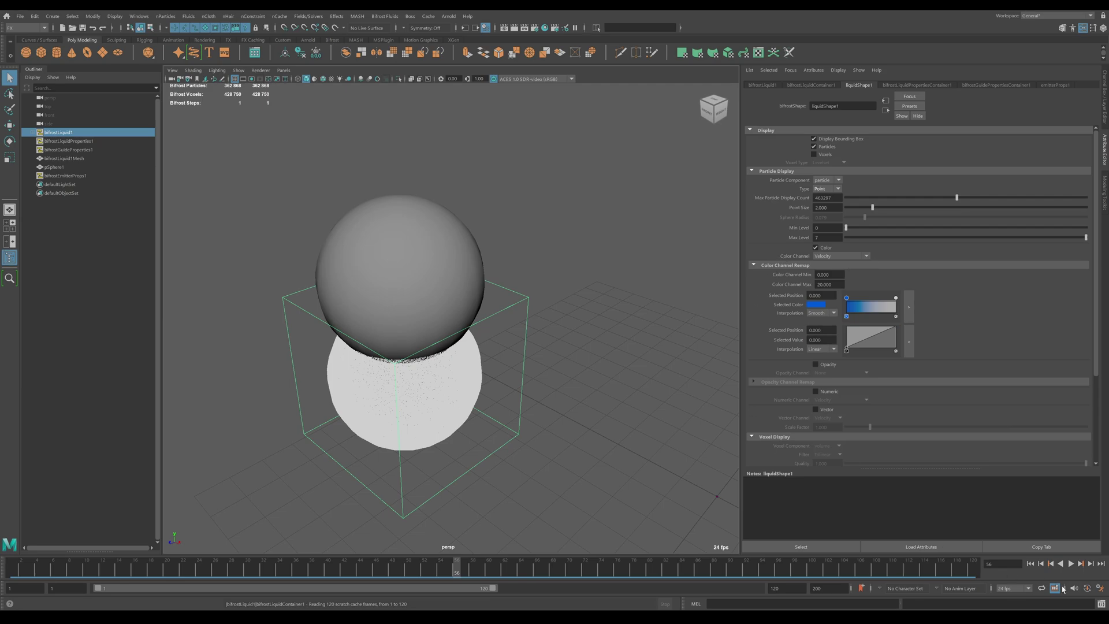
pyautogui.click(1031, 564)
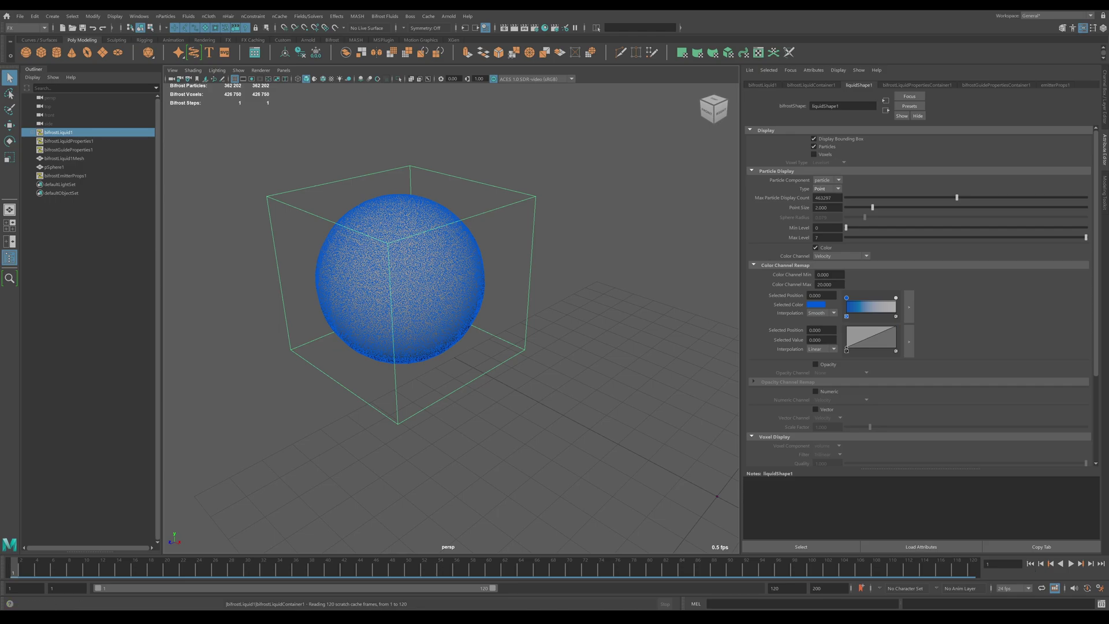
# - Examine the color channel remap settings and scrub through the timeline to check how the particle colors follow velocity
pyautogui.click(753, 266)
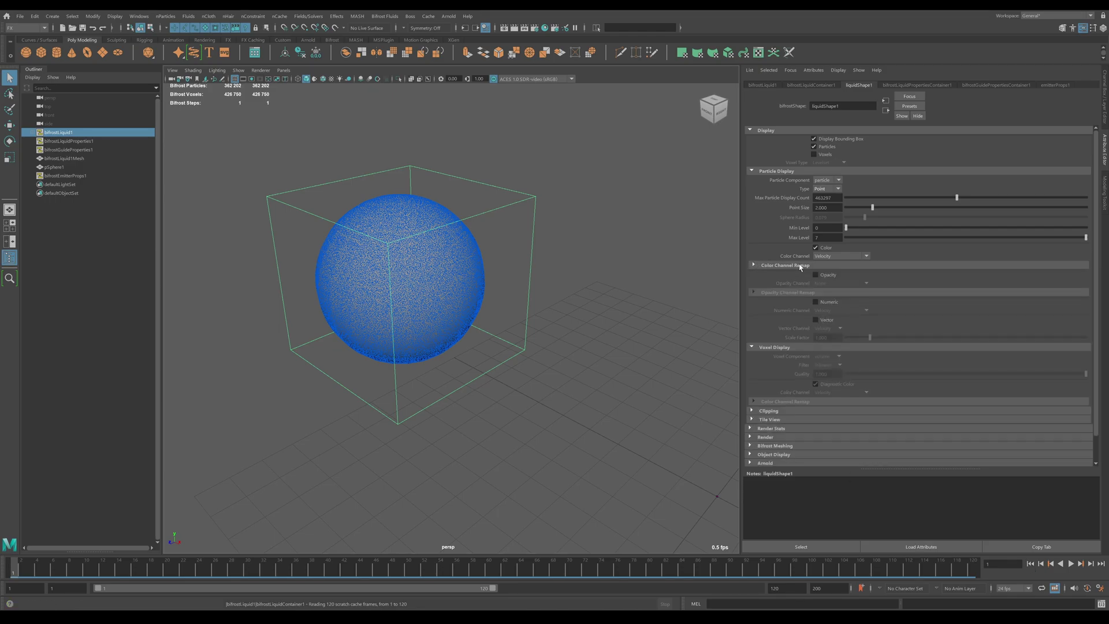
pyautogui.click(753, 265)
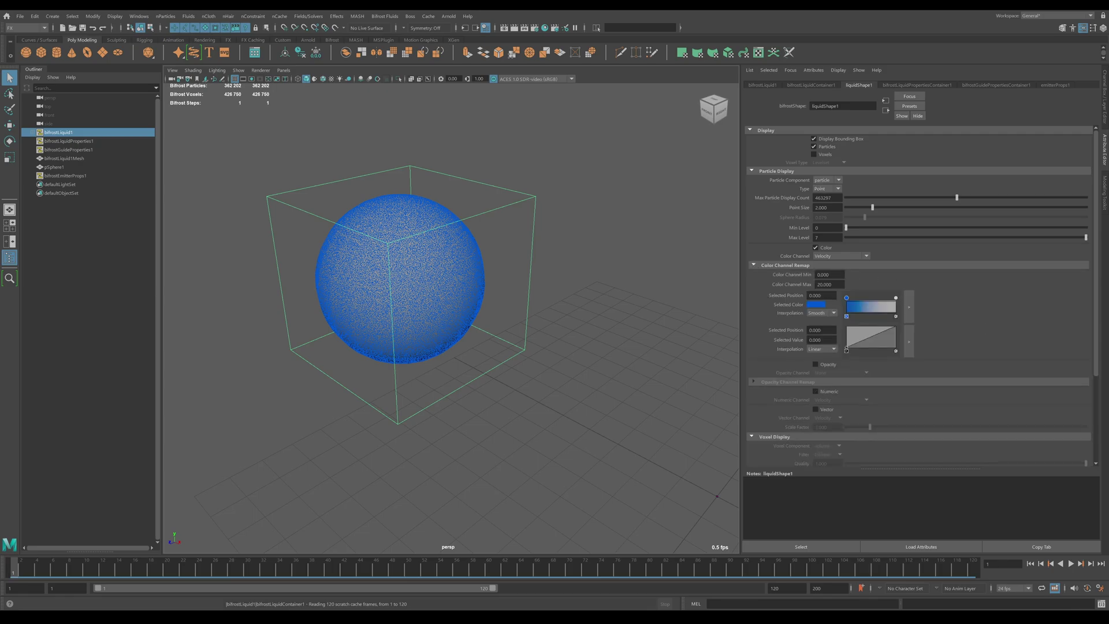
pyautogui.scroll(-3, 468, 334)
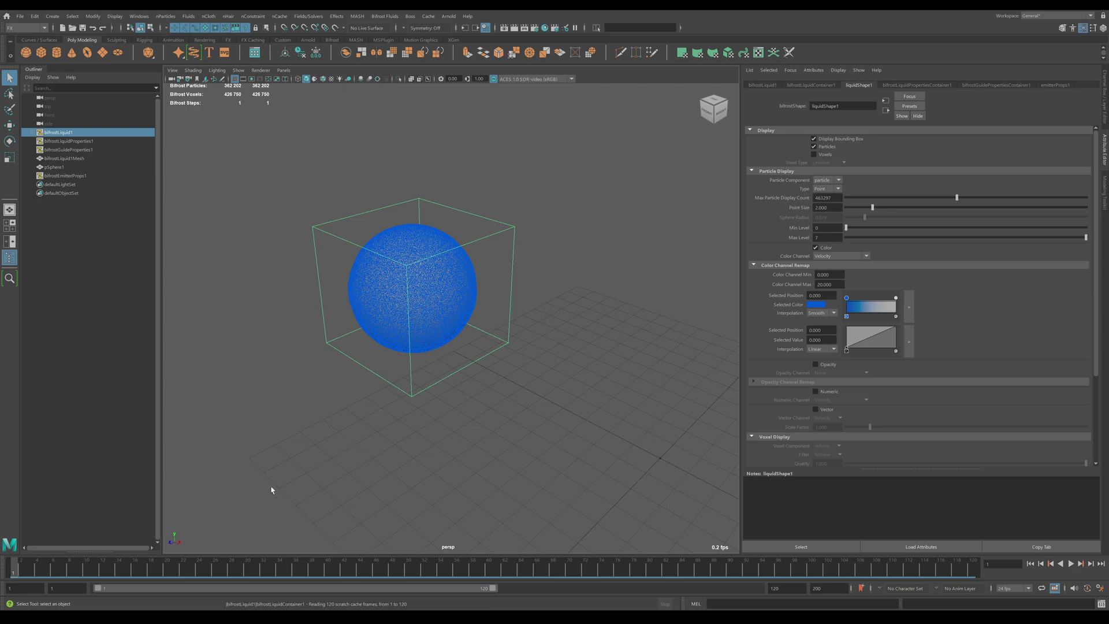
pyautogui.moveTo(70, 569); pyautogui.dragTo(134, 578)
pyautogui.moveTo(154, 579); pyautogui.dragTo(614, 581)
pyautogui.press('Escape')
# - Review the available particle color channels and keep Velocity as the color channel
pyautogui.click(838, 256)
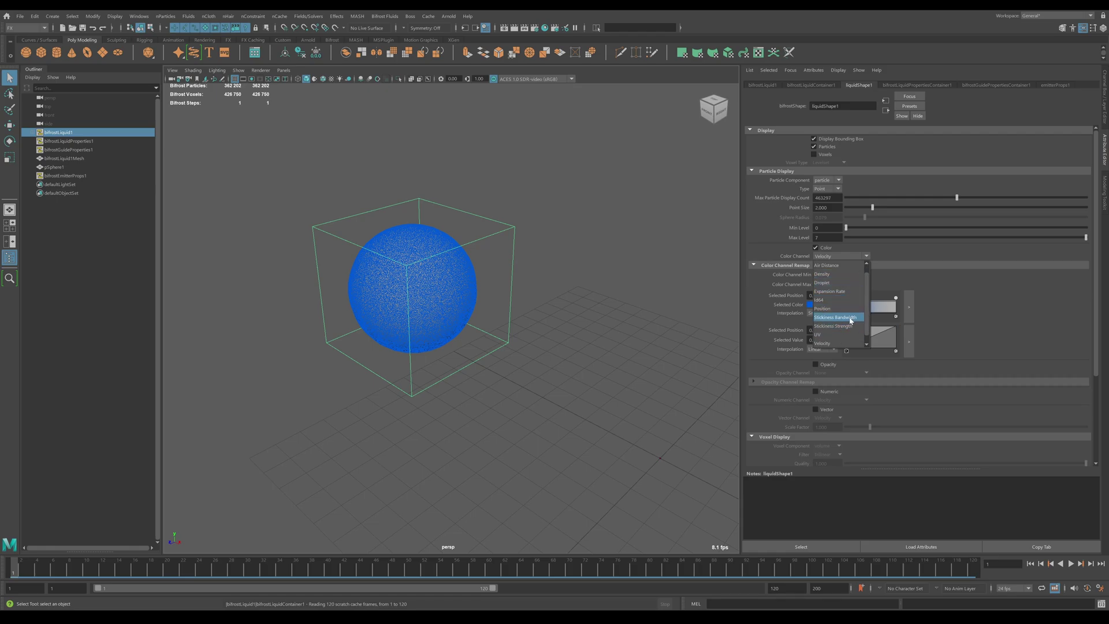
pyautogui.moveTo(867, 306); pyautogui.dragTo(864, 294)
pyautogui.scroll(-1, 868, 291)
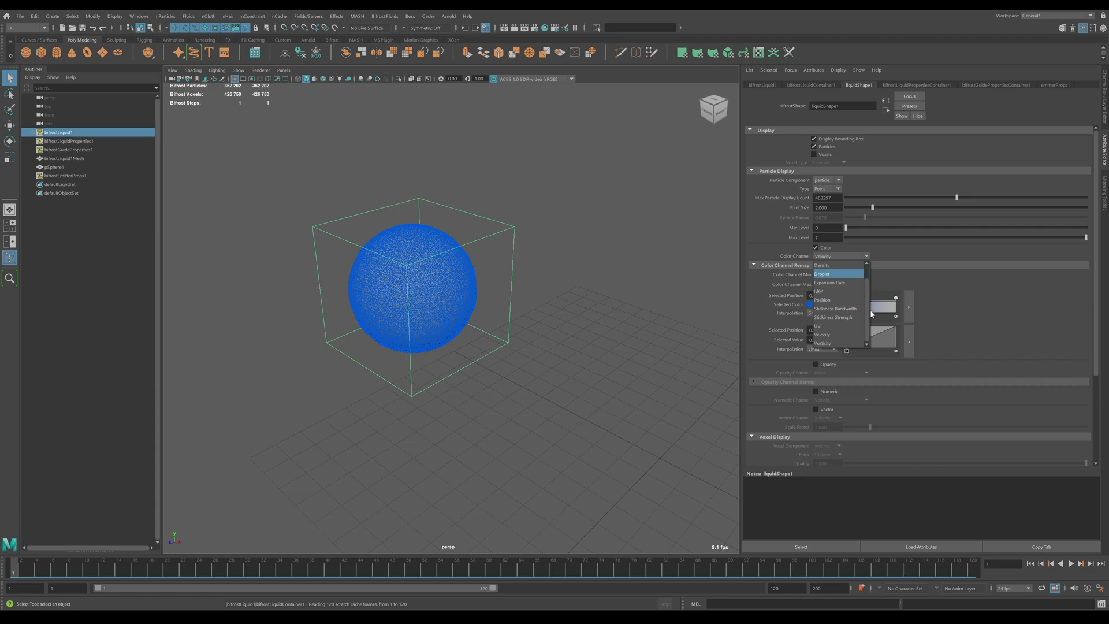
pyautogui.click(828, 337)
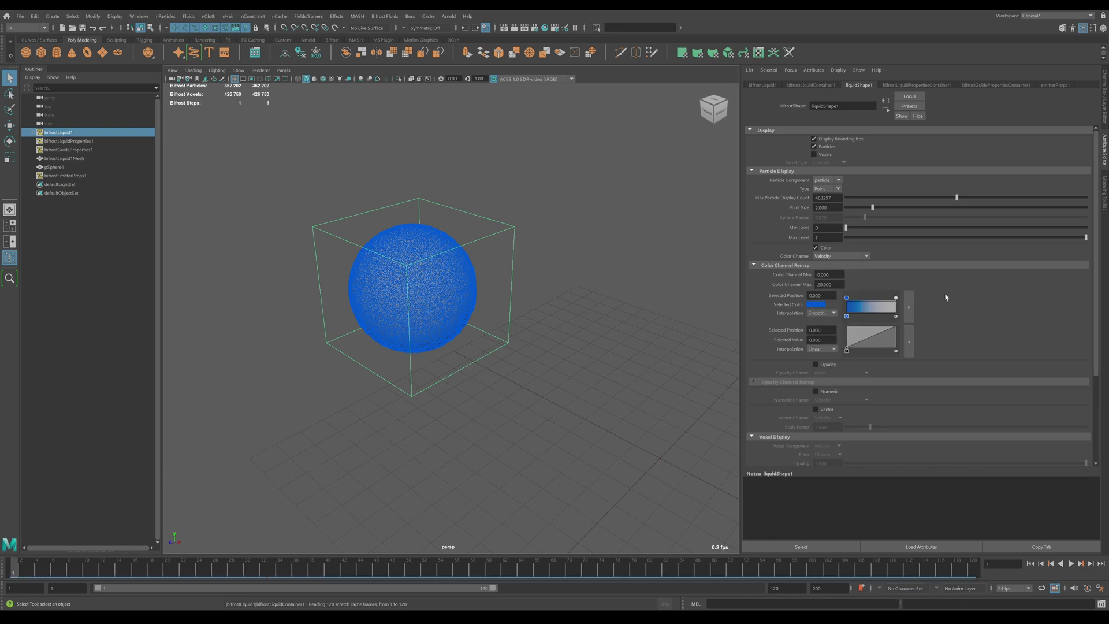
# - Turn the particle Color option off for comparison and switch it back on
pyautogui.scroll(-5, 961, 394)
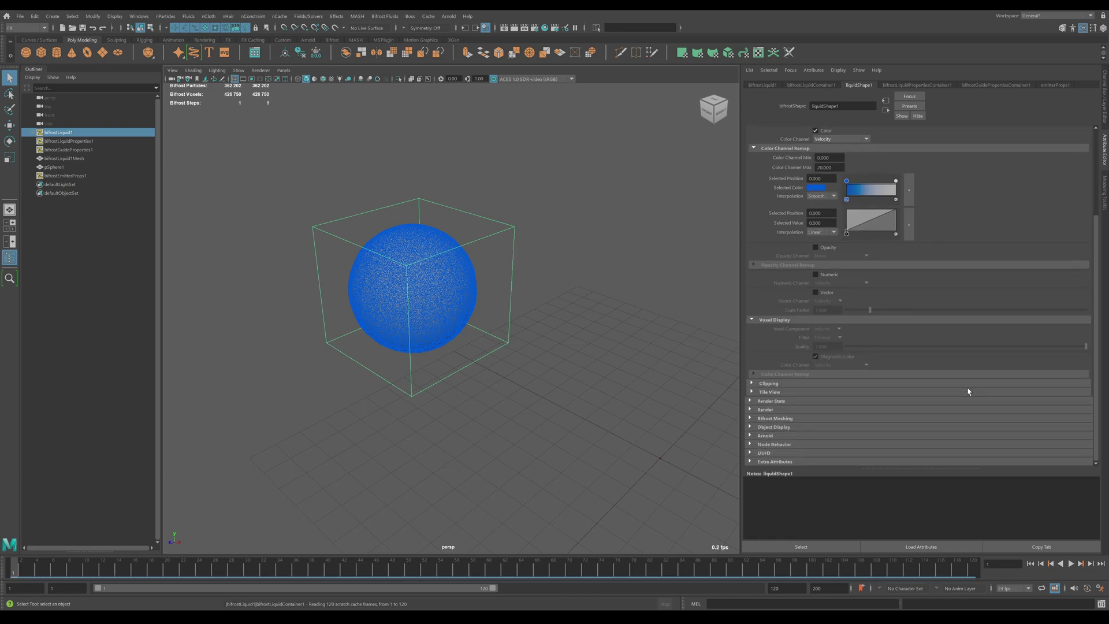
pyautogui.scroll(4, 936, 286)
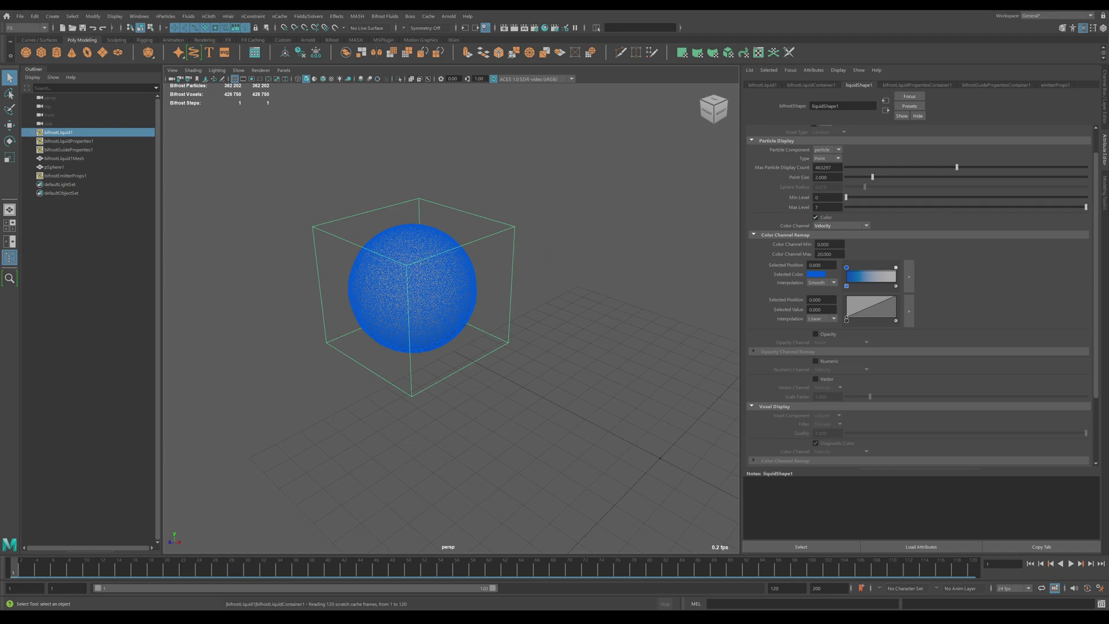
pyautogui.click(816, 218)
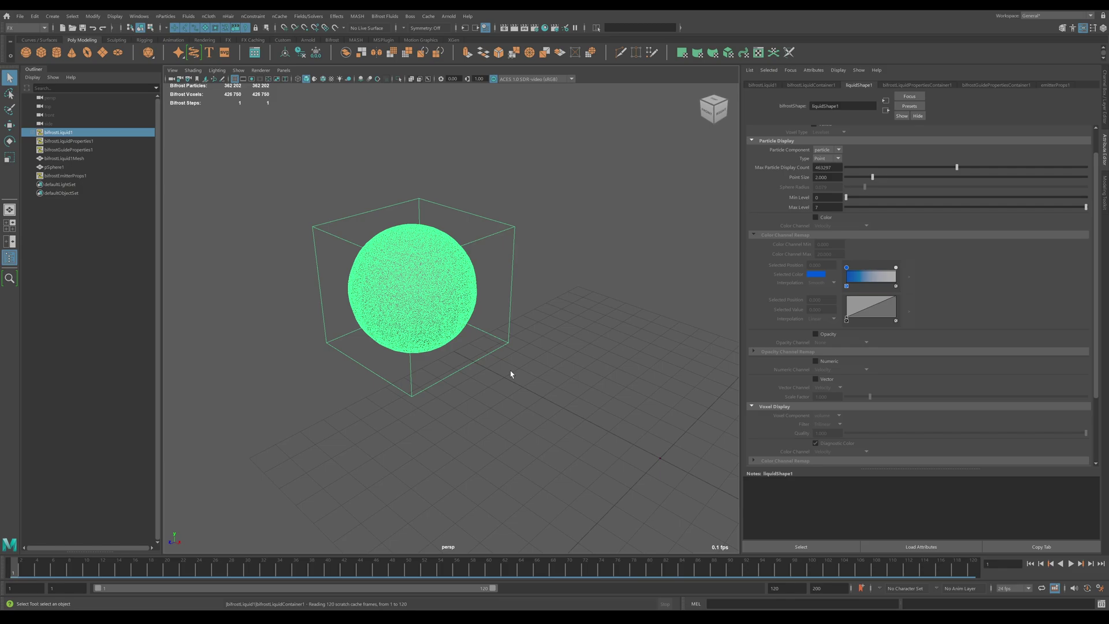
pyautogui.click(815, 217)
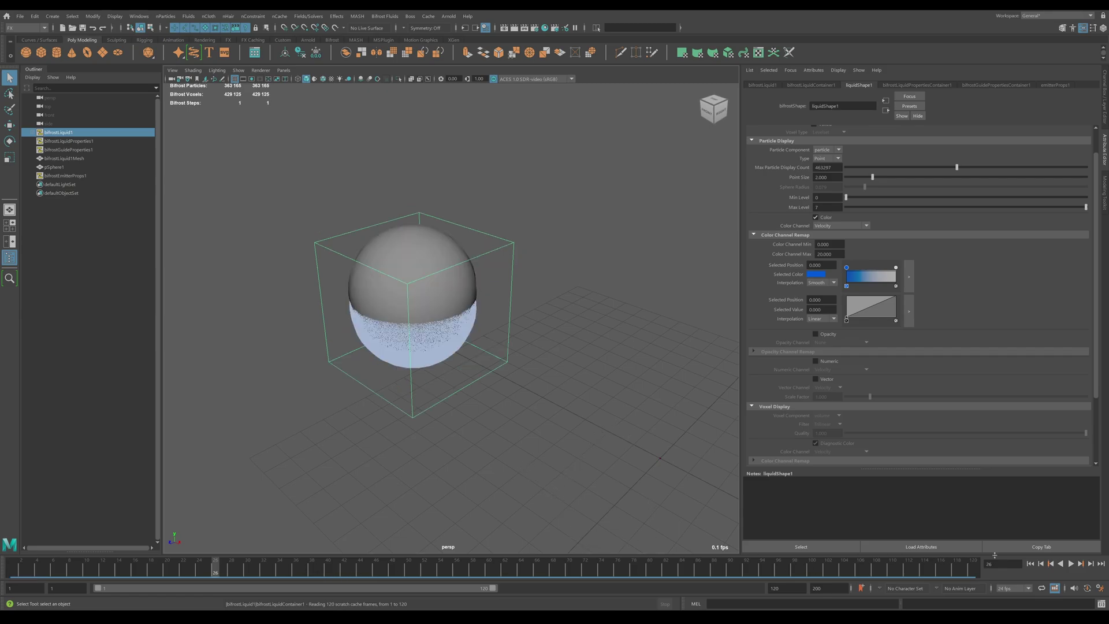
# - Play the velocity-colored particle simulation, stop it, and scrub back to the first frame
pyautogui.click(1070, 563)
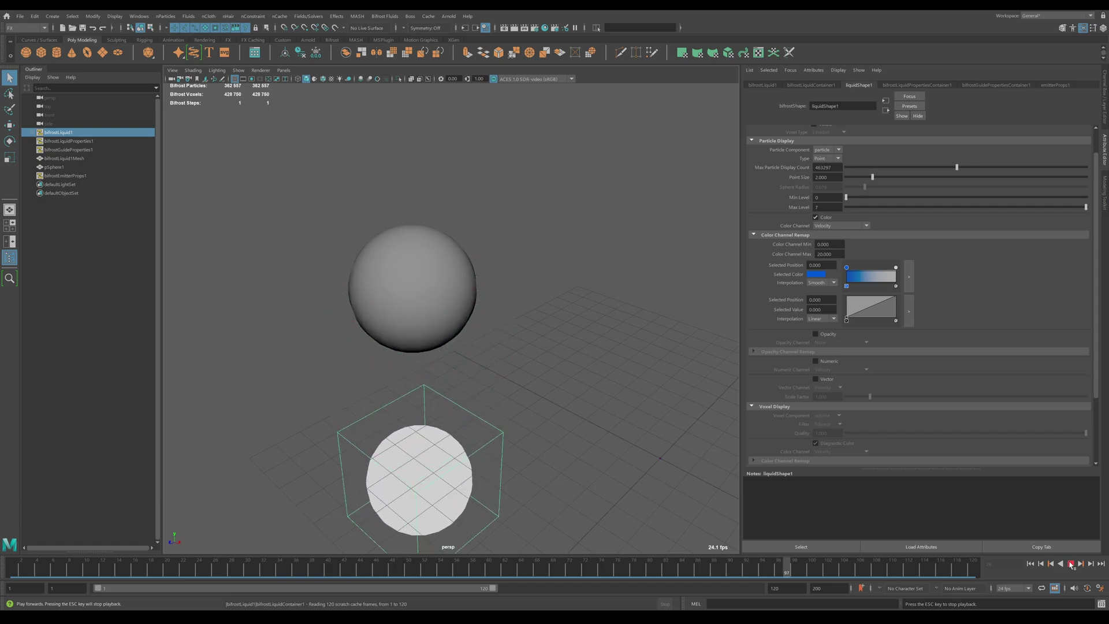
pyautogui.click(1072, 564)
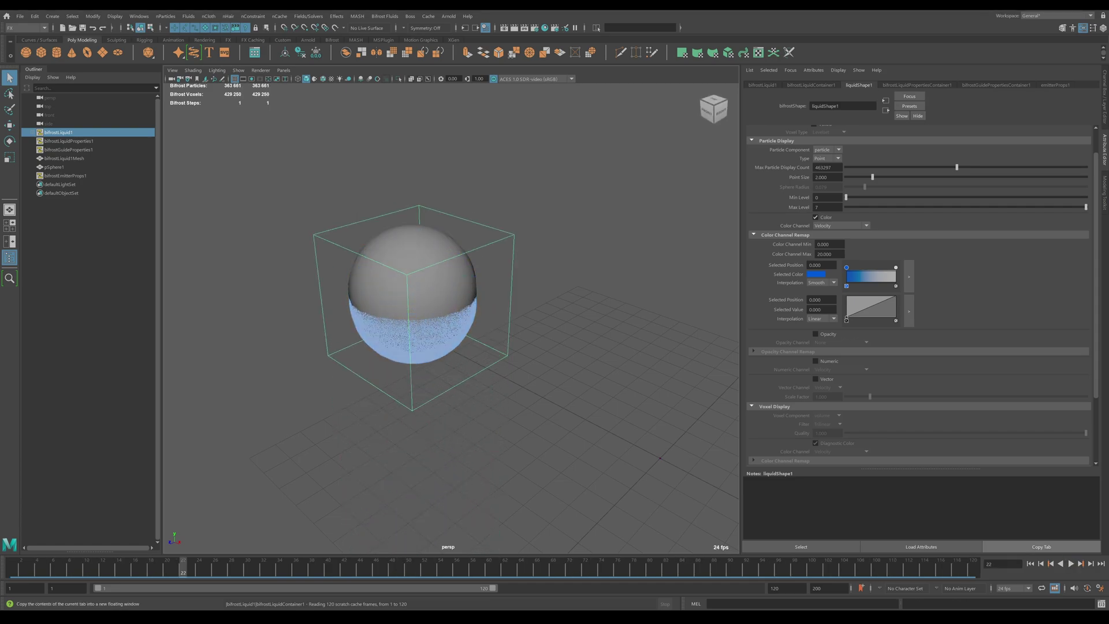
pyautogui.moveTo(185, 568); pyautogui.dragTo(14, 577)
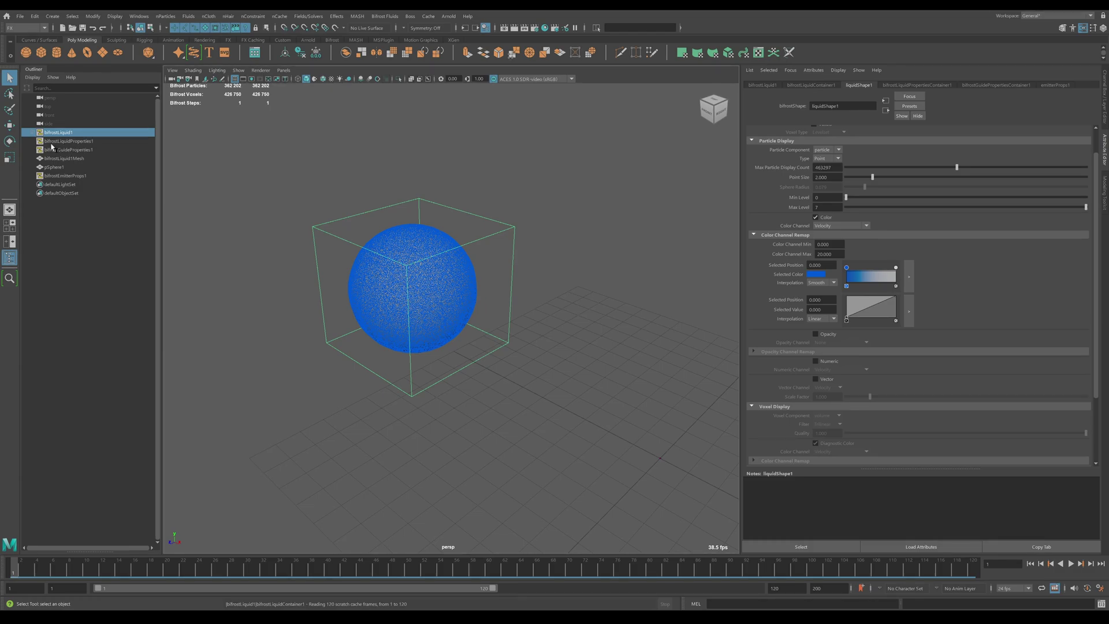
# - Set the master voxel size to 0.7 in the Bifrost liquid properties container
pyautogui.click(922, 85)
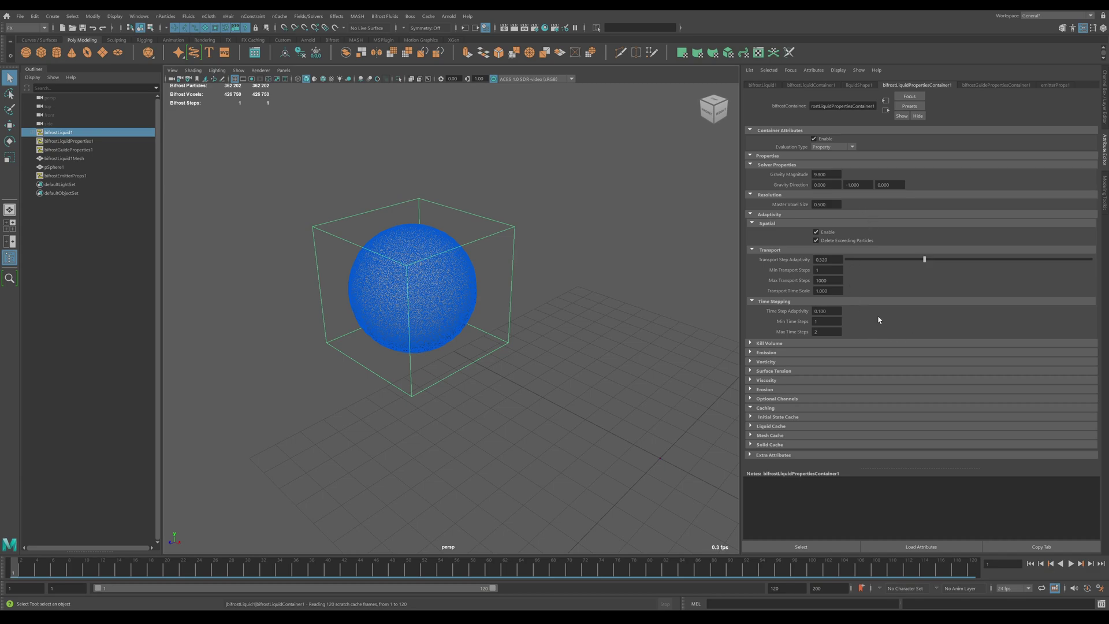
pyautogui.moveTo(896, 291)
pyautogui.doubleClick(820, 205)
pyautogui.write('0.7')
pyautogui.press('Return')
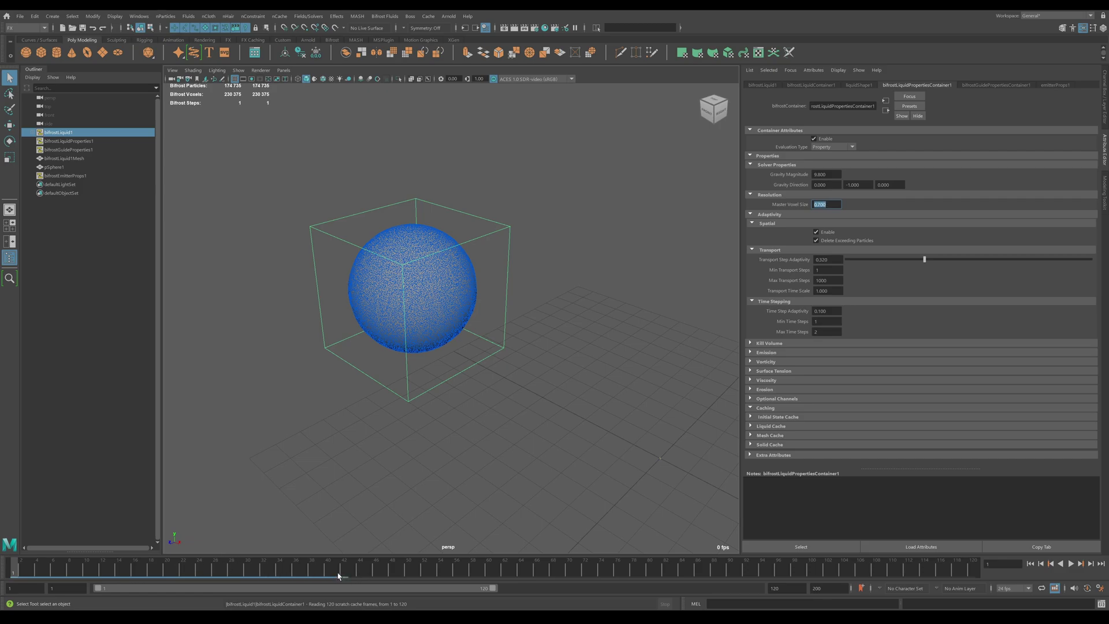
# - Preview the liquid falling at the current voxel resolution, stop playback partway, and return to the first frame
pyautogui.hotkey('alt', 'v')
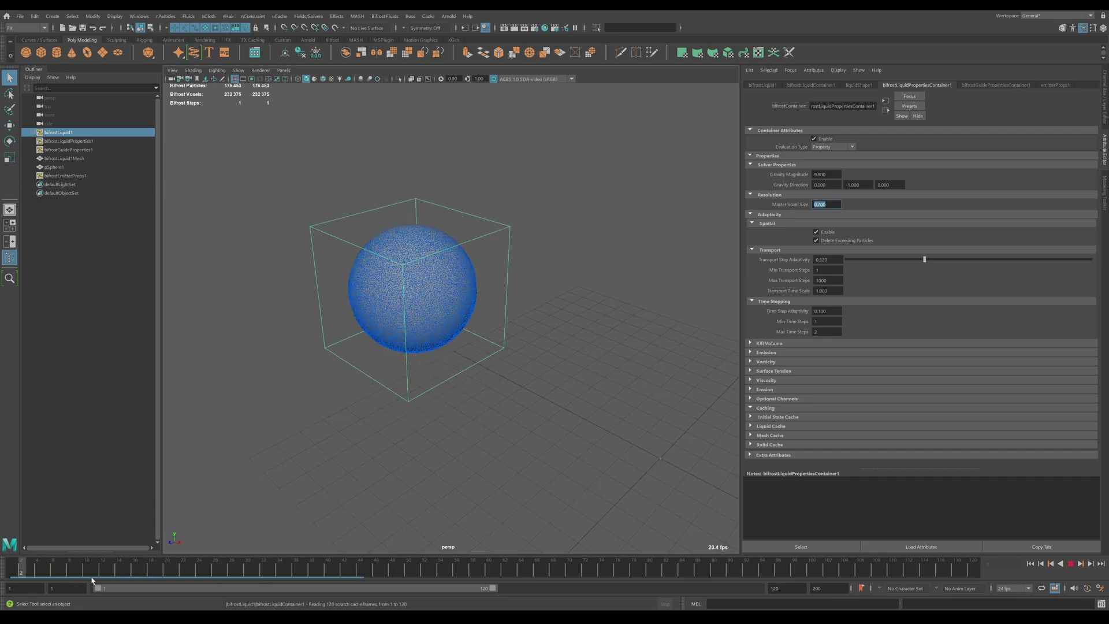
pyautogui.moveTo(2, 585)
pyautogui.mouseDown()
pyautogui.moveTo(207, 585)
pyautogui.moveTo(5, 584)
pyautogui.mouseUp()
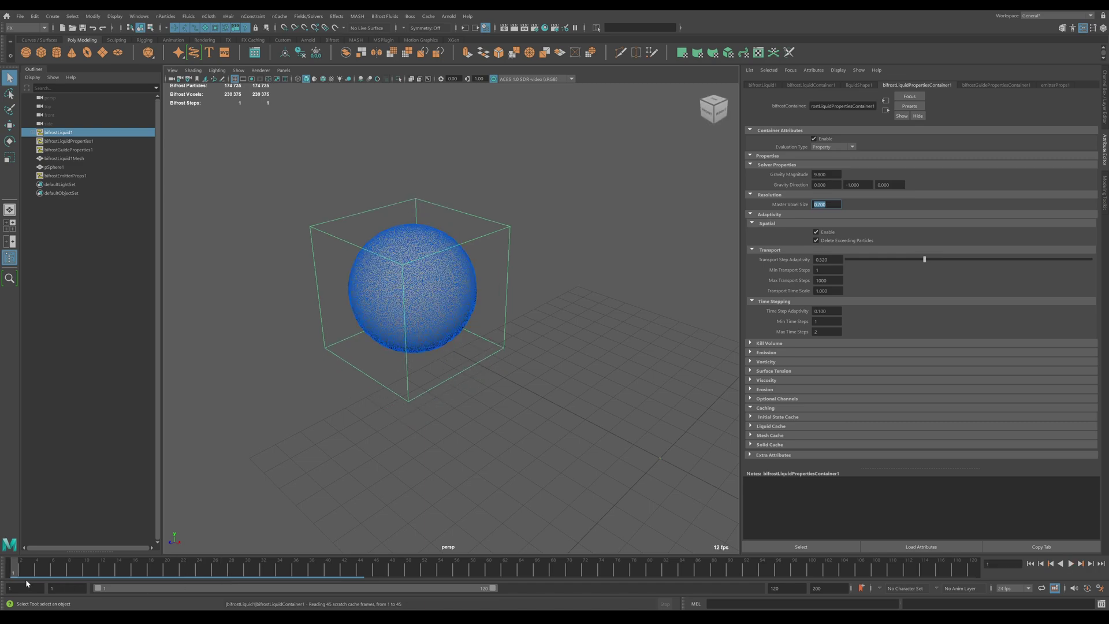
pyautogui.click(1073, 564)
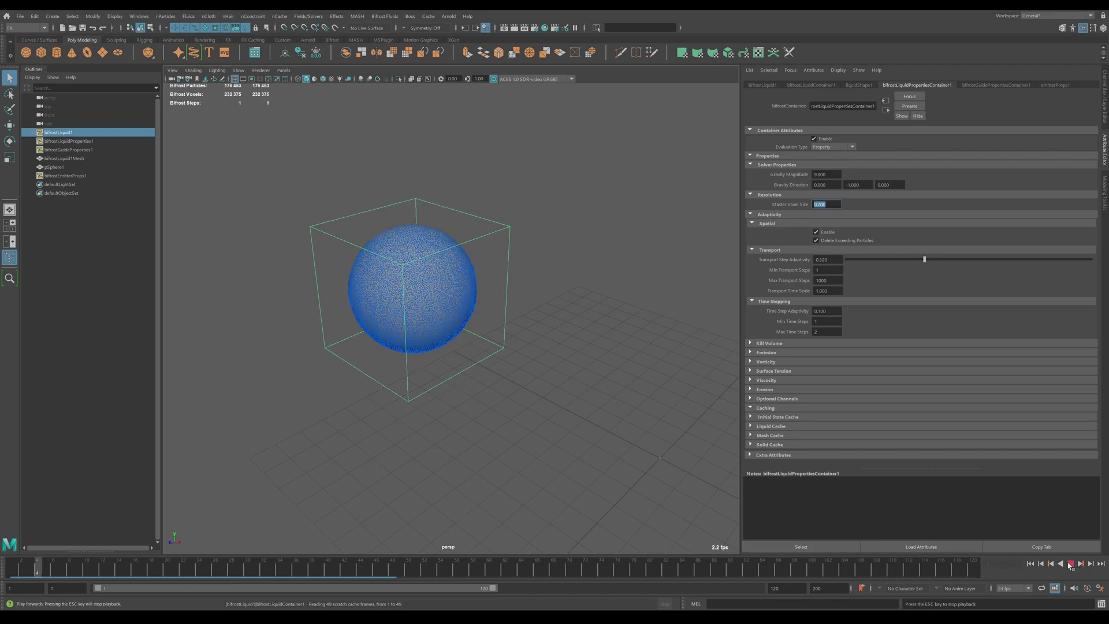
pyautogui.click(1072, 564)
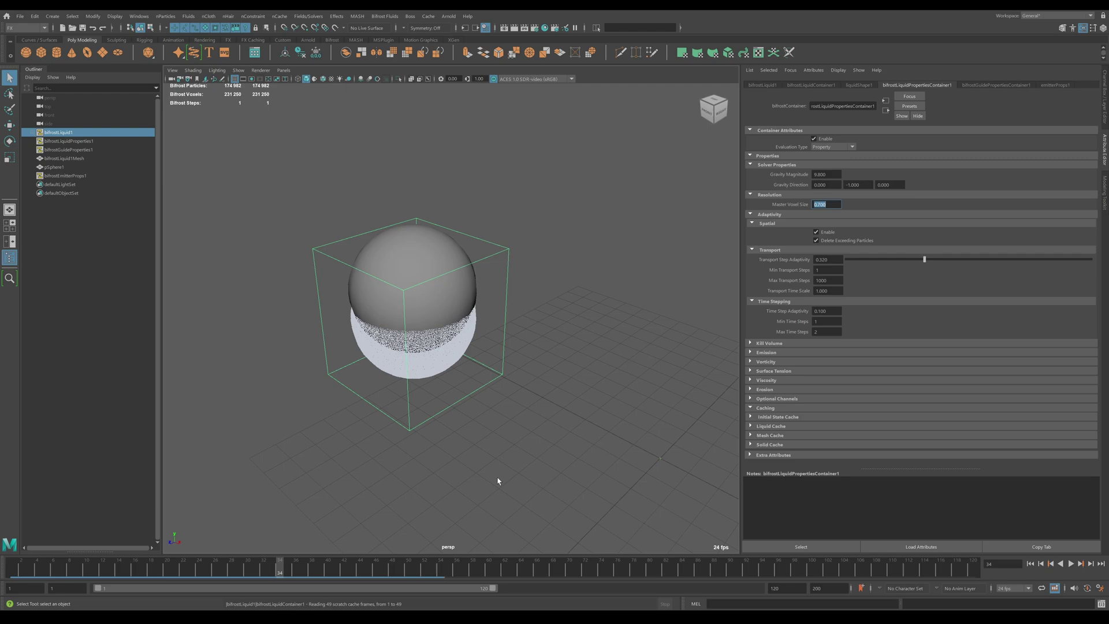
pyautogui.click(1031, 564)
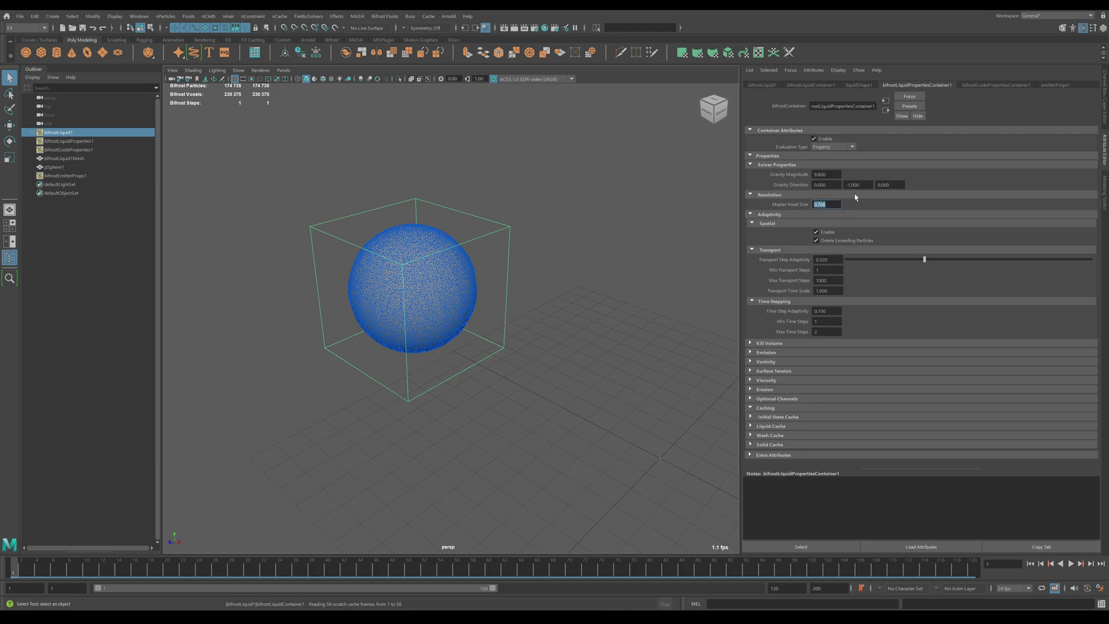
# - Try coarser master voxel sizes of 0.9 and 1.5 for the liquid
pyautogui.write('0.9')
pyautogui.press('Return')
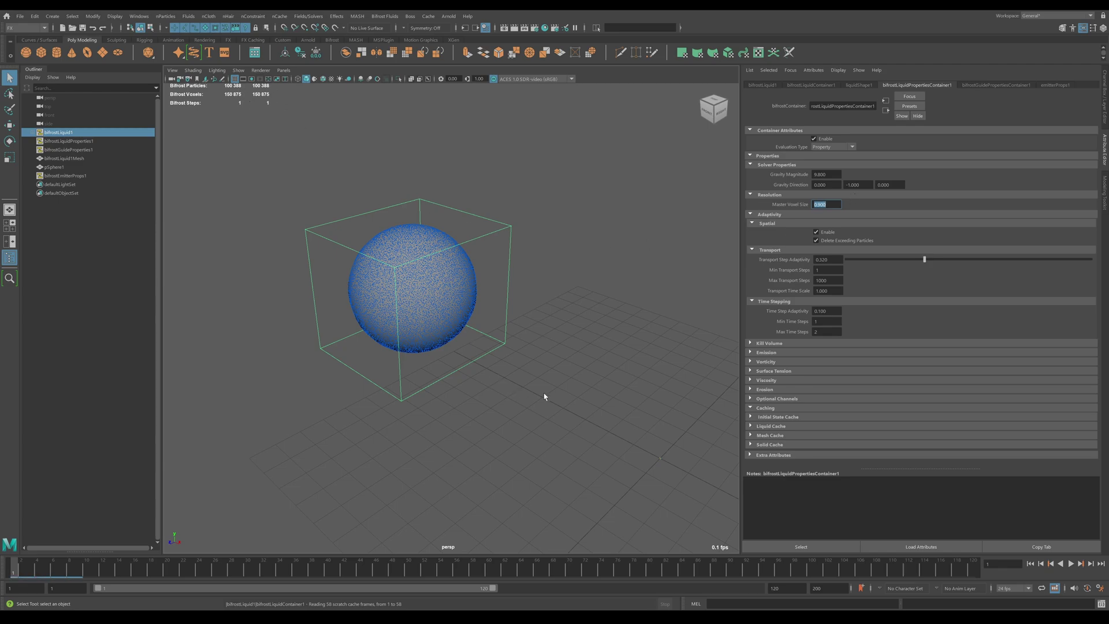
pyautogui.click(827, 205)
pyautogui.doubleClick(820, 204)
pyautogui.write('1.5')
pyautogui.press('Return')
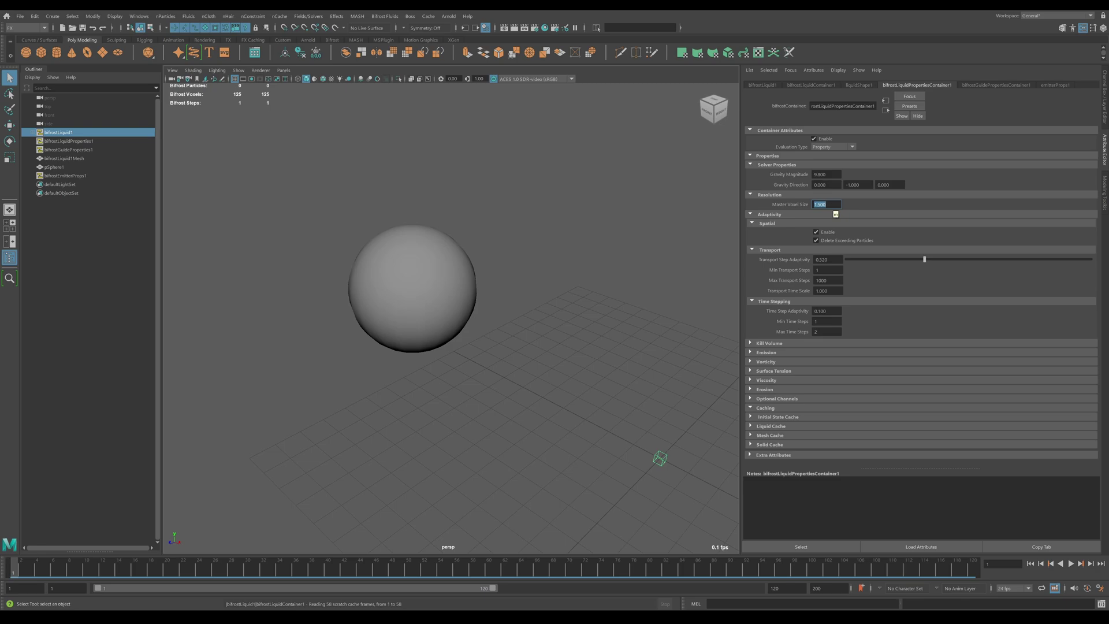
# - Set the master voxel size to 1 and play the simulation, restarting playback from the first frame
pyautogui.write('1')
pyautogui.press('Return')
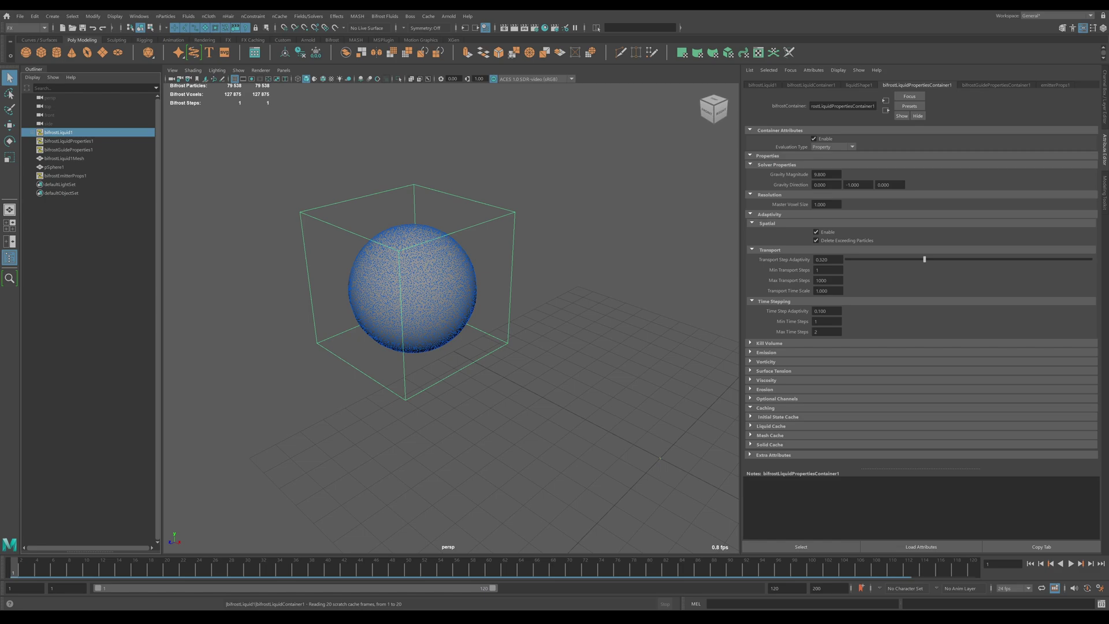
pyautogui.click(1071, 564)
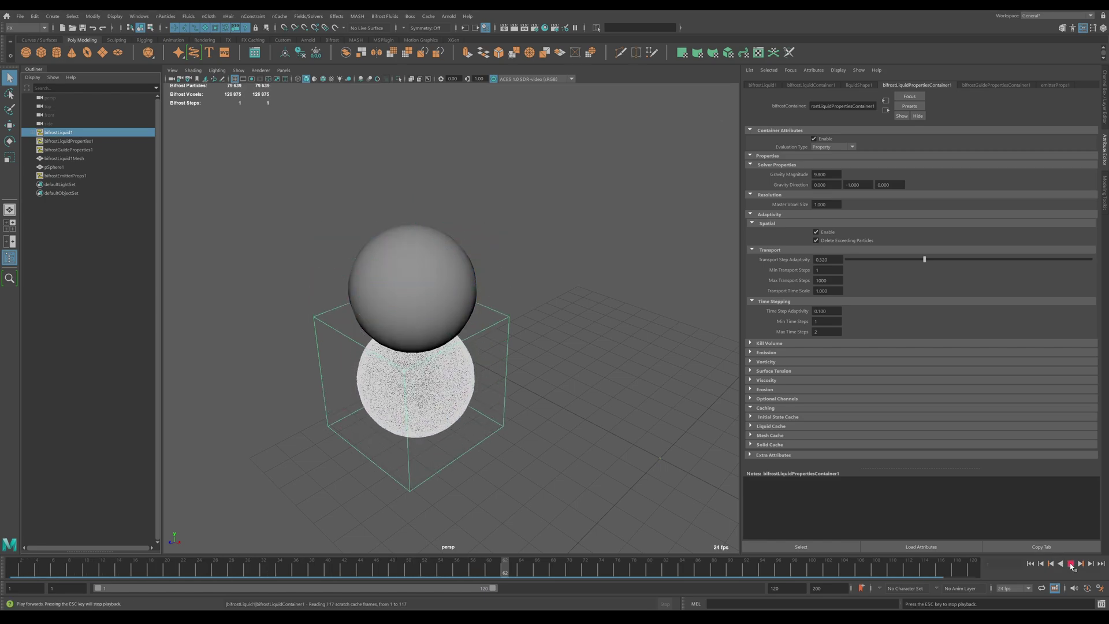
pyautogui.click(1071, 563)
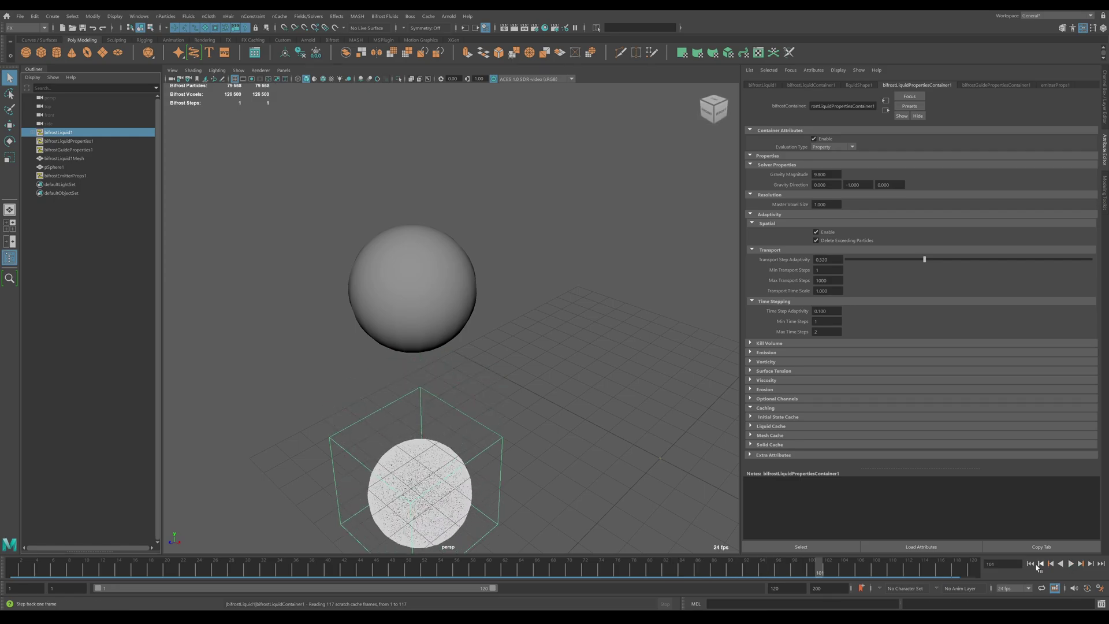
pyautogui.click(1031, 564)
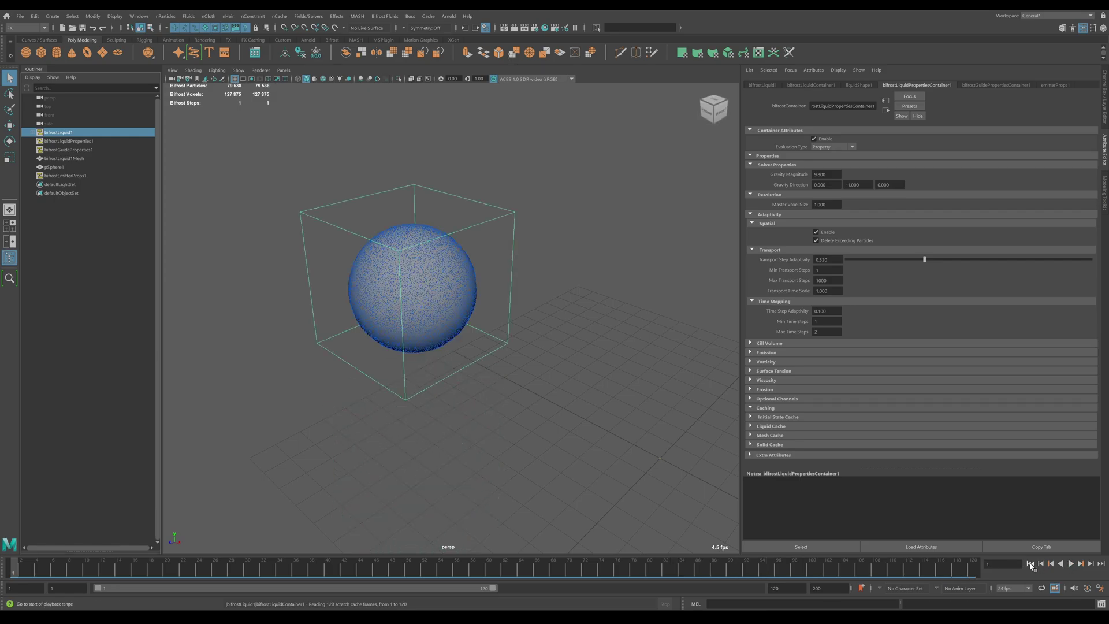
pyautogui.click(1071, 563)
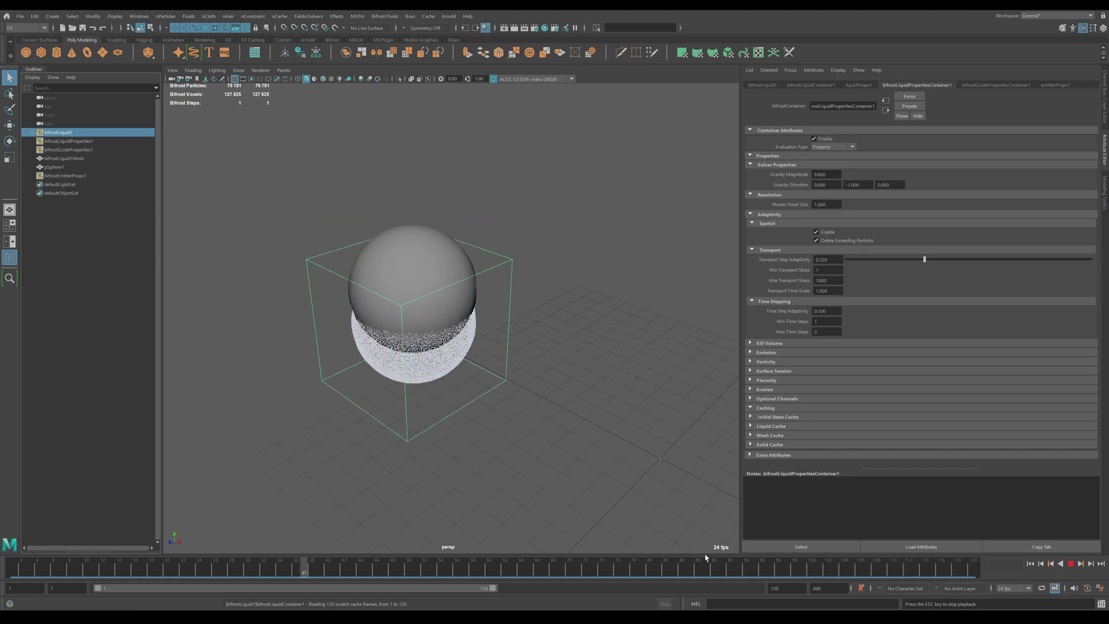
# - Stop playback, set the Time Slider playback speed to 24 fps x 1 in the preferences, and save them
pyautogui.click(1070, 564)
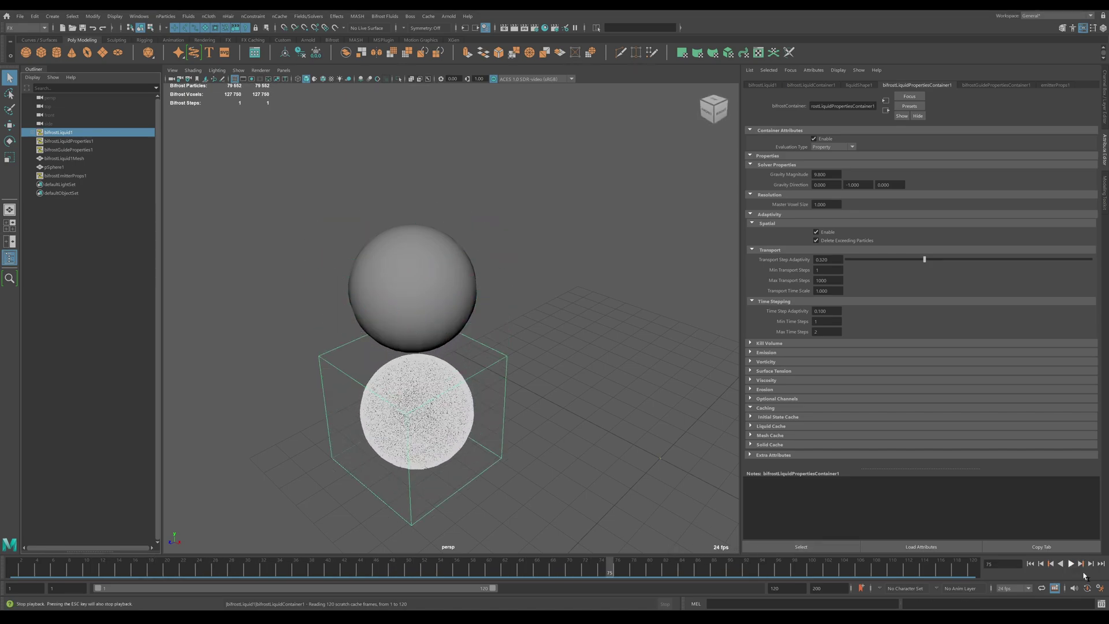
pyautogui.click(1101, 588)
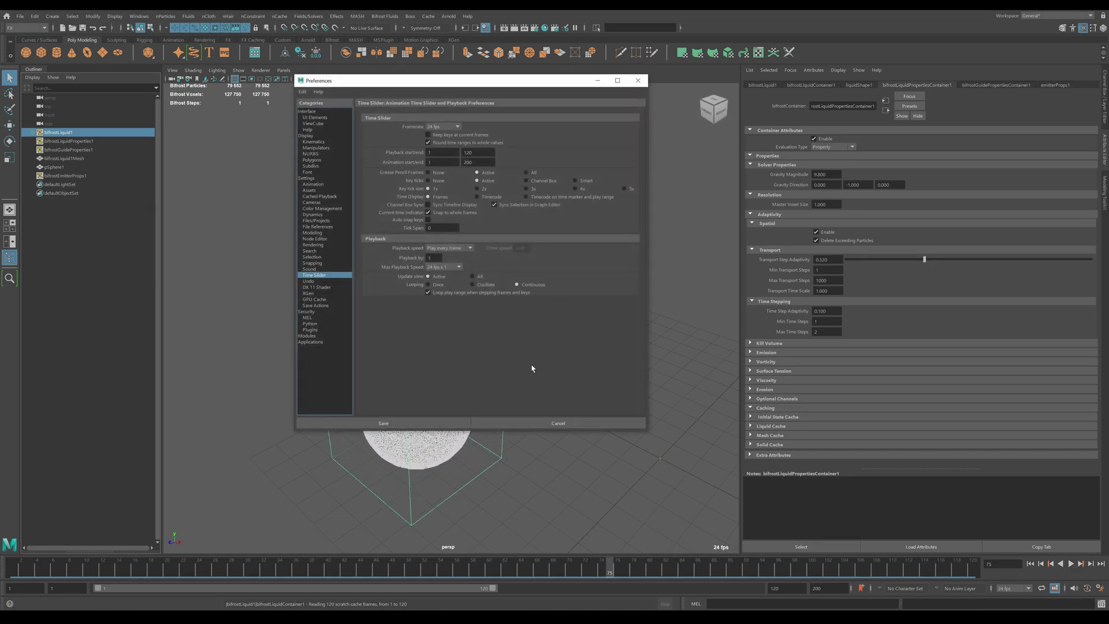
pyautogui.click(442, 266)
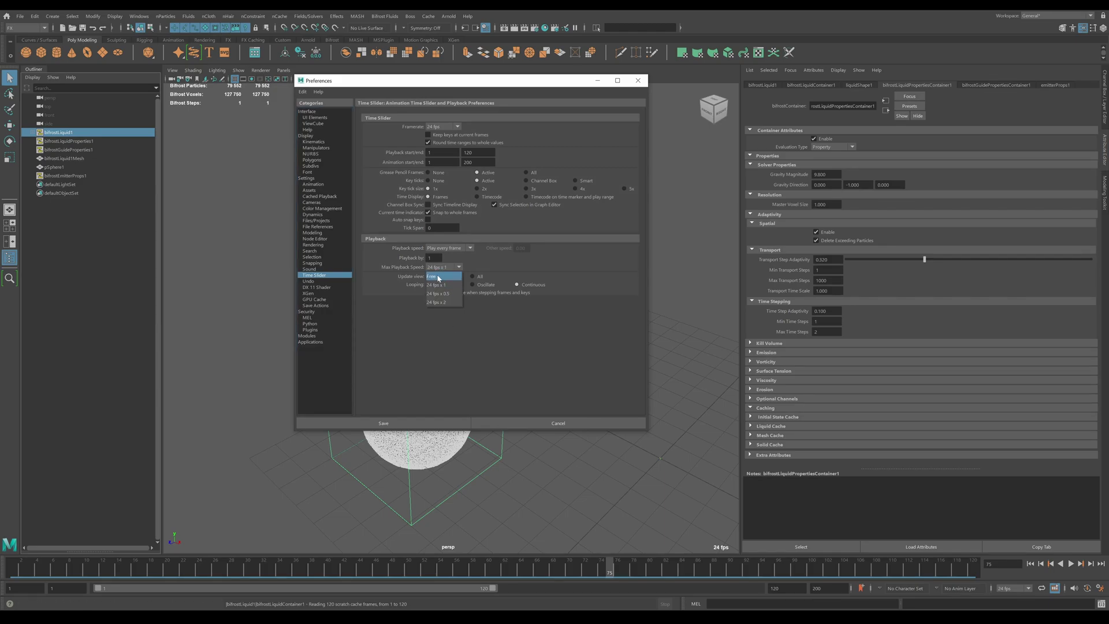
pyautogui.click(455, 249)
pyautogui.click(443, 257)
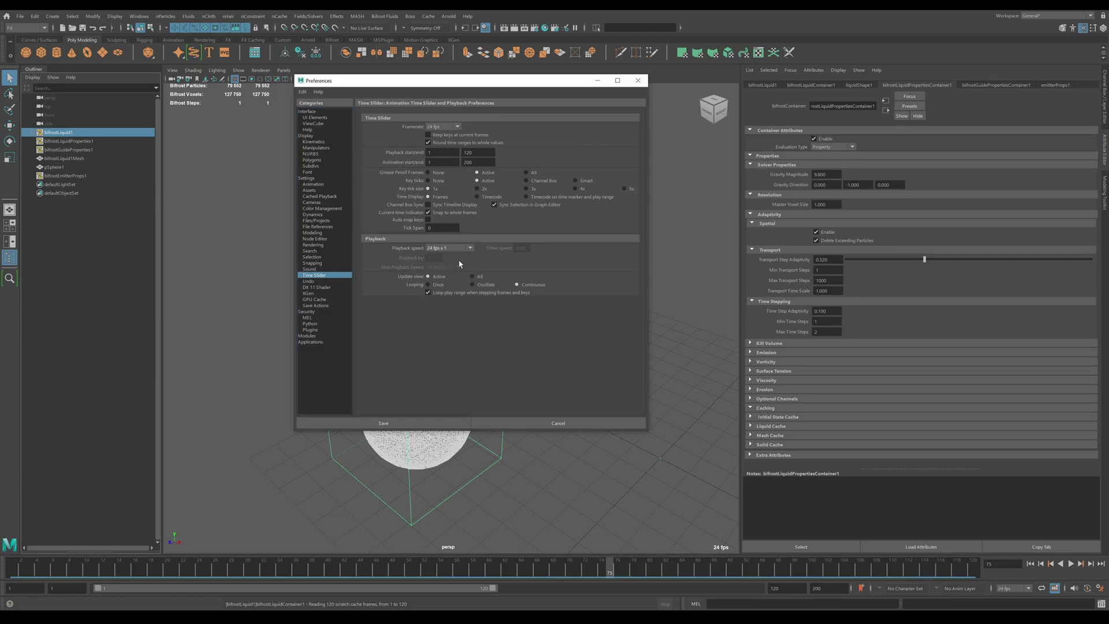
pyautogui.click(383, 424)
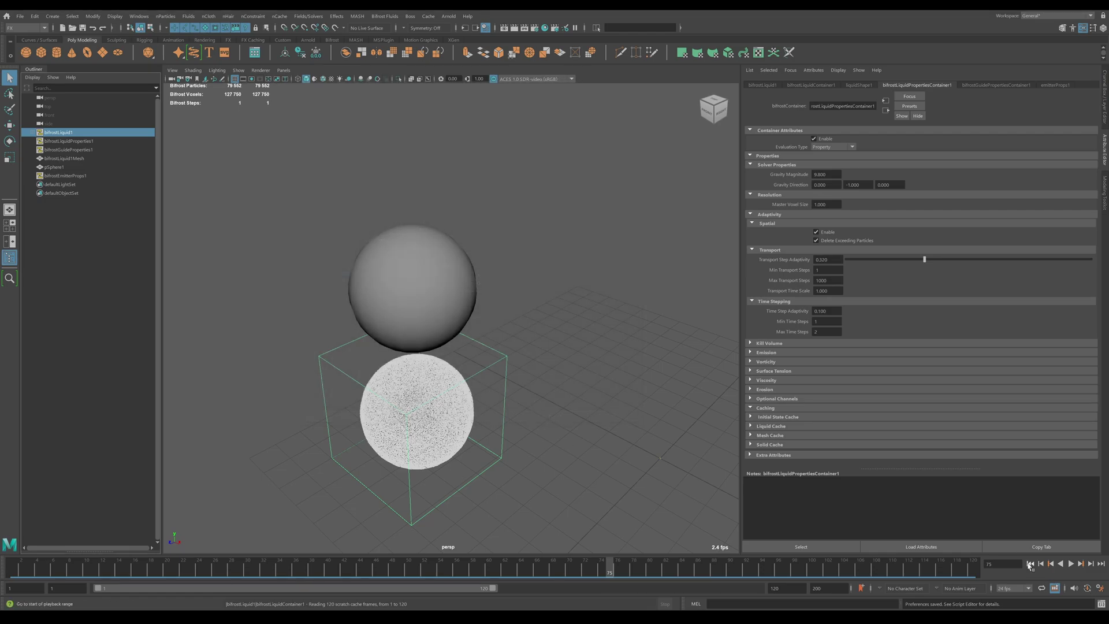
# - Replay the liquid's fall from the first frame at the new playback speed, stop it, and return to frame 1
pyautogui.click(1030, 563)
pyautogui.click(1071, 564)
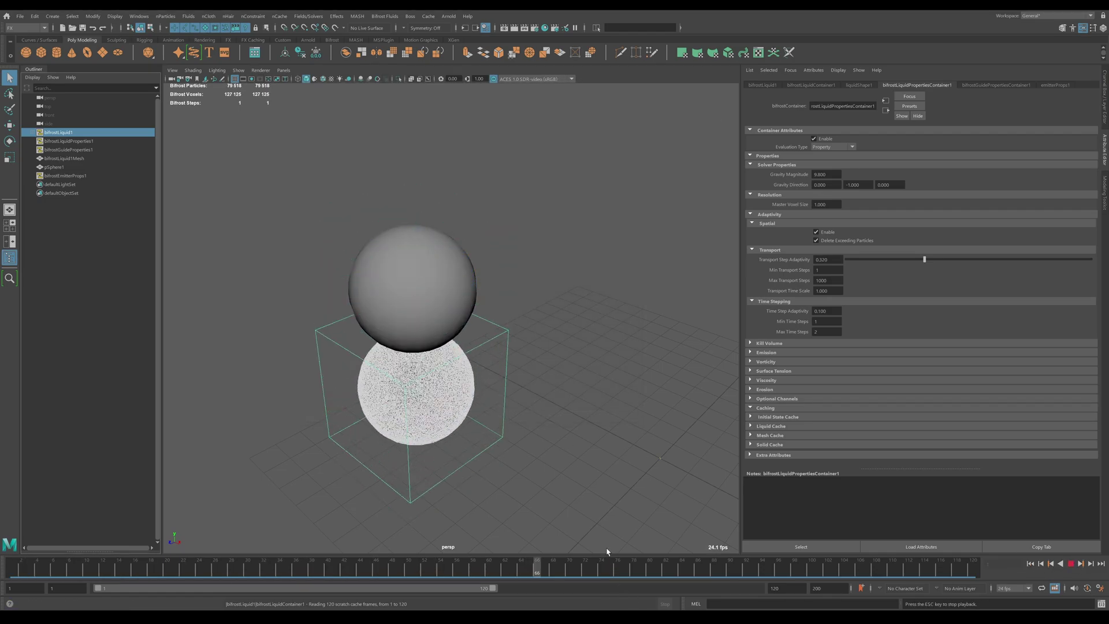
pyautogui.click(1073, 564)
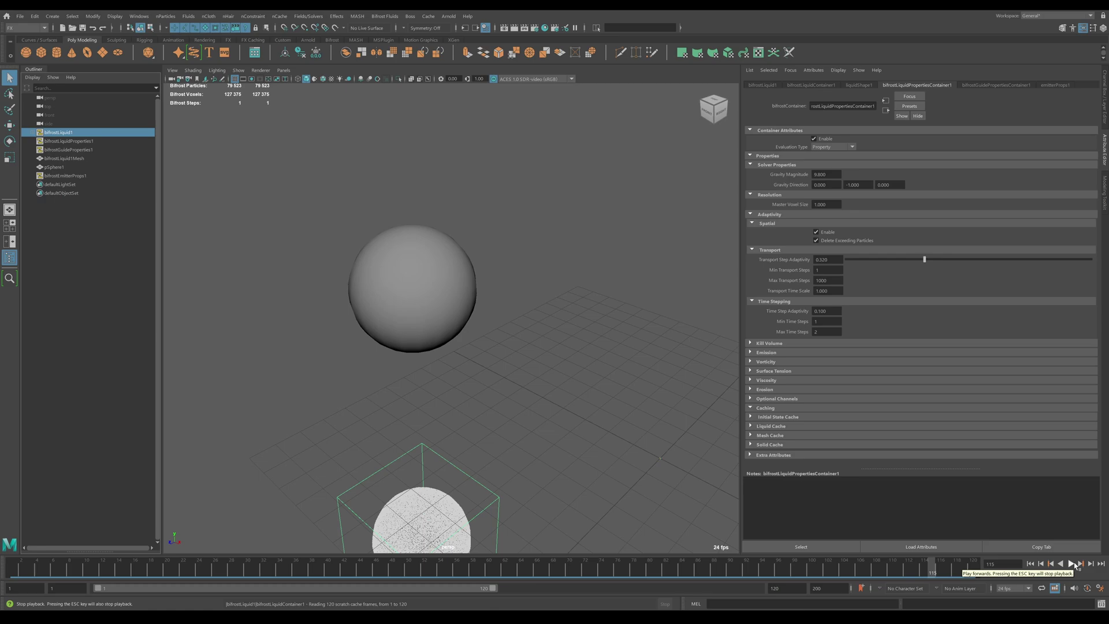
pyautogui.click(1031, 564)
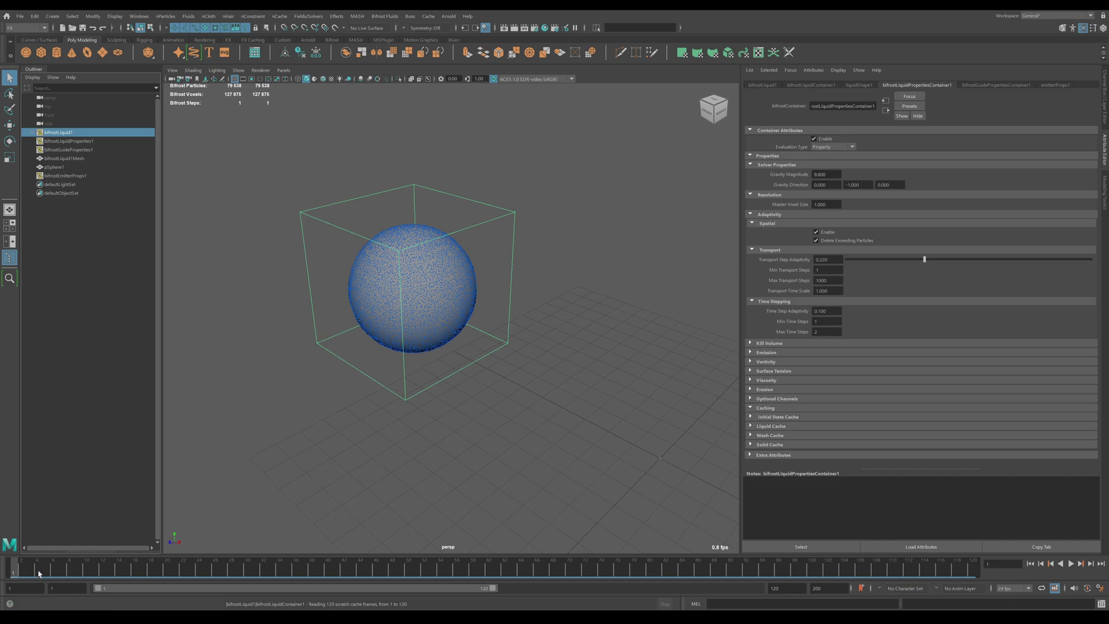
pyautogui.hotkey('alt', 'v')
pyautogui.hotkey('alt', 'v')
pyautogui.scroll(-3, 615, 301)
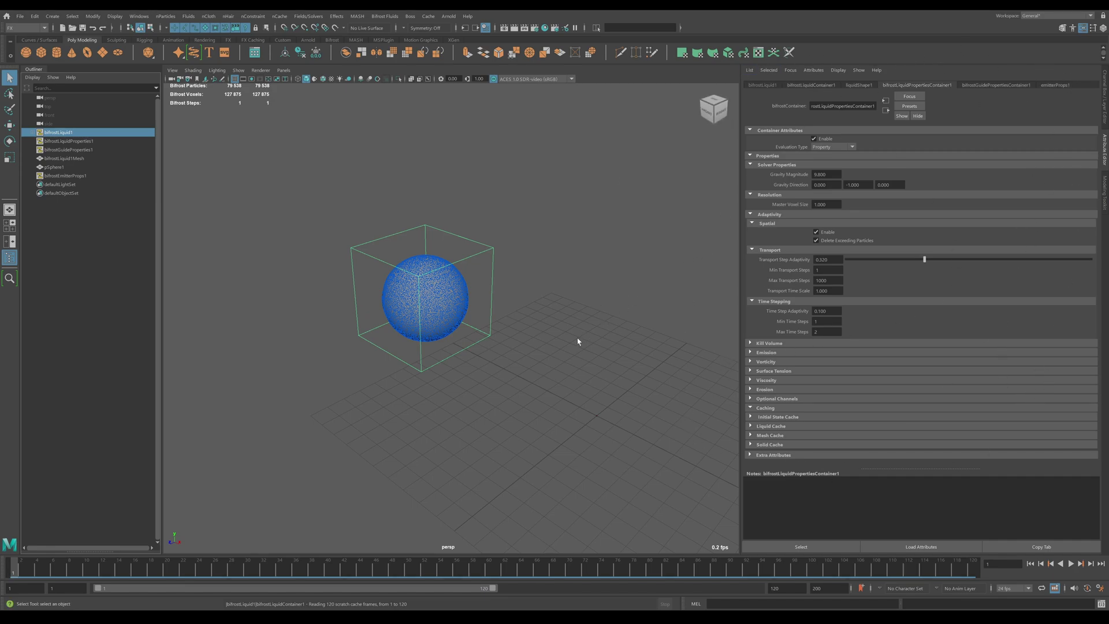
pyautogui.moveTo(260, 575); pyautogui.dragTo(0, 559)
# - Enable Continuous Emission in the emitterProps1 properties
pyautogui.click(1056, 86)
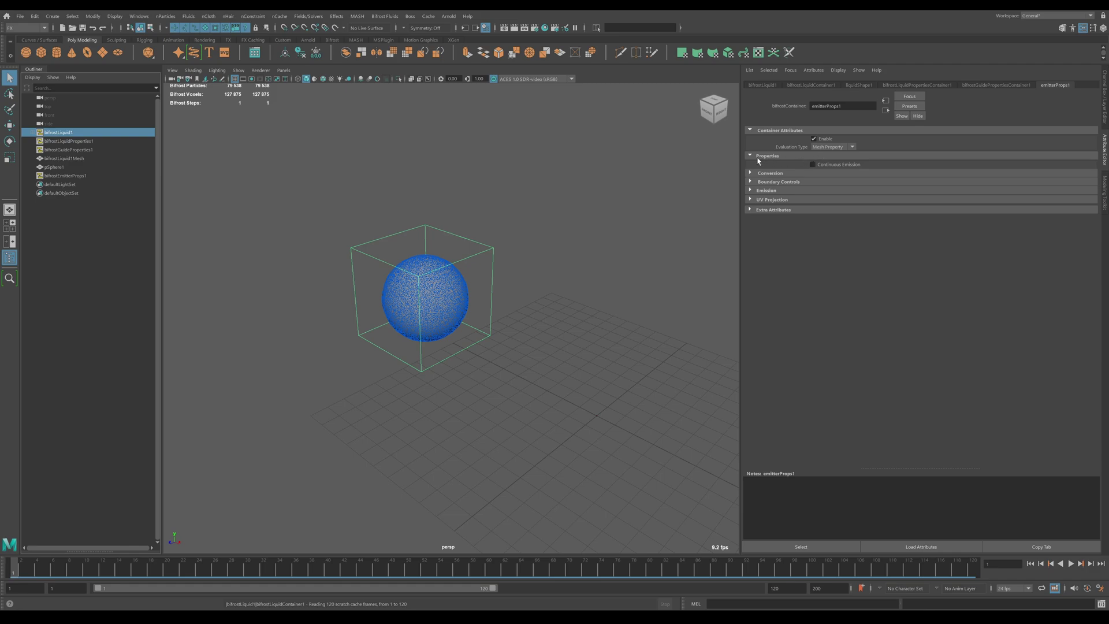
pyautogui.moveTo(822, 168)
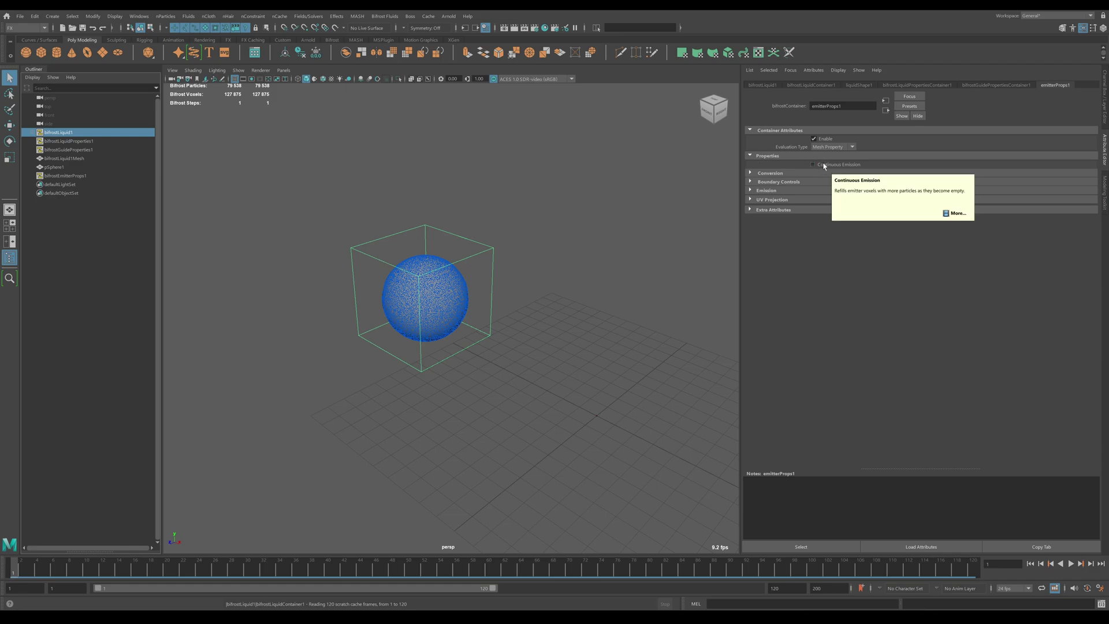
pyautogui.click(822, 164)
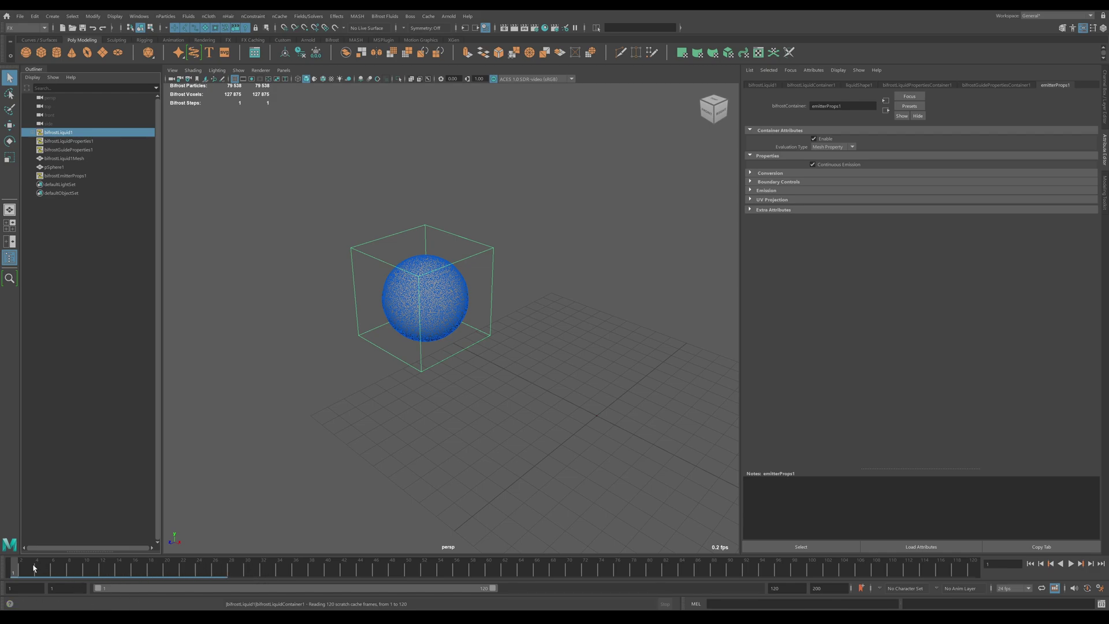
# - Play and scrub through the early frames of the continuously emitted liquid, and return to the first frame
pyautogui.hotkey('alt', 'v')
pyautogui.moveTo(78, 572); pyautogui.dragTo(191, 576)
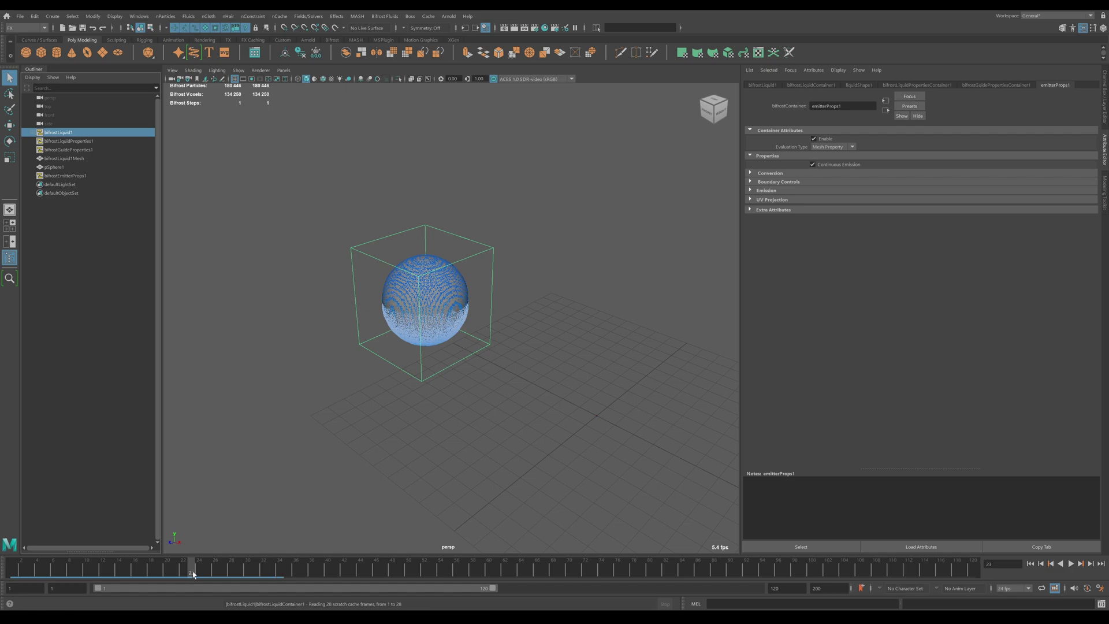
pyautogui.hotkey('alt', 'v')
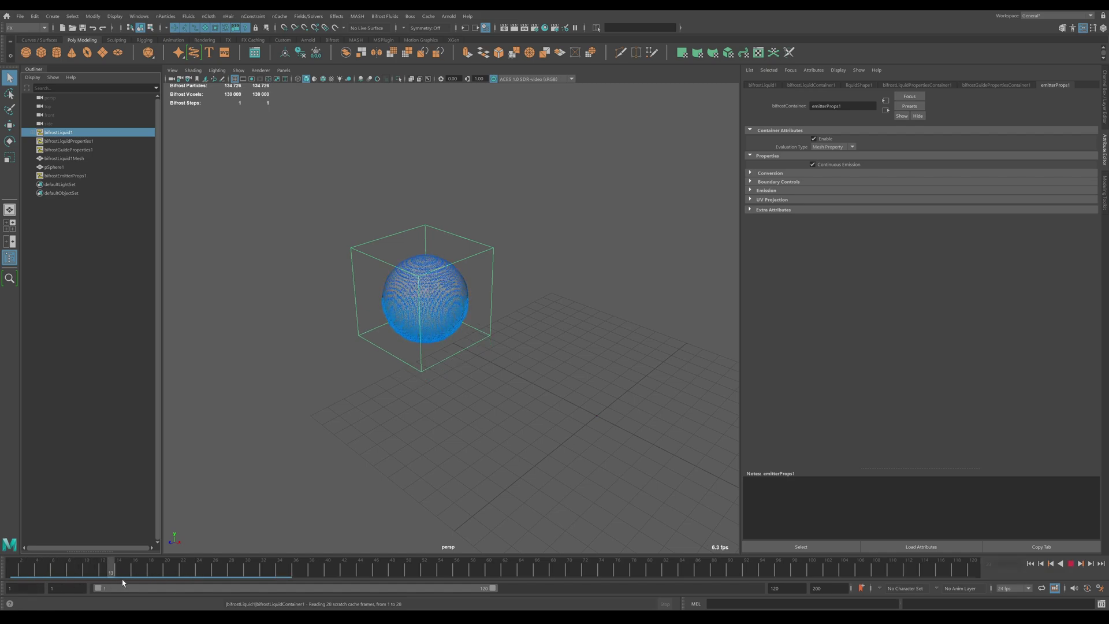
pyautogui.hotkey('alt', 'v')
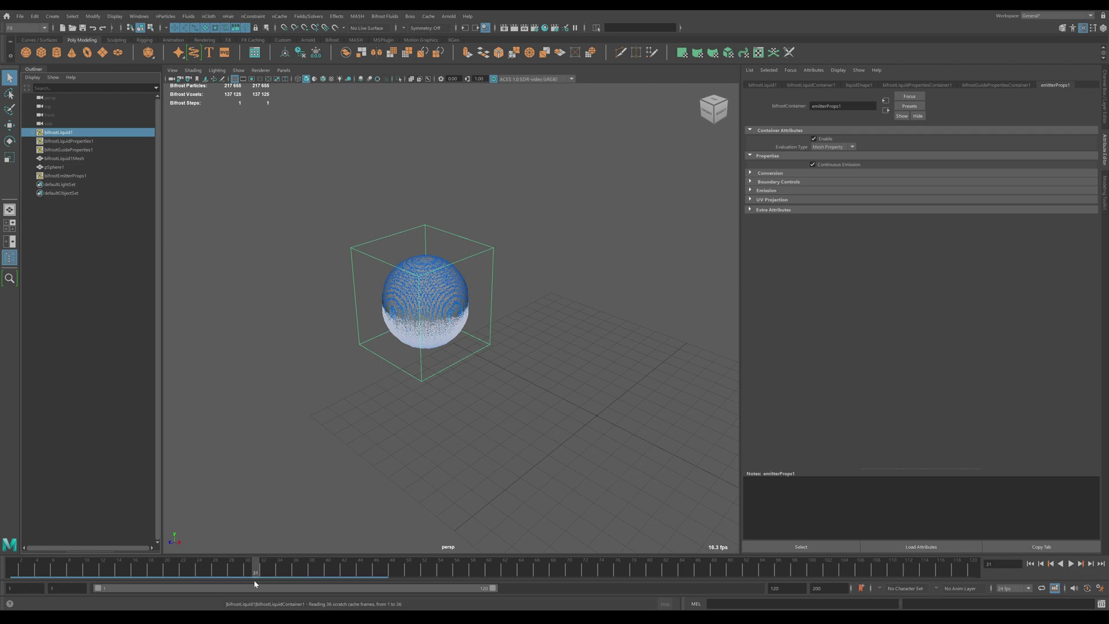
pyautogui.moveTo(260, 564); pyautogui.dragTo(1, 576)
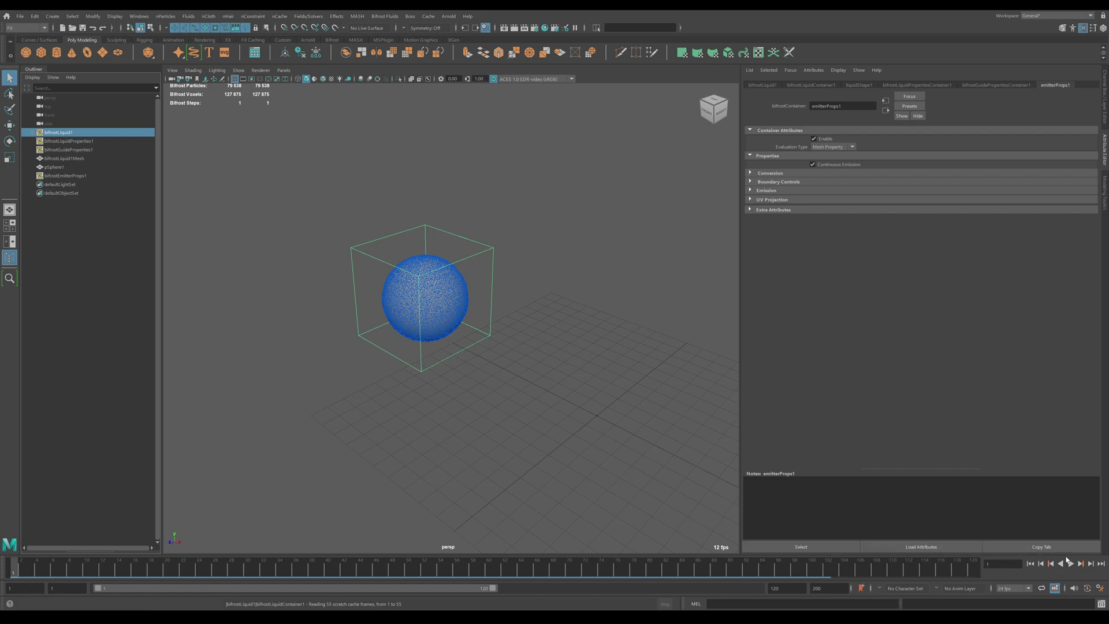
# - Play the cached continuous emission, and scrub from the first frame to frame 120 to inspect the whole falling stream
pyautogui.click(1072, 564)
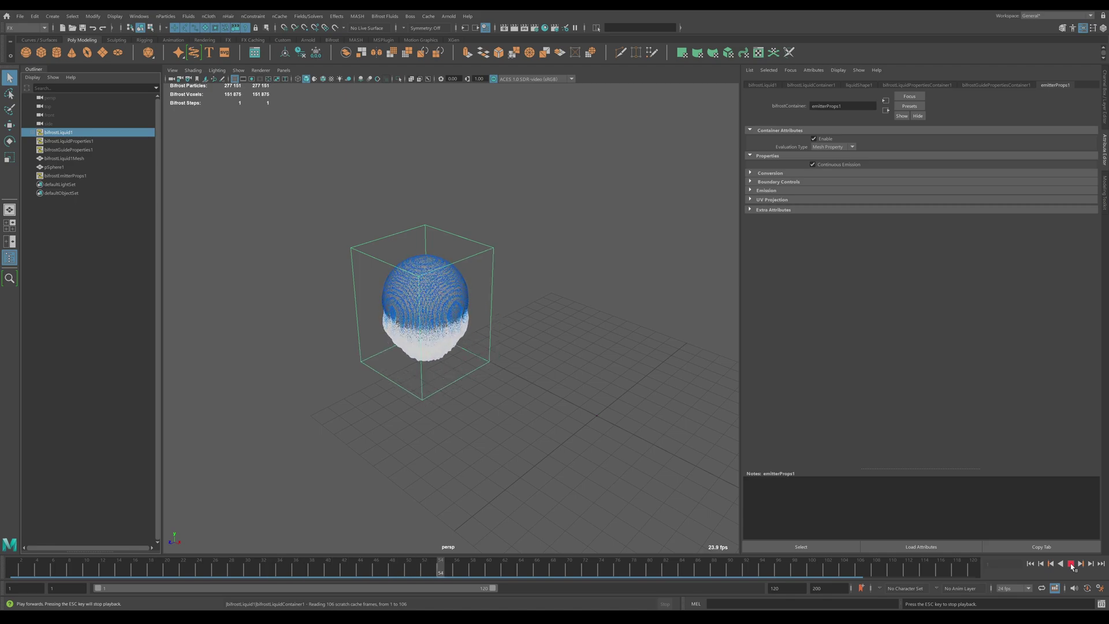
pyautogui.click(1071, 564)
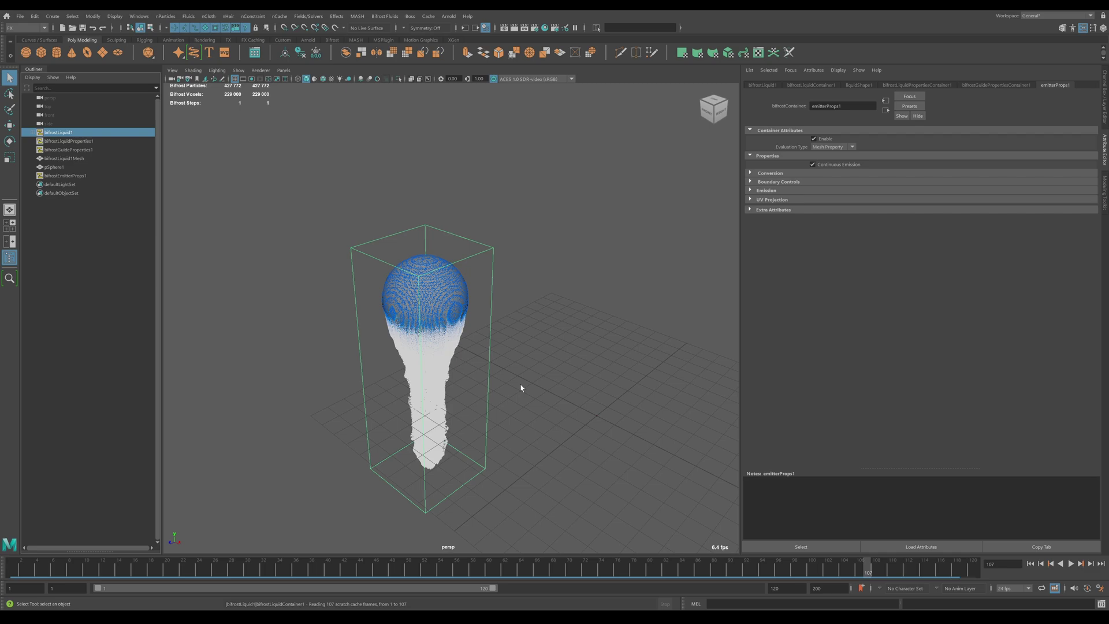
pyautogui.moveTo(131, 566); pyautogui.dragTo(9, 578)
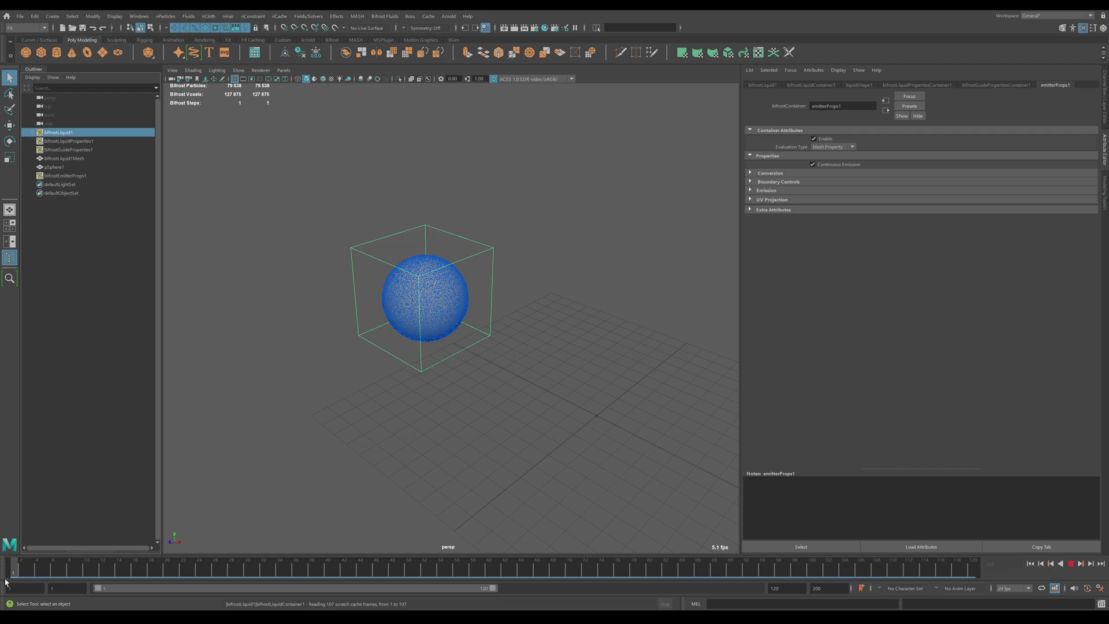
pyautogui.moveTo(6, 582); pyautogui.dragTo(982, 596)
pyautogui.scroll(-2, 549, 494)
pyautogui.keyDown('alt'); pyautogui.moveTo(550, 493); pyautogui.dragTo(563, 453); pyautogui.keyUp('alt')
pyautogui.keyDown('alt'); pyautogui.moveTo(562, 453); pyautogui.dragTo(562, 411, button='middle'); pyautogui.keyUp('alt')
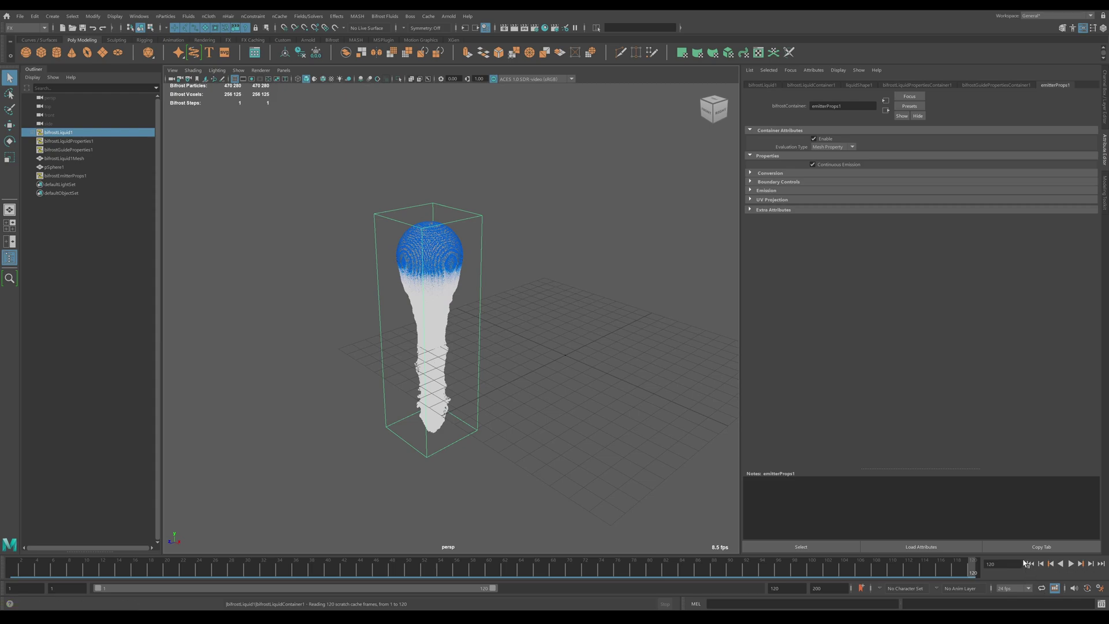
# - Replay the continuous emission from the first frame once more and stop playback
pyautogui.click(1070, 563)
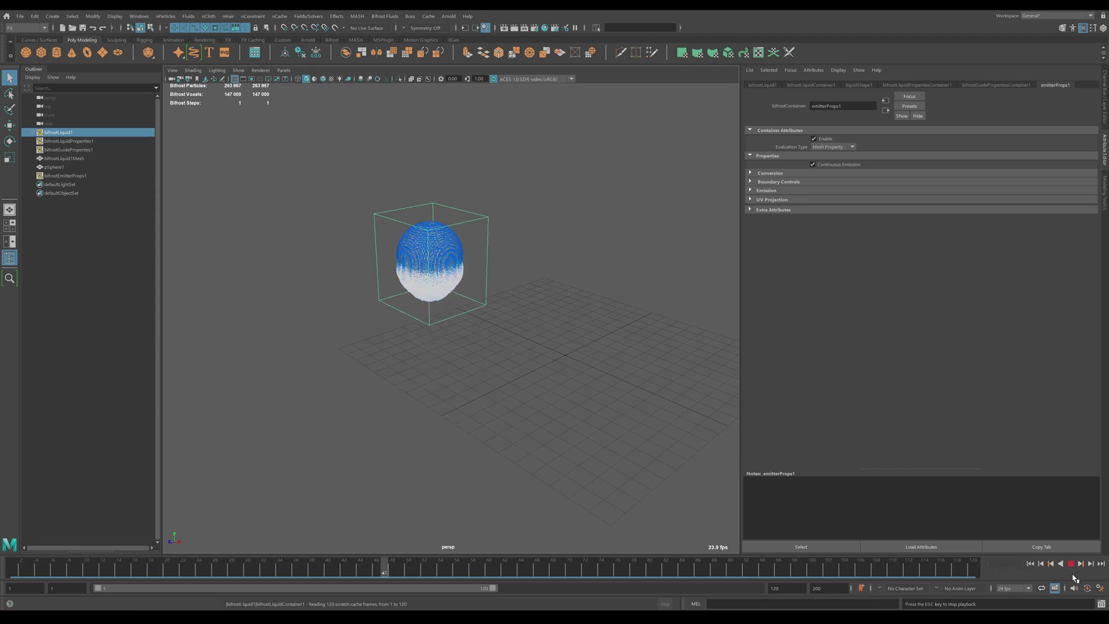
pyautogui.press('Escape')
pyautogui.click(1030, 563)
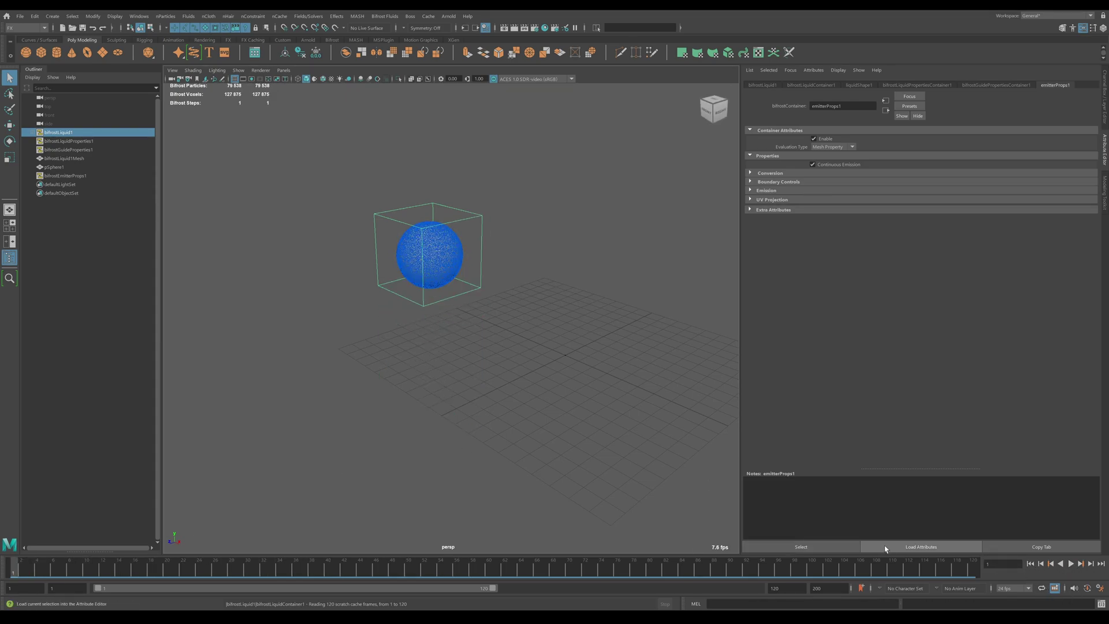
pyautogui.click(1071, 563)
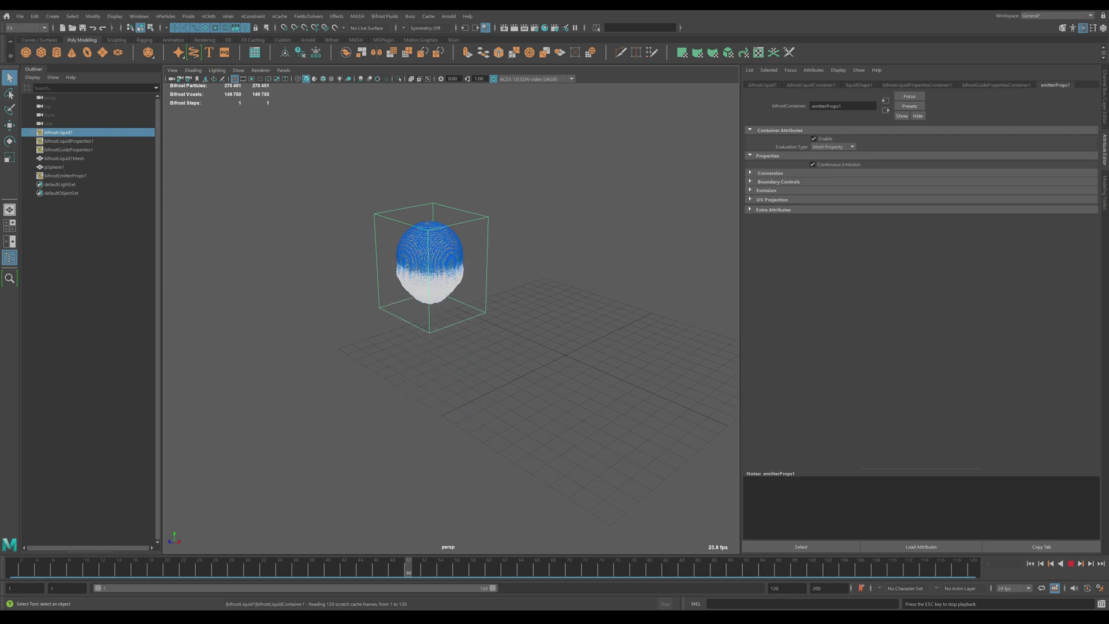
pyautogui.press('Escape')
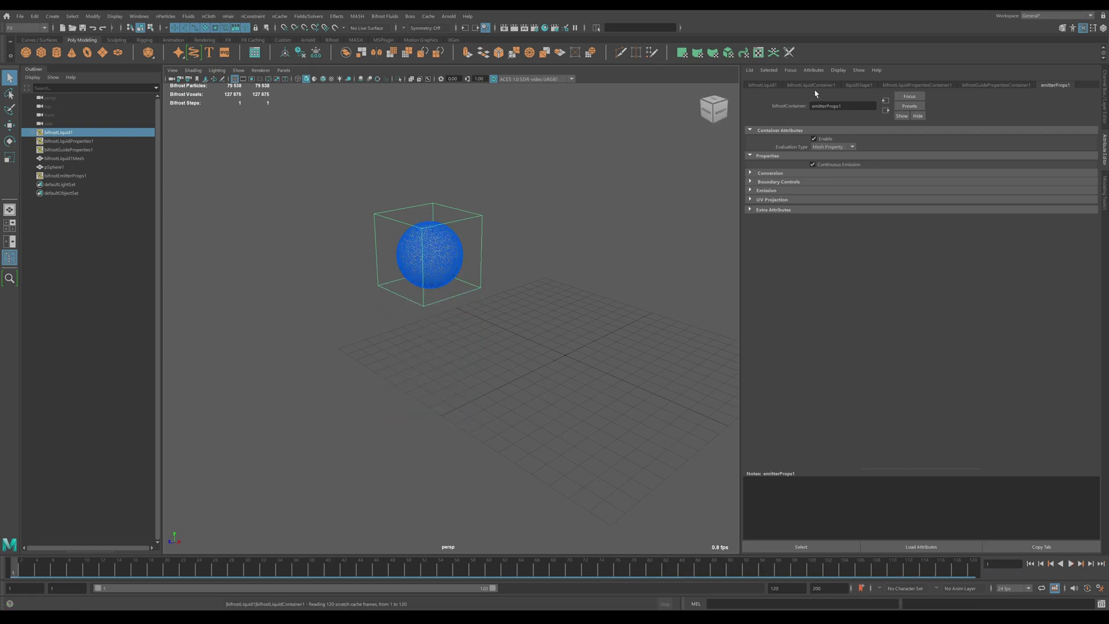
# - Try a master voxel size of 1.2 in the liquid properties container, and set it to 1.5
pyautogui.click(902, 85)
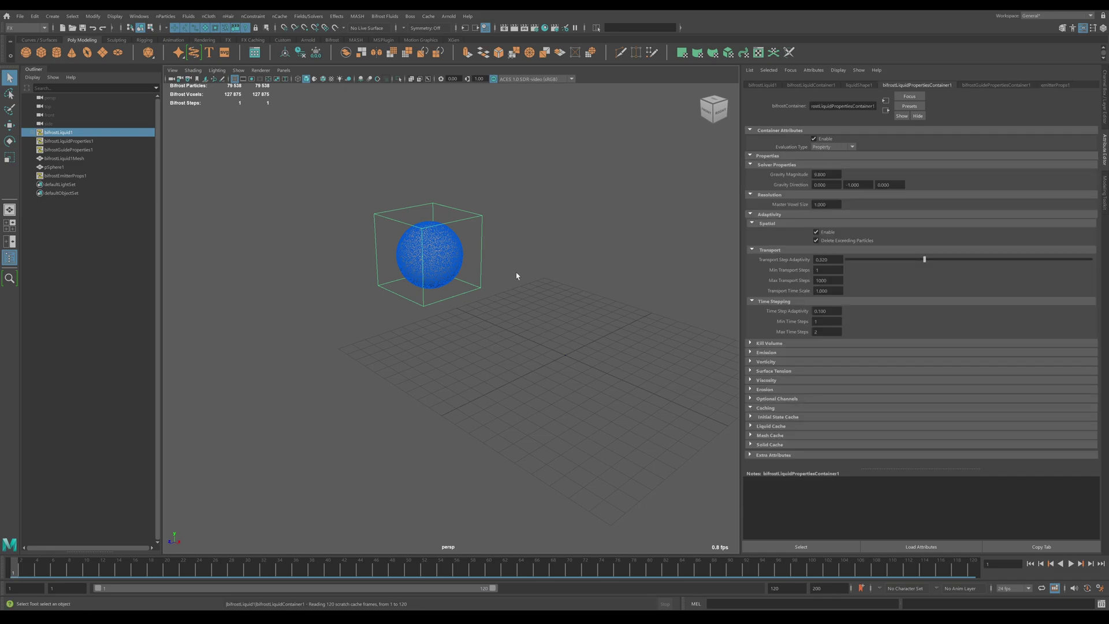
pyautogui.doubleClick(821, 205)
pyautogui.write('1.2')
pyautogui.press('Return')
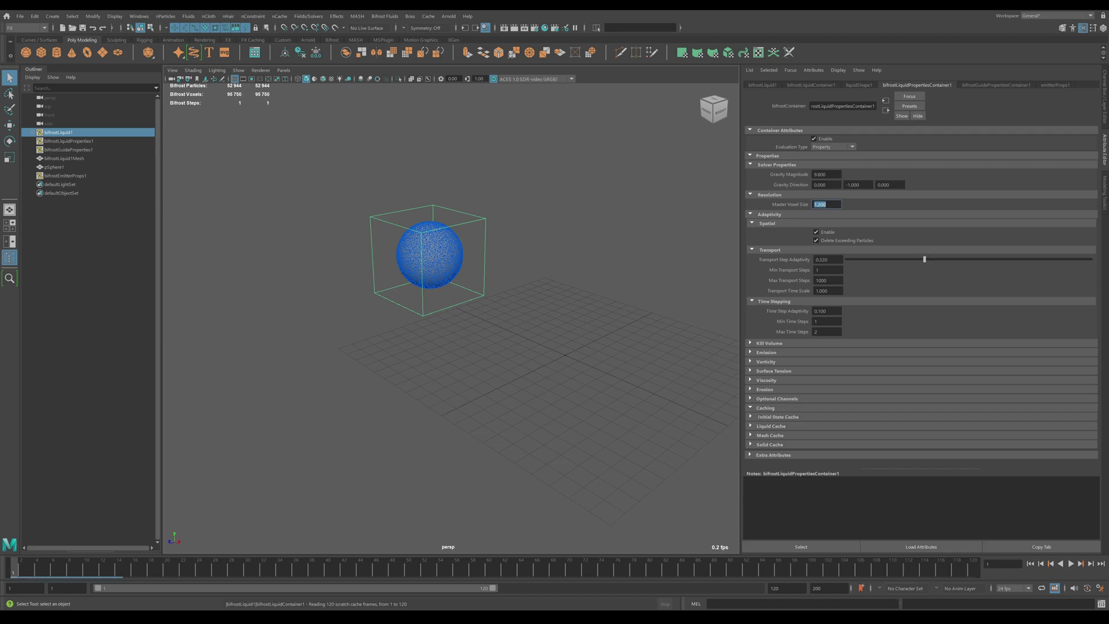
pyautogui.write('1.5')
pyautogui.press('Return')
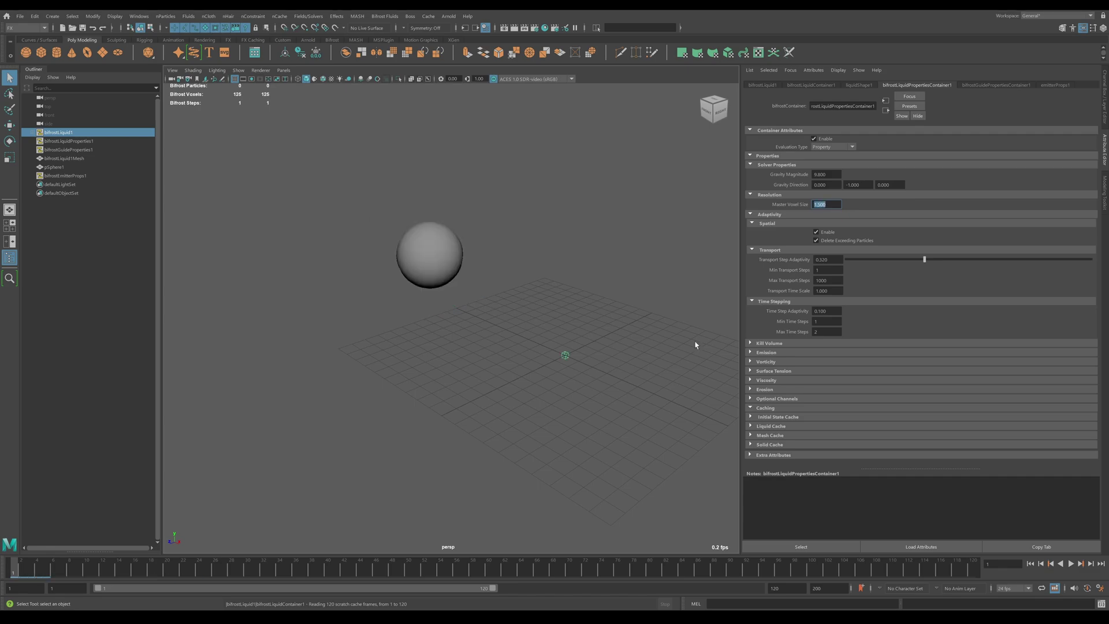
# - Play and scrub the coarser liquid simulation through to frame 120
pyautogui.moveTo(28, 573)
pyautogui.mouseDown()
pyautogui.moveTo(66, 572)
pyautogui.moveTo(9, 573)
pyautogui.moveTo(67, 572)
pyautogui.moveTo(16, 571)
pyautogui.mouseUp()
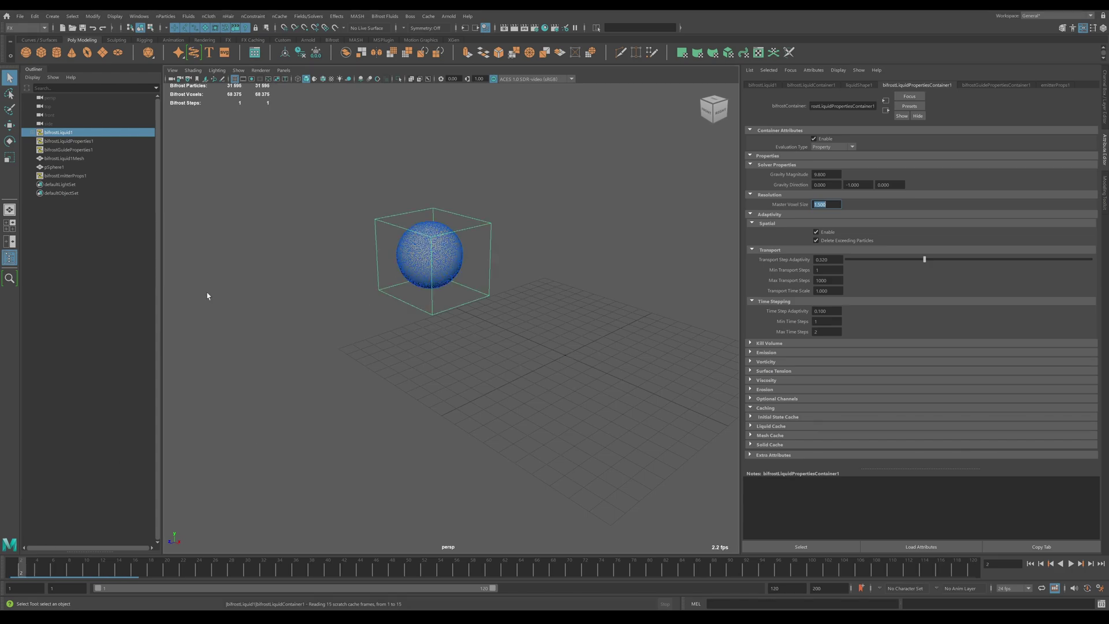
pyautogui.moveTo(26, 568); pyautogui.dragTo(107, 565)
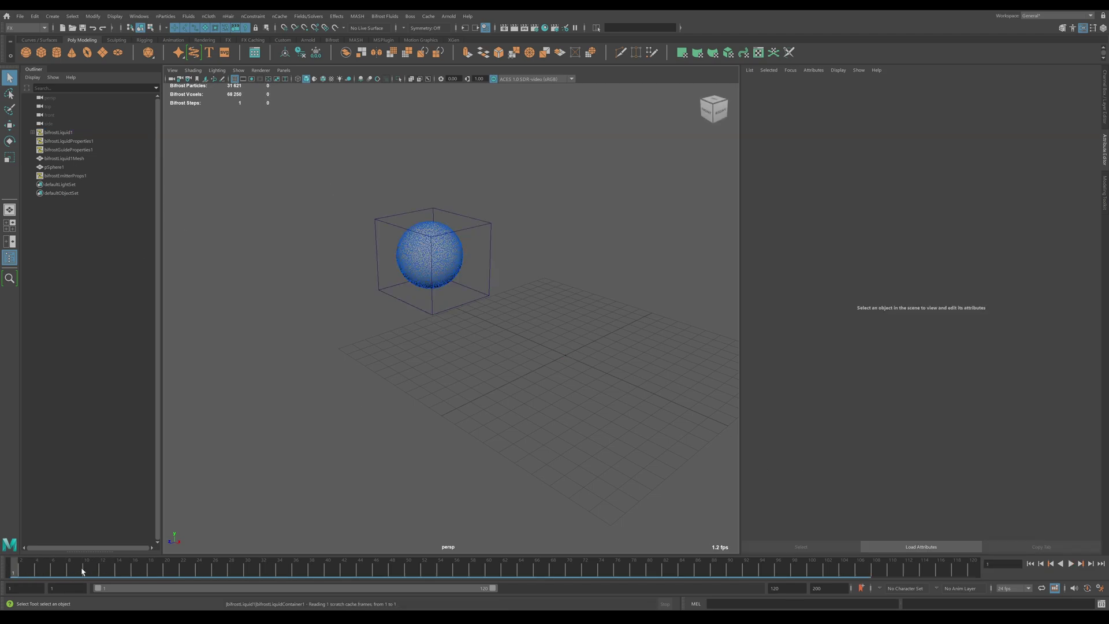
pyautogui.hotkey('alt', 'v')
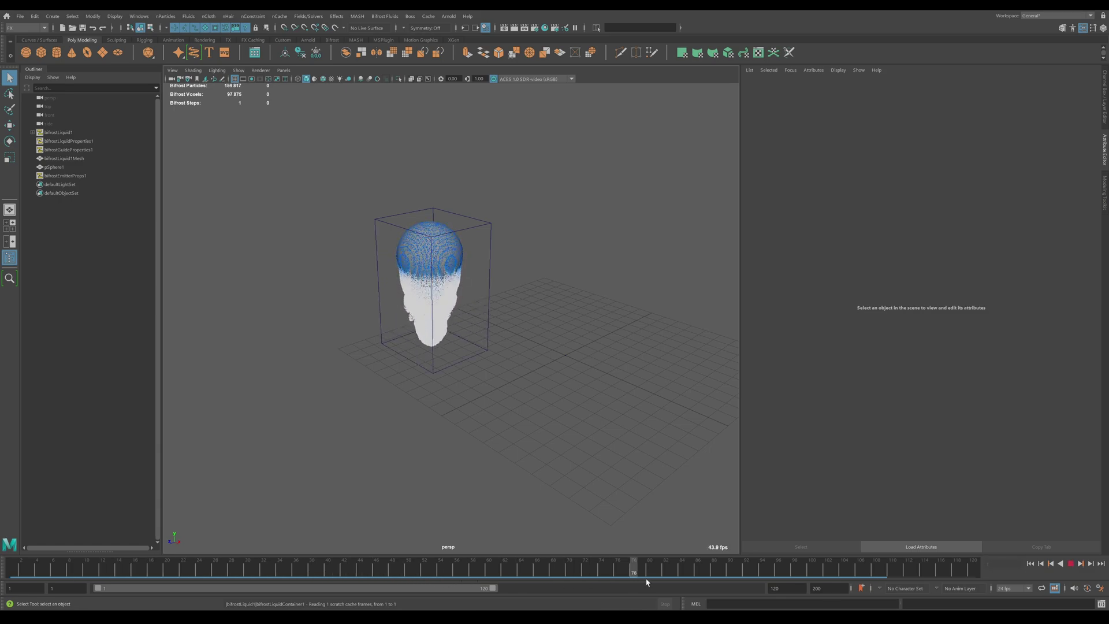
pyautogui.click(853, 577)
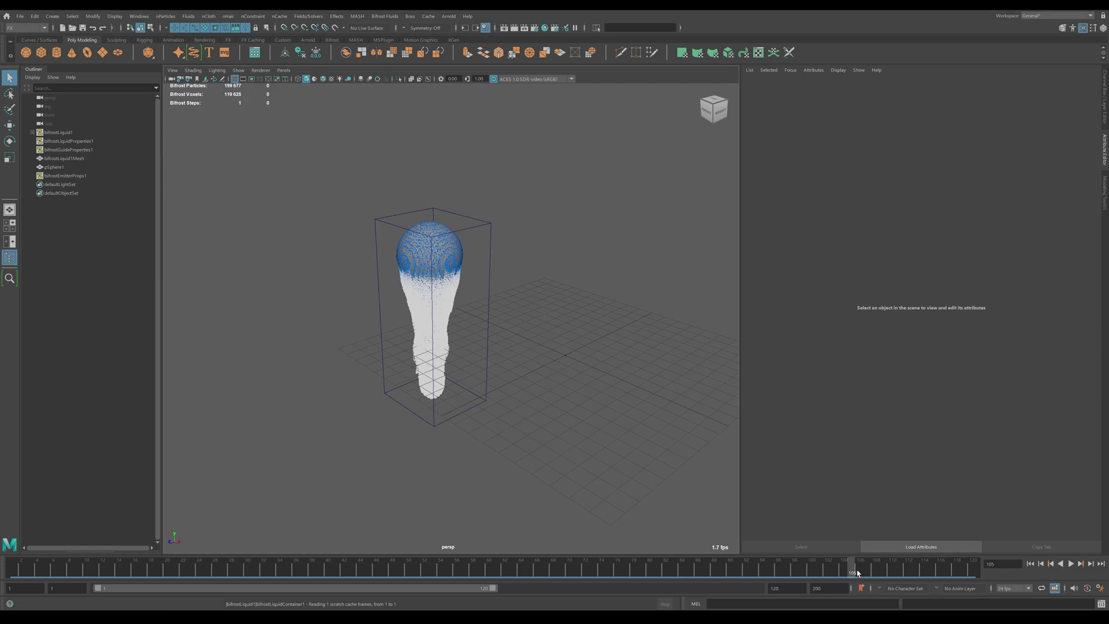
pyautogui.moveTo(853, 572); pyautogui.dragTo(972, 569)
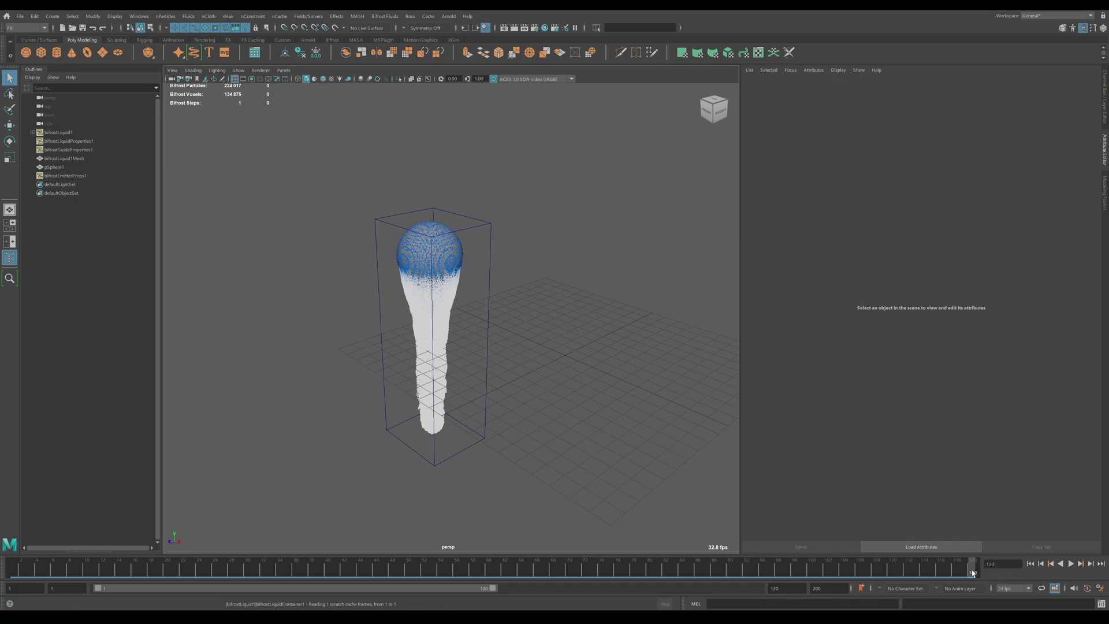
# - Play the cached coarse simulation from frame 1 in real time and return to the first frame
pyautogui.moveTo(975, 572); pyautogui.dragTo(13, 576)
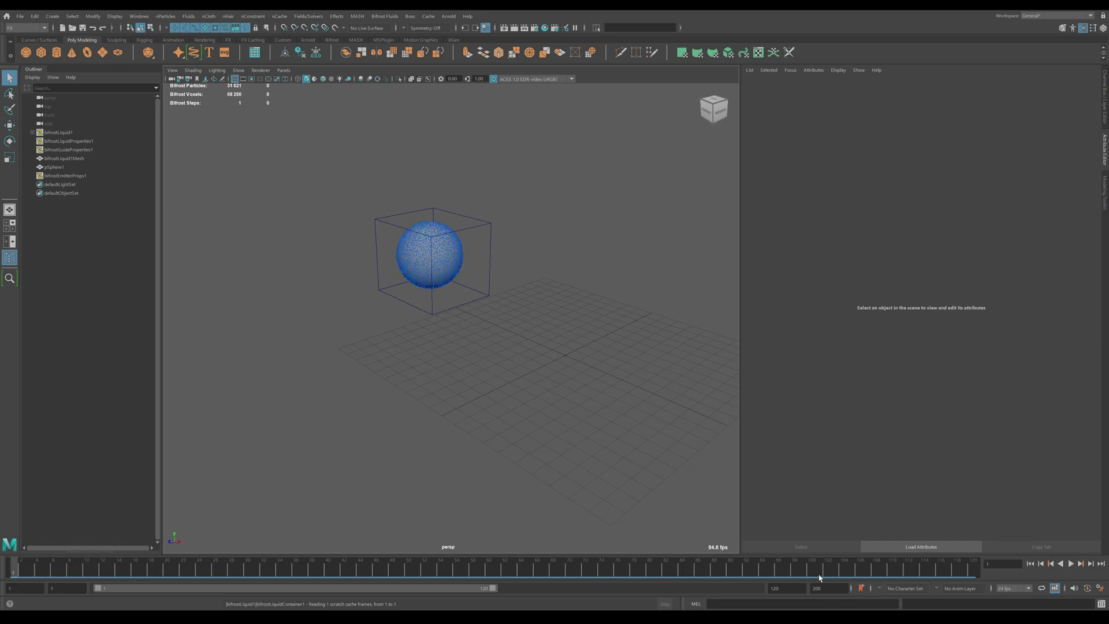
pyautogui.click(1070, 563)
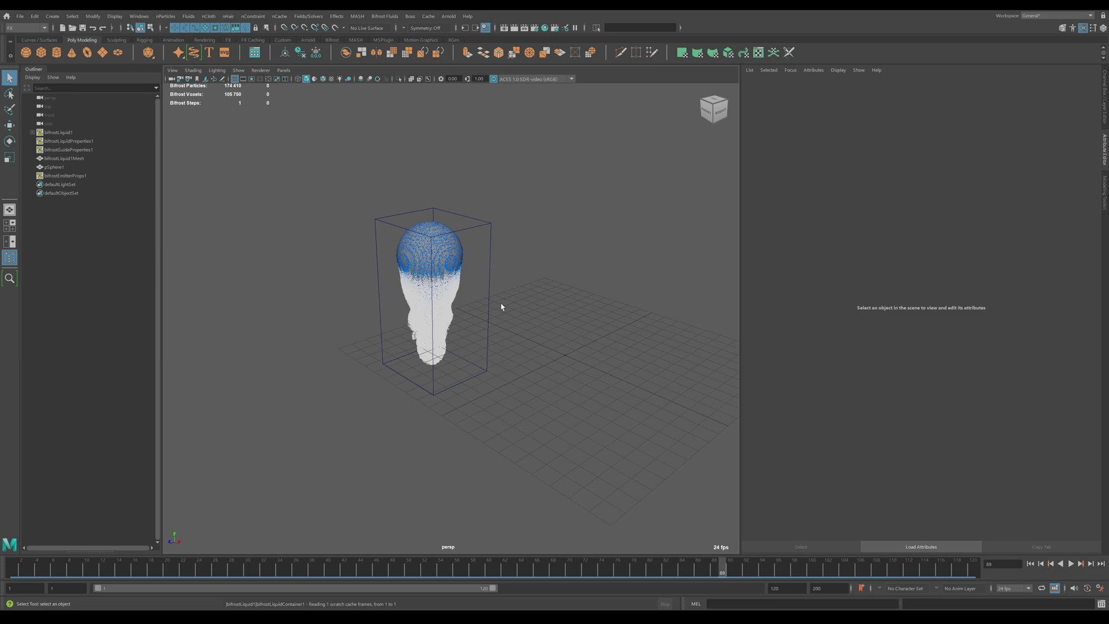
pyautogui.click(1031, 564)
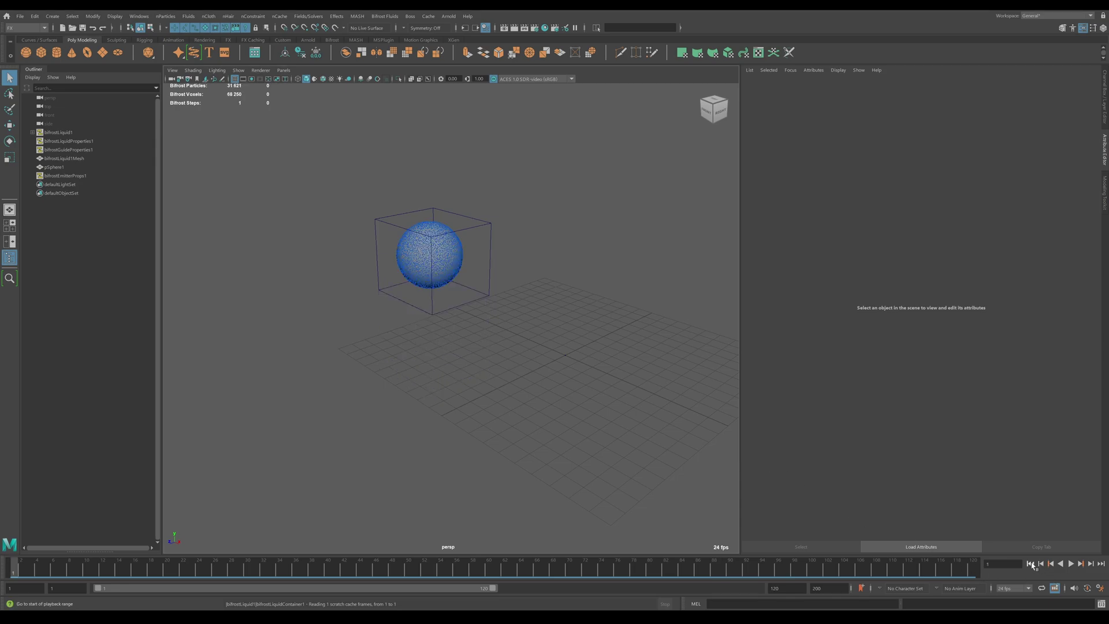
# - Create a polygon plane at the origin and scale it uniformly until it covers the whole grid
pyautogui.click(103, 53)
pyautogui.press('r')
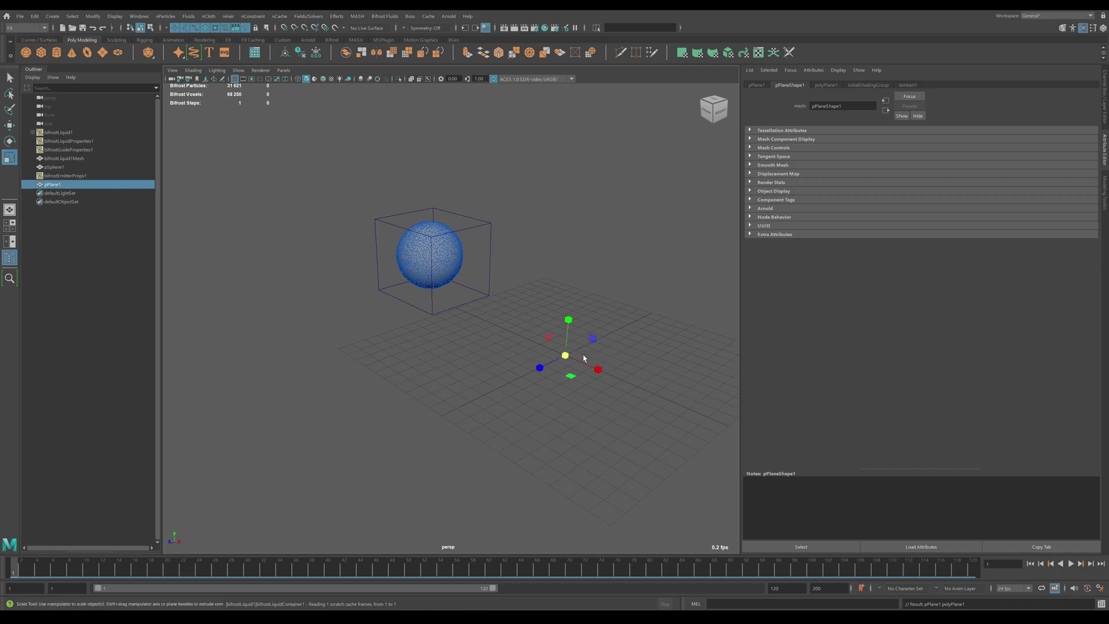
pyautogui.moveTo(565, 355); pyautogui.dragTo(787, 280)
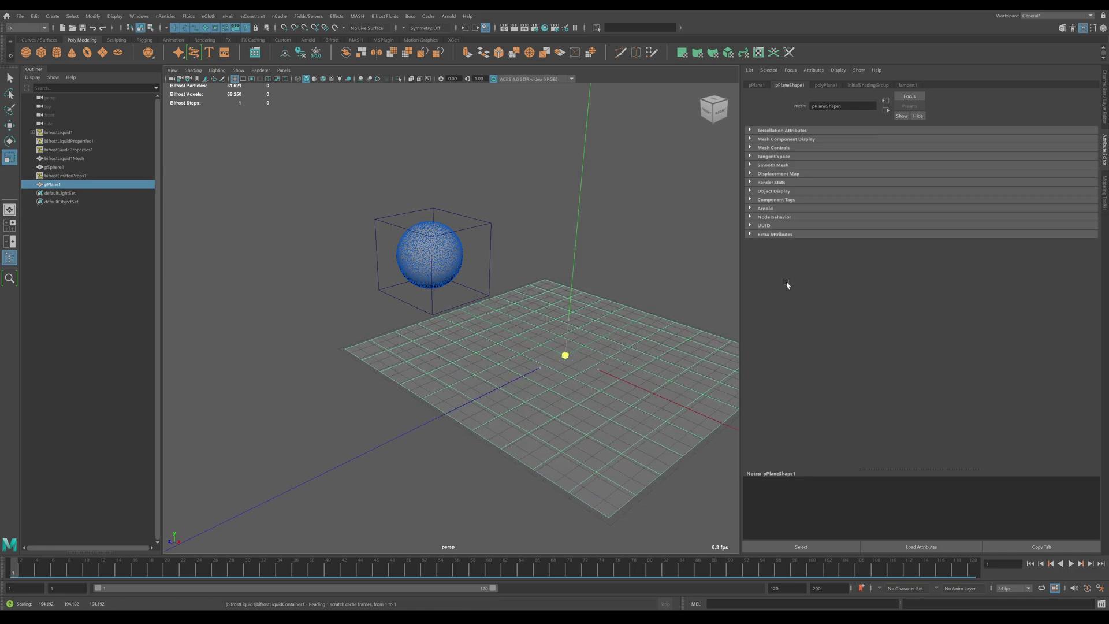
pyautogui.press('q')
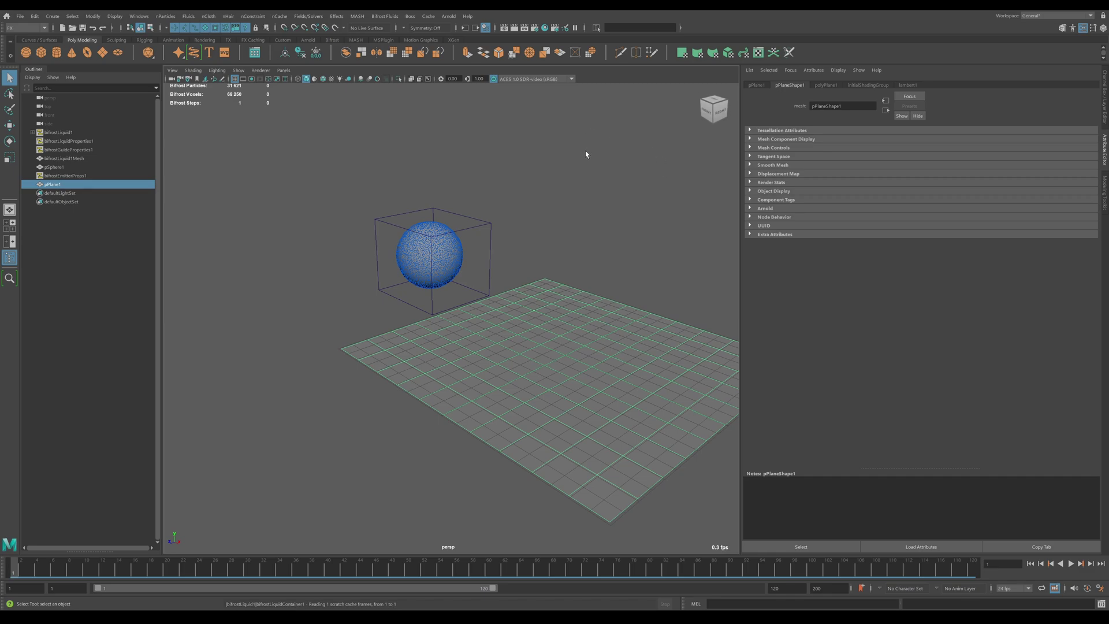
# - Add the polygon plane as a Bifrost collider for the bifrostLiquid1 liquid
pyautogui.click(59, 133)
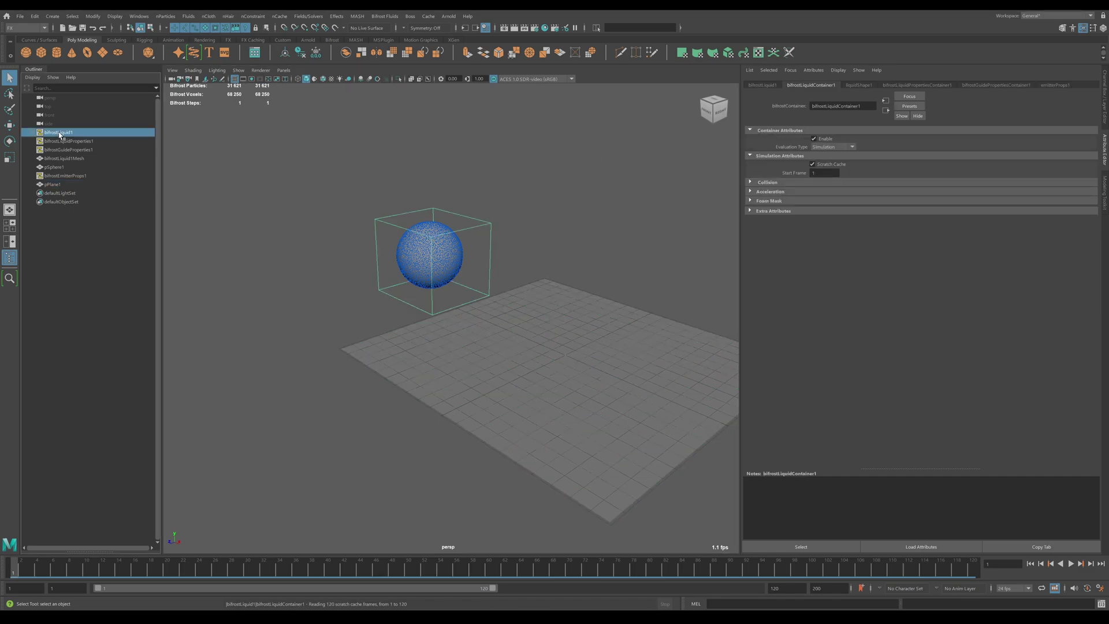
pyautogui.keyDown('shift'); pyautogui.click(595, 482); pyautogui.keyUp('shift')
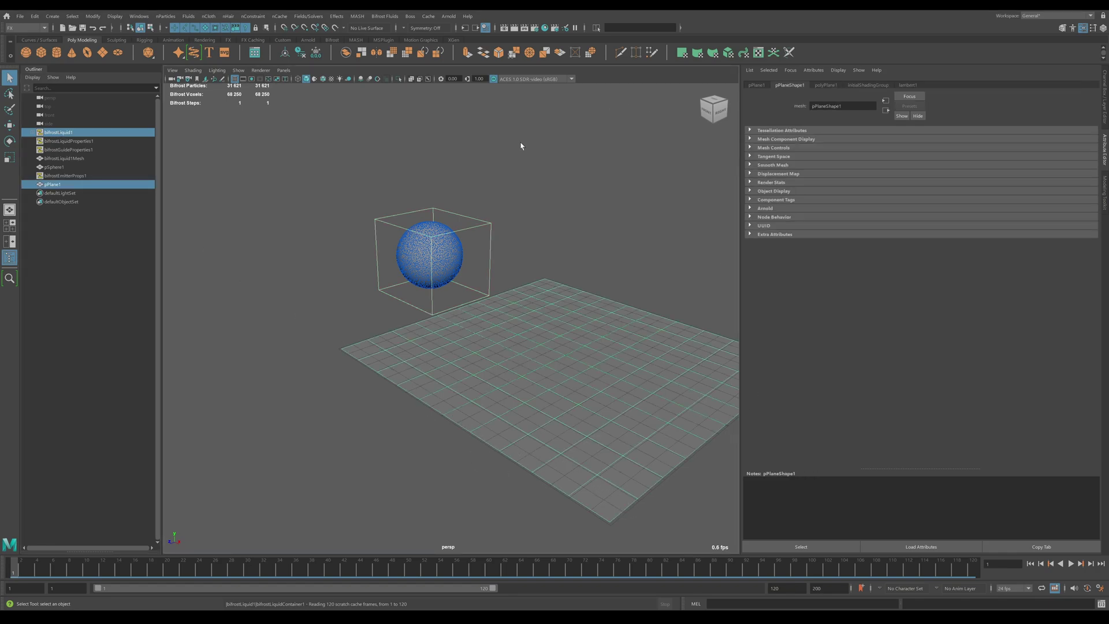
pyautogui.click(385, 17)
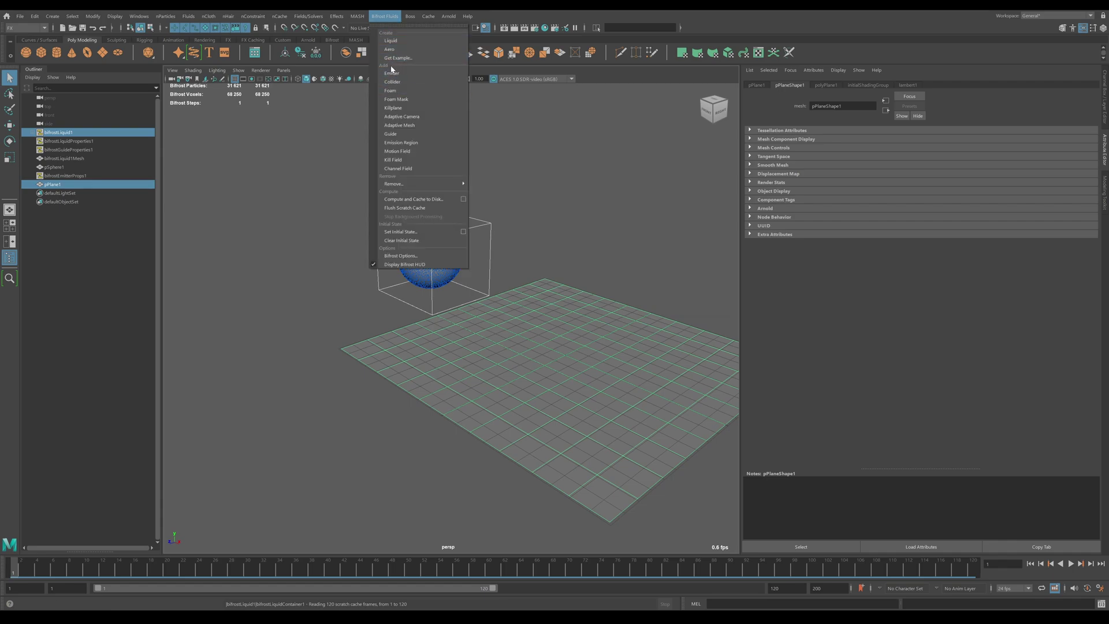
pyautogui.click(398, 83)
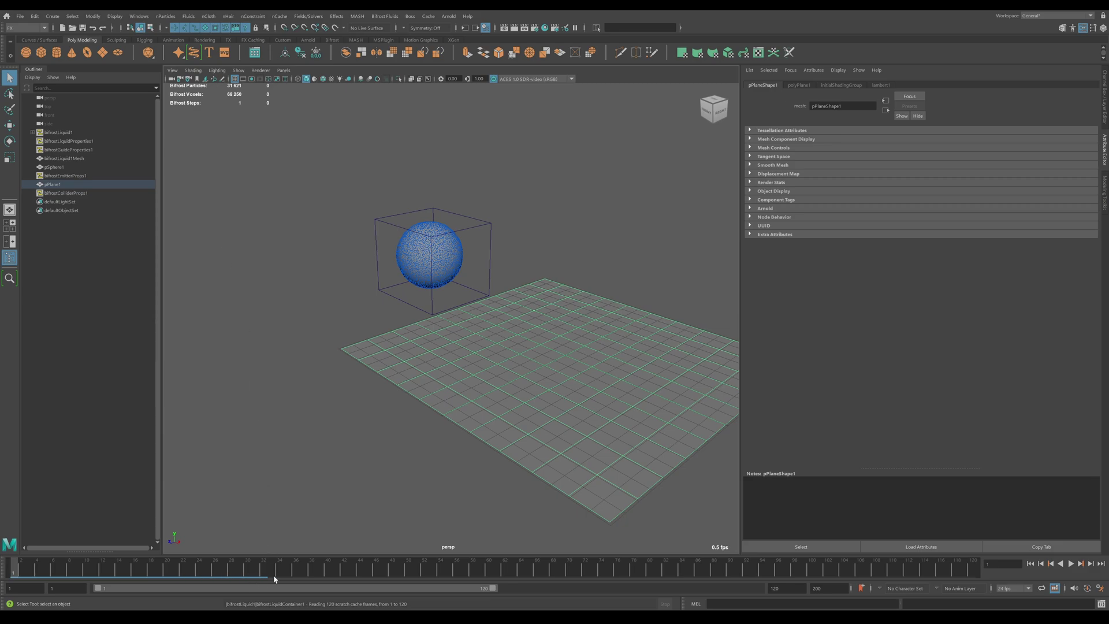
# - Play and scrub the simulation of the liquid falling onto the plane collider, past frame 100
pyautogui.hotkey('alt', 'v')
pyautogui.hotkey('alt', 'v')
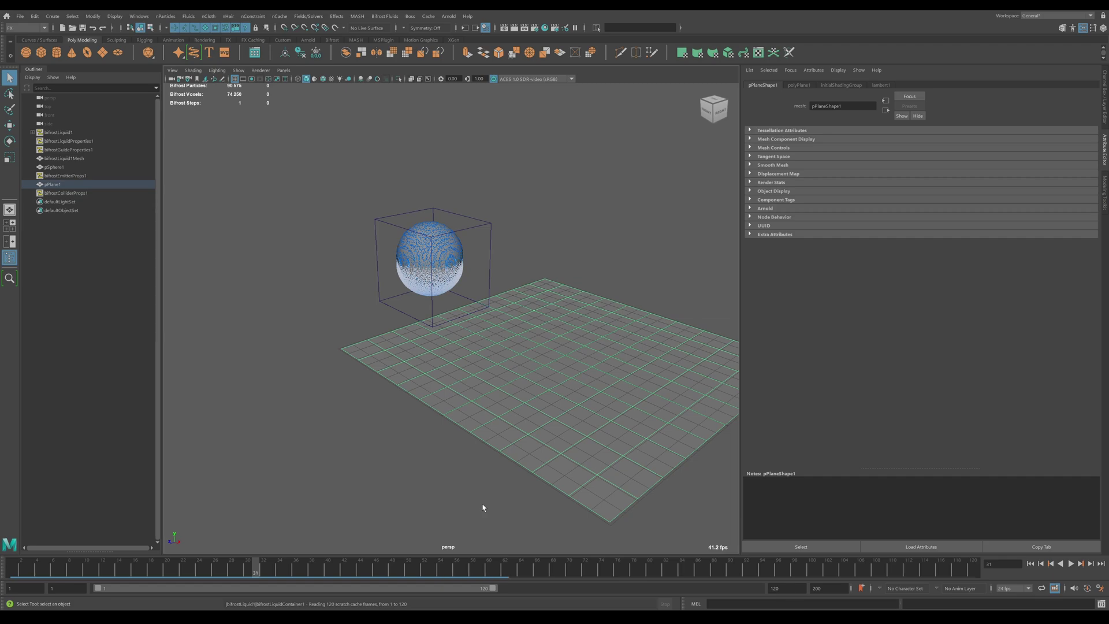
pyautogui.moveTo(289, 572); pyautogui.dragTo(563, 580)
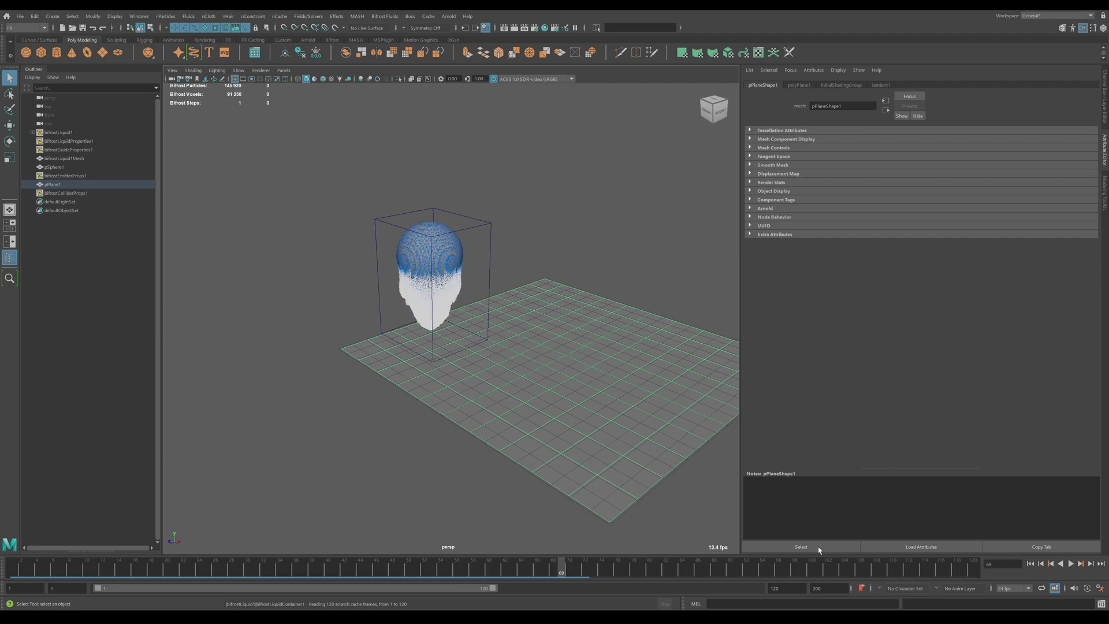
pyautogui.click(1070, 564)
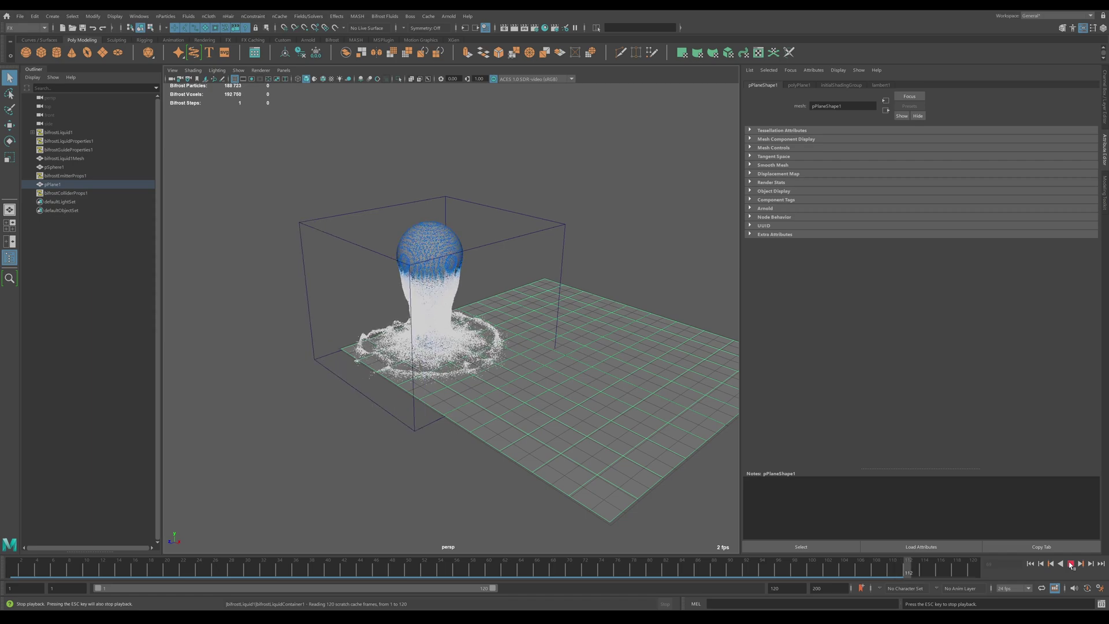
pyautogui.click(1072, 564)
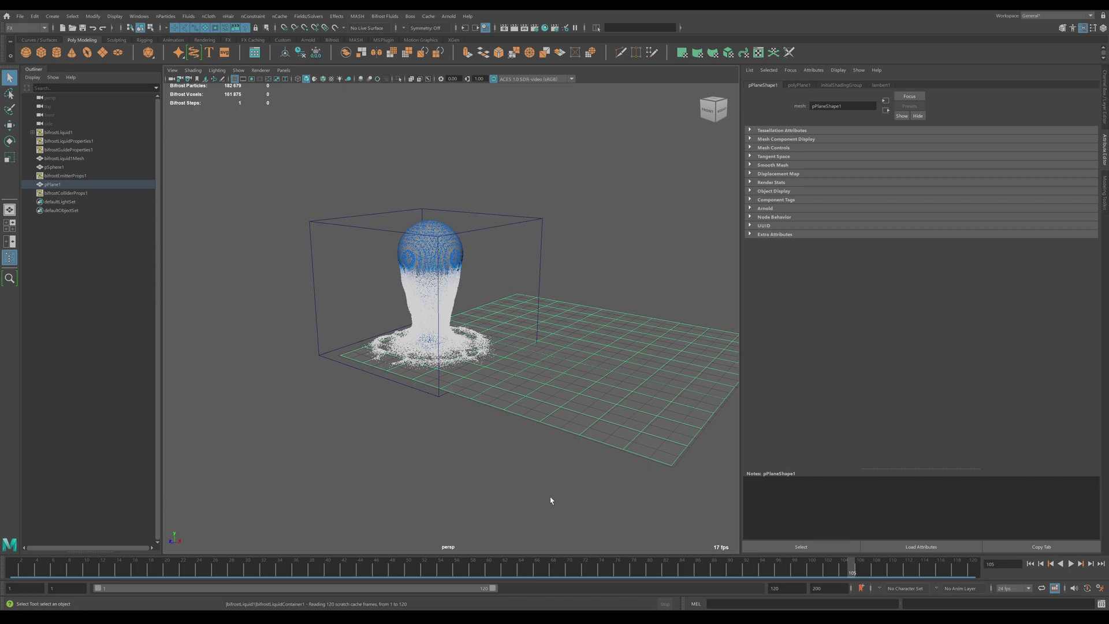
# - Replay the cached plane collision and scrub to frame 120
pyautogui.click(1072, 563)
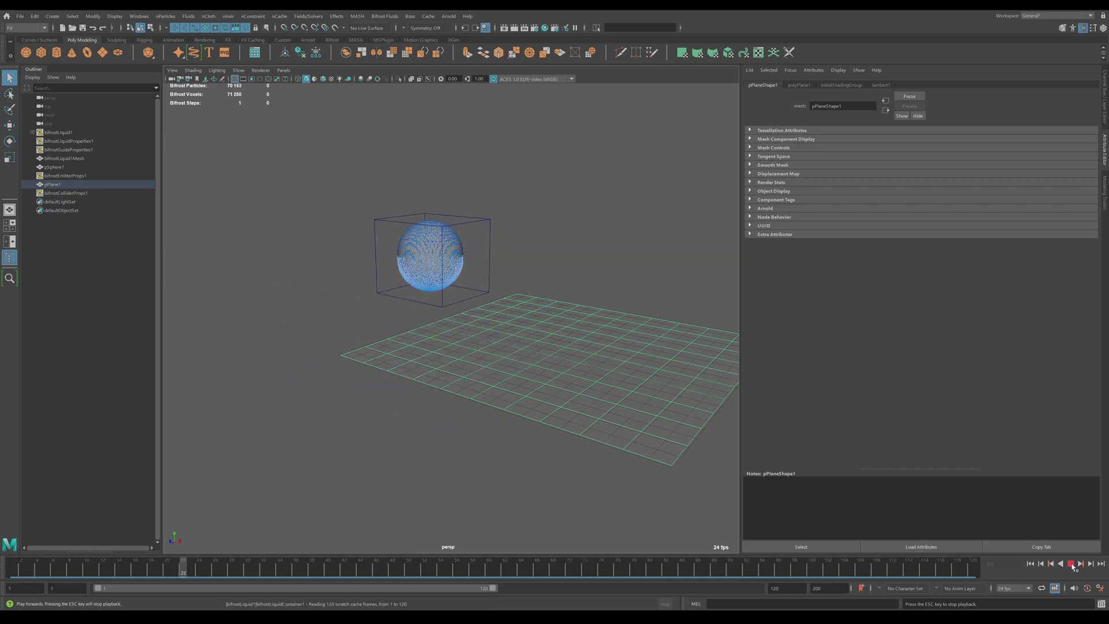
pyautogui.click(1071, 564)
pyautogui.moveTo(788, 568); pyautogui.dragTo(974, 578)
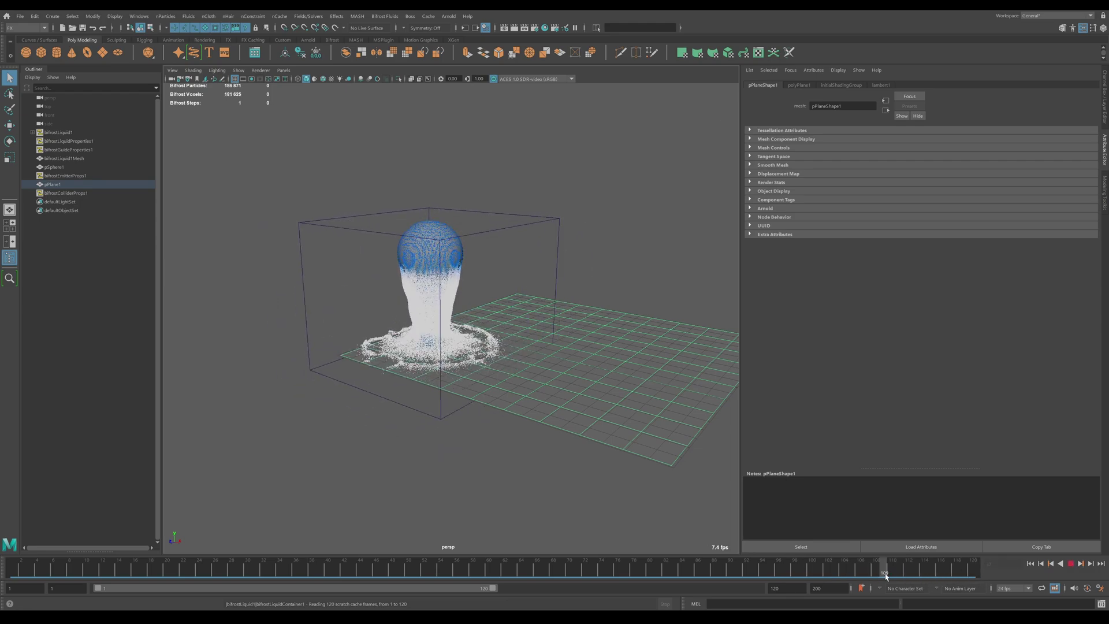
# - Examine in close-up, at plane level, where the liquid particles meet the collider in the perspective view
pyautogui.keyDown('alt'); pyautogui.moveTo(426, 365); pyautogui.dragTo(484, 393, button='right'); pyautogui.keyUp('alt')
pyautogui.keyDown('alt'); pyautogui.moveTo(484, 392); pyautogui.dragTo(471, 358); pyautogui.keyUp('alt')
pyautogui.keyDown('alt'); pyautogui.moveTo(423, 364); pyautogui.dragTo(471, 373, button='right'); pyautogui.keyUp('alt')
pyautogui.keyDown('alt'); pyautogui.moveTo(425, 367); pyautogui.dragTo(440, 306, button='middle'); pyautogui.keyUp('alt')
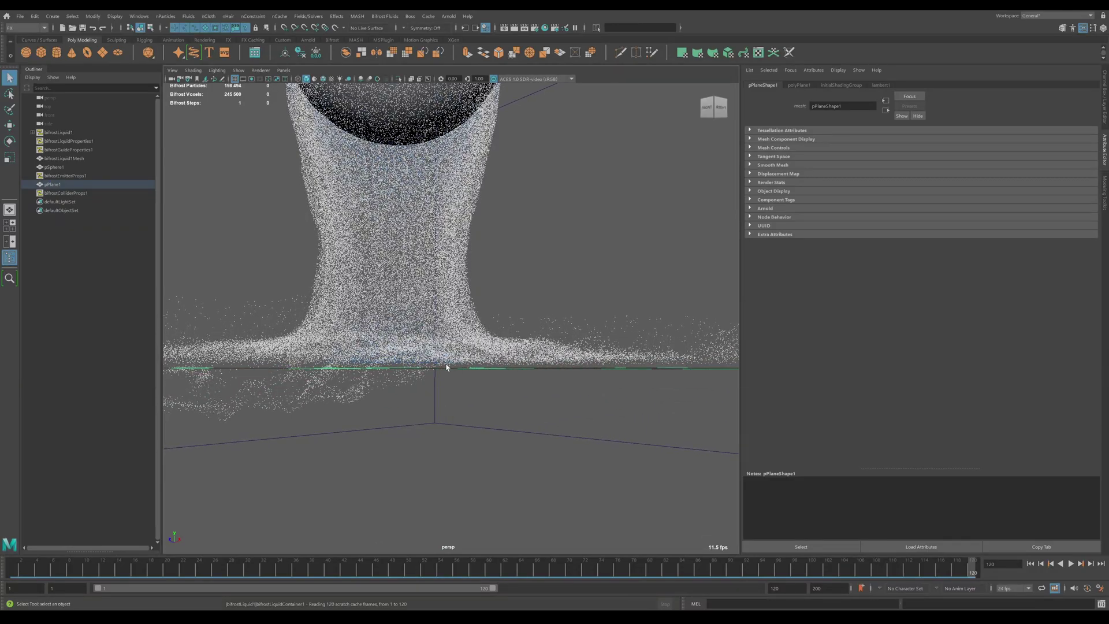
pyautogui.keyDown('alt'); pyautogui.moveTo(526, 362); pyautogui.dragTo(522, 361); pyautogui.keyUp('alt')
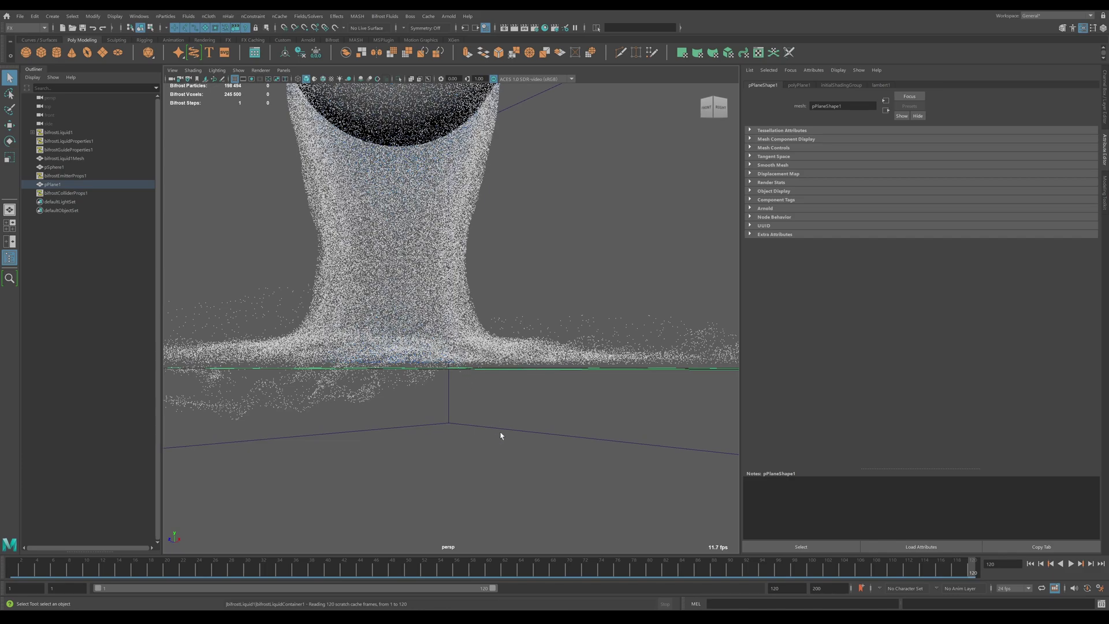
# - Examine the particles around the collider plane in the front view, including the area beneath the emitter sphere
pyautogui.press('space')
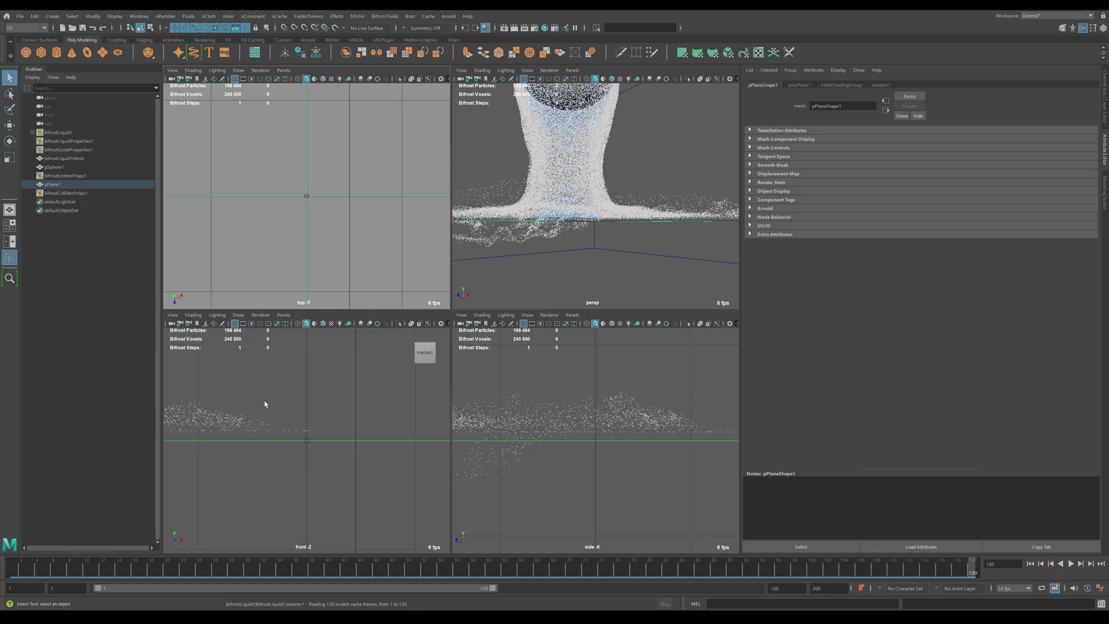
pyautogui.press('space')
pyautogui.keyDown('alt'); pyautogui.moveTo(518, 371); pyautogui.dragTo(387, 383, button='right'); pyautogui.keyUp('alt')
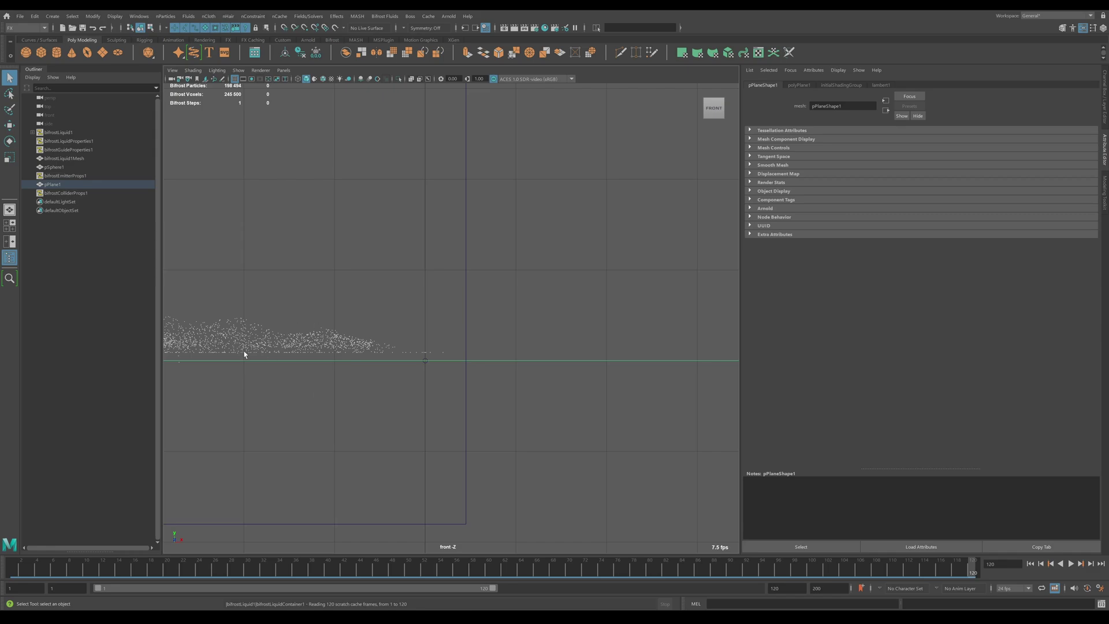
pyautogui.scroll(-2, 399, 460)
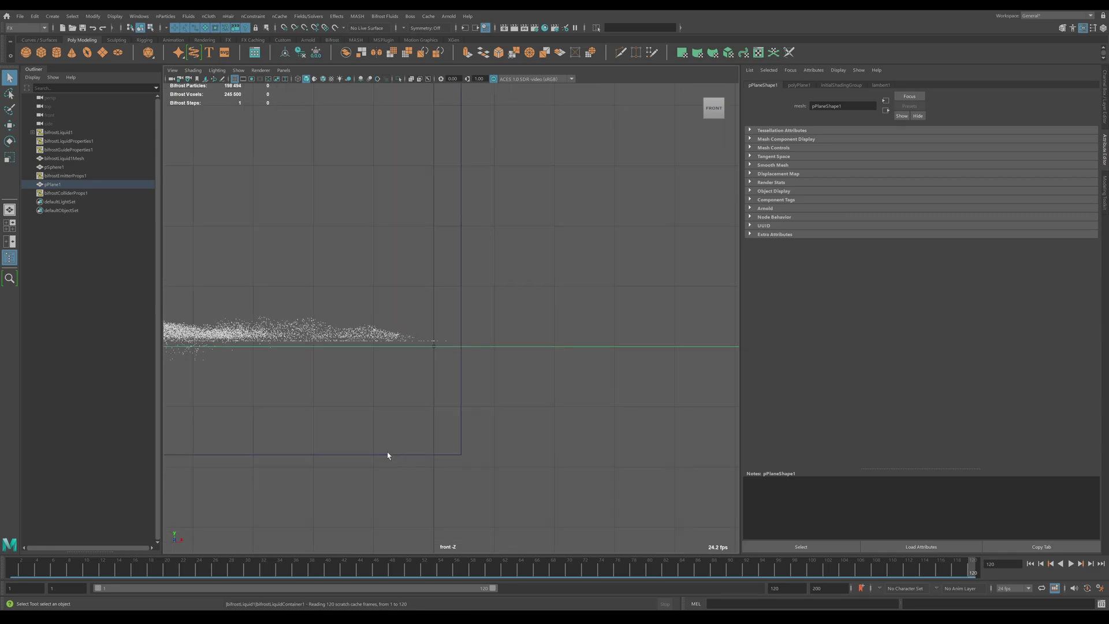
pyautogui.scroll(-2, 387, 455)
pyautogui.keyDown('alt'); pyautogui.moveTo(297, 391); pyautogui.dragTo(669, 419, button='middle'); pyautogui.keyUp('alt')
pyautogui.keyDown('alt'); pyautogui.moveTo(569, 419); pyautogui.dragTo(440, 428, button='middle'); pyautogui.keyUp('alt')
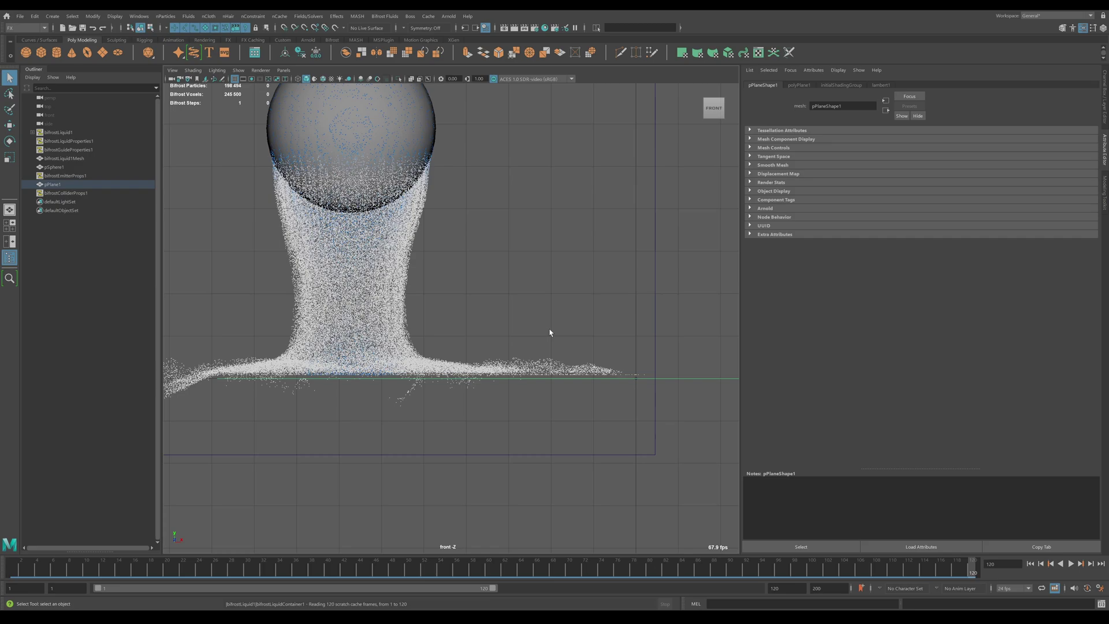
# - Return to the perspective view and examine the liquid splash on the plane from above and from different distances
pyautogui.press('space')
pyautogui.press('space')
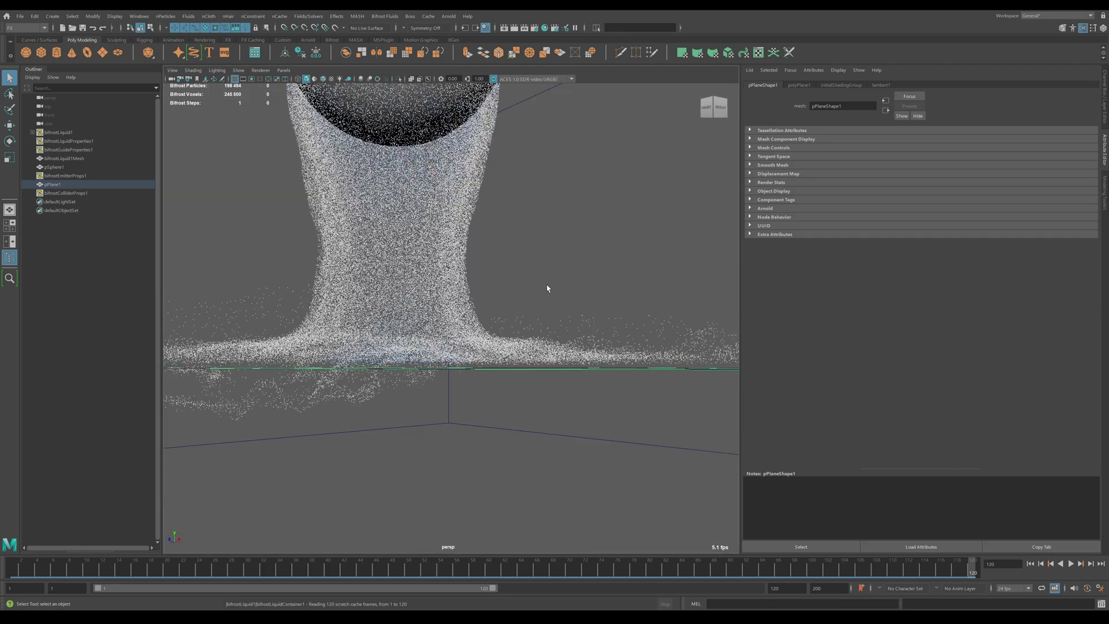
pyautogui.keyDown('alt'); pyautogui.moveTo(538, 294); pyautogui.dragTo(541, 302); pyautogui.keyUp('alt')
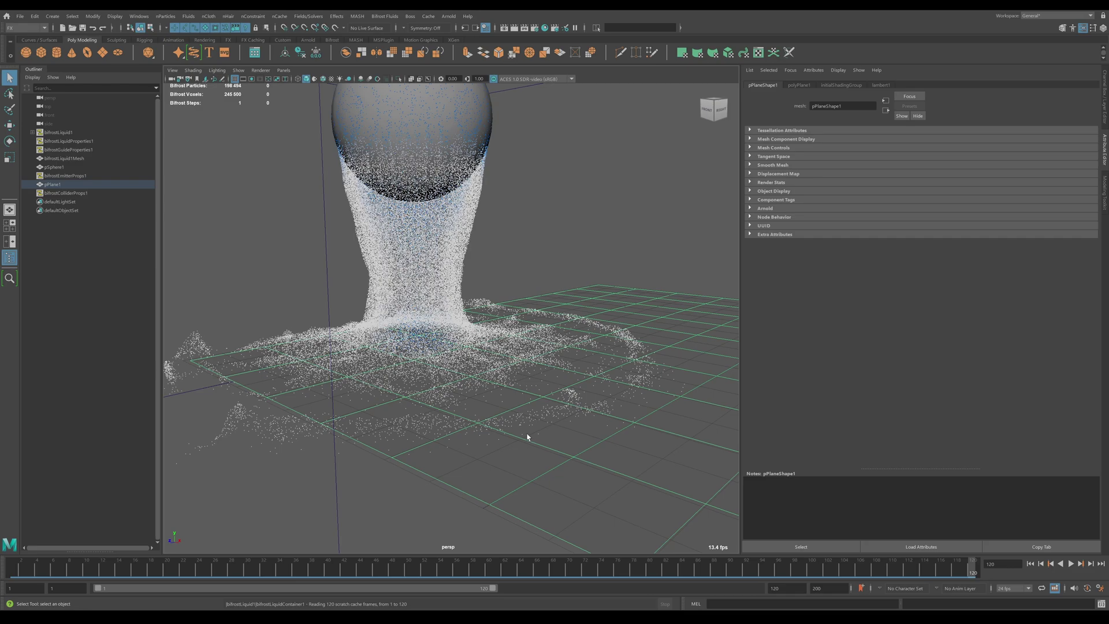
pyautogui.scroll(-5, 522, 430)
pyautogui.moveTo(521, 315)
pyautogui.keyDown('alt'); pyautogui.mouseDown()
pyautogui.moveTo(501, 359)
pyautogui.moveTo(523, 339)
pyautogui.moveTo(524, 314)
pyautogui.mouseUp(); pyautogui.keyUp('alt')
pyautogui.scroll(5, 465, 328)
pyautogui.scroll(3, 466, 327)
pyautogui.scroll(-6, 466, 327)
pyautogui.press('alt')
pyautogui.keyDown('alt'); pyautogui.moveTo(440, 345); pyautogui.dragTo(442, 358); pyautogui.keyUp('alt')
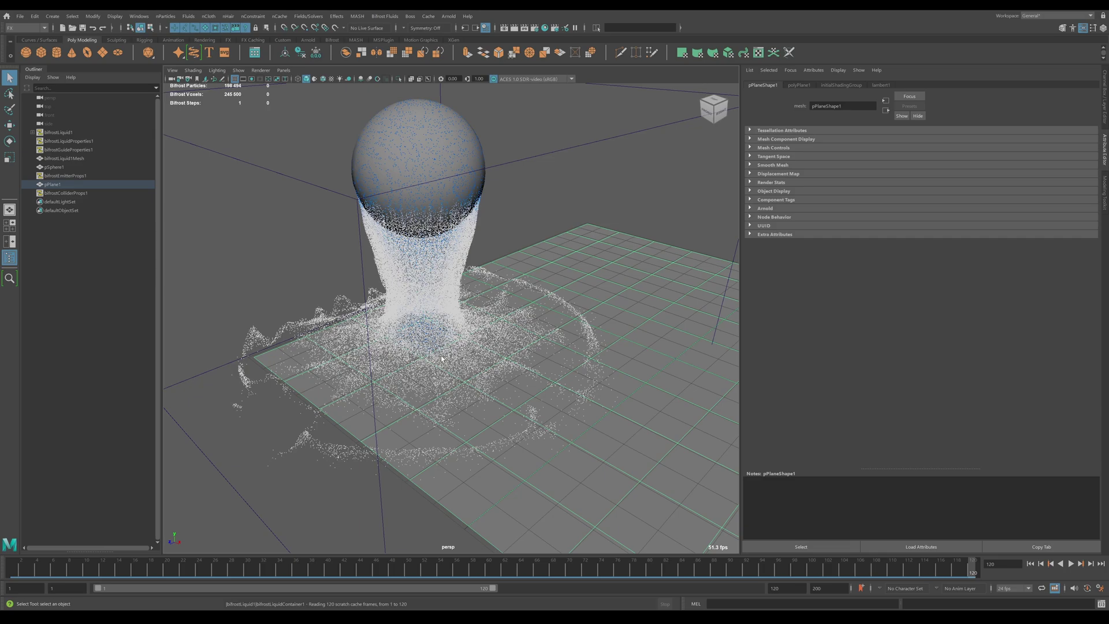
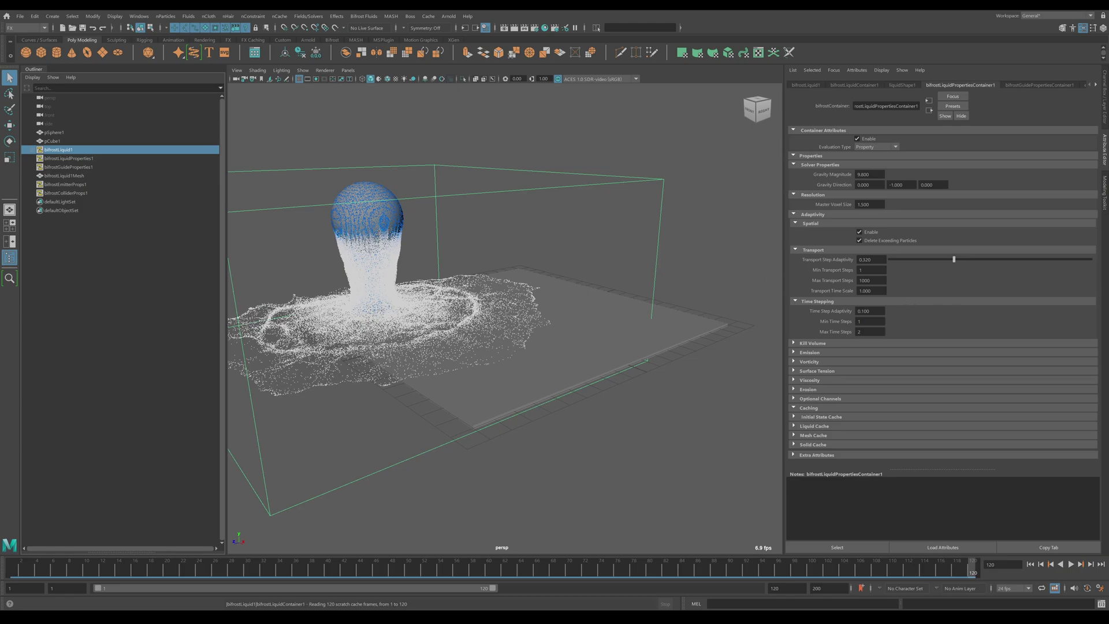
# - Scrub the cached simulation with the thin cube collider to frames 80, 24 and 48
pyautogui.moveTo(263, 571); pyautogui.dragTo(651, 577)
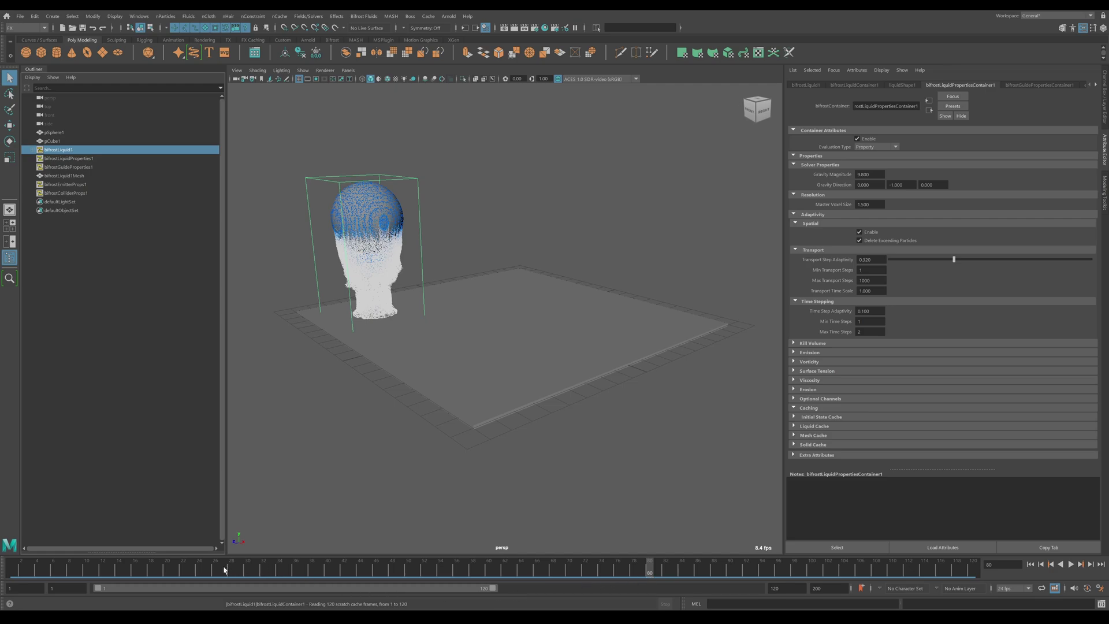
pyautogui.click(201, 572)
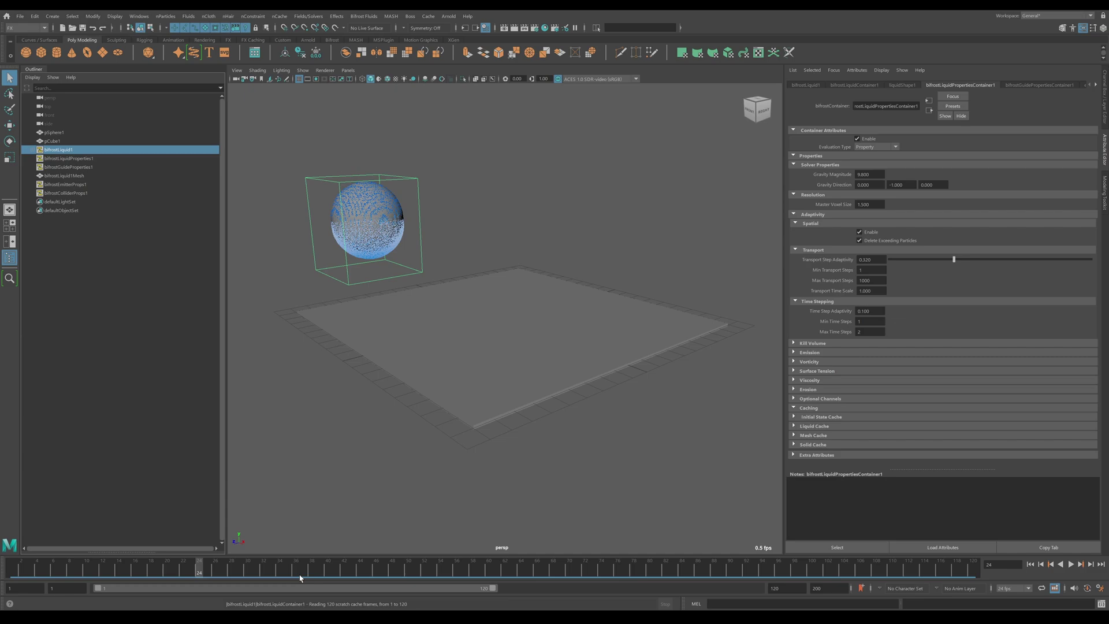
pyautogui.click(391, 571)
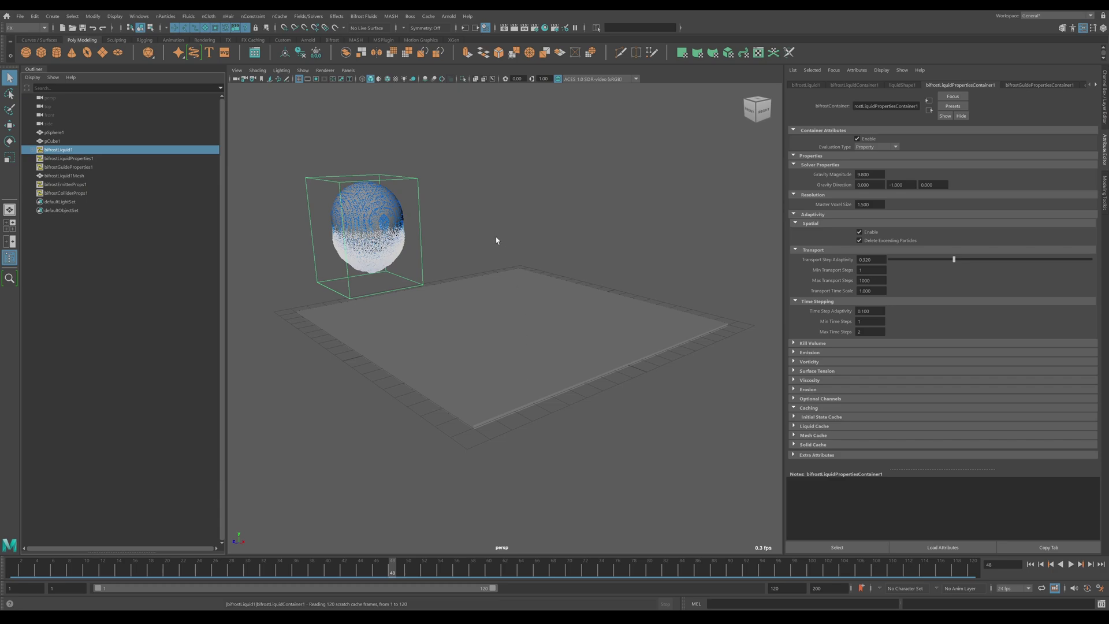
# - Try a grid line spacing of 1 unit in the grid options and check the grid around the floor
pyautogui.keyDown('alt'); pyautogui.moveTo(497, 241); pyautogui.dragTo(507, 246); pyautogui.keyUp('alt')
pyautogui.click(116, 17)
pyautogui.click(253, 40)
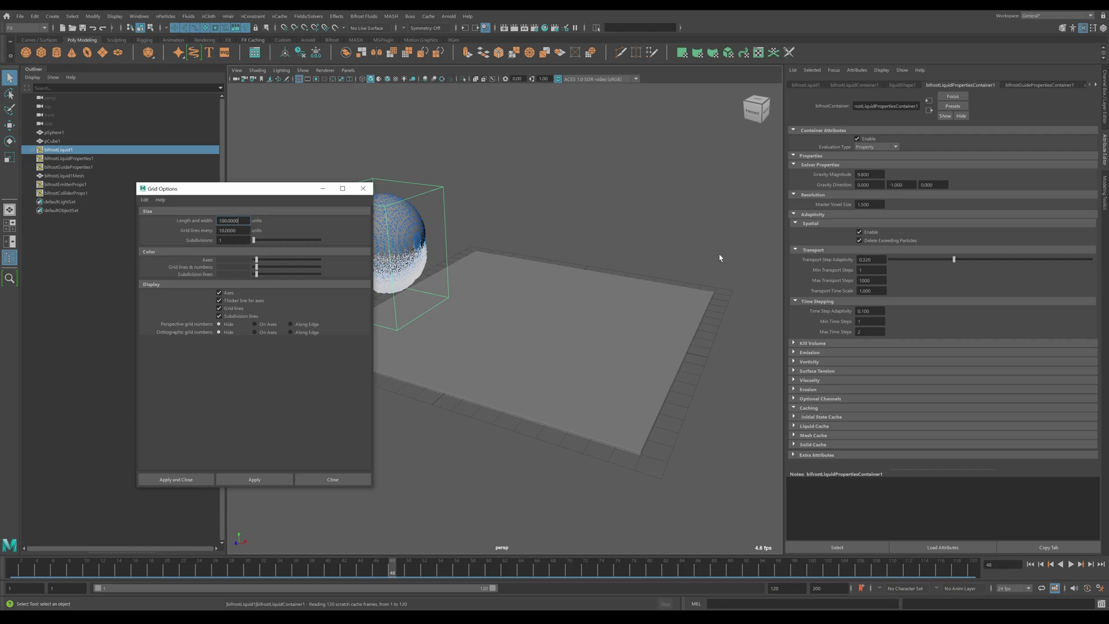
pyautogui.scroll(5, 563, 331)
pyautogui.keyDown('alt'); pyautogui.moveTo(551, 335); pyautogui.dragTo(607, 238, button='middle'); pyautogui.keyUp('alt')
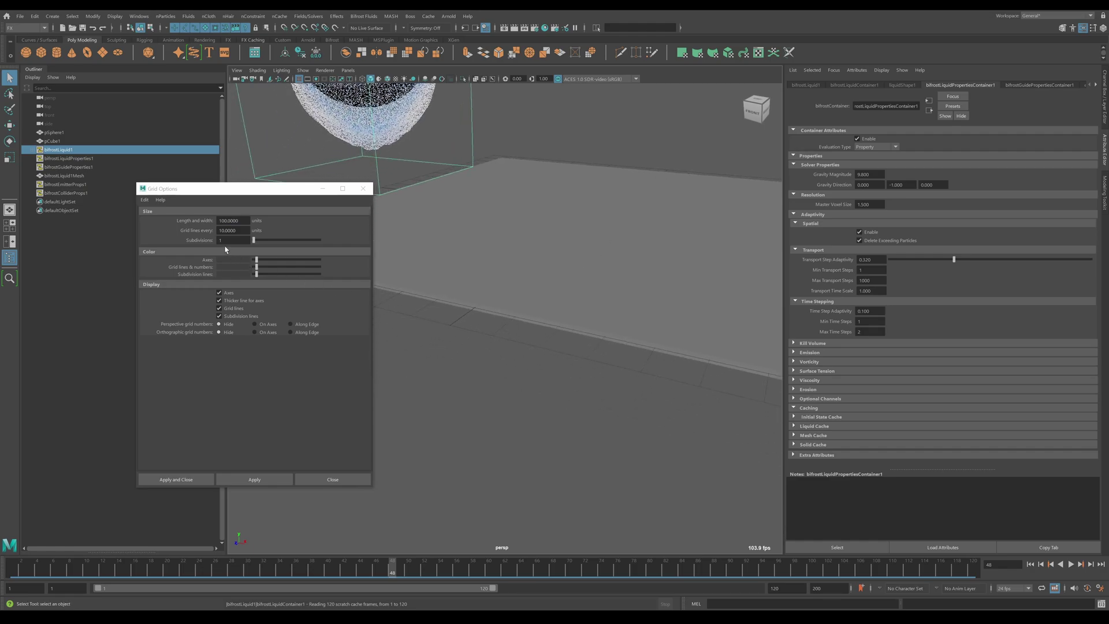
pyautogui.doubleClick(228, 231)
pyautogui.write('1')
pyautogui.click(268, 480)
pyautogui.scroll(5, 589, 323)
pyautogui.keyDown('alt'); pyautogui.moveTo(591, 340); pyautogui.dragTo(564, 327, button='middle'); pyautogui.keyUp('alt')
pyautogui.scroll(2, 569, 358)
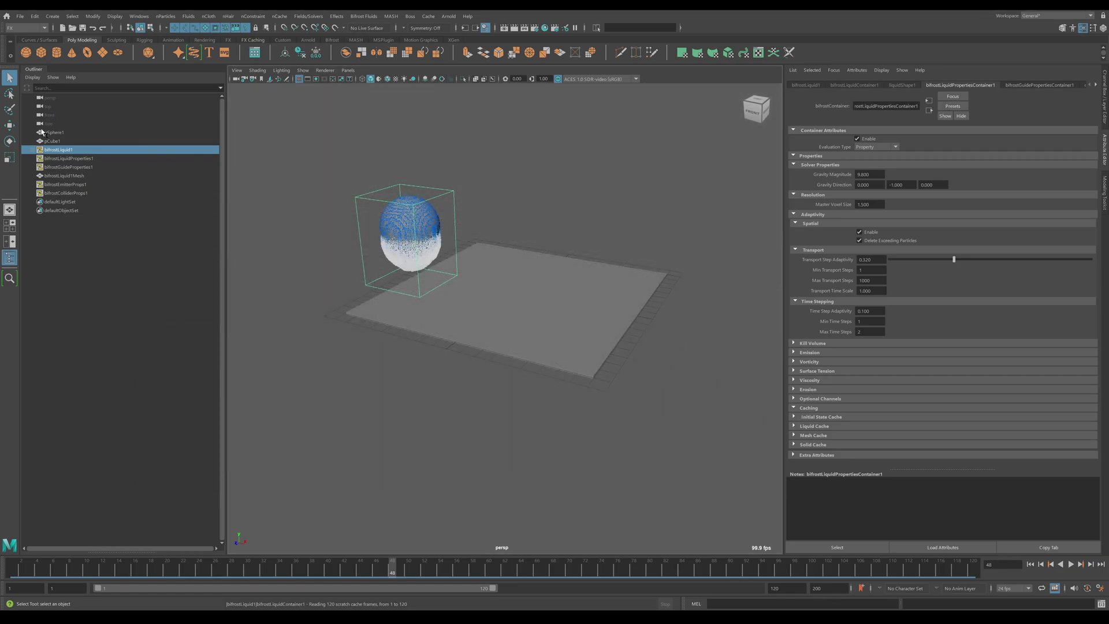
# - Select the emitter sphere and examine its transform values and its polySphere1 creation settings
pyautogui.click(41, 132)
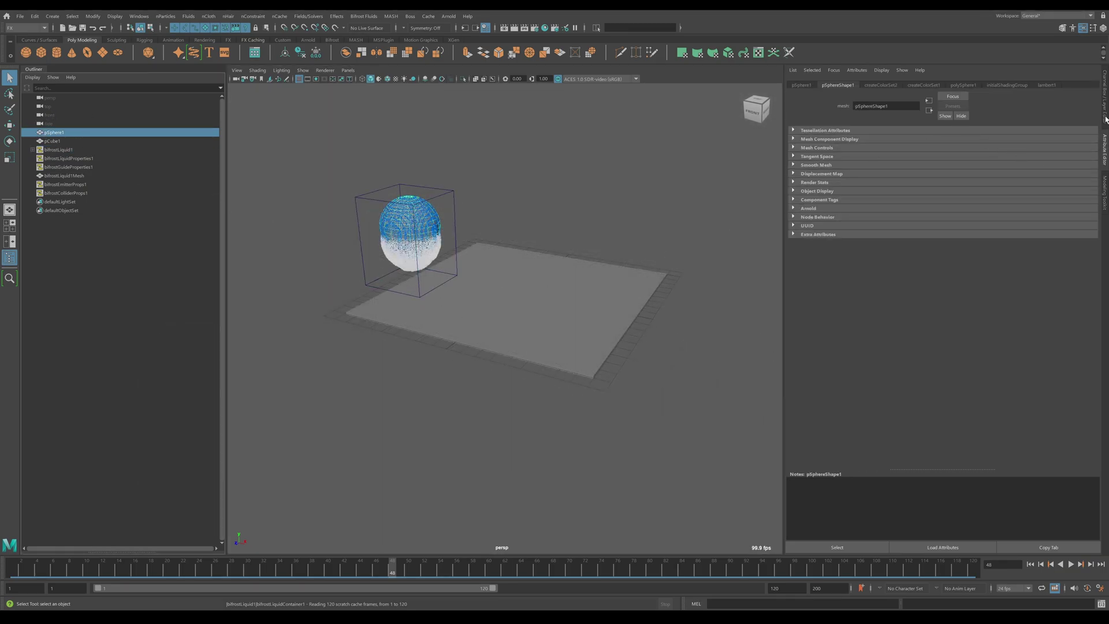
pyautogui.click(1105, 119)
pyautogui.click(983, 200)
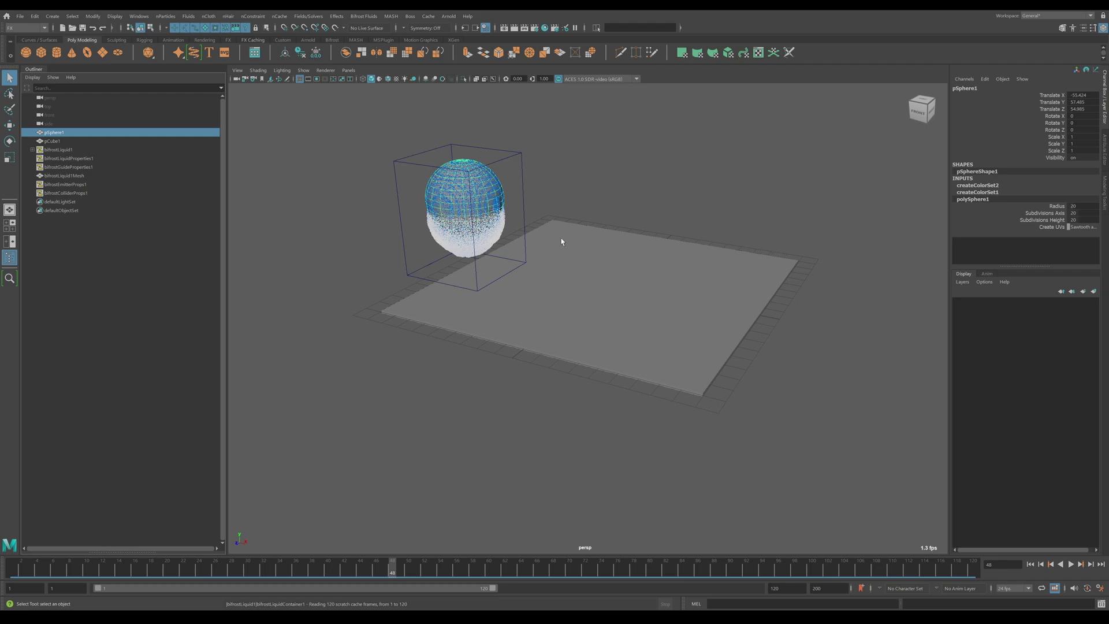
pyautogui.keyDown('alt'); pyautogui.moveTo(584, 216); pyautogui.dragTo(579, 226); pyautogui.keyUp('alt')
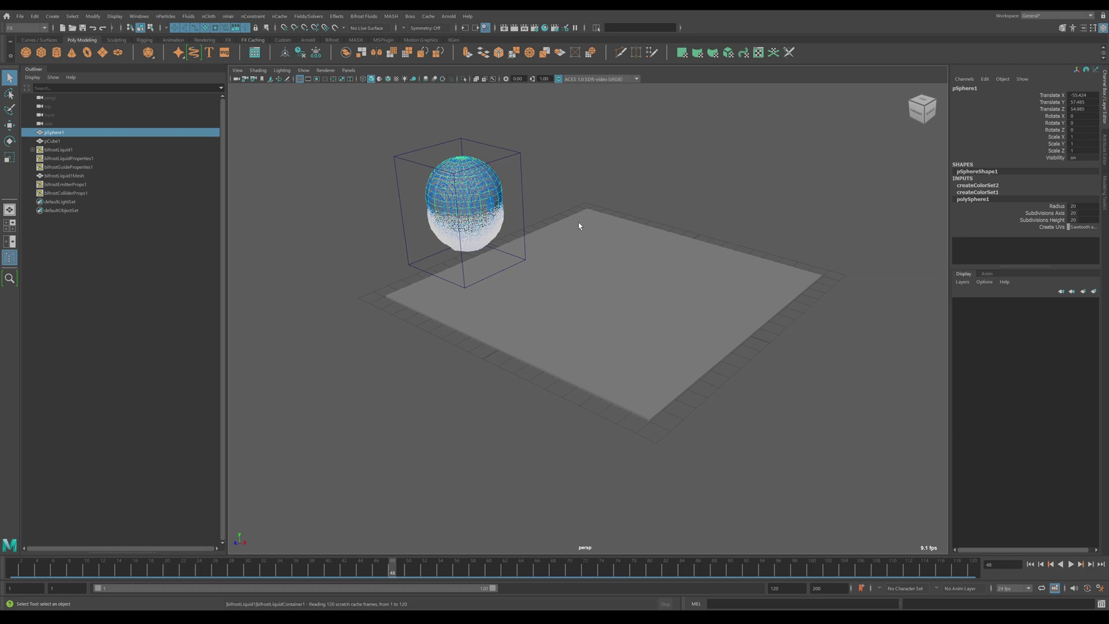
# - Select the floor cube pCube1 and examine its scale values and its thickness in the view
pyautogui.click(658, 365)
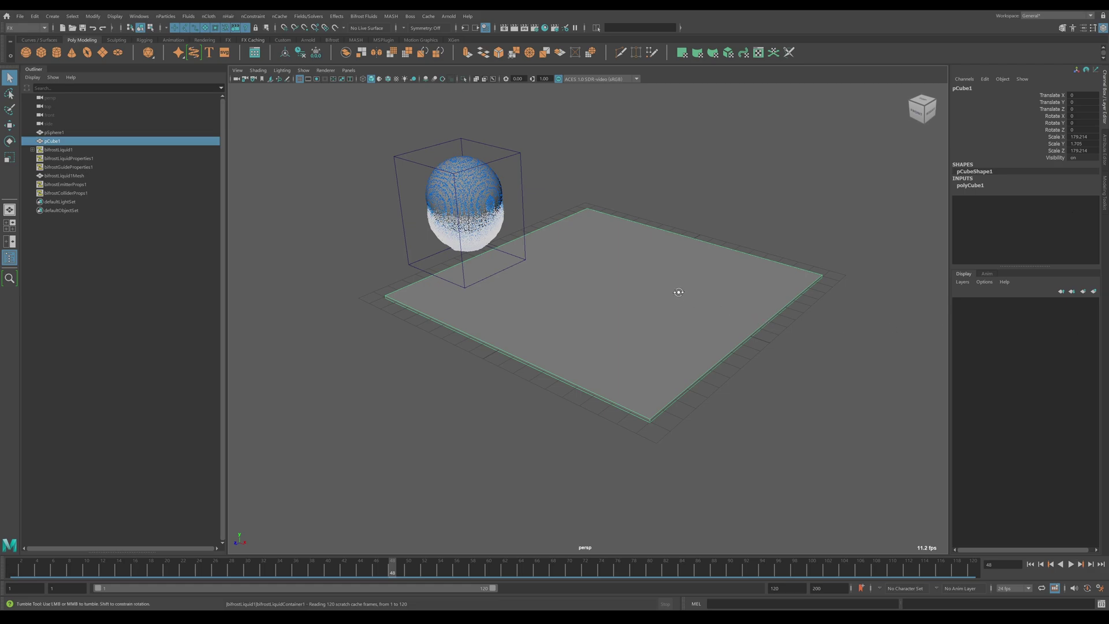
pyautogui.keyDown('alt'); pyautogui.moveTo(678, 292); pyautogui.dragTo(674, 286); pyautogui.keyUp('alt')
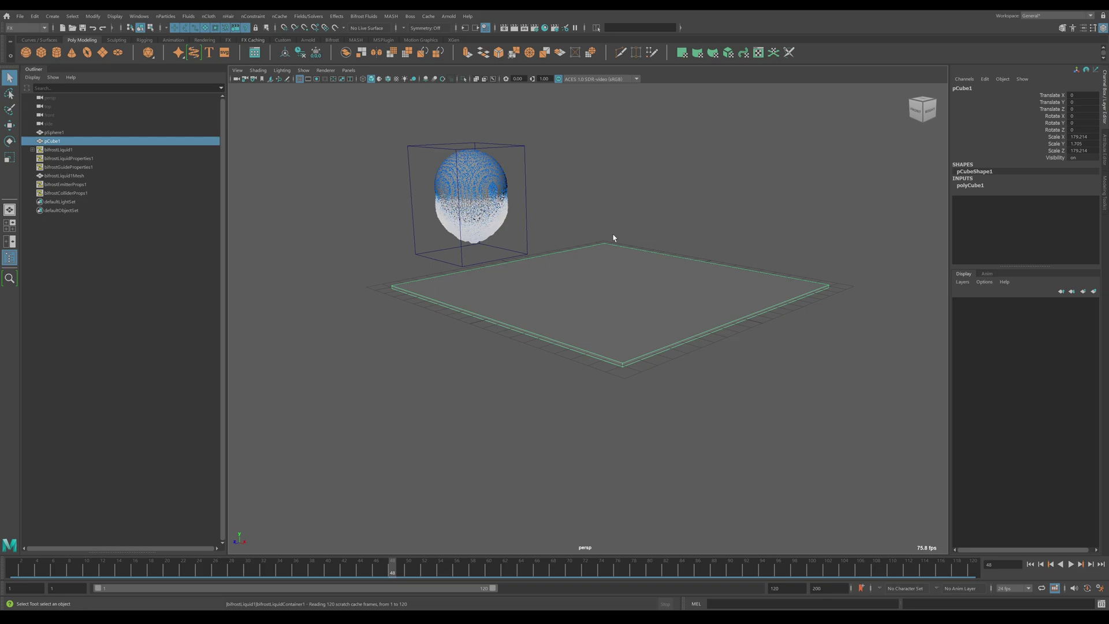
pyautogui.keyDown('alt'); pyautogui.moveTo(614, 241); pyautogui.dragTo(584, 362); pyautogui.keyUp('alt')
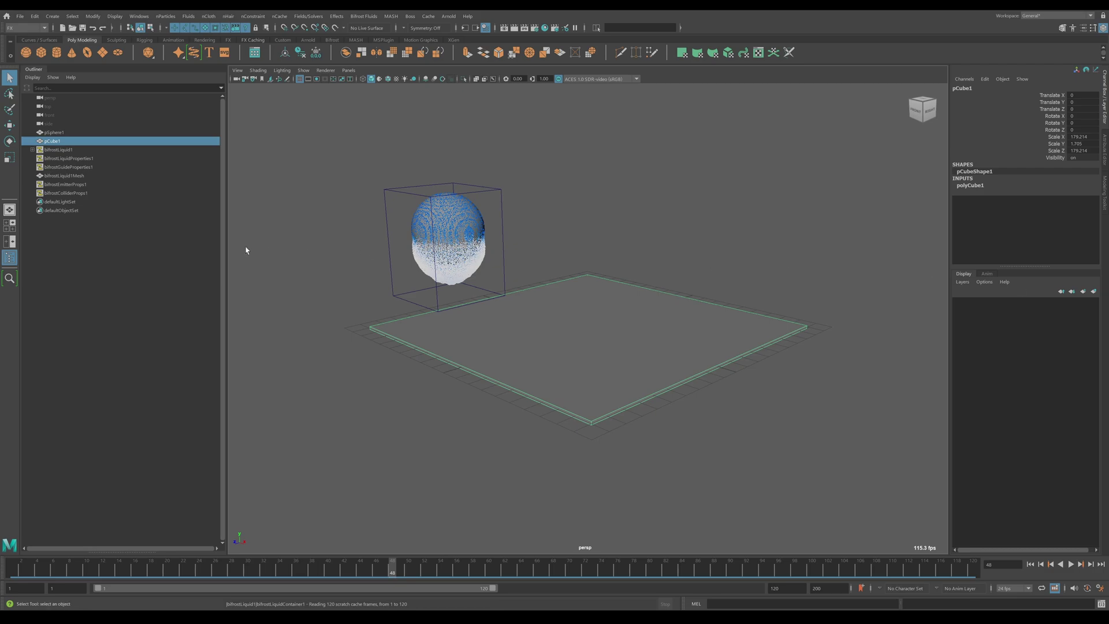
# - Select bifrostLiquid1 and examine the density among the physical attributes of its emitterProps1 node
pyautogui.click(67, 151)
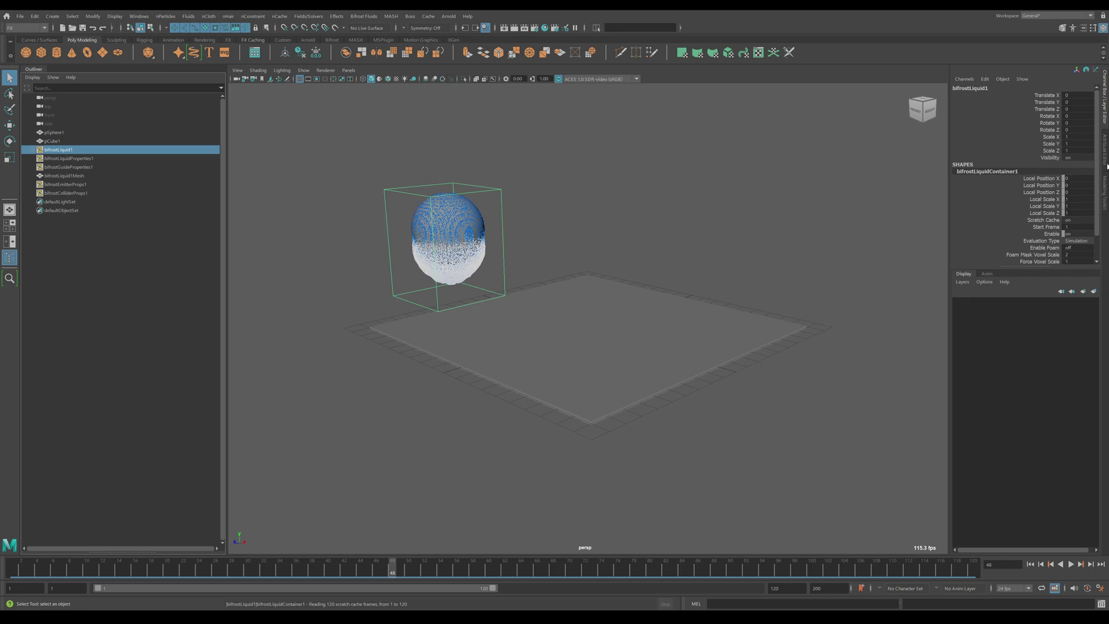
pyautogui.click(1104, 150)
pyautogui.click(1096, 86)
pyautogui.click(1032, 86)
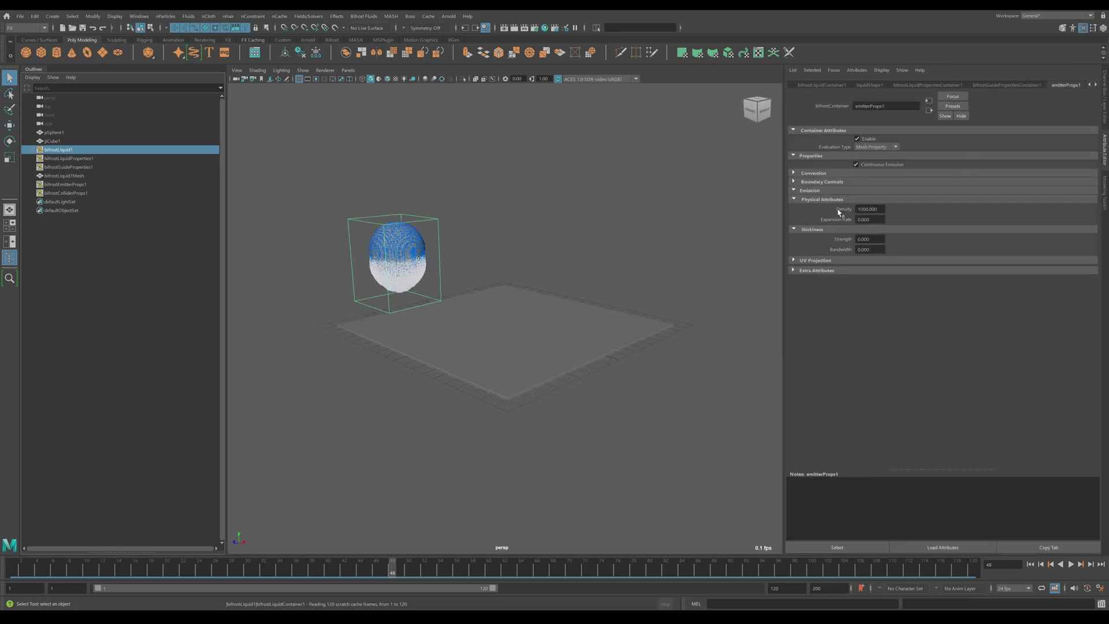
pyautogui.moveTo(839, 213)
# - Open the general application settings in the preferences and examine the linear working unit
pyautogui.click(138, 16)
pyautogui.moveTo(173, 111)
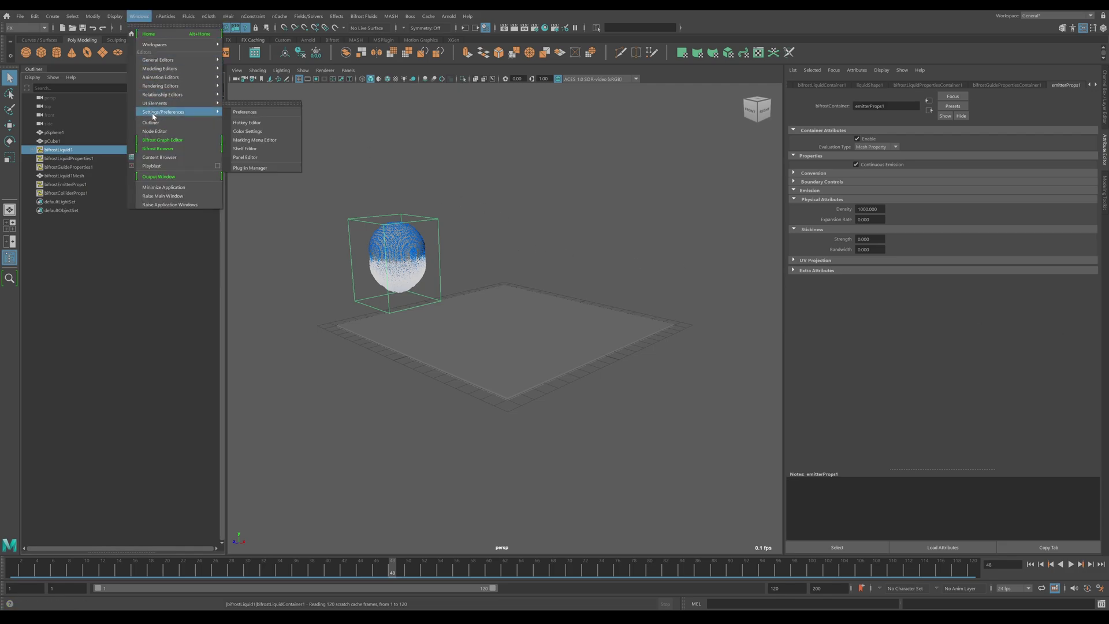
pyautogui.click(248, 113)
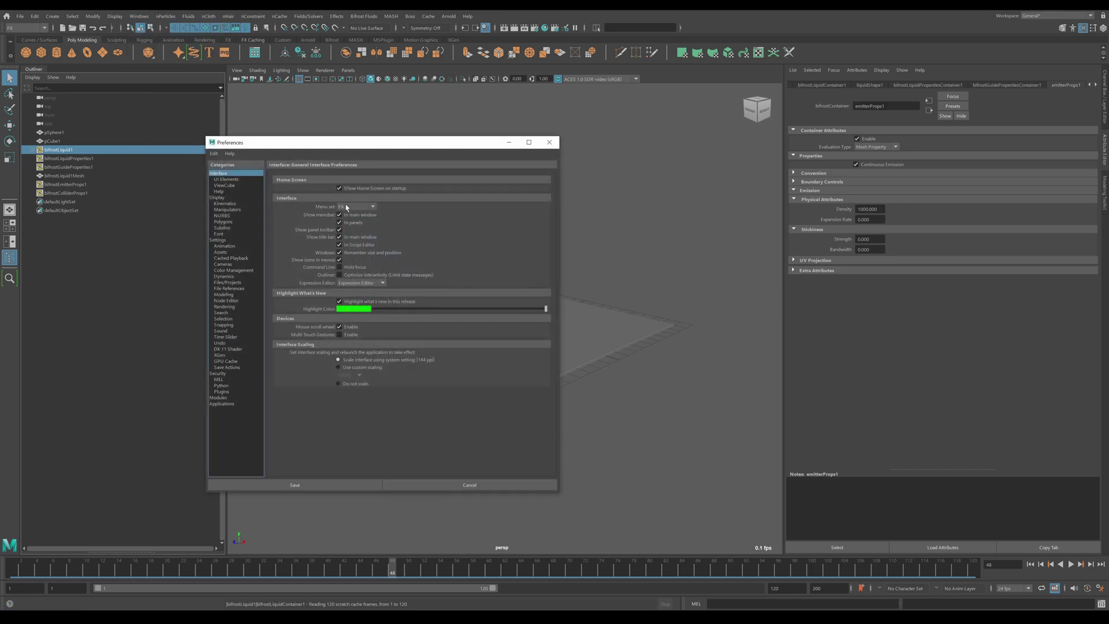
pyautogui.click(220, 239)
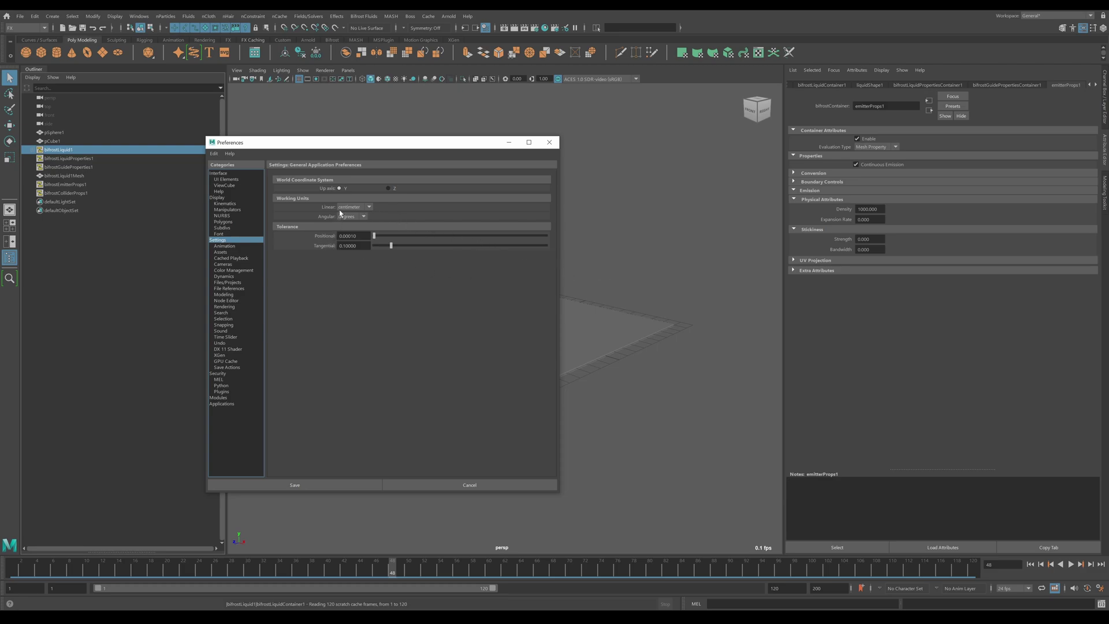
pyautogui.moveTo(347, 142); pyautogui.dragTo(257, 132)
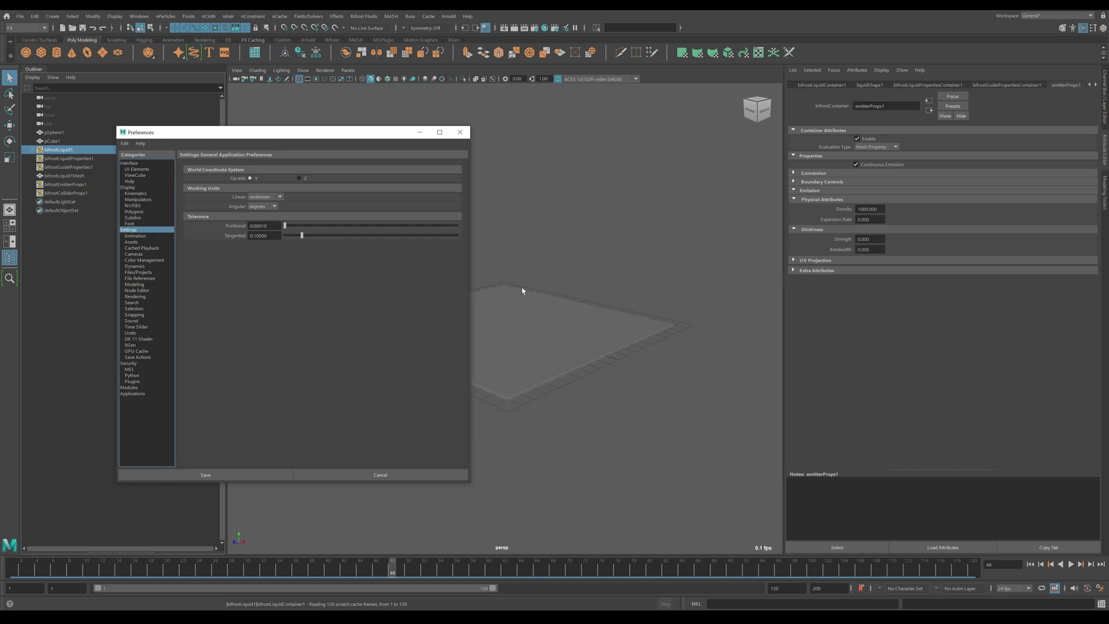
# - Set the grid lines to every 1 unit and inspect the grid squares near the floor's edge
pyautogui.keyDown('alt'); pyautogui.moveTo(547, 362); pyautogui.dragTo(621, 362, button='middle'); pyautogui.keyUp('alt')
pyautogui.keyDown('alt'); pyautogui.moveTo(621, 362); pyautogui.dragTo(639, 365); pyautogui.keyUp('alt')
pyautogui.scroll(4, 630, 368)
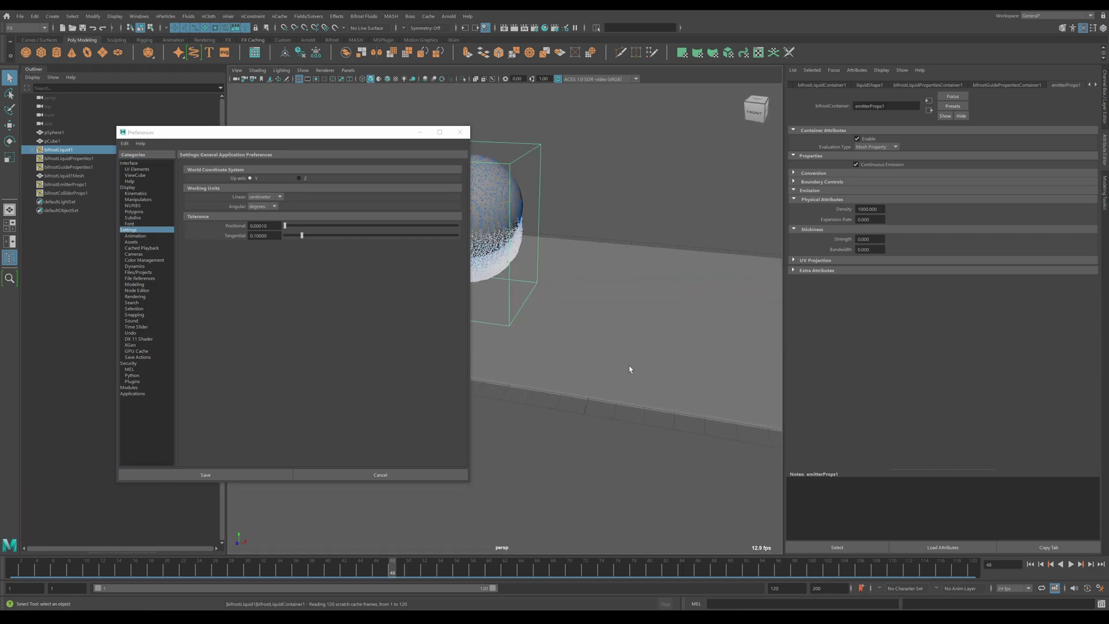
pyautogui.click(115, 16)
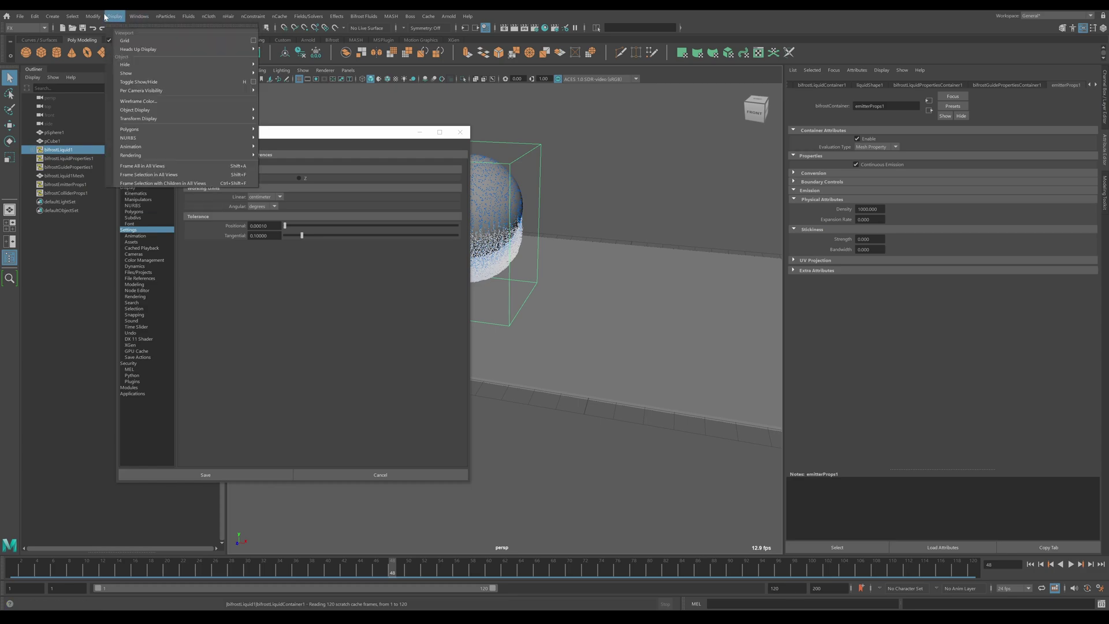
pyautogui.click(253, 40)
pyautogui.doubleClick(228, 231)
pyautogui.write('1')
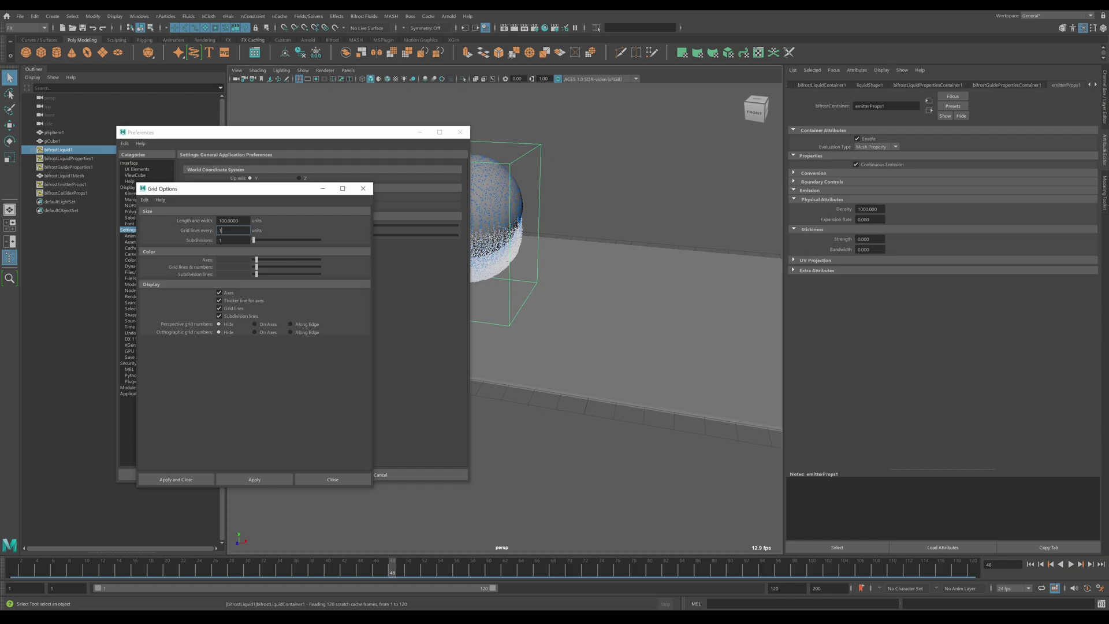
pyautogui.click(254, 479)
pyautogui.scroll(5, 607, 366)
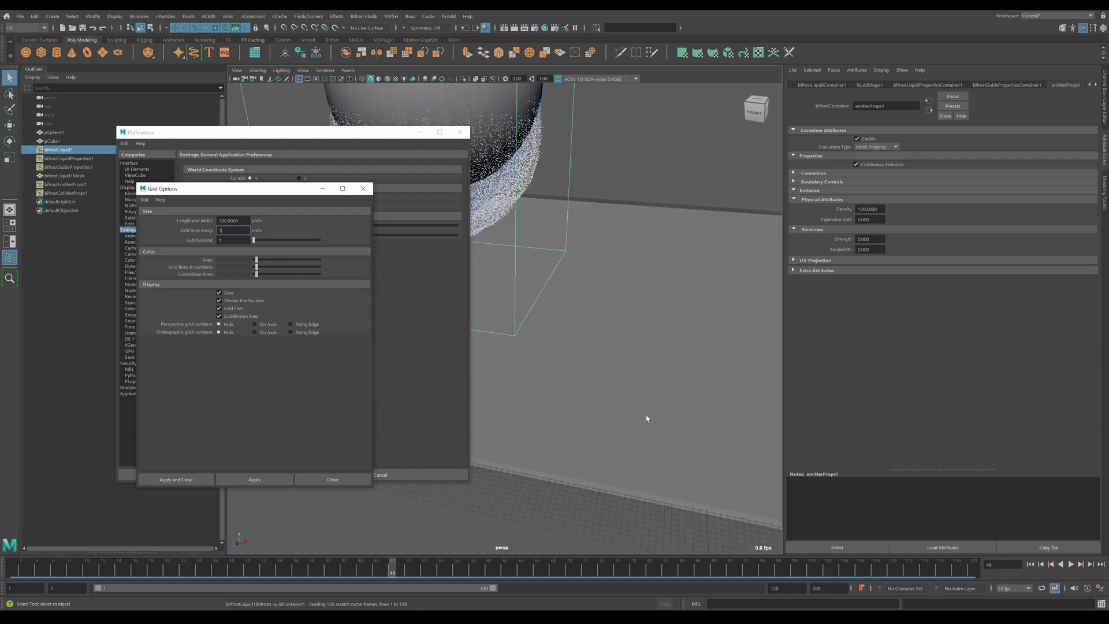
pyautogui.moveTo(597, 340)
pyautogui.keyDown('alt'); pyautogui.mouseDown(button='middle')
pyautogui.moveTo(567, 294)
pyautogui.moveTo(567, 345)
pyautogui.moveTo(611, 344)
pyautogui.moveTo(611, 329)
pyautogui.moveTo(586, 333)
pyautogui.mouseUp(button='middle'); pyautogui.keyUp('alt')
pyautogui.scroll(3, 607, 338)
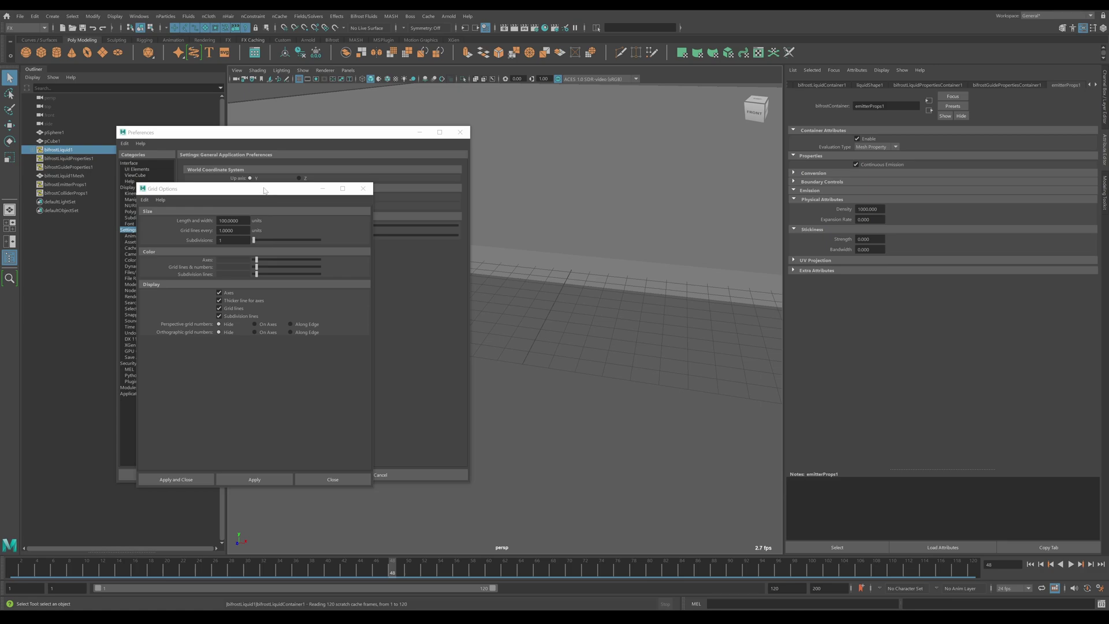
# - Check the available linear working units, then close the preferences and grid options and clear the selection
pyautogui.moveTo(264, 190); pyautogui.dragTo(203, 244)
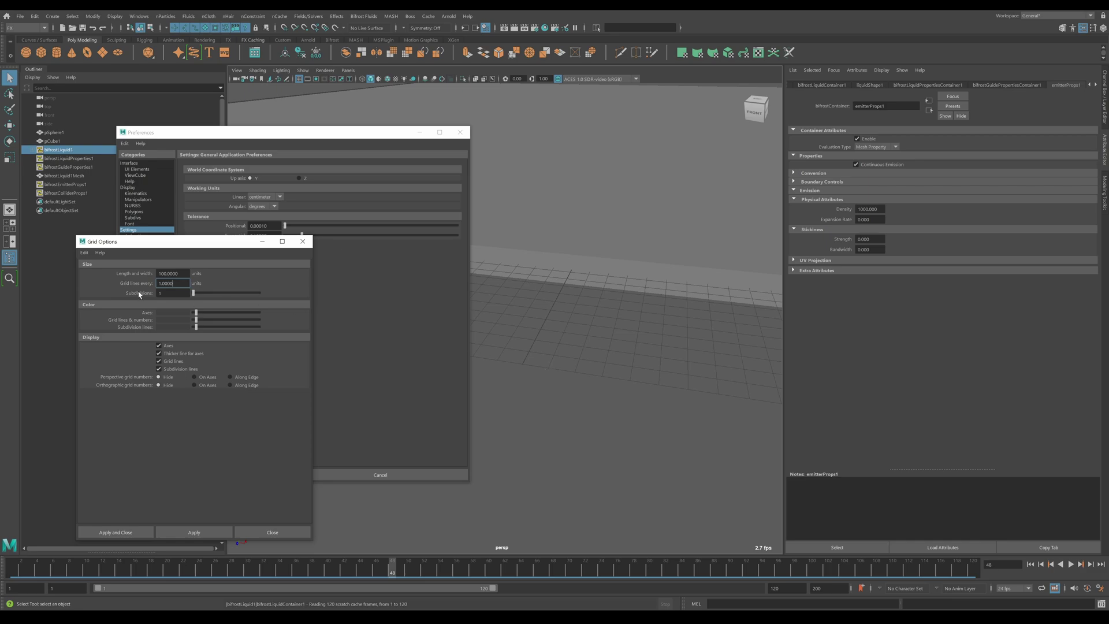
pyautogui.click(264, 198)
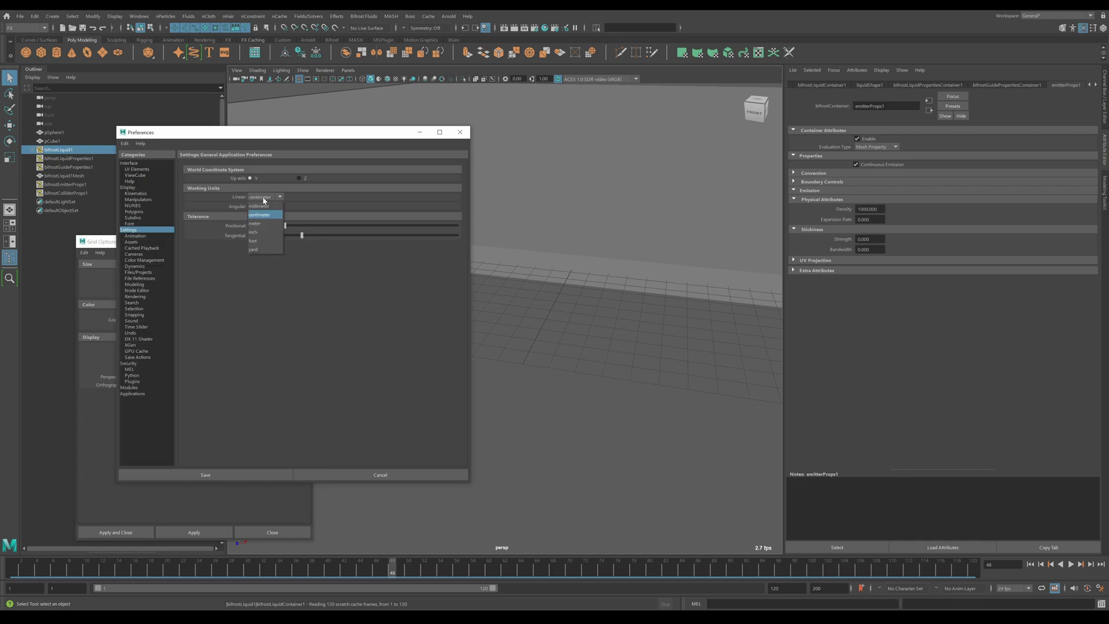
pyautogui.click(291, 131)
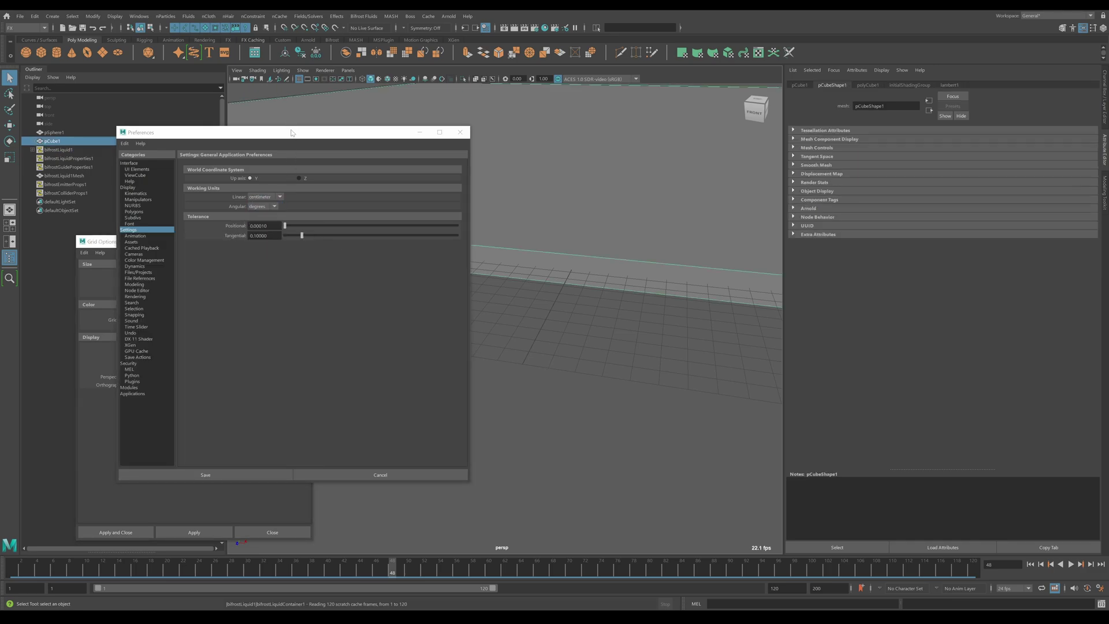
pyautogui.click(521, 368)
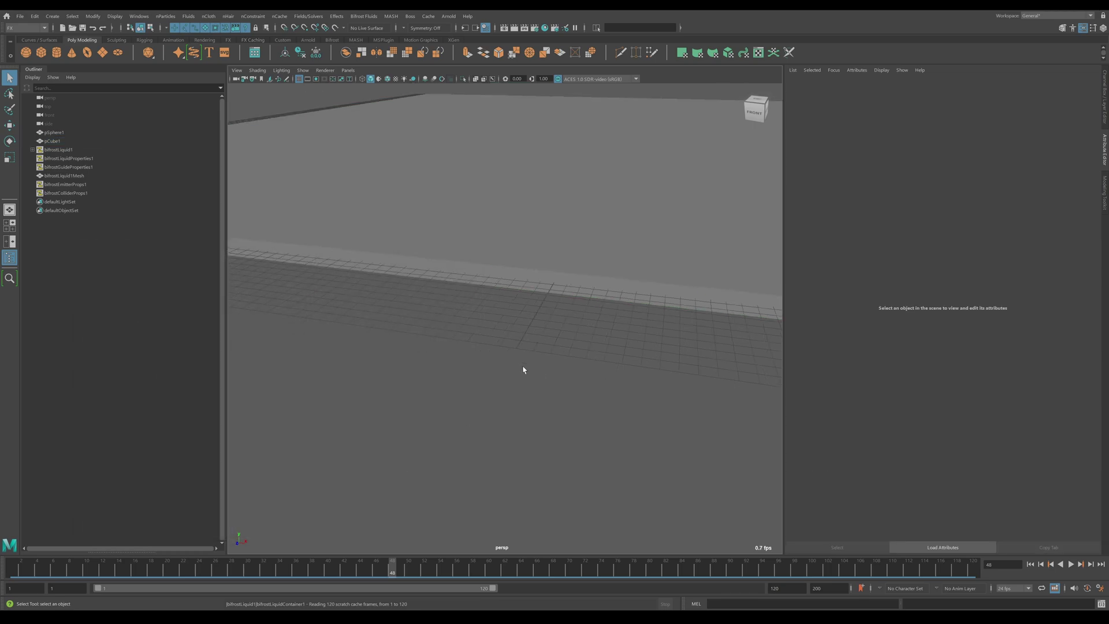
pyautogui.scroll(-10, 523, 370)
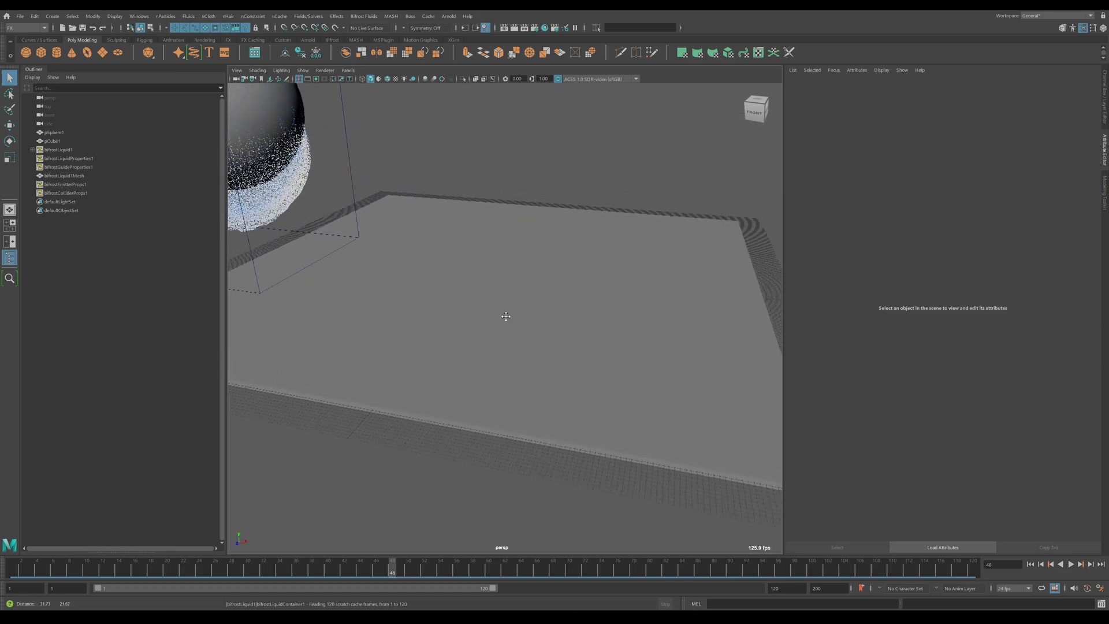
# - Select bifrostLiquid1 and examine the gravity magnitude in its liquid properties container
pyautogui.click(57, 149)
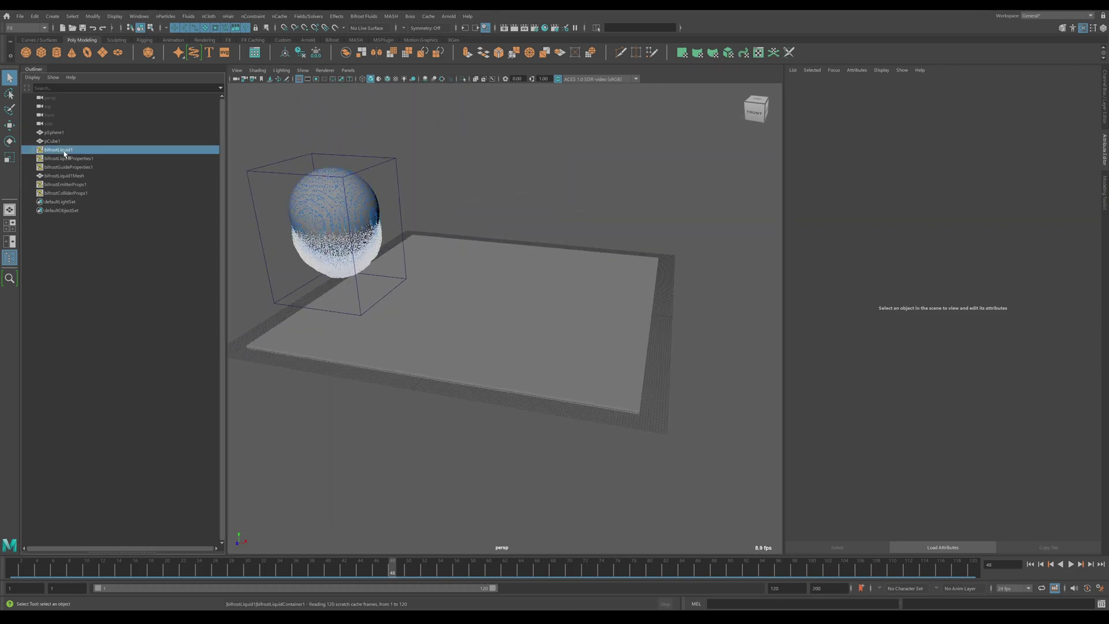
pyautogui.click(934, 85)
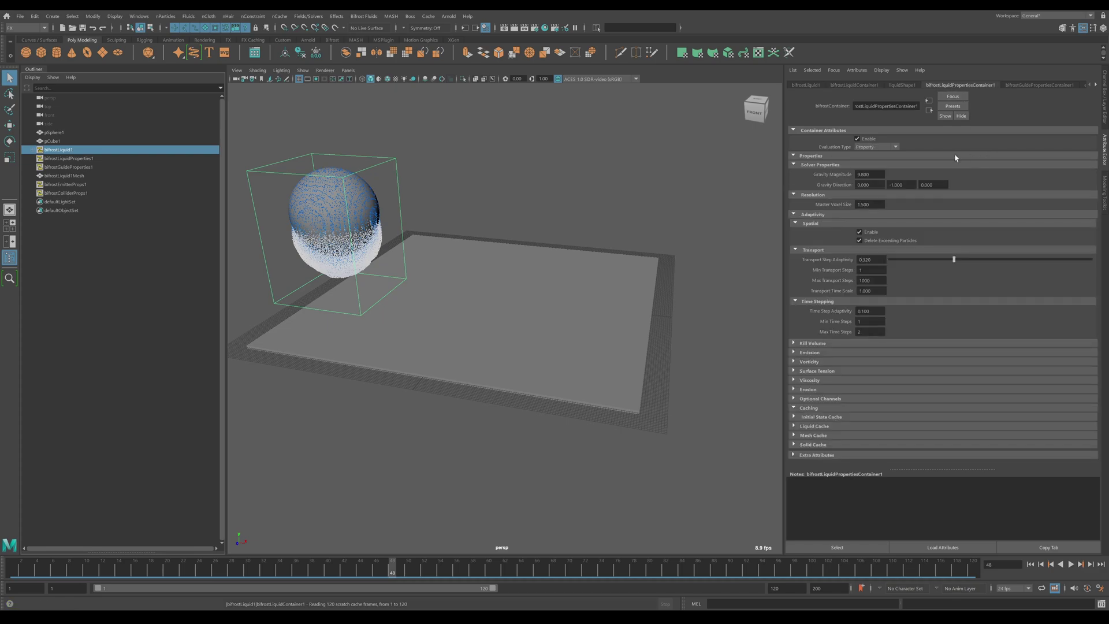
pyautogui.moveTo(985, 318)
pyautogui.scroll(-2, 566, 184)
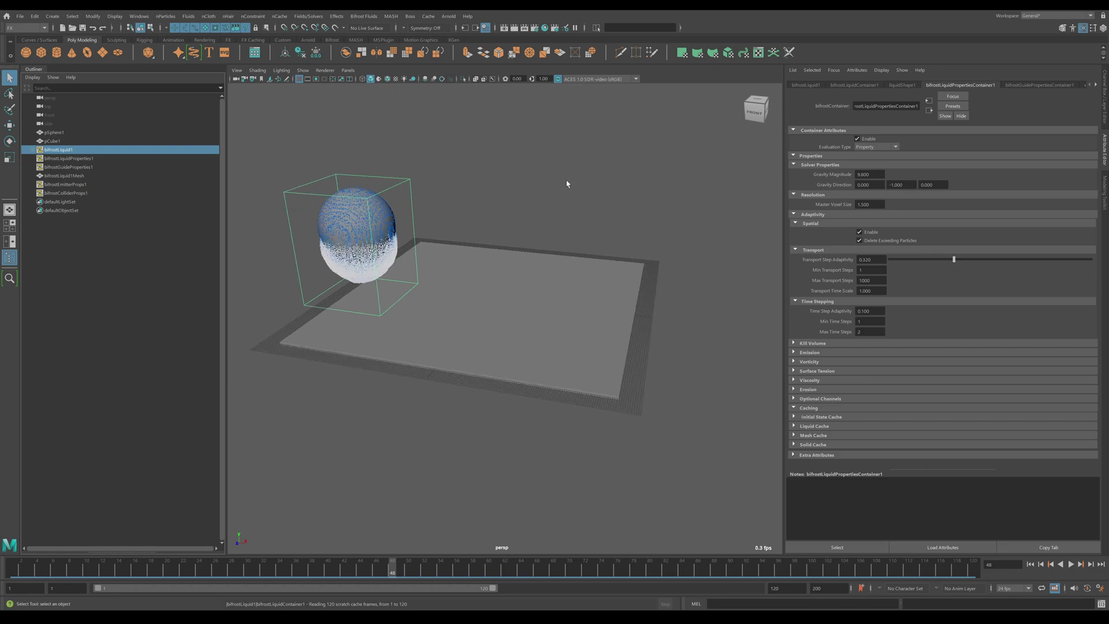
pyautogui.keyDown('alt'); pyautogui.moveTo(567, 183); pyautogui.dragTo(559, 179); pyautogui.keyUp('alt')
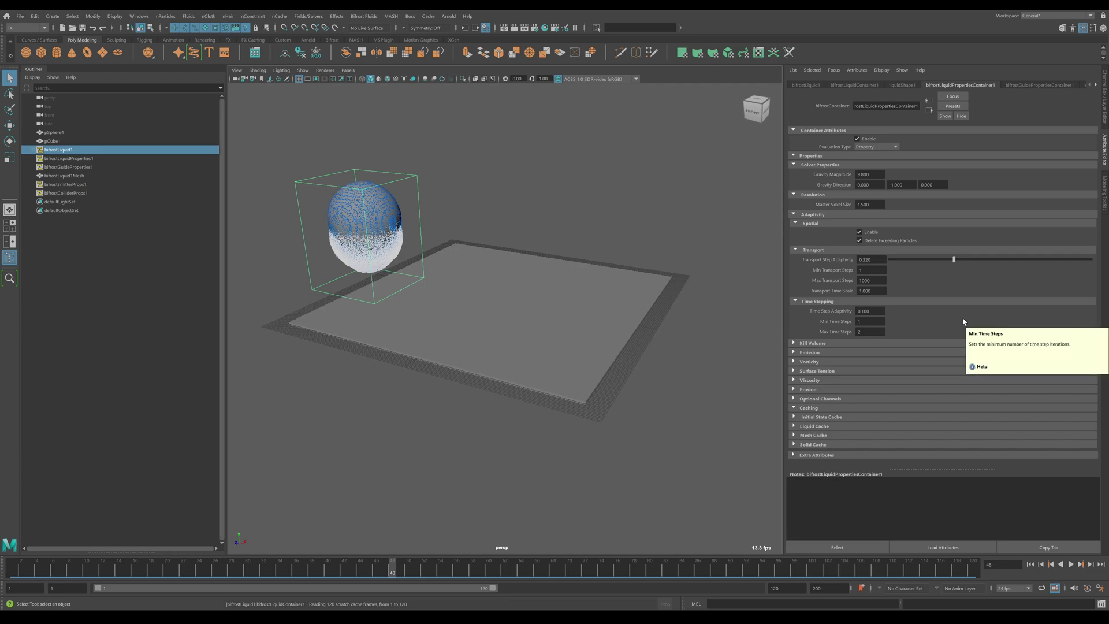
pyautogui.click(870, 174)
pyautogui.moveTo(870, 174); pyautogui.dragTo(843, 177)
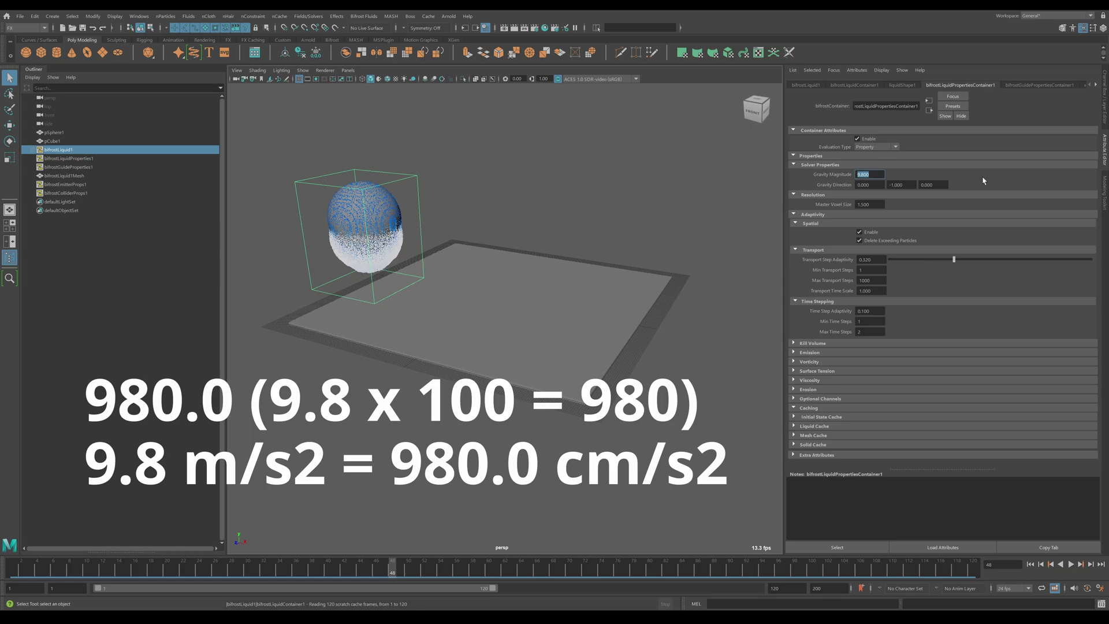
# - Set the density of bifrostEmitterProps1 to 0.001
pyautogui.click(72, 185)
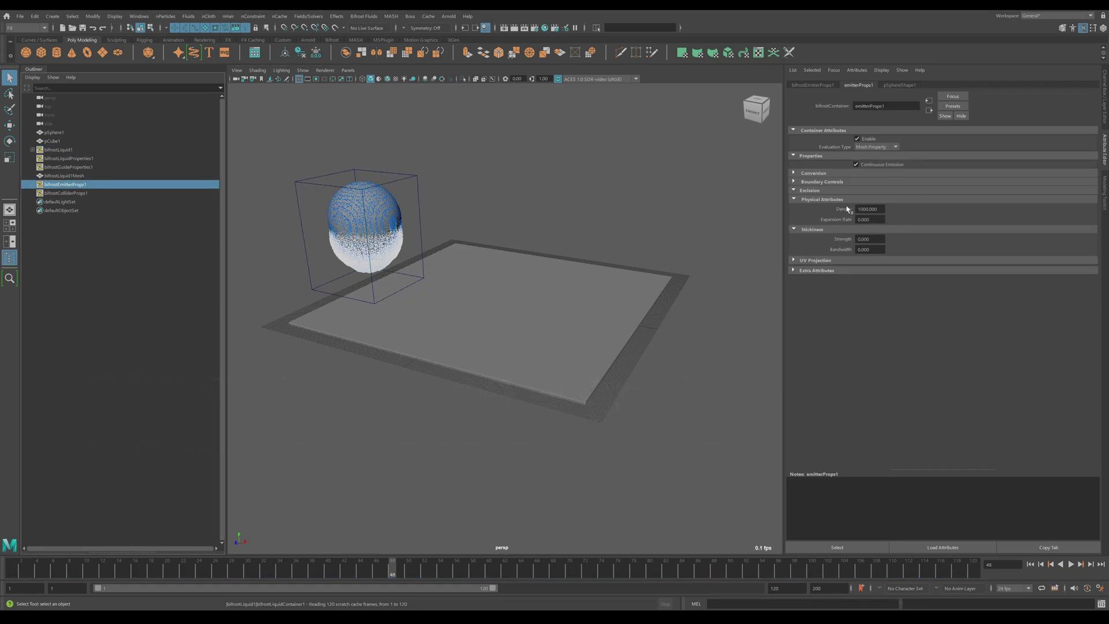
pyautogui.moveTo(848, 209)
pyautogui.click(869, 209)
pyautogui.write('0.001')
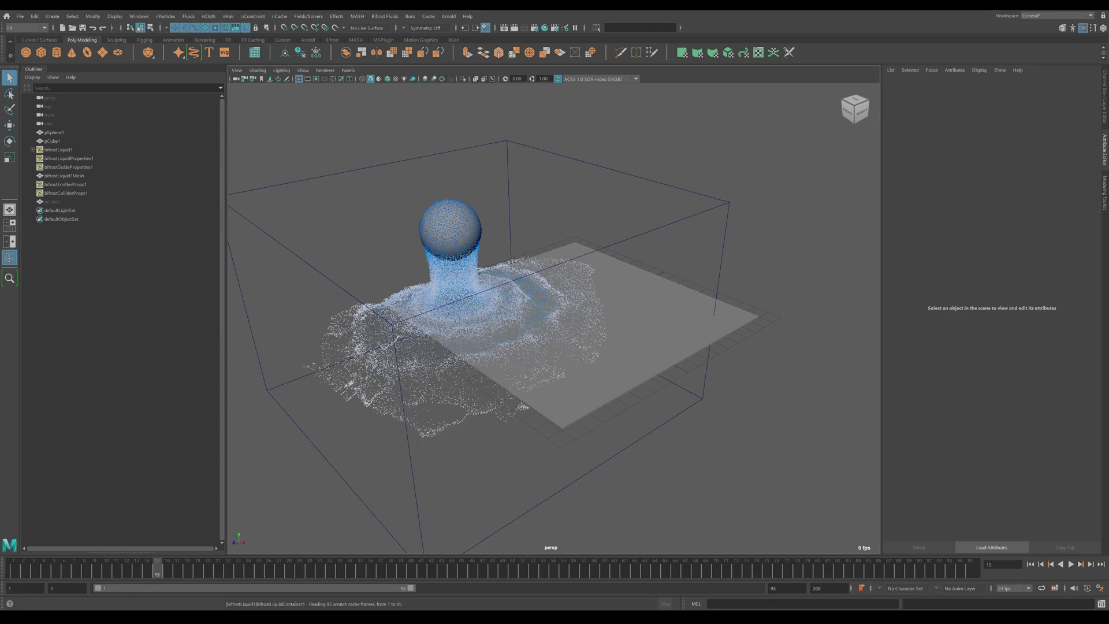
# - Scrub the cached simulation to frame 13, then switch to the RV player and play the collision comparison sequence
pyautogui.moveTo(163, 567); pyautogui.dragTo(137, 575)
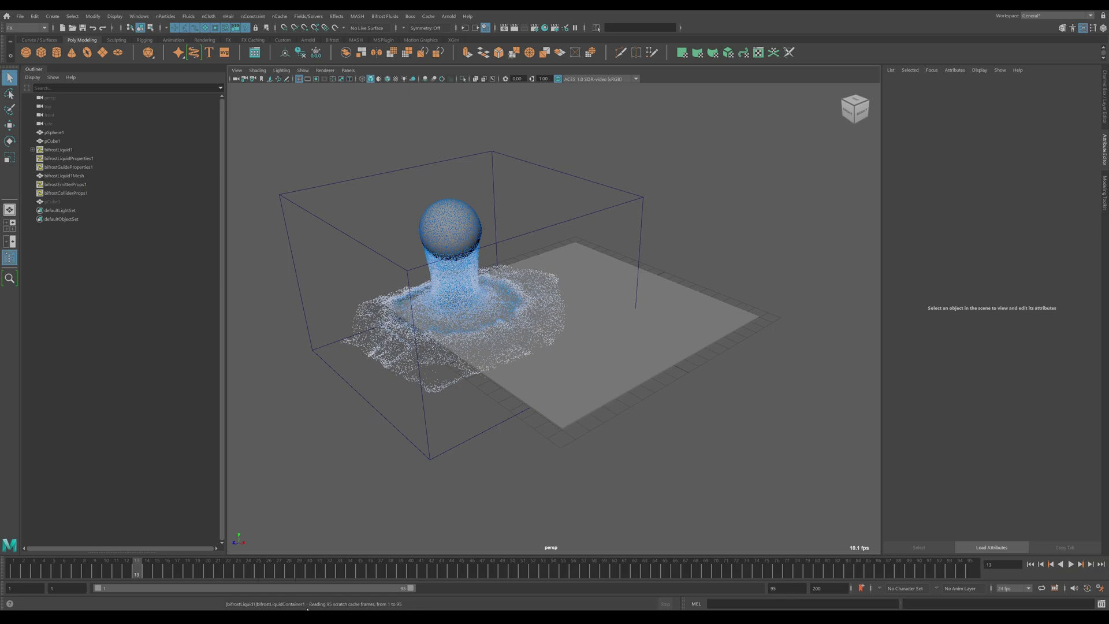
pyautogui.hotkey('alt', 'Tab')
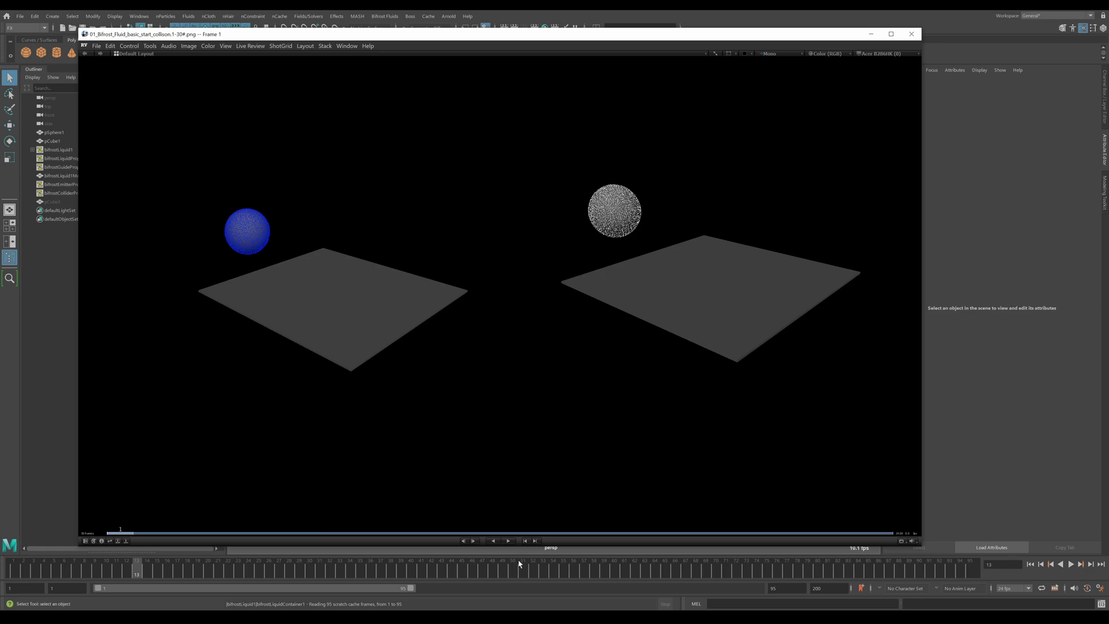
pyautogui.click(508, 541)
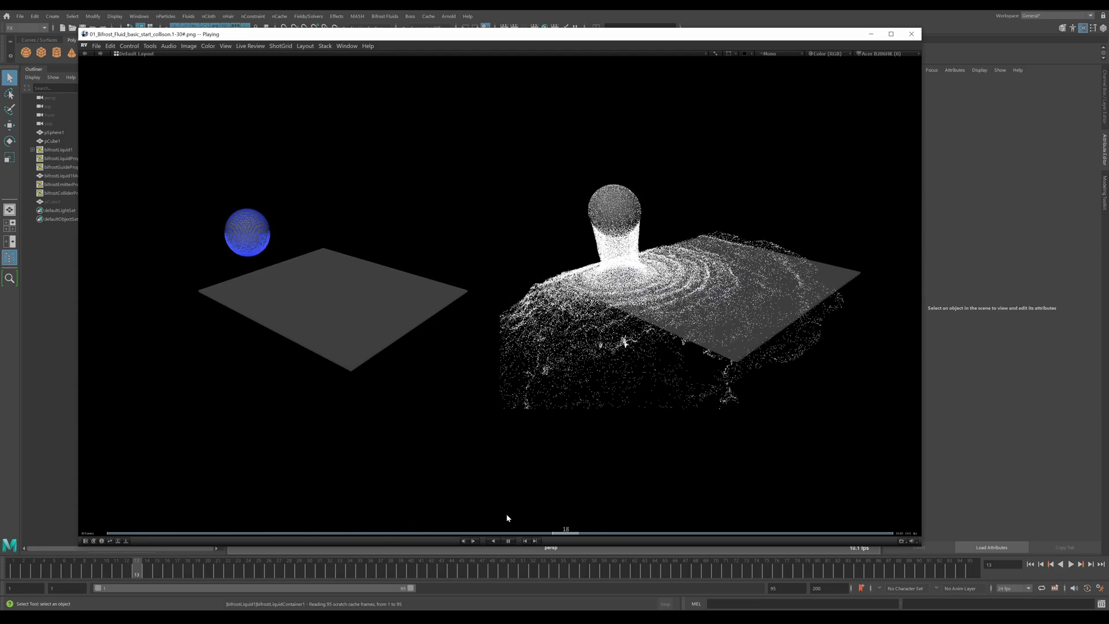
pyautogui.click(509, 543)
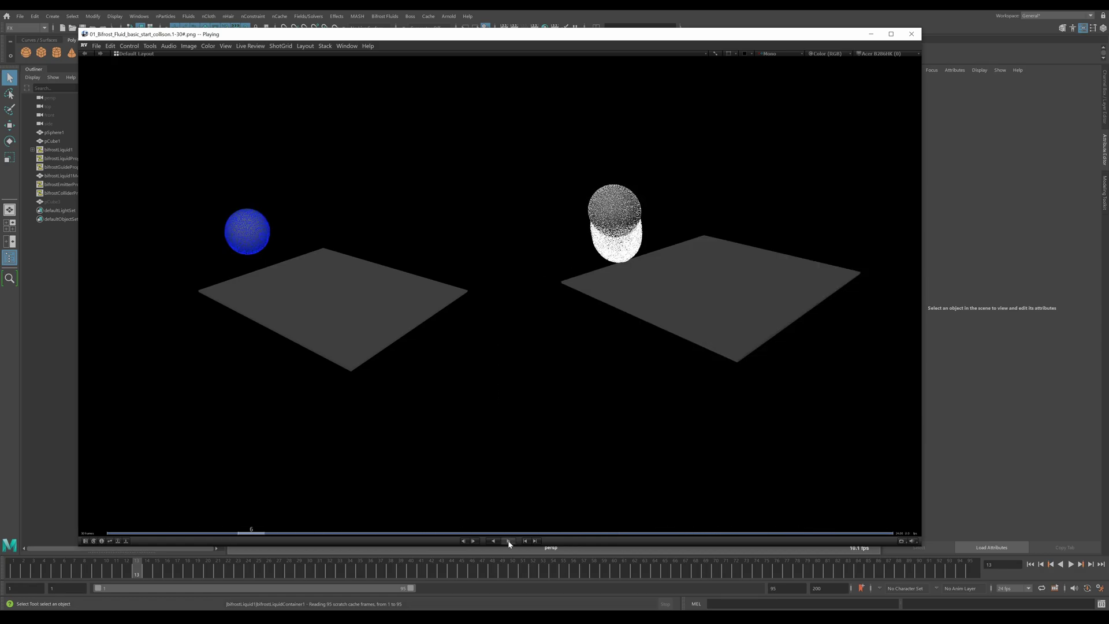
# - Scrub the side-by-side collision comparison to frames 25 and 24 and back to an earlier frame
pyautogui.moveTo(271, 536); pyautogui.dragTo(751, 535)
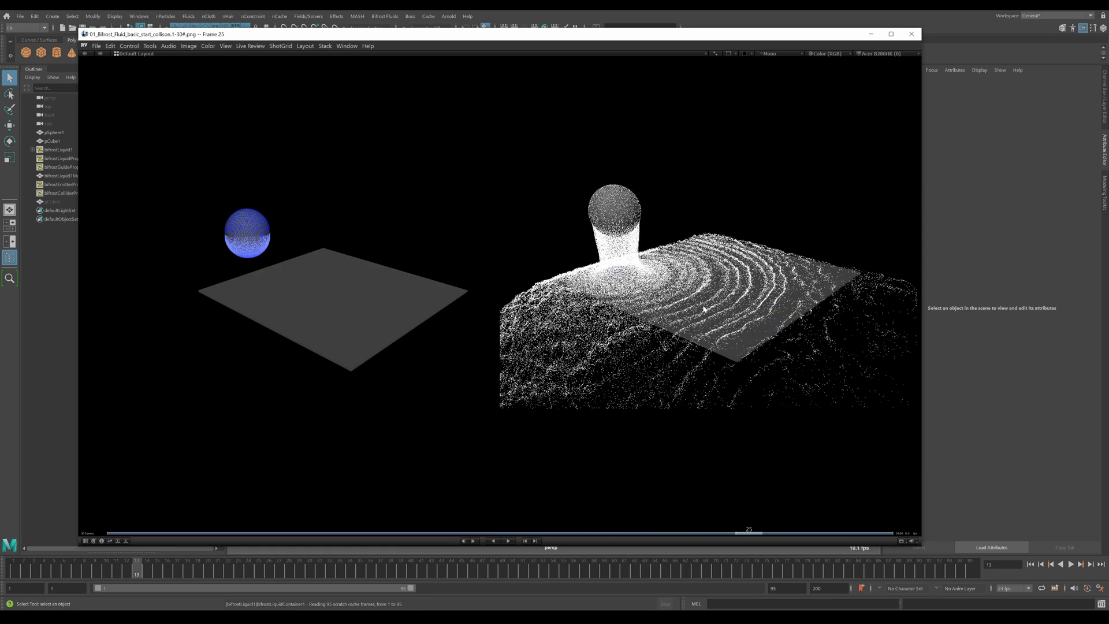
pyautogui.moveTo(745, 532)
pyautogui.mouseDown()
pyautogui.moveTo(183, 520)
pyautogui.moveTo(738, 537)
pyautogui.moveTo(726, 540)
pyautogui.mouseUp()
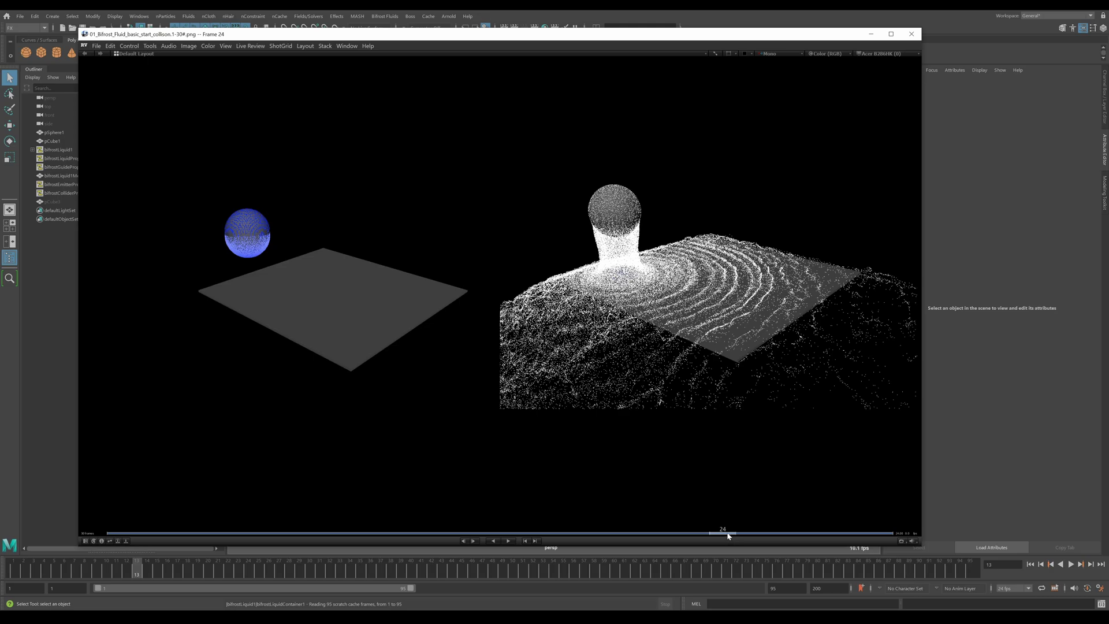
pyautogui.moveTo(729, 536); pyautogui.dragTo(562, 536)
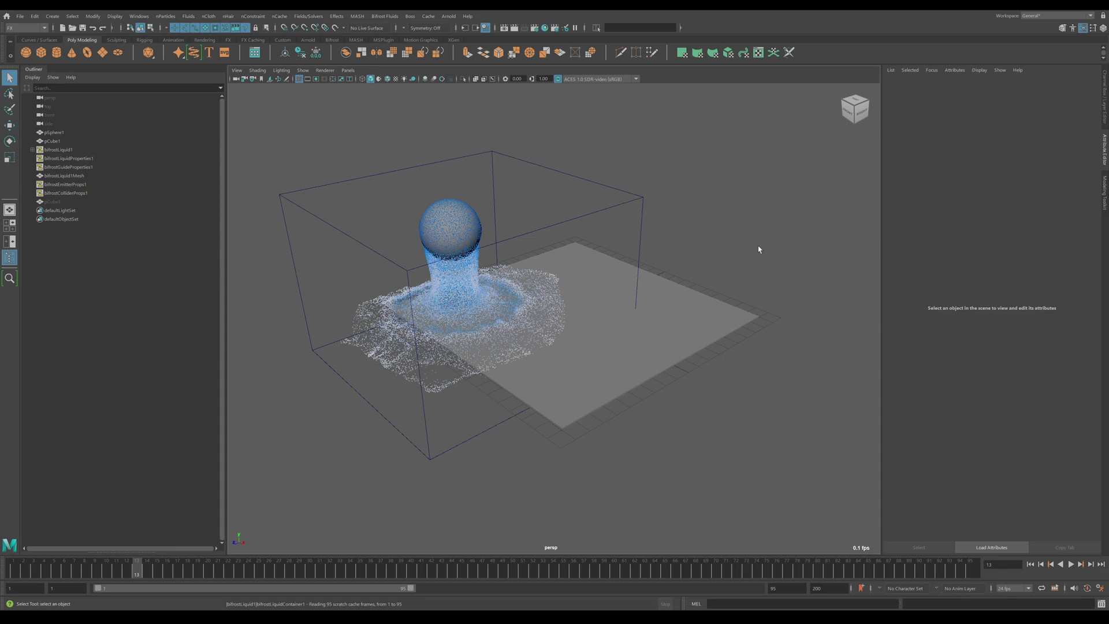
# - Switch back to Maya, select bifrostLiquidProperties1 and examine its gravity magnitude, transport steps and time stepping settings
pyautogui.click(55, 159)
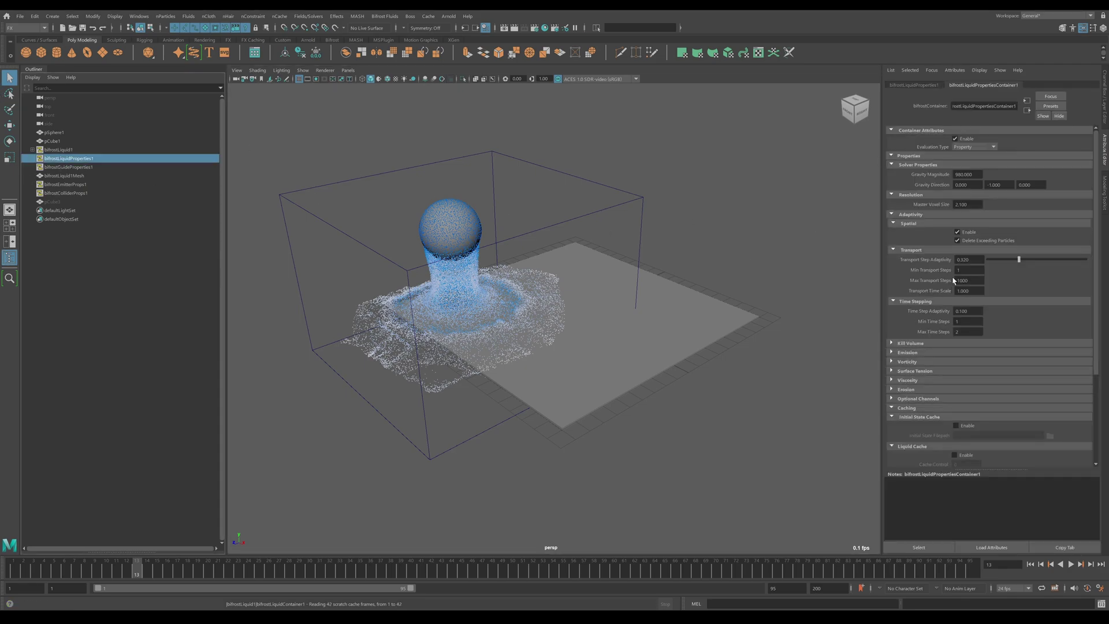
pyautogui.moveTo(951, 280)
pyautogui.moveTo(950, 174)
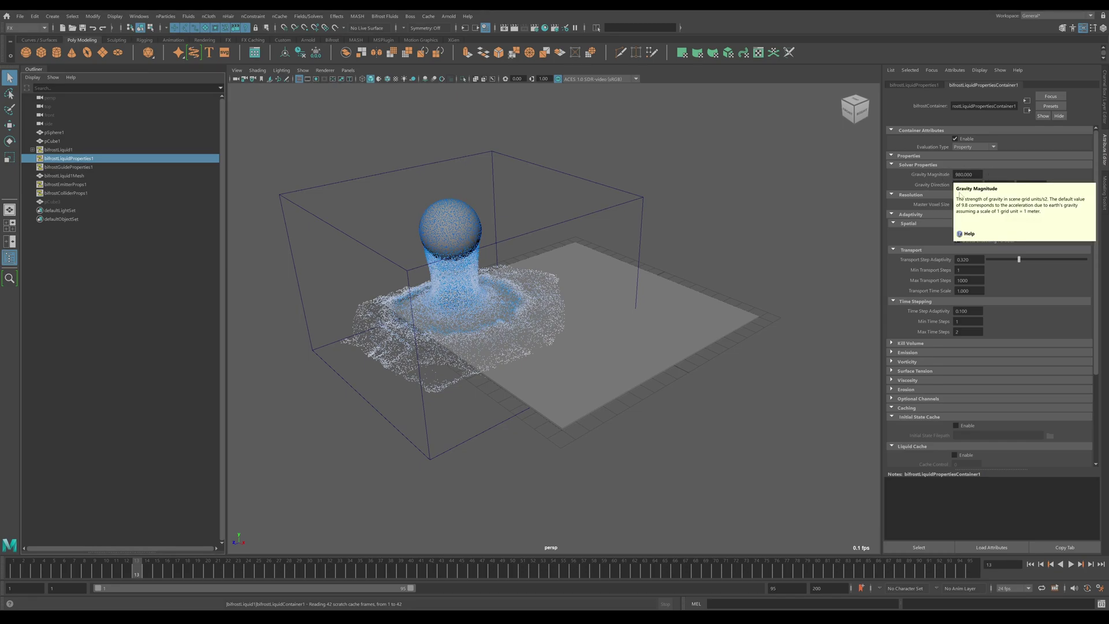
pyautogui.moveTo(965, 332)
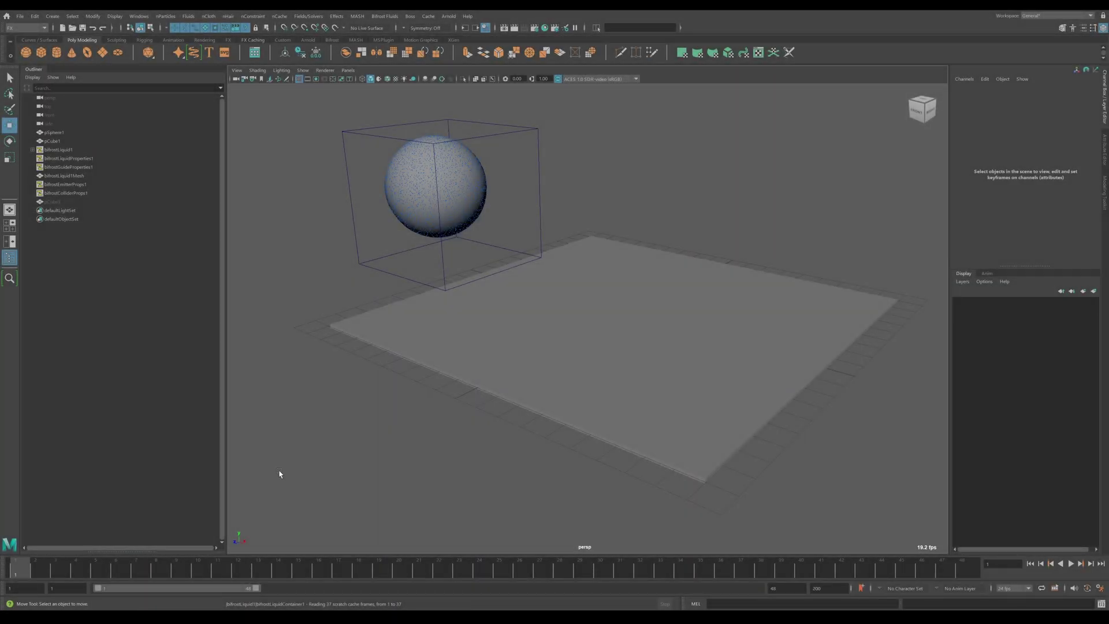
# - Play the cached liquid simulation over the cube floor and stop it at frame 18
pyautogui.hotkey('alt', 'v')
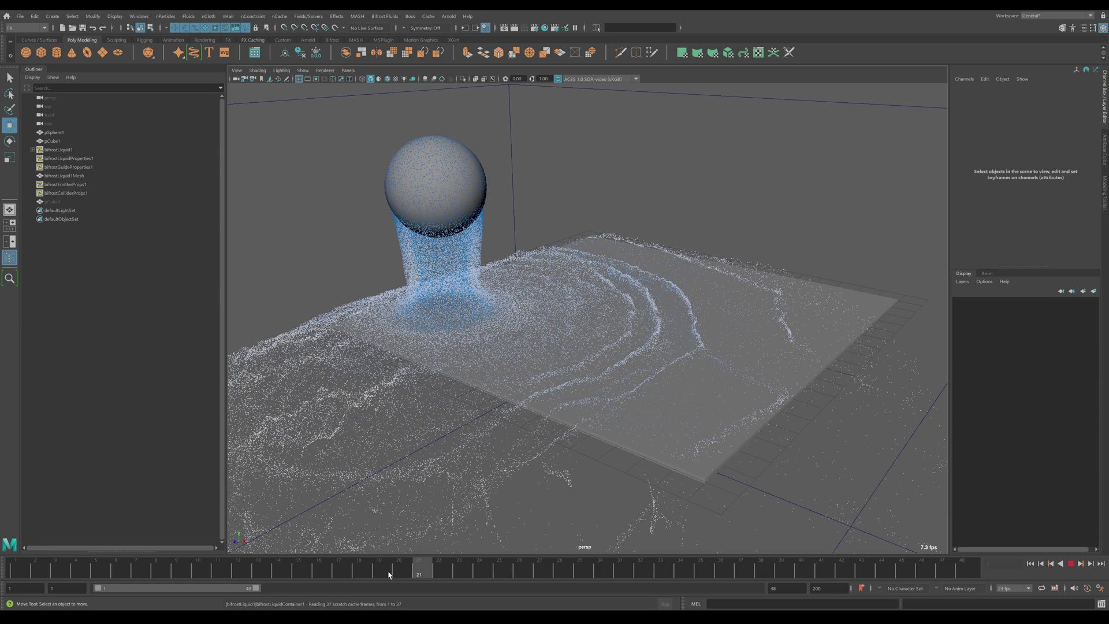
pyautogui.click(367, 575)
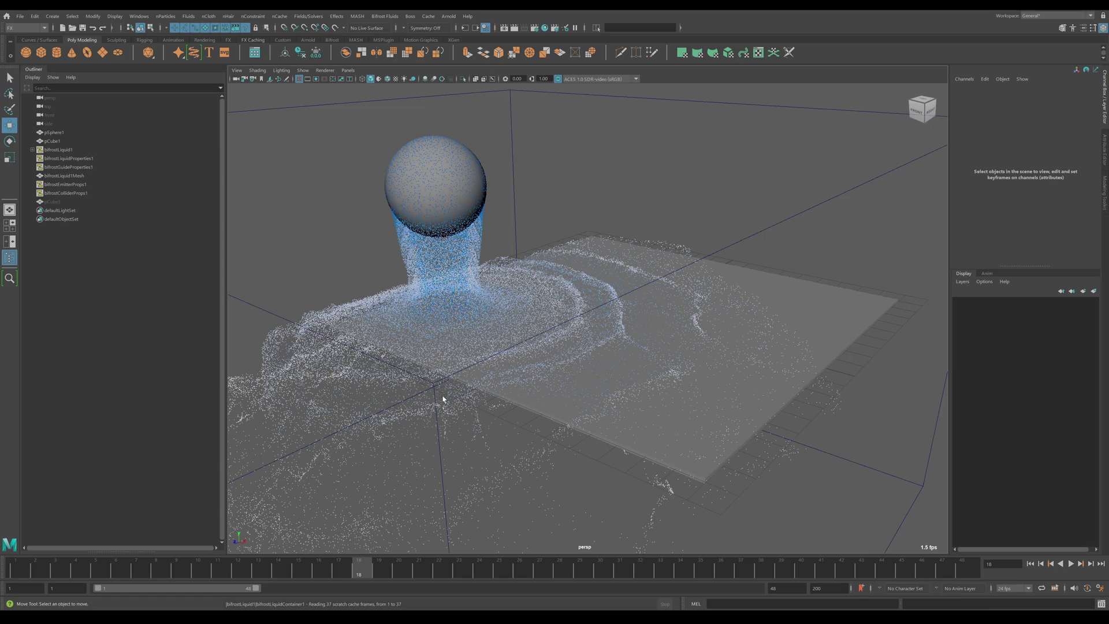
# - Scrub the cached simulation through frames 12, 13, 17 and 20 and examine the liquid spilling beyond the floor edge
pyautogui.moveTo(329, 572)
pyautogui.mouseDown()
pyautogui.moveTo(156, 574)
pyautogui.moveTo(341, 578)
pyautogui.moveTo(199, 578)
pyautogui.moveTo(251, 579)
pyautogui.mouseUp()
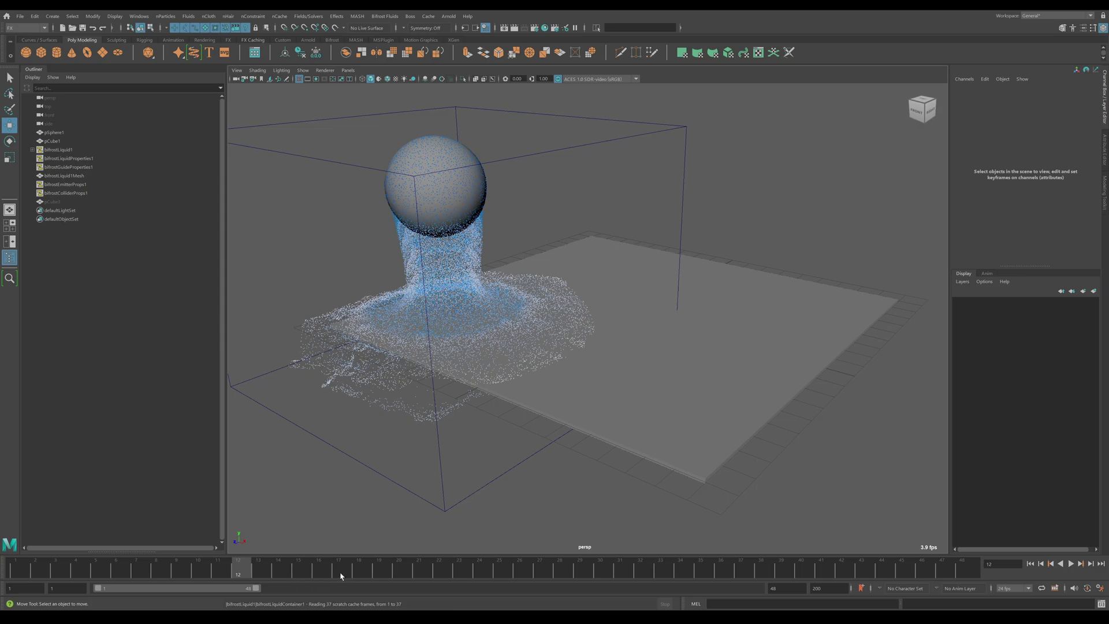
pyautogui.moveTo(237, 570); pyautogui.dragTo(257, 572)
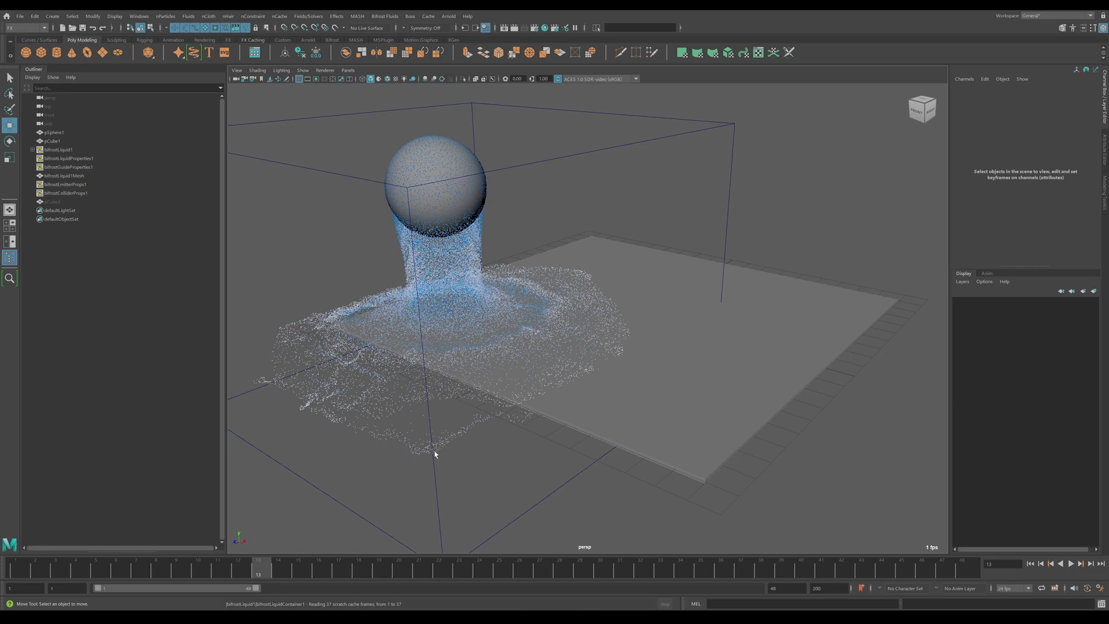
pyautogui.moveTo(264, 569)
pyautogui.mouseDown()
pyautogui.moveTo(383, 570)
pyautogui.moveTo(303, 572)
pyautogui.moveTo(342, 569)
pyautogui.mouseUp()
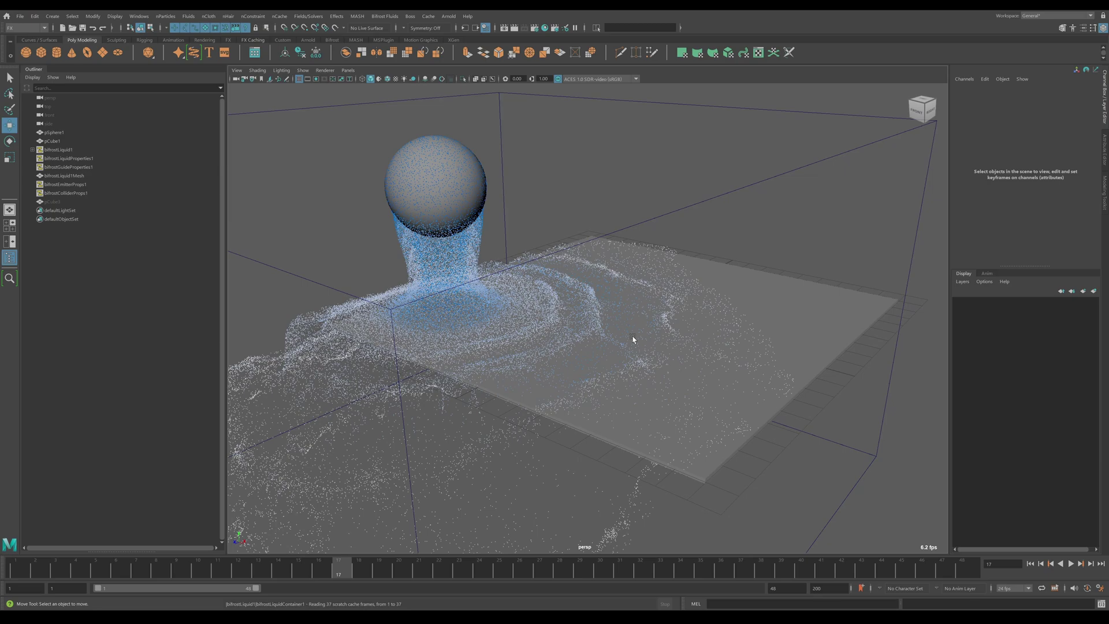
pyautogui.scroll(-5, 606, 414)
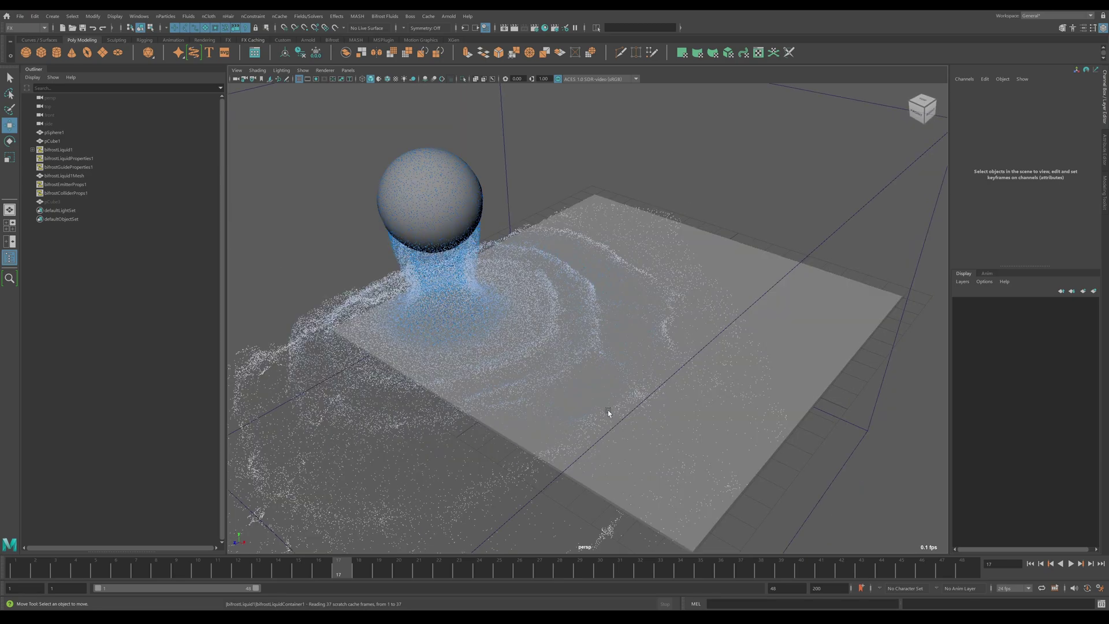
pyautogui.moveTo(350, 572); pyautogui.dragTo(401, 572)
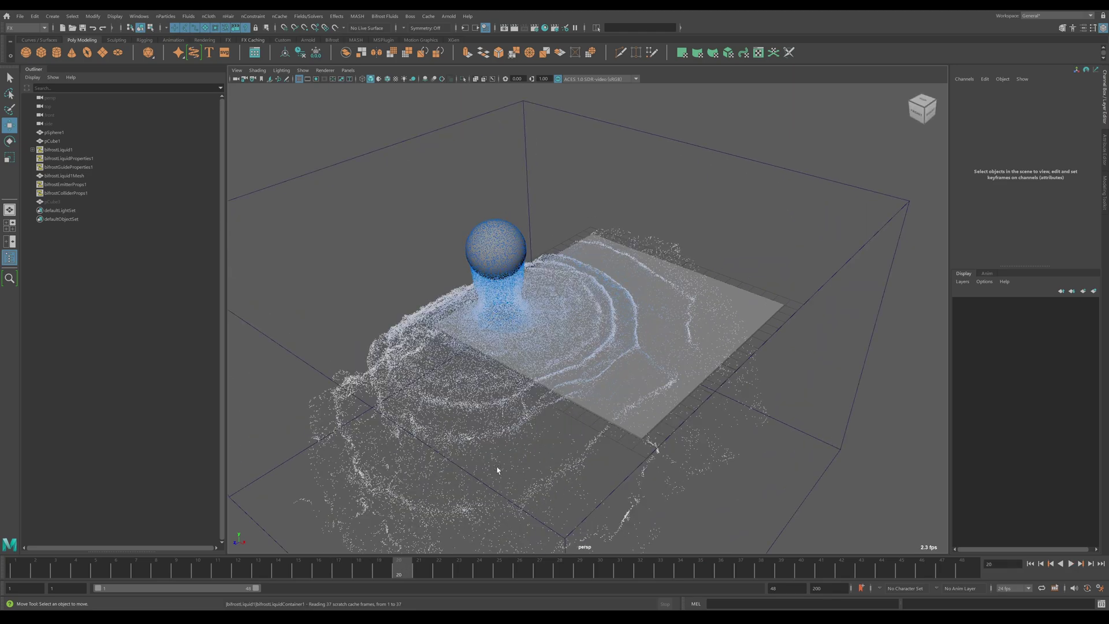
pyautogui.keyDown('alt'); pyautogui.moveTo(634, 385); pyautogui.dragTo(428, 439); pyautogui.keyUp('alt')
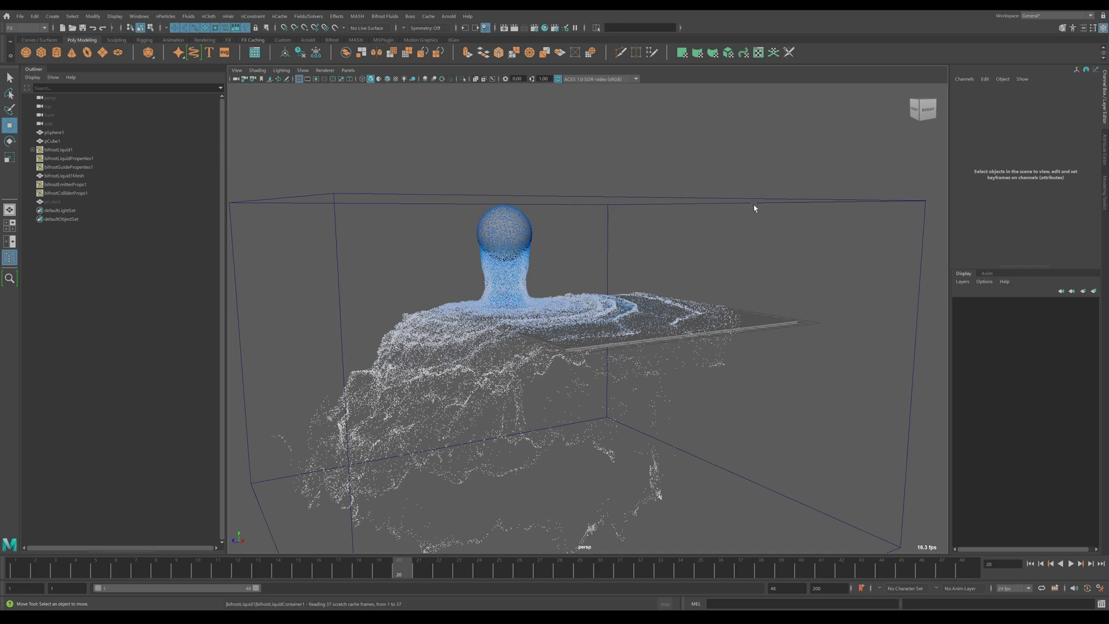
# - Select the Bifrost liquid by its bounding box and add a killplane to it
pyautogui.press('q')
pyautogui.click(777, 201)
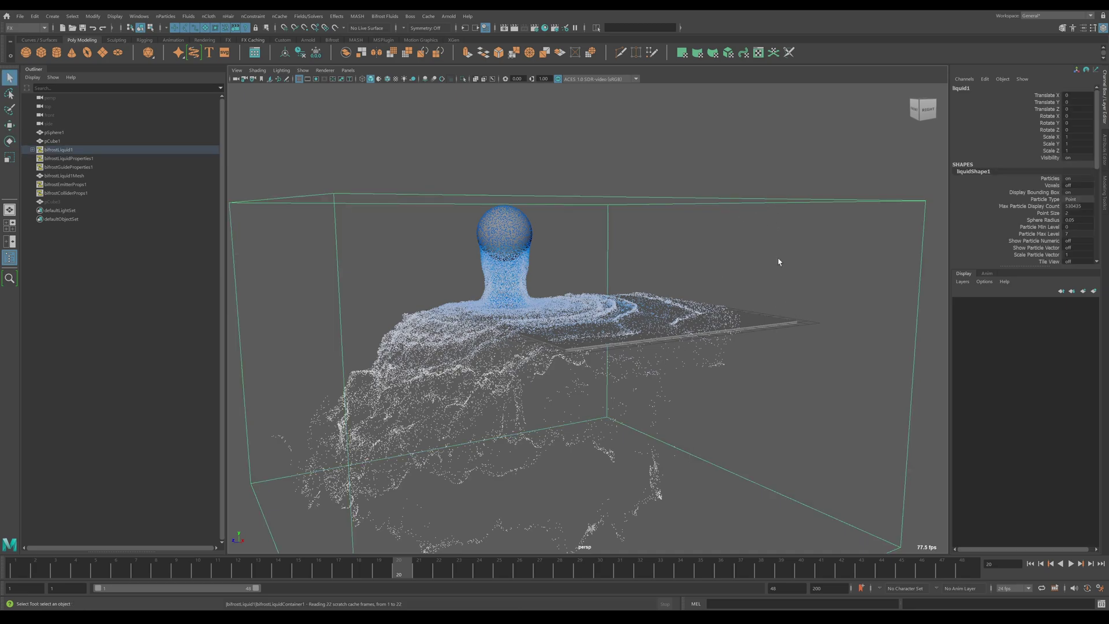
pyautogui.click(385, 17)
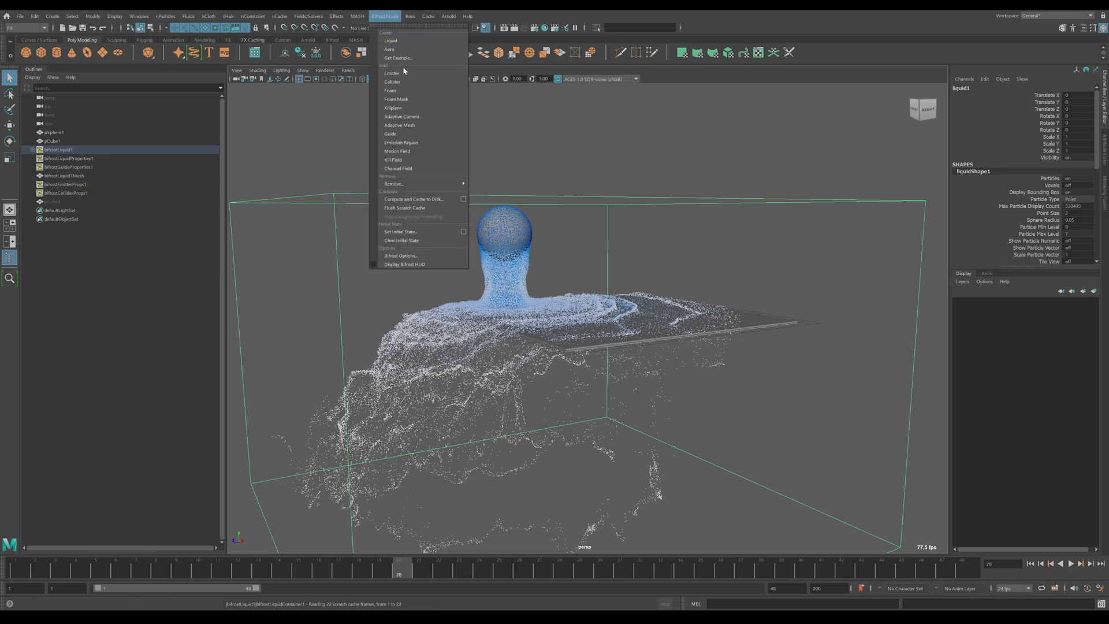
pyautogui.click(394, 108)
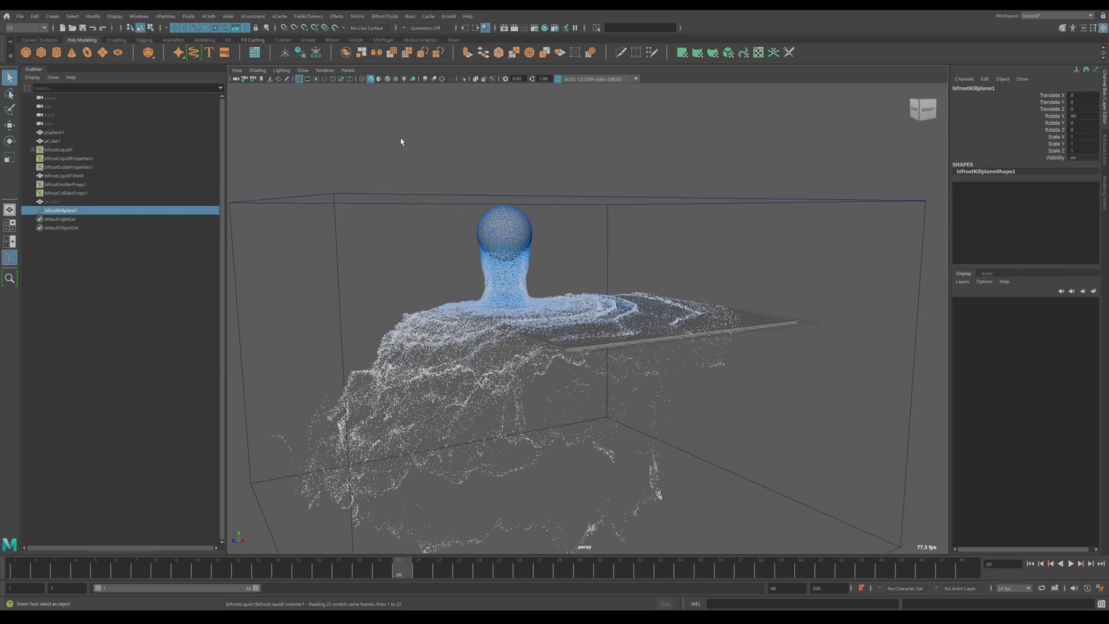
# - Return to frame 1 and scale the killplane uniformly to about 103 so it extends slightly past the floor
pyautogui.click(1031, 563)
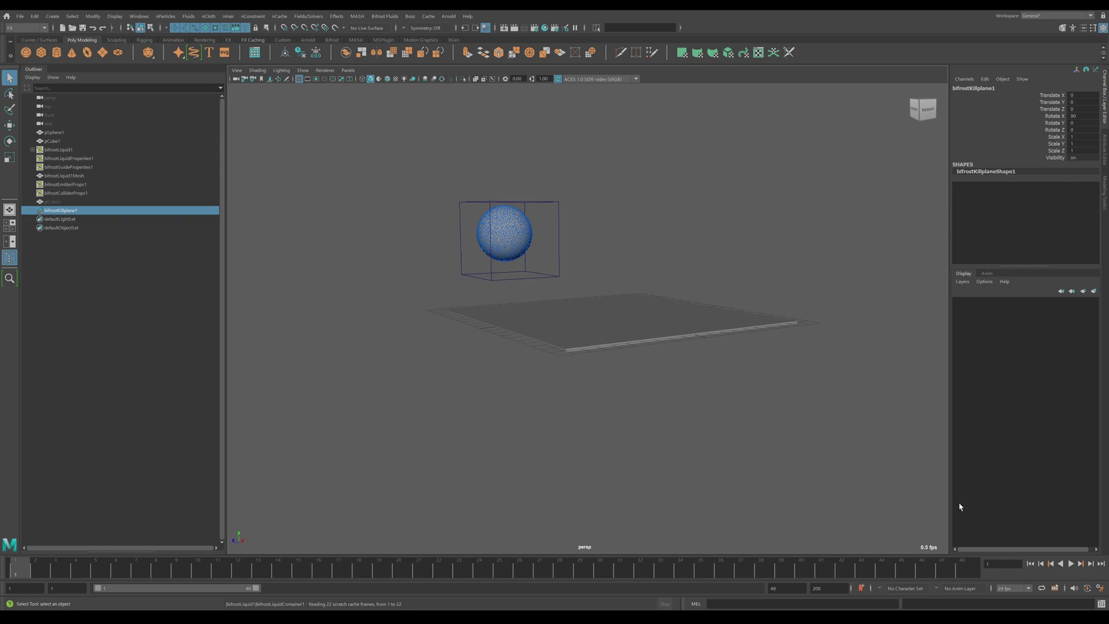
pyautogui.scroll(3, 595, 317)
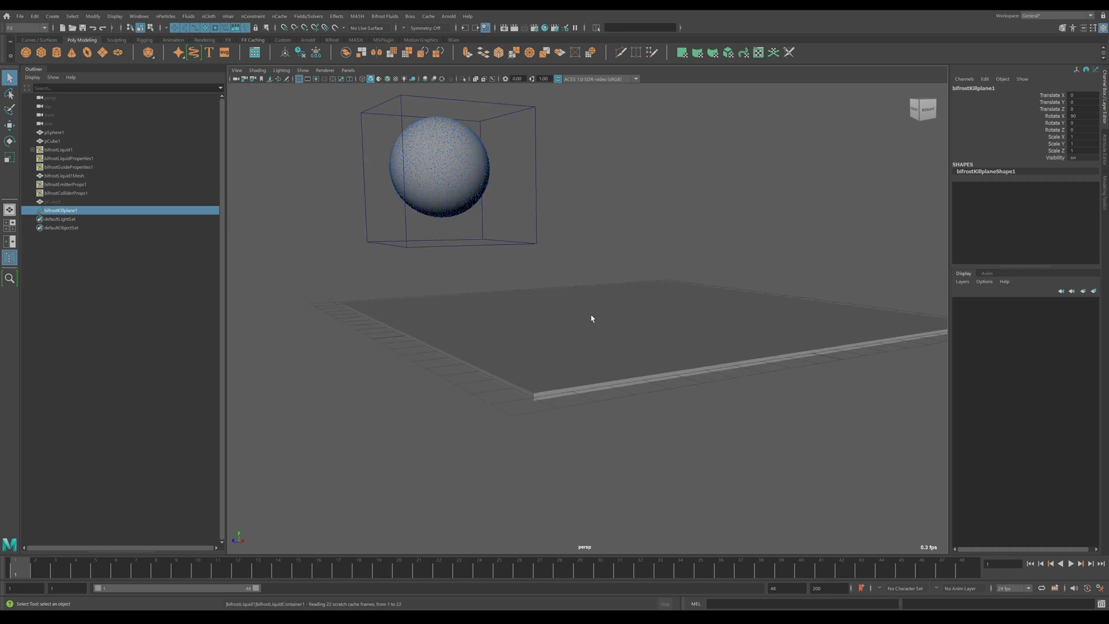
pyautogui.scroll(5, 619, 333)
pyautogui.scroll(-5, 619, 332)
pyautogui.press('4')
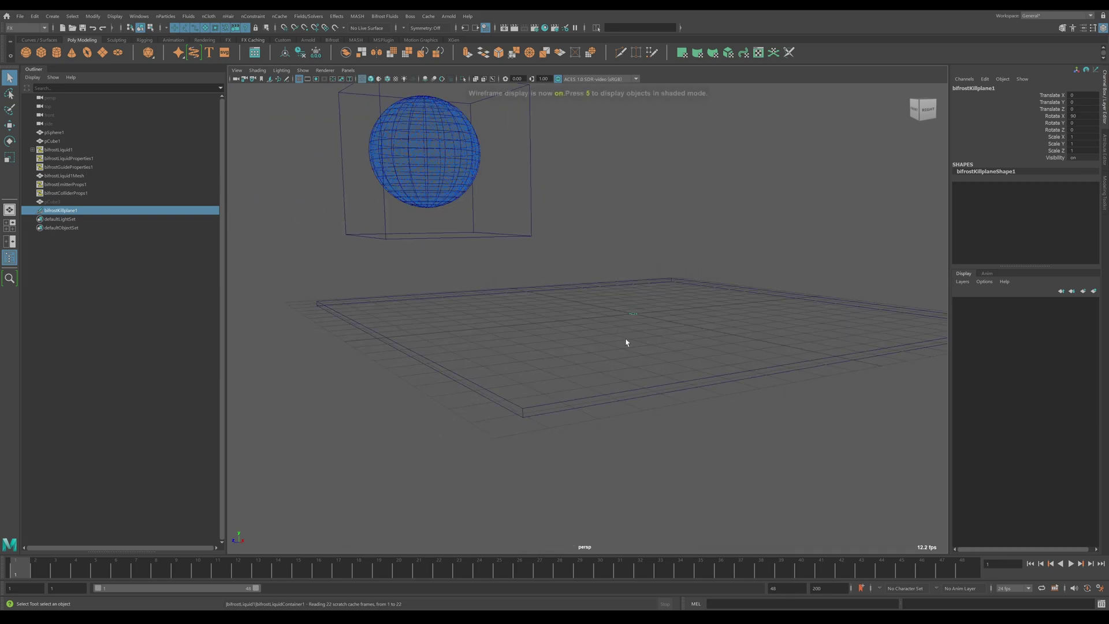
pyautogui.scroll(1, 632, 323)
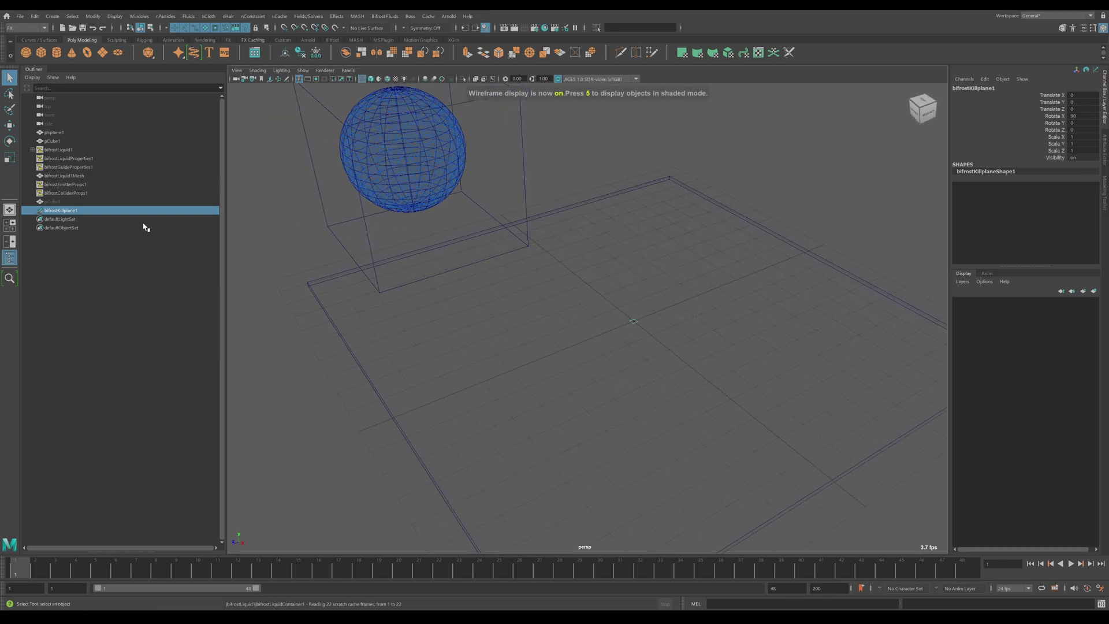
pyautogui.press('r')
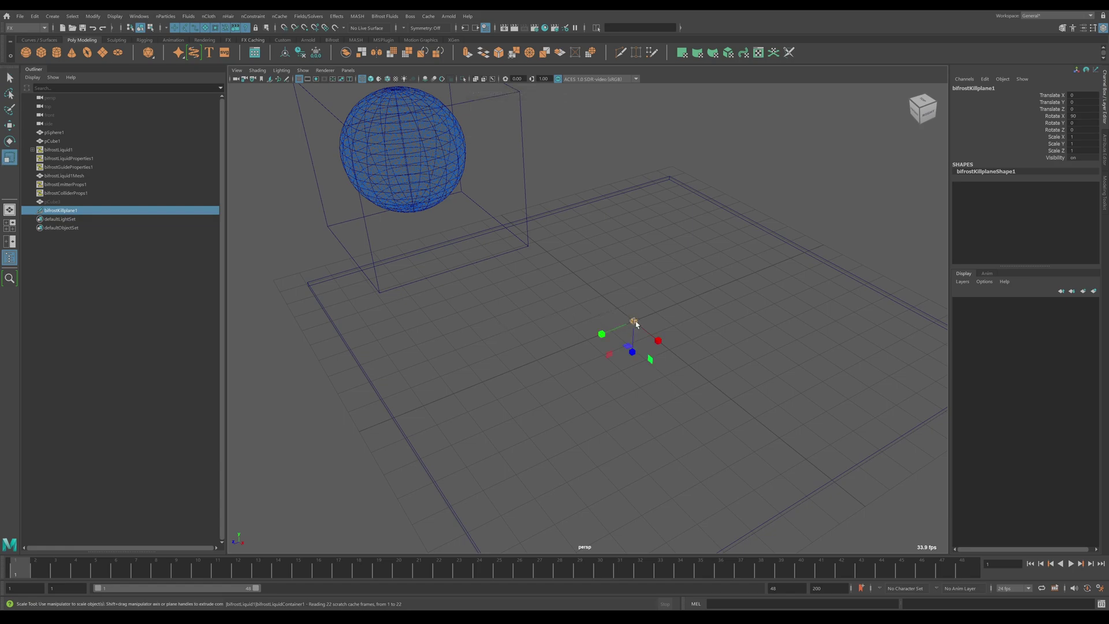
pyautogui.moveTo(662, 307)
pyautogui.mouseDown(button='middle')
pyautogui.moveTo(923, 181)
pyautogui.moveTo(951, 119)
pyautogui.moveTo(1047, 114)
pyautogui.mouseUp(button='middle')
pyautogui.press('5')
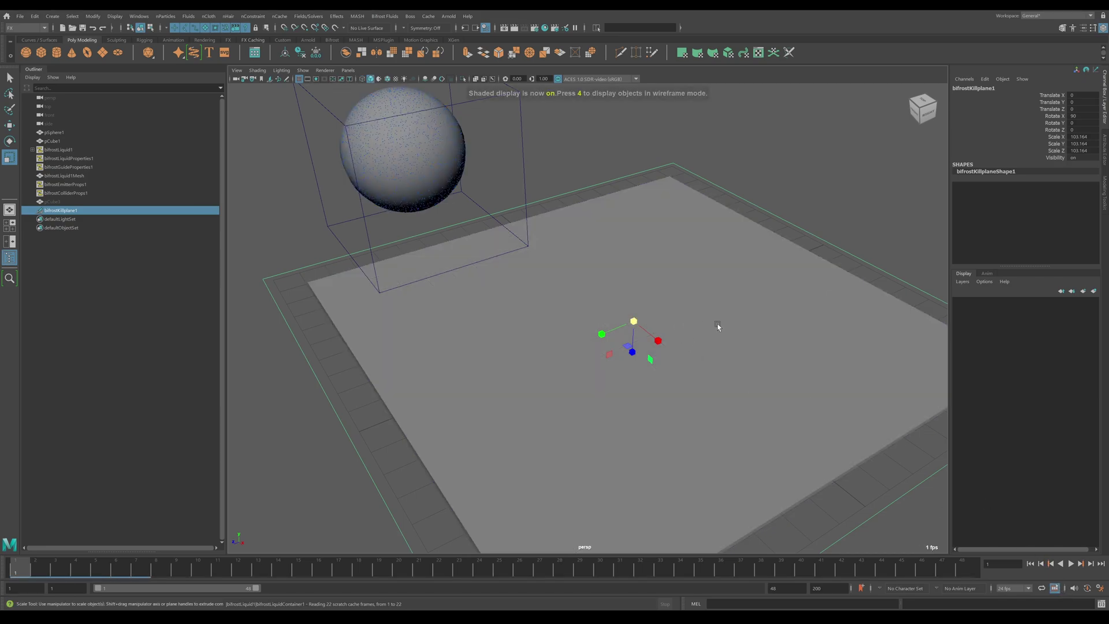
# - Scrub the simulation to frame 13 and inspect from the side how the liquid behaves at the killplane near the floor edge
pyautogui.scroll(-1, 718, 327)
pyautogui.scroll(-2, 733, 330)
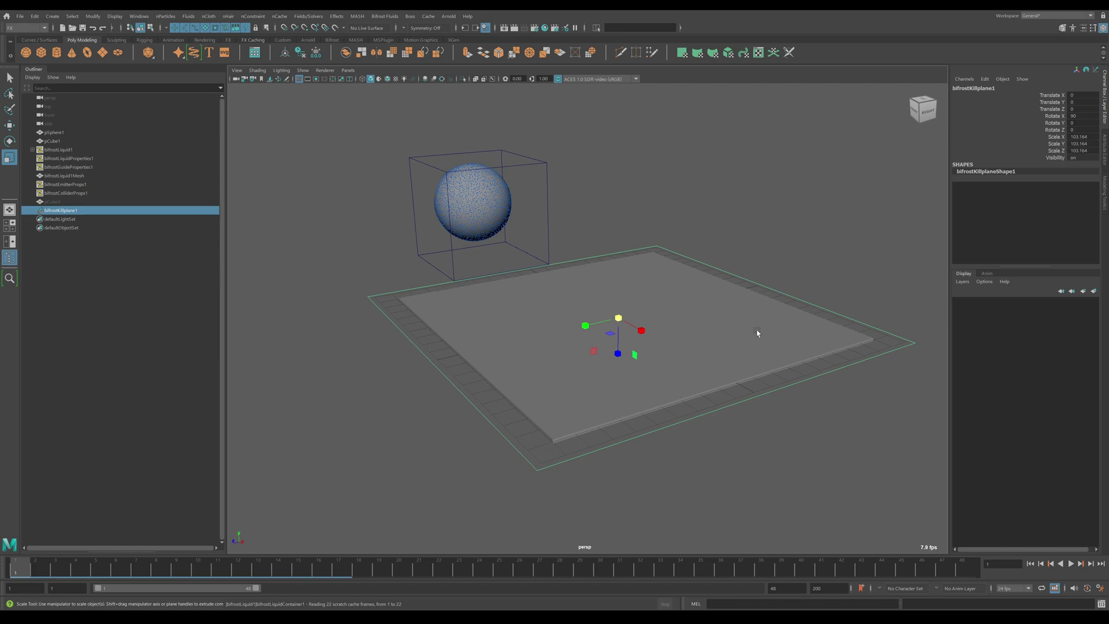
pyautogui.moveTo(190, 569); pyautogui.dragTo(263, 573)
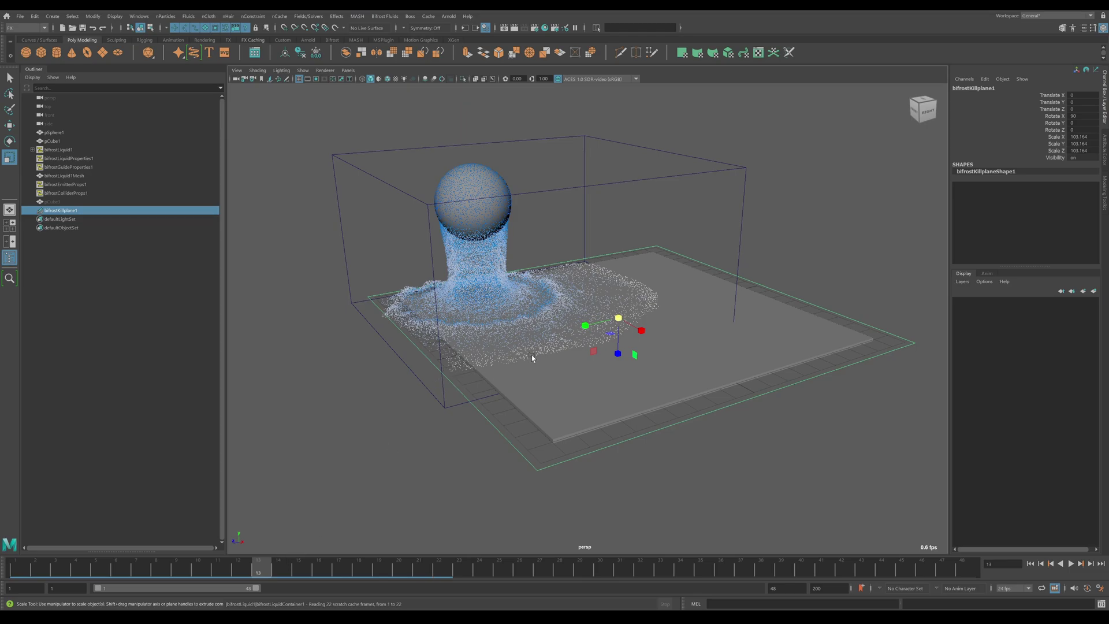
pyautogui.scroll(3, 480, 366)
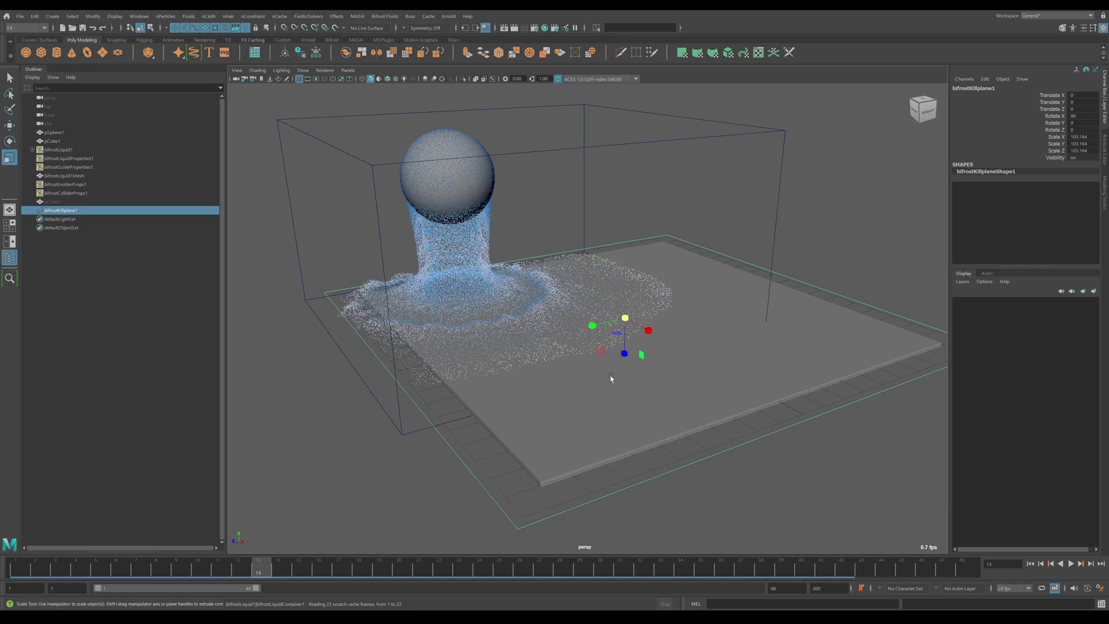
pyautogui.keyDown('alt'); pyautogui.moveTo(730, 363); pyautogui.dragTo(726, 361); pyautogui.keyUp('alt')
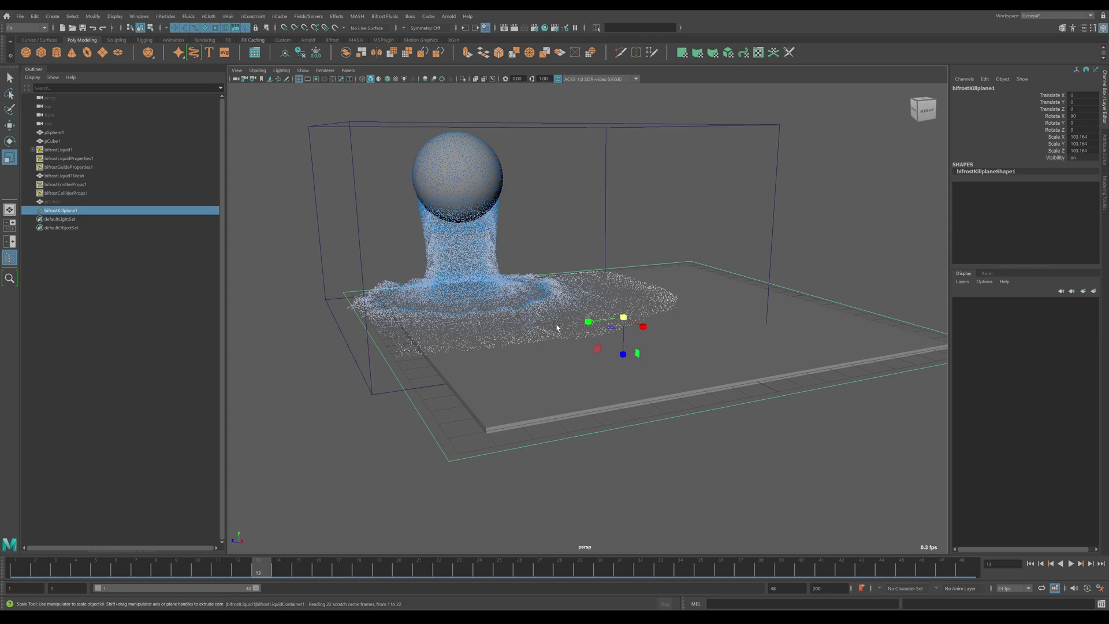
pyautogui.scroll(4, 434, 321)
pyautogui.keyDown('alt'); pyautogui.moveTo(433, 321); pyautogui.dragTo(587, 306, button='middle'); pyautogui.keyUp('alt')
pyautogui.keyDown('alt'); pyautogui.moveTo(587, 305); pyautogui.dragTo(579, 302); pyautogui.keyUp('alt')
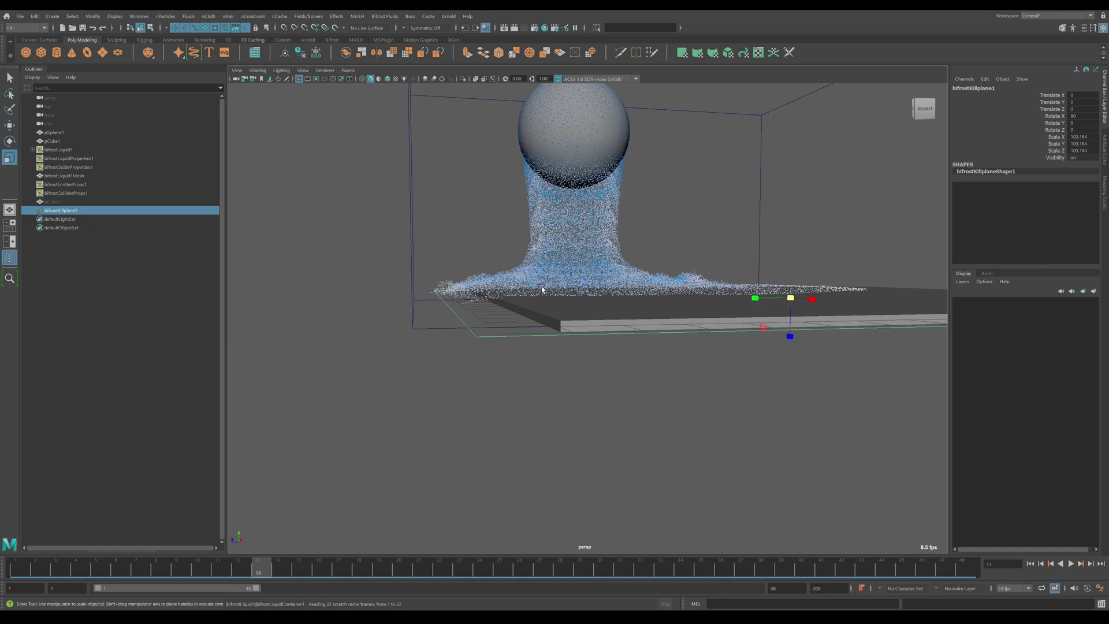
pyautogui.keyDown('alt'); pyautogui.moveTo(622, 295); pyautogui.dragTo(622, 294); pyautogui.keyUp('alt')
pyautogui.moveTo(500, 293)
pyautogui.keyDown('alt'); pyautogui.mouseDown()
pyautogui.moveTo(511, 292)
pyautogui.moveTo(505, 299)
pyautogui.mouseUp(); pyautogui.keyUp('alt')
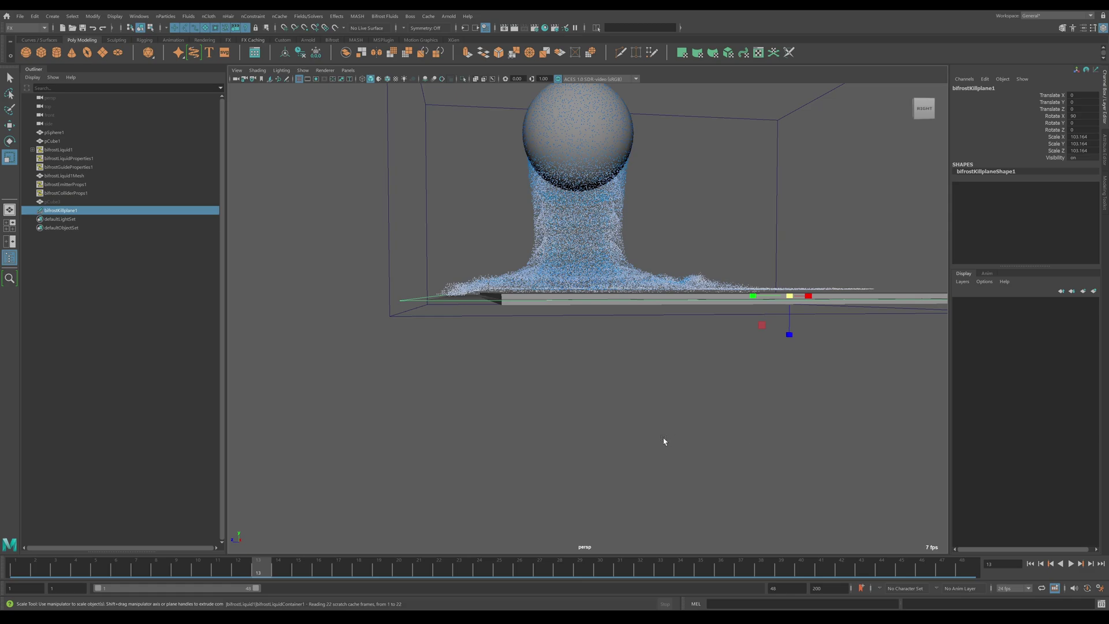
pyautogui.scroll(-3, 664, 440)
pyautogui.keyDown('alt'); pyautogui.moveTo(664, 441); pyautogui.dragTo(733, 428); pyautogui.keyUp('alt')
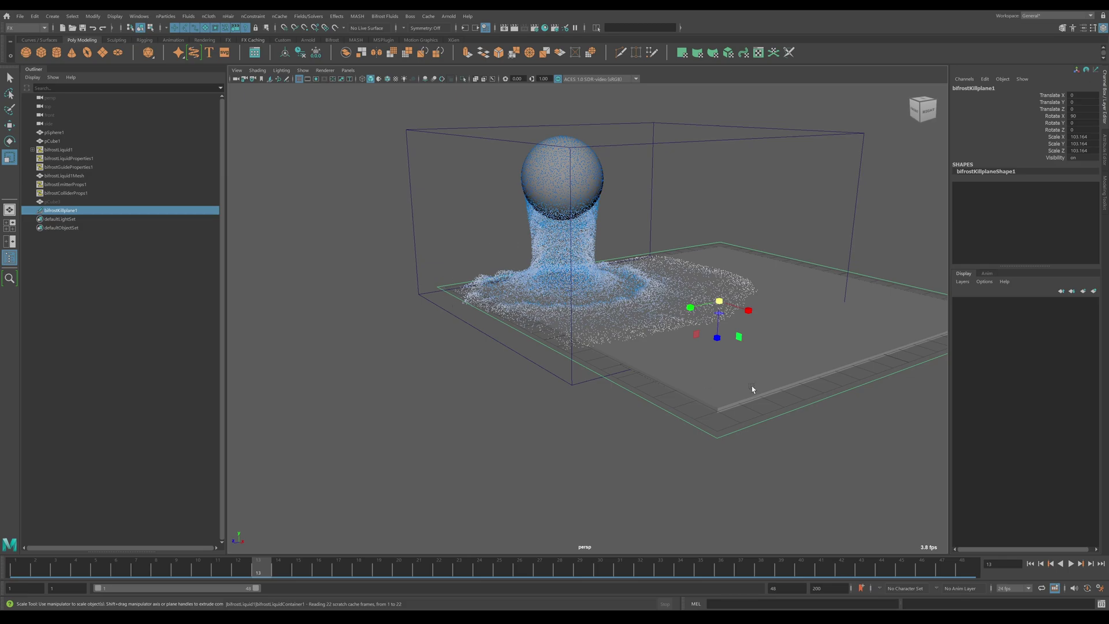
# - Adjust the killplane's uniform scale to 103.064 and move it straight down well below the floor
pyautogui.moveTo(743, 388); pyautogui.dragTo(739, 387, button='middle')
pyautogui.press('w')
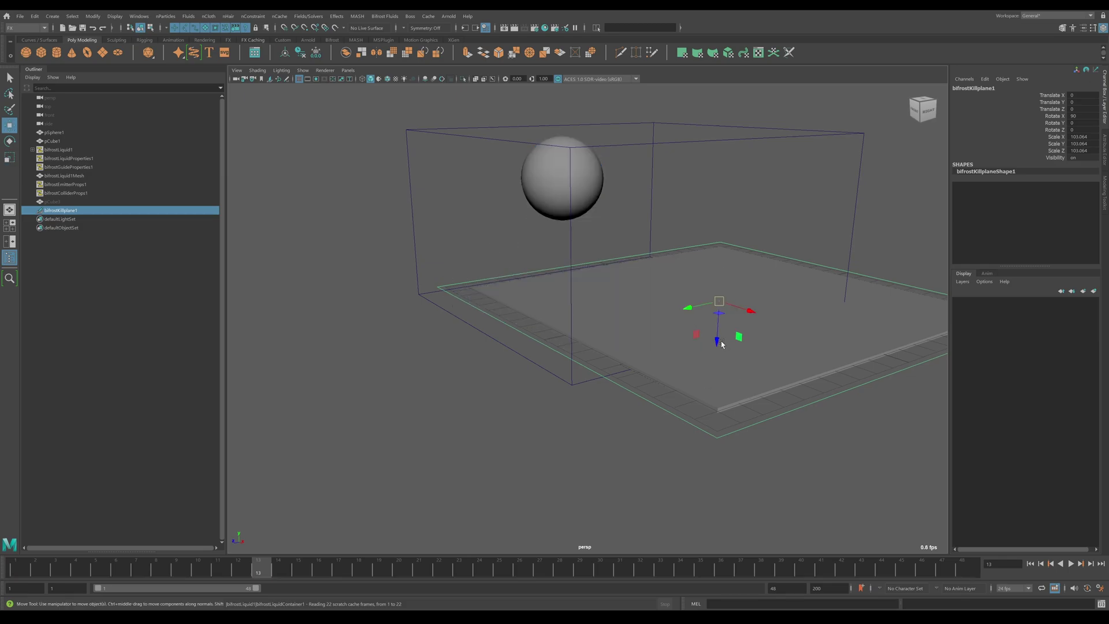
pyautogui.moveTo(717, 339); pyautogui.dragTo(713, 412)
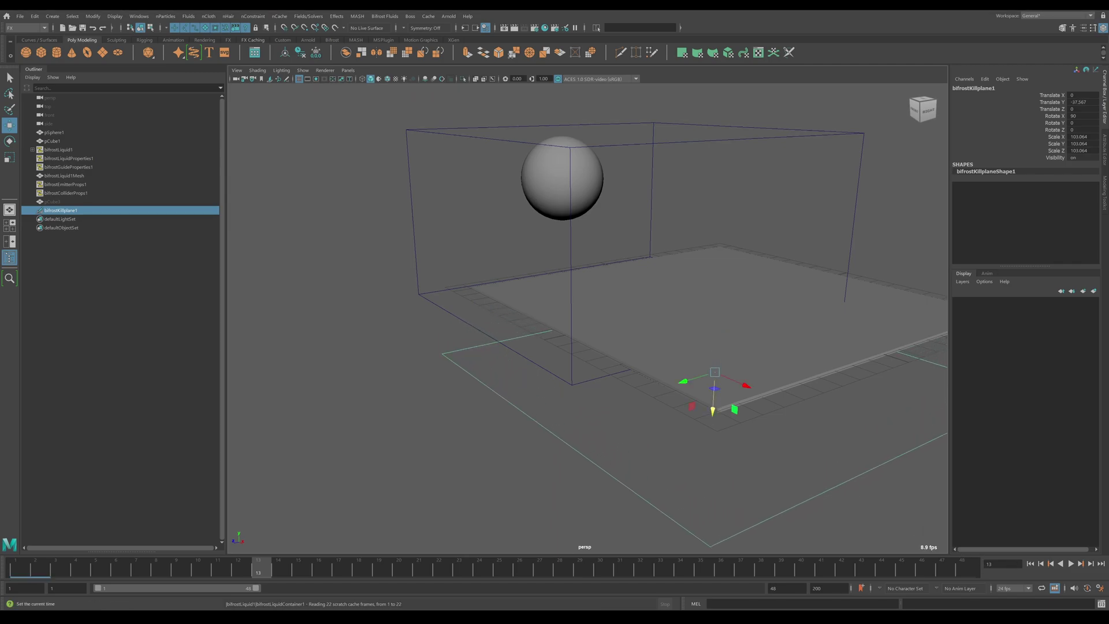
# - Replay the simulation from frame 1 to frame 14, advance to frame 21, and examine where the falling liquid meets the lowered killplane
pyautogui.click(1031, 563)
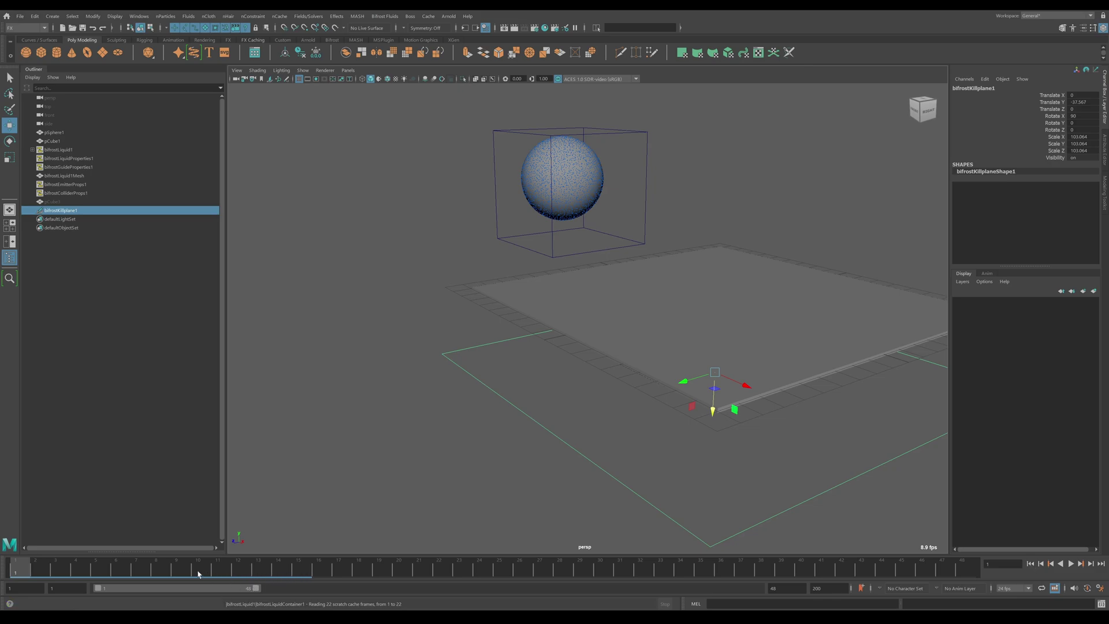
pyautogui.hotkey('alt', 'v')
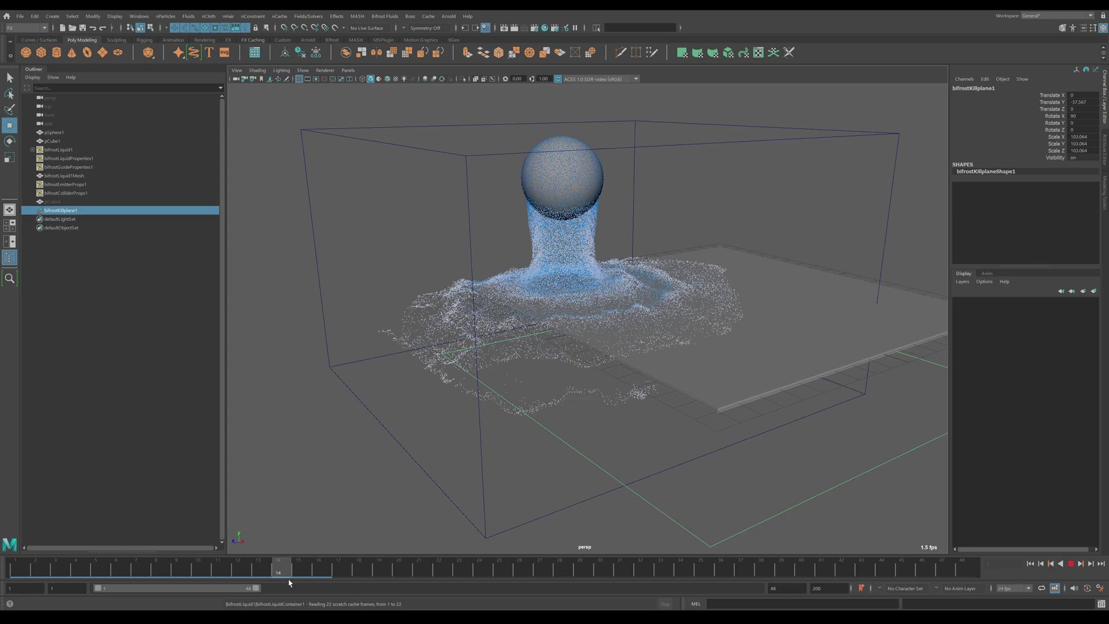
pyautogui.press('Escape')
pyautogui.keyDown('alt'); pyautogui.moveTo(448, 445); pyautogui.dragTo(433, 434); pyautogui.keyUp('alt')
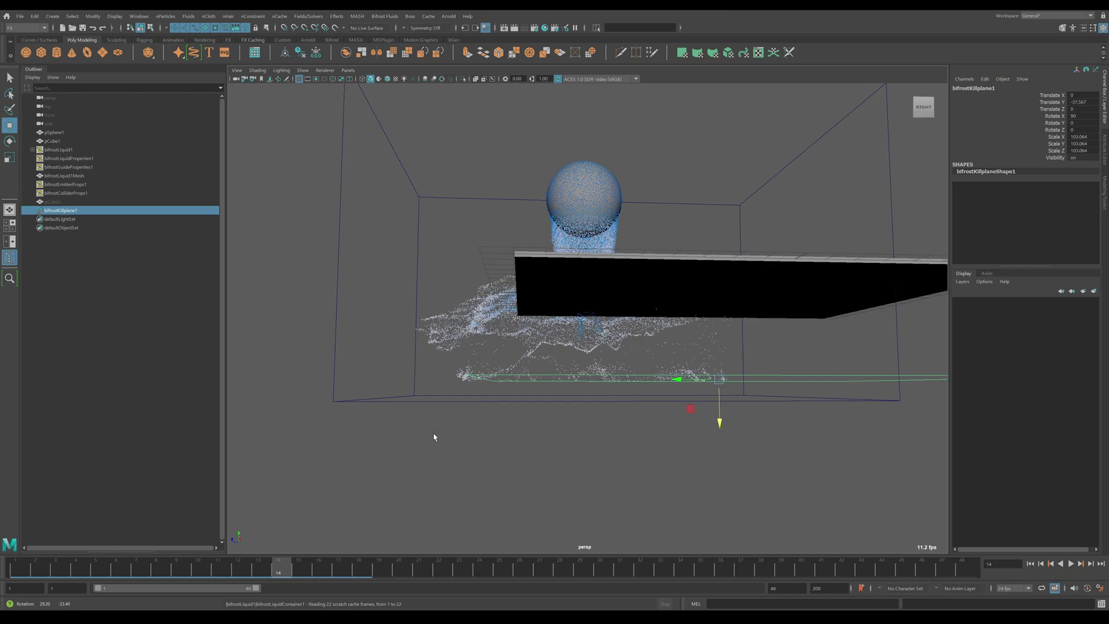
pyautogui.click(357, 574)
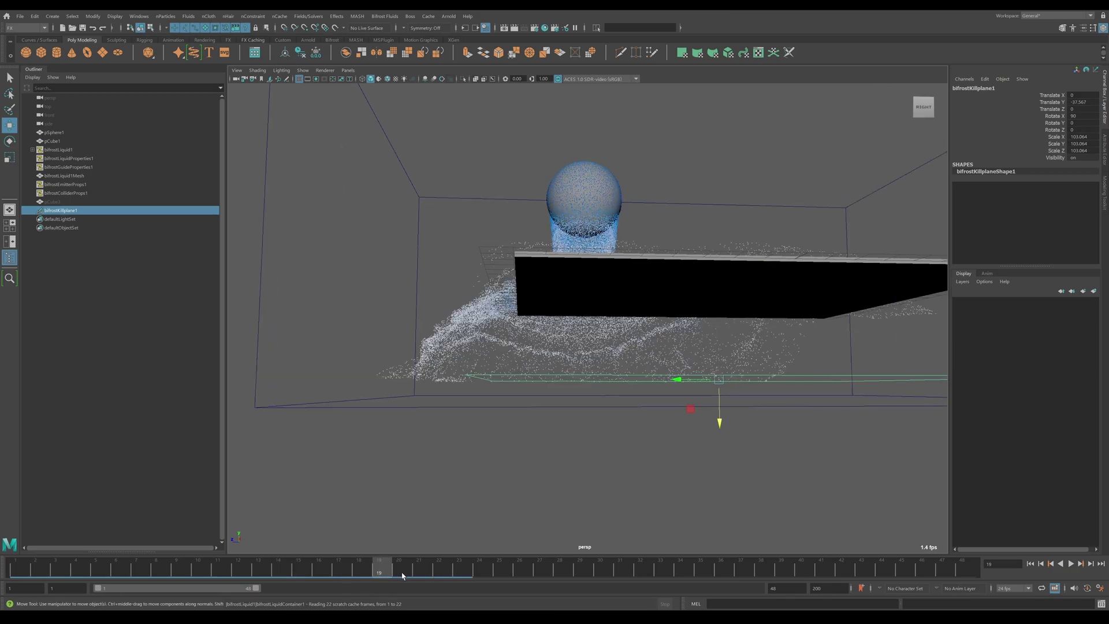
pyautogui.keyDown('alt'); pyautogui.moveTo(592, 350); pyautogui.dragTo(701, 390); pyautogui.keyUp('alt')
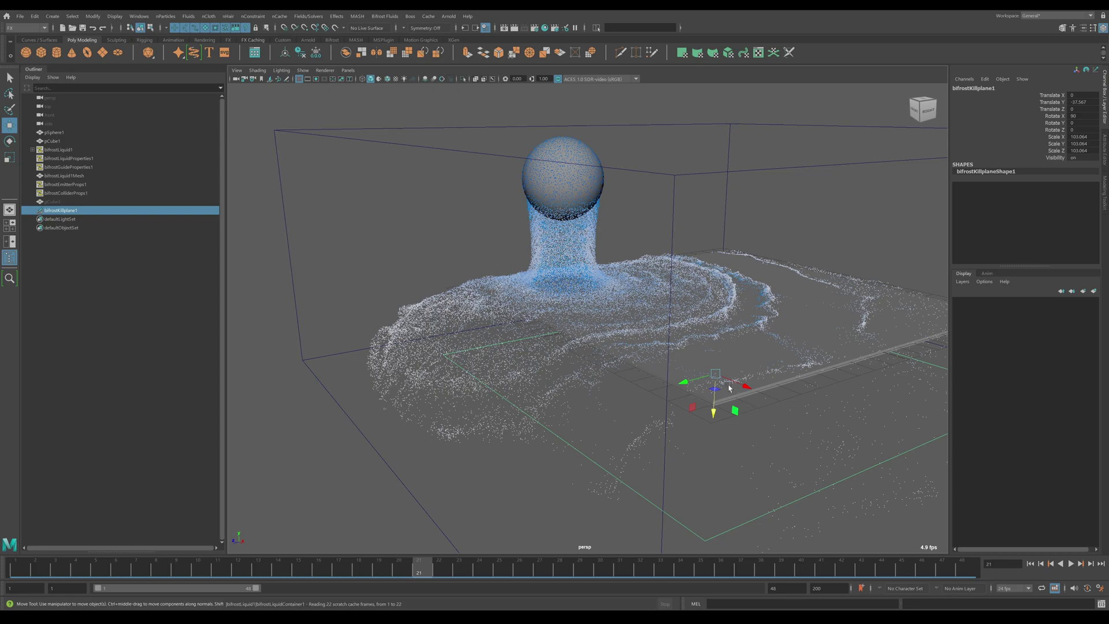
pyautogui.scroll(-5, 731, 390)
pyautogui.scroll(-5, 704, 354)
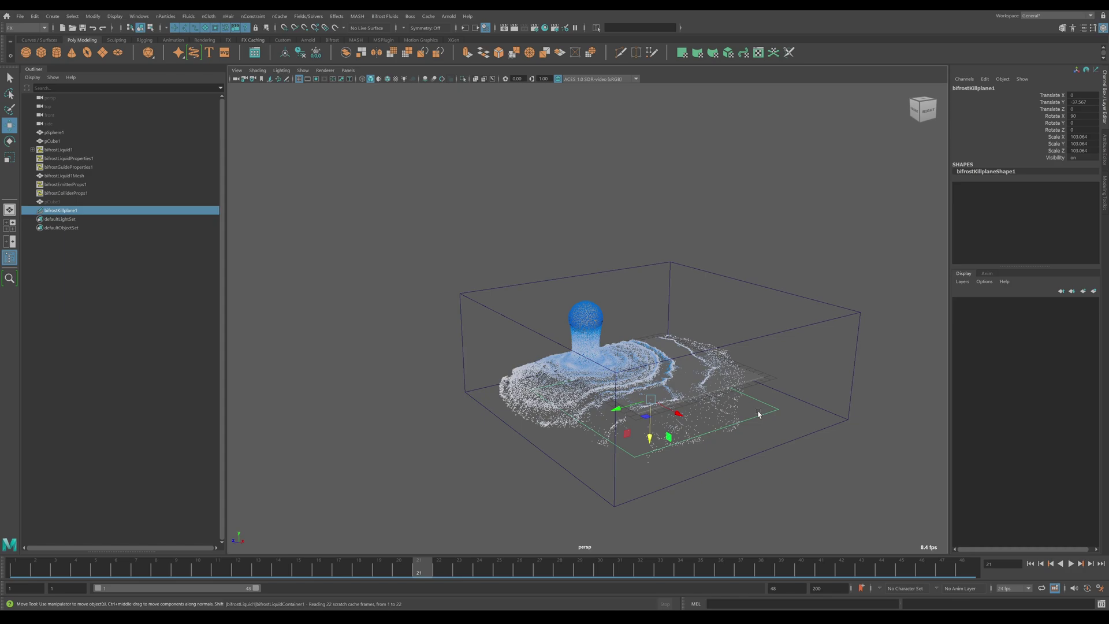
pyautogui.scroll(3, 756, 353)
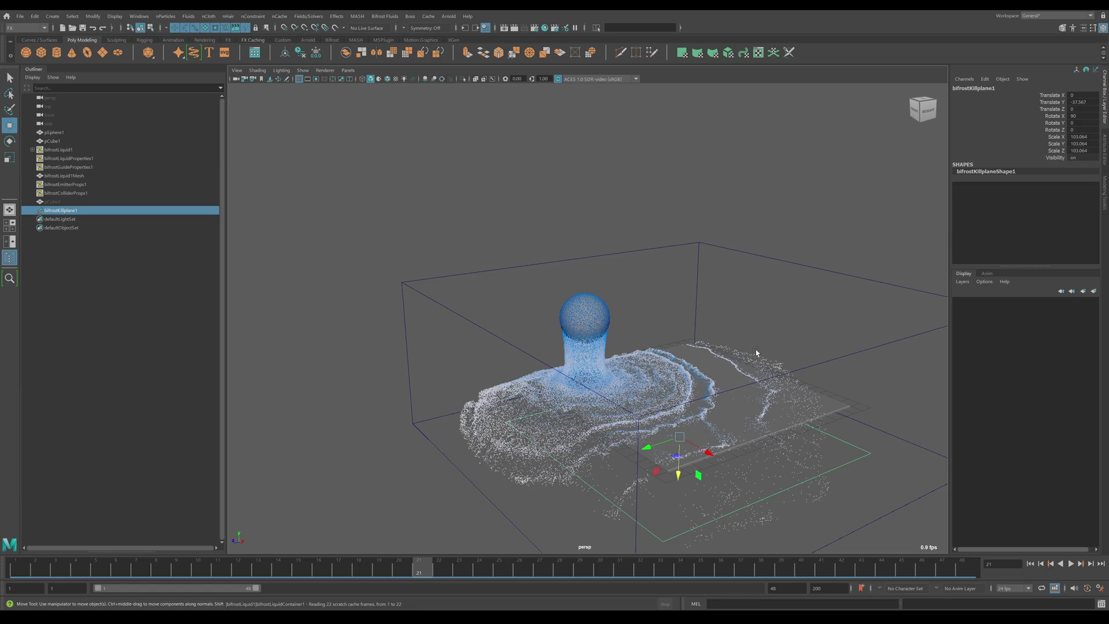
pyautogui.scroll(2, 757, 353)
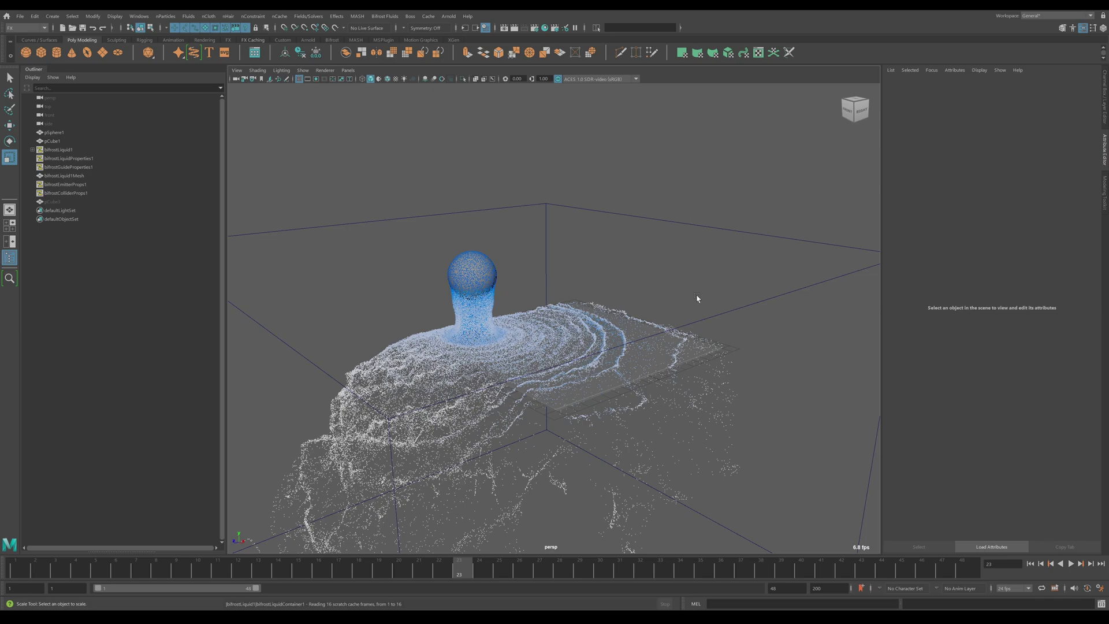
# - Add a Kill Field to the Bifrost liquid and select the new field for editing
pyautogui.click(695, 225)
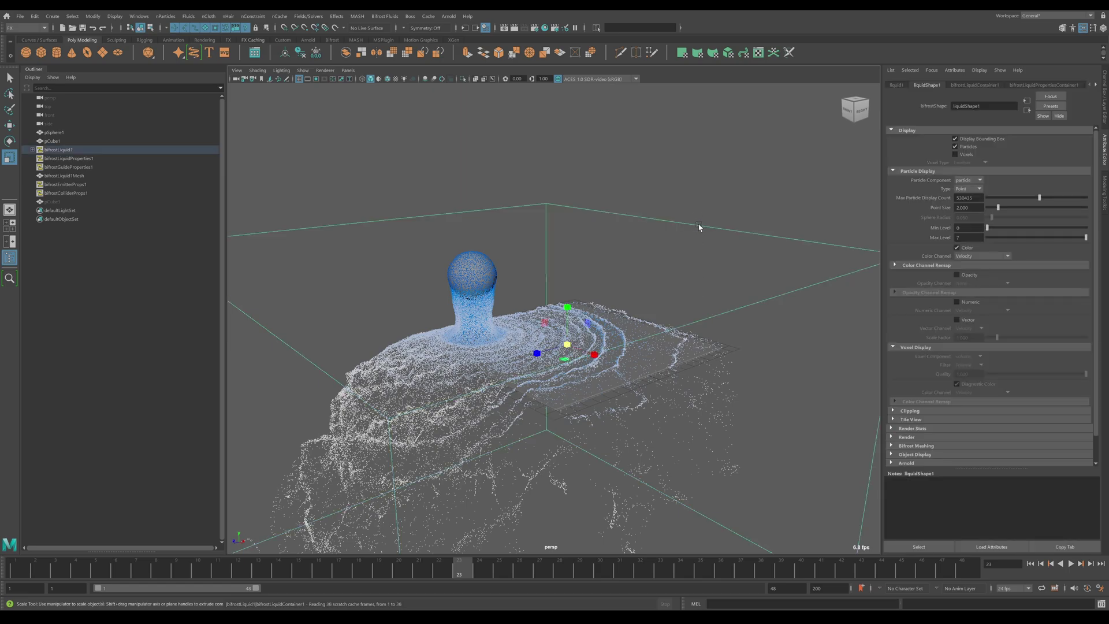
pyautogui.press('f')
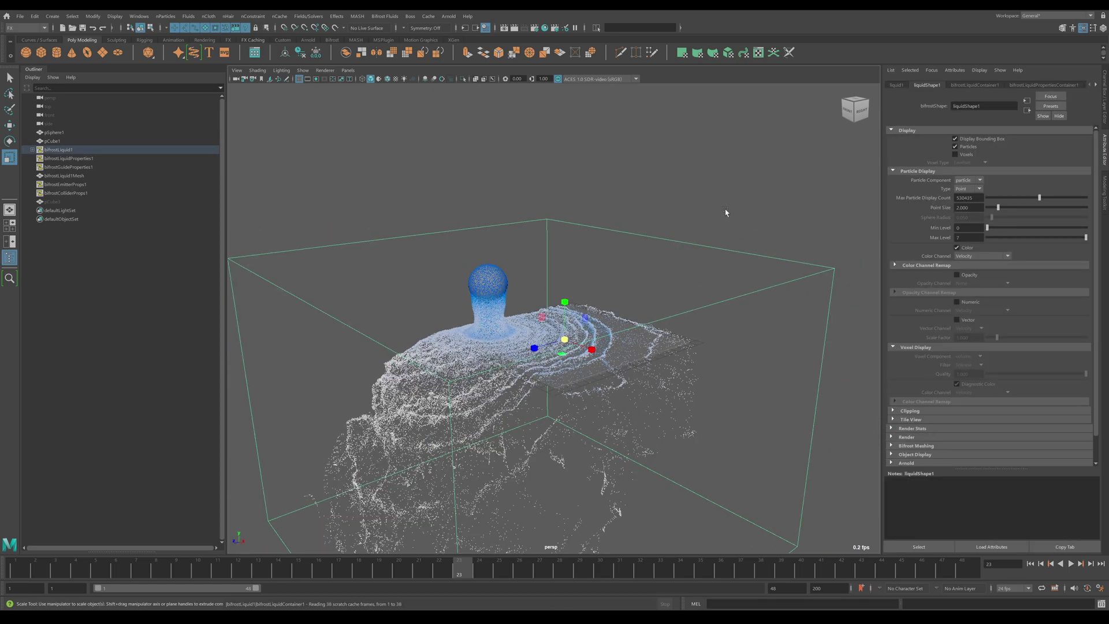
pyautogui.click(382, 17)
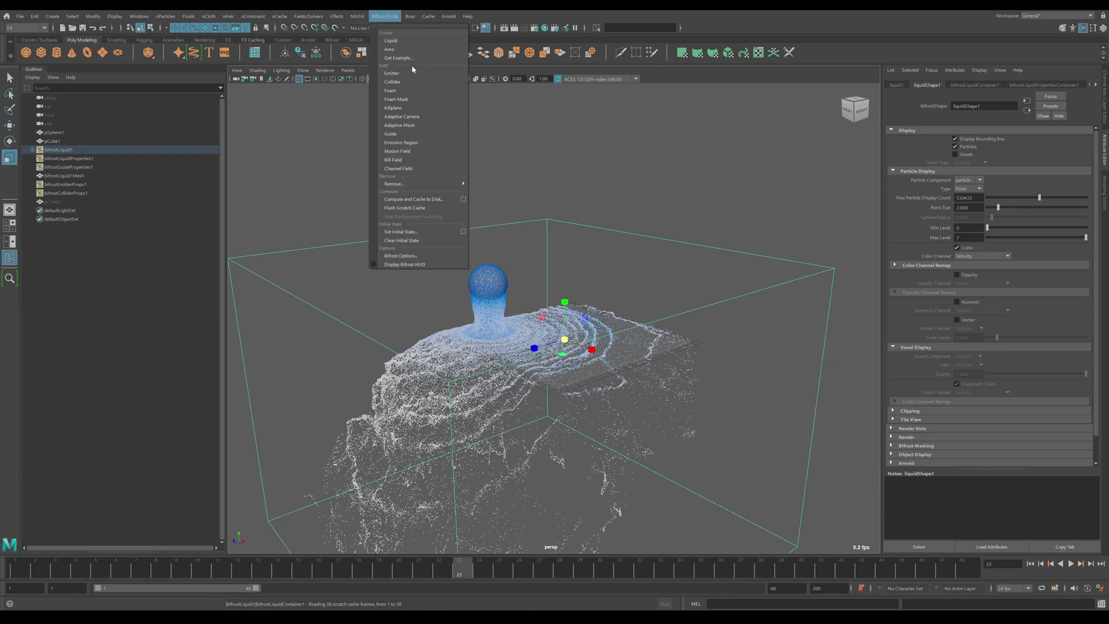
pyautogui.click(411, 161)
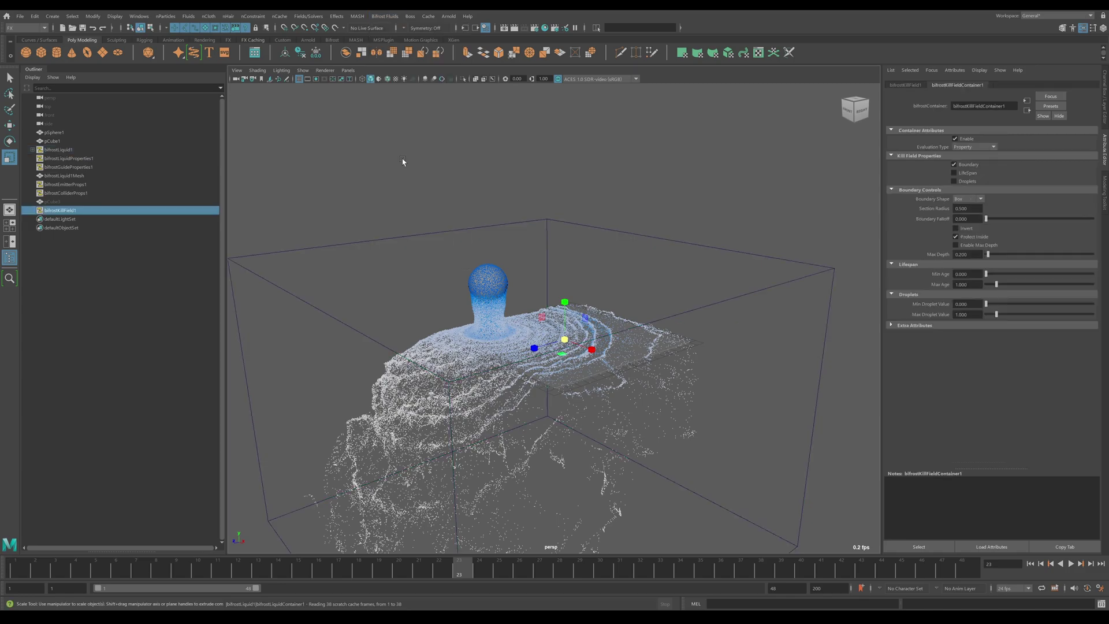
pyautogui.click(686, 150)
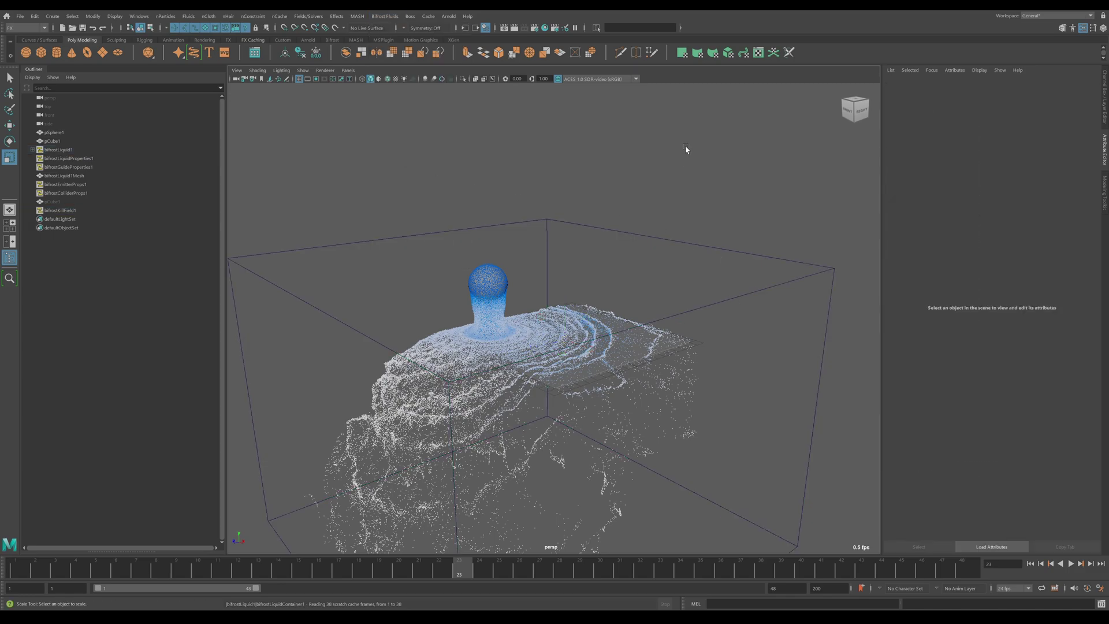
pyautogui.click(74, 211)
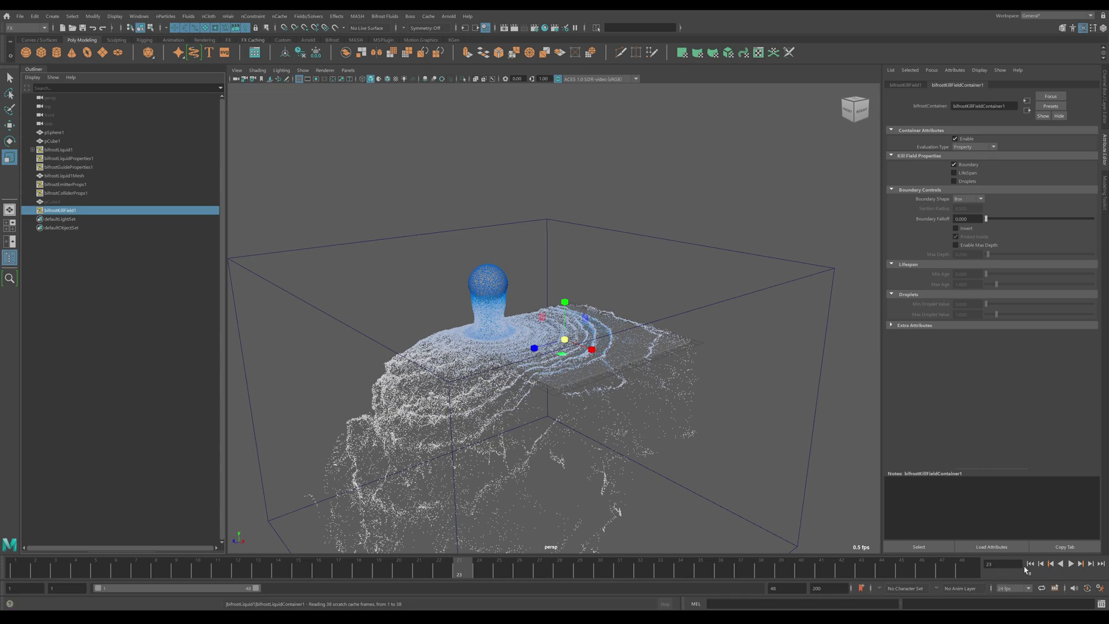
# - Return to frame 1 and scale the kill field box up uniformly until it reaches the emitter sphere
pyautogui.click(1030, 564)
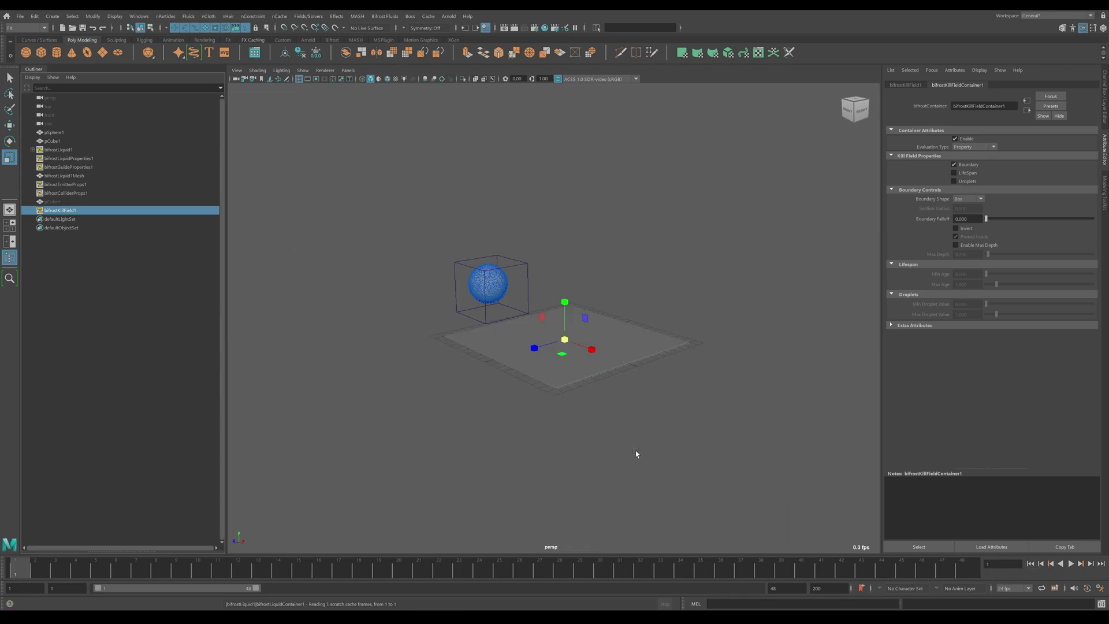
pyautogui.scroll(6, 577, 345)
pyautogui.scroll(-5, 577, 346)
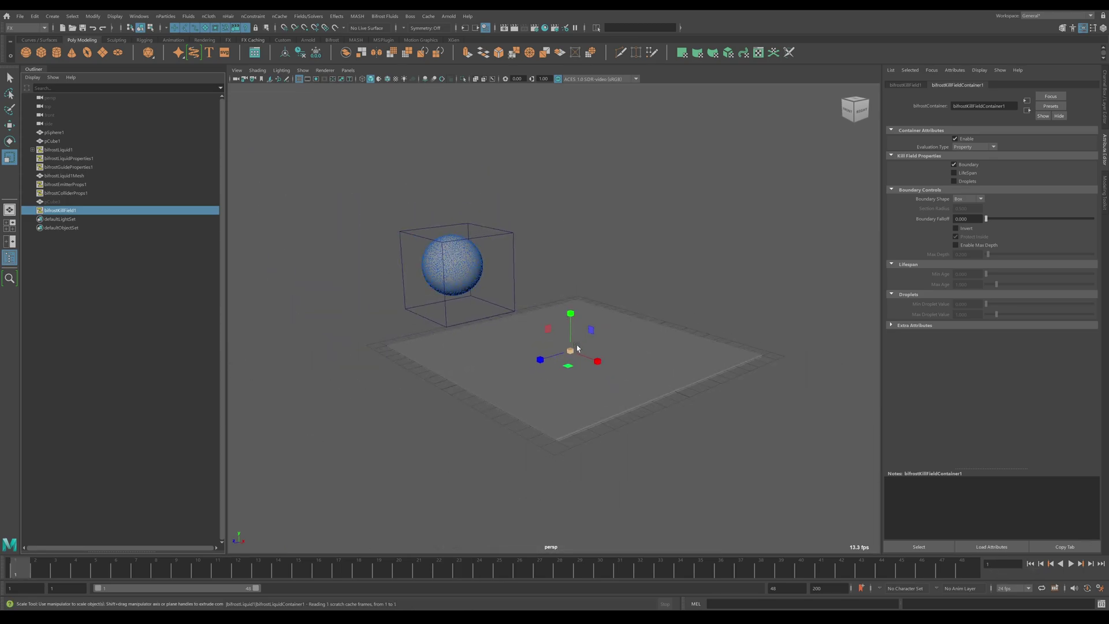
pyautogui.scroll(5, 580, 364)
pyautogui.moveTo(582, 375); pyautogui.dragTo(777, 286)
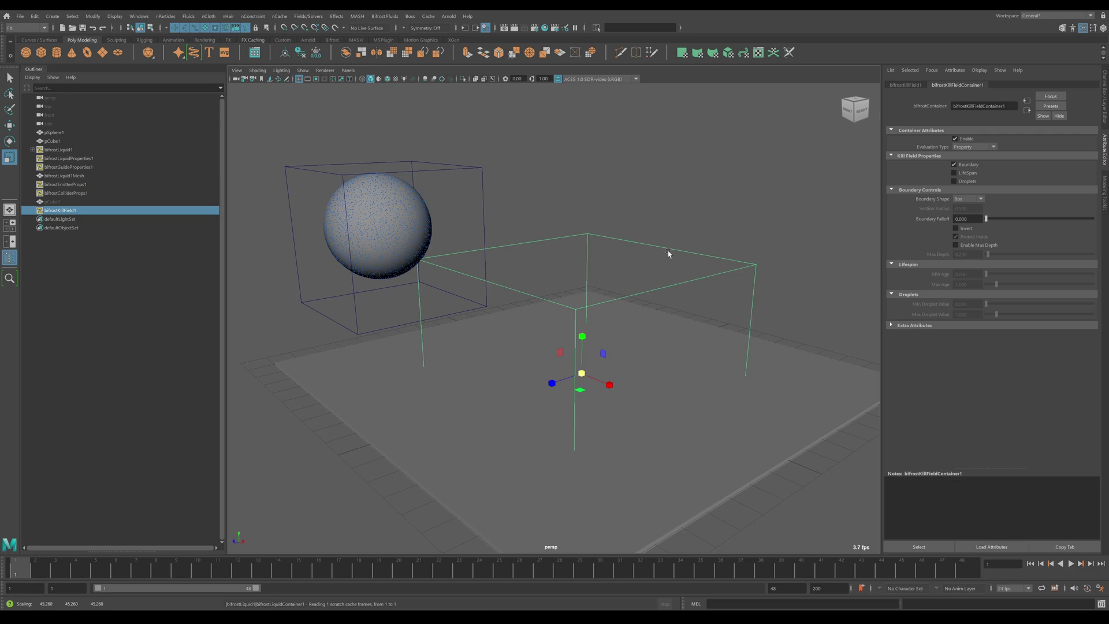
pyautogui.keyDown('alt'); pyautogui.moveTo(681, 302); pyautogui.dragTo(495, 259); pyautogui.keyUp('alt')
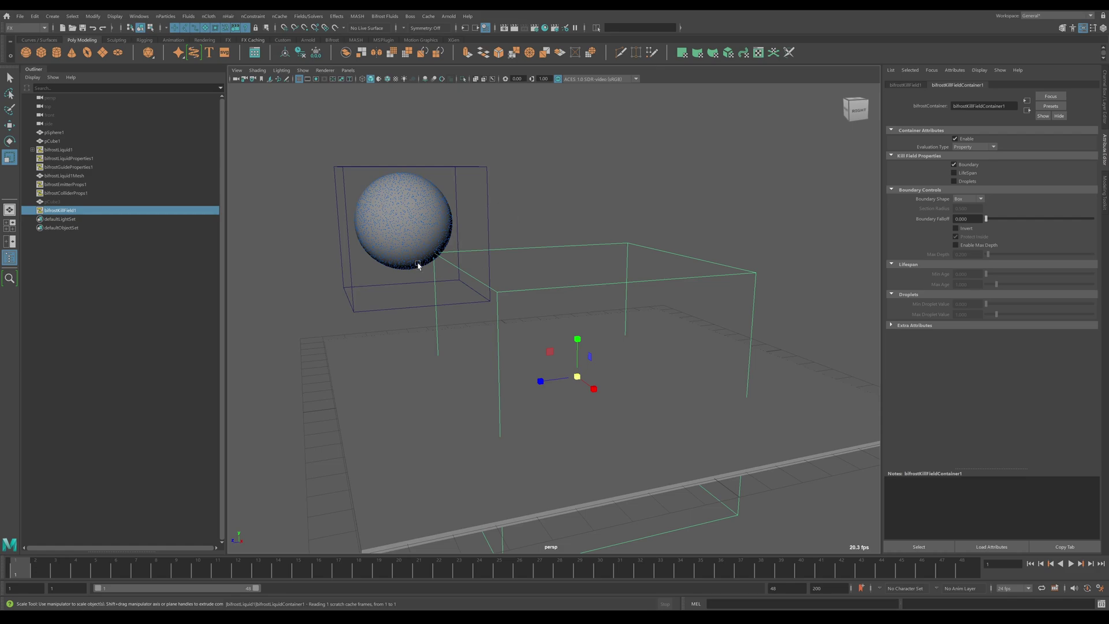
pyautogui.click(577, 377)
pyautogui.moveTo(577, 377); pyautogui.dragTo(643, 365)
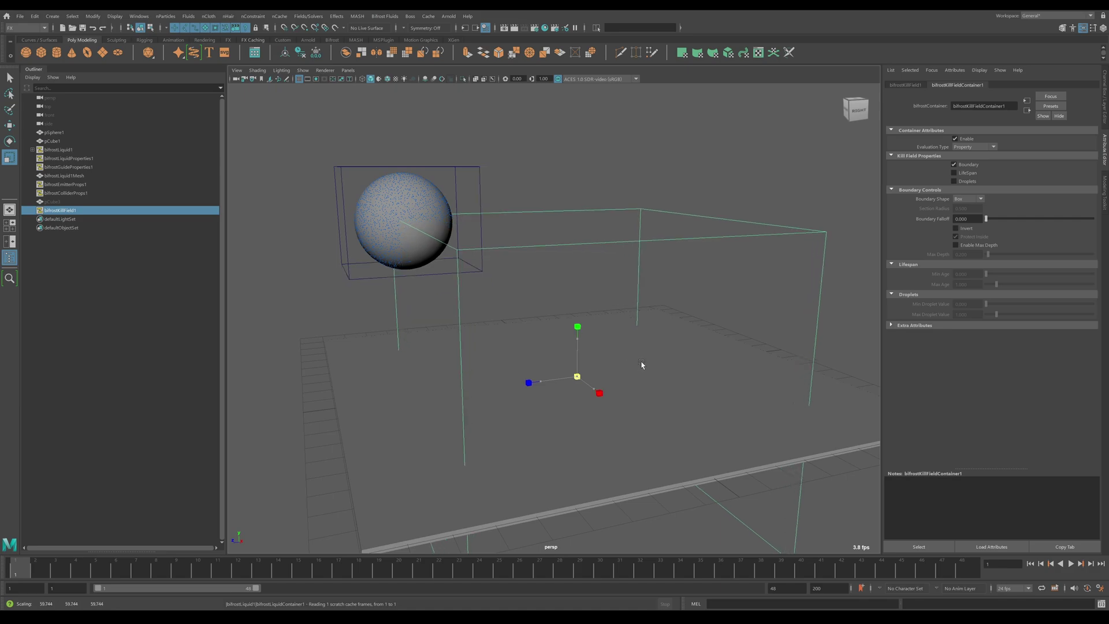
pyautogui.keyDown('alt'); pyautogui.moveTo(541, 323); pyautogui.dragTo(507, 293); pyautogui.keyUp('alt')
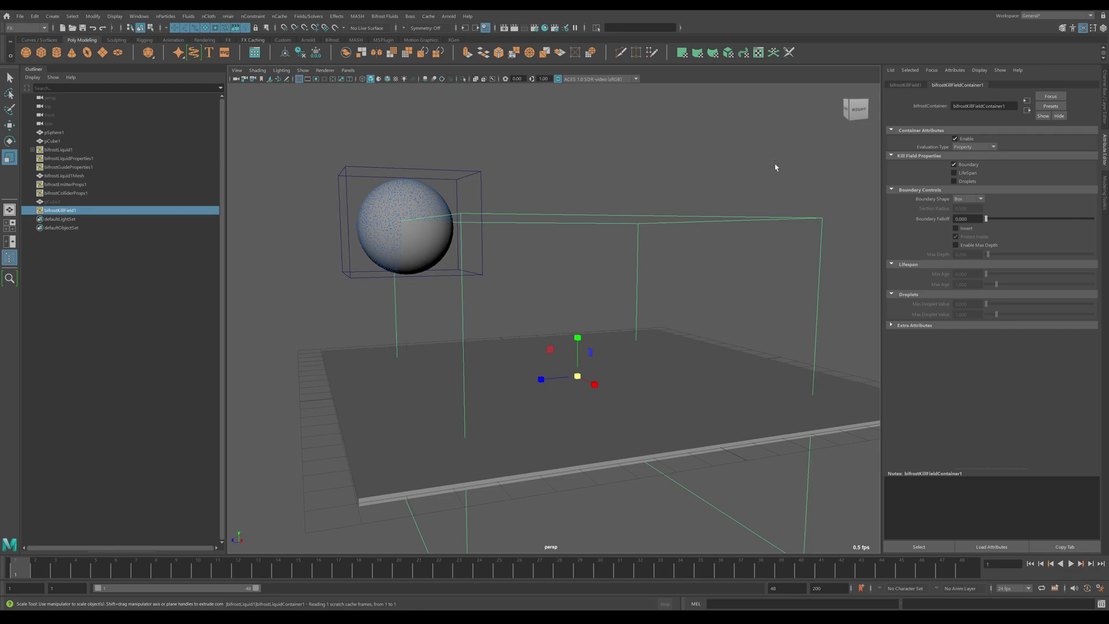
# - Try the Sphere and Cylinder boundary shapes on the kill field, and return it to Box
pyautogui.click(974, 199)
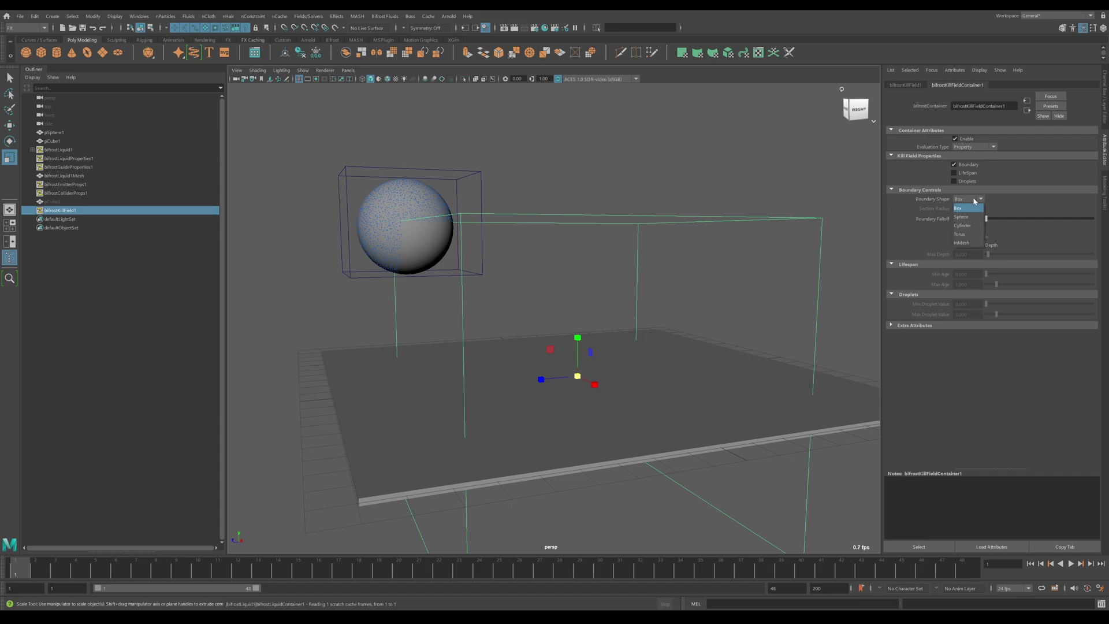
pyautogui.click(966, 215)
pyautogui.click(974, 200)
pyautogui.click(962, 225)
pyautogui.click(970, 199)
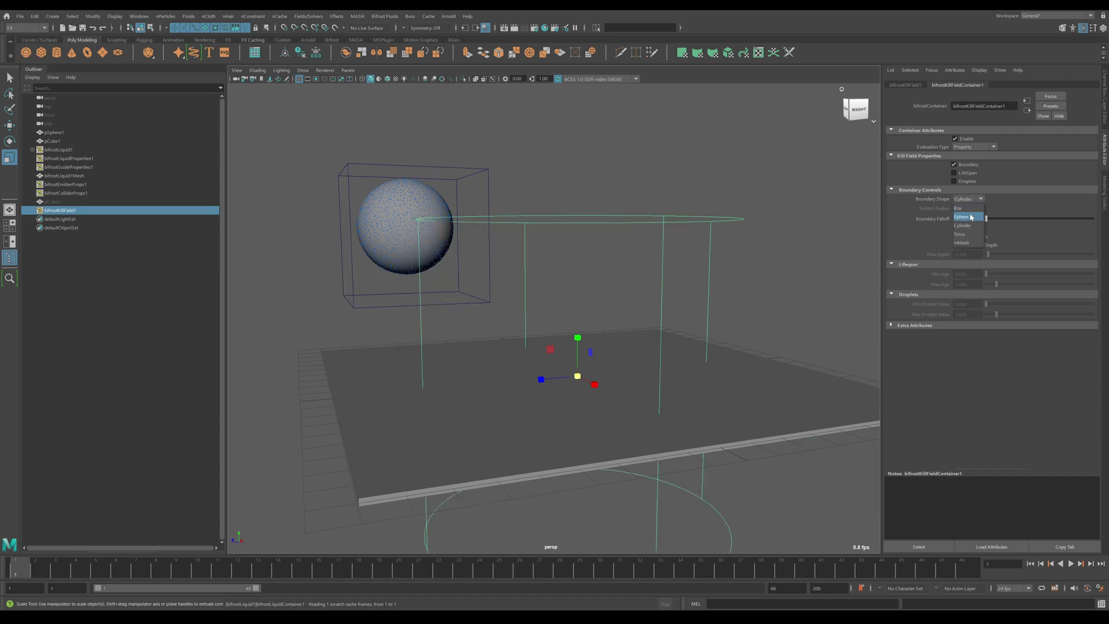
pyautogui.click(969, 207)
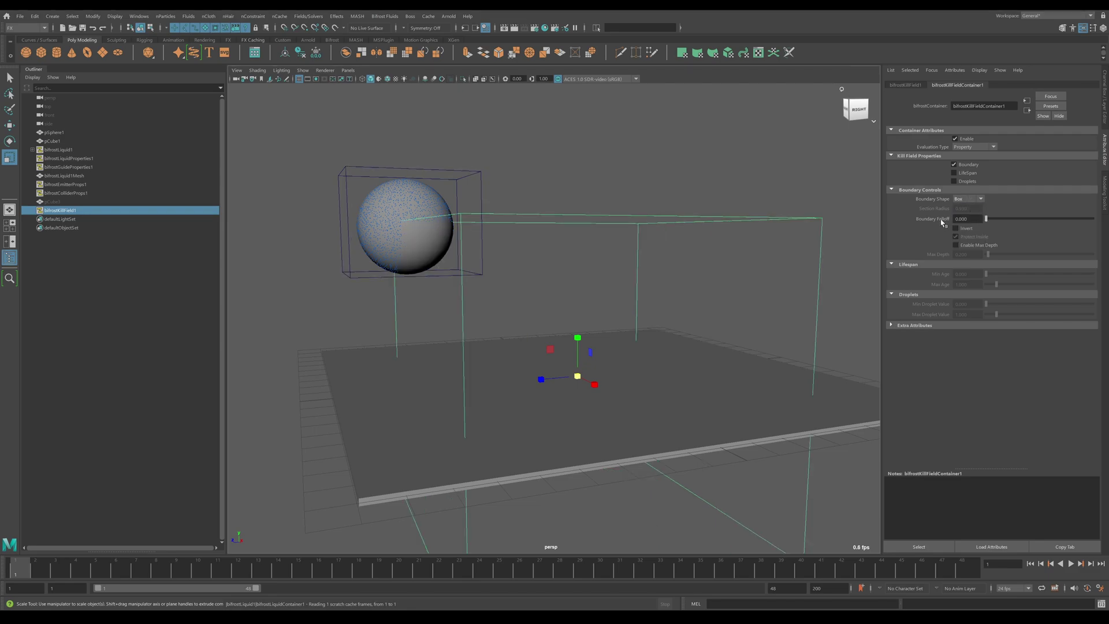
# - Keep the Boundary Falloff at 0 and scale the kill field uniformly until it encloses the floor and the emitter sphere
pyautogui.moveTo(987, 222)
pyautogui.mouseDown()
pyautogui.moveTo(999, 220)
pyautogui.moveTo(977, 217)
pyautogui.mouseUp()
pyautogui.moveTo(578, 376); pyautogui.dragTo(722, 343)
pyautogui.scroll(-5, 549, 315)
pyautogui.keyDown('alt'); pyautogui.moveTo(550, 314); pyautogui.dragTo(402, 246); pyautogui.keyUp('alt')
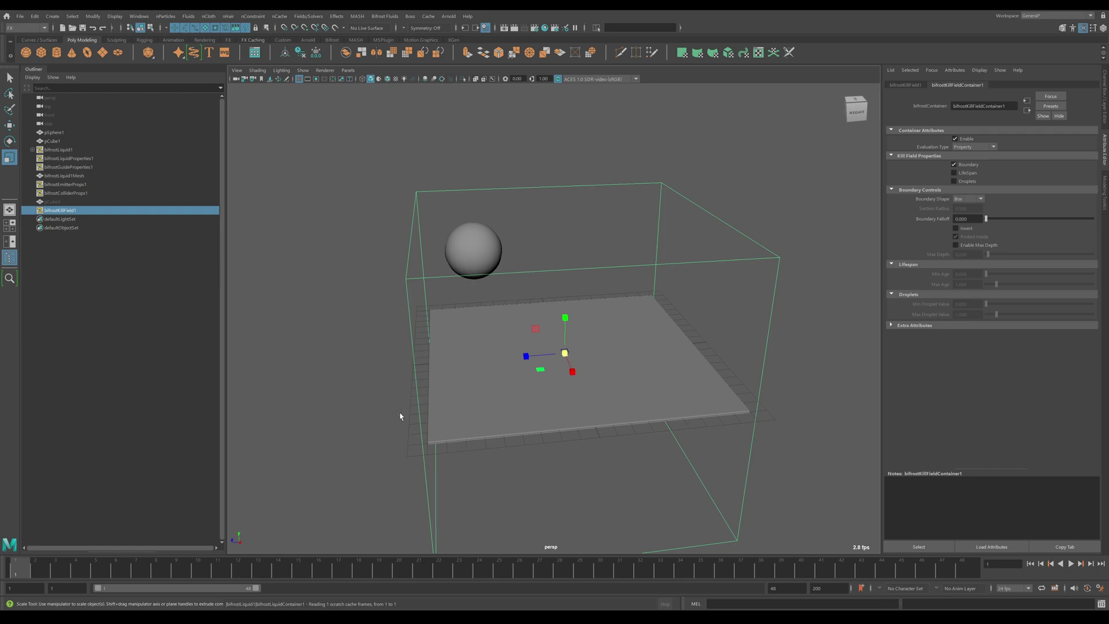
# - Invert the kill field boundary and stretch its box horizontally in X and Z well beyond the floor edges
pyautogui.click(956, 229)
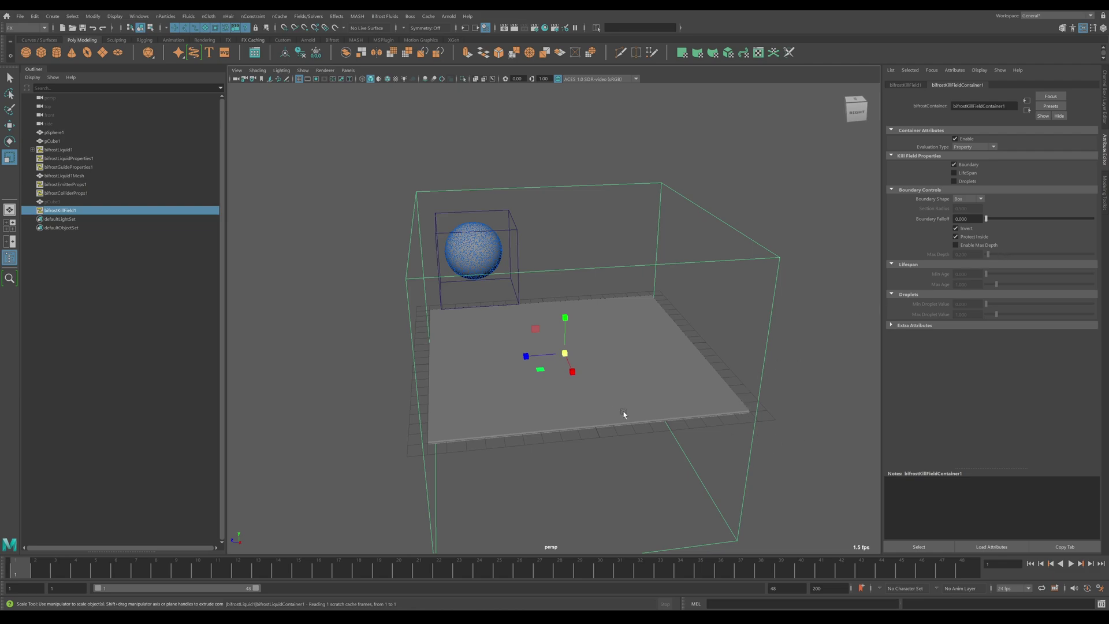
pyautogui.keyDown('alt'); pyautogui.moveTo(607, 408); pyautogui.dragTo(623, 409); pyautogui.keyUp('alt')
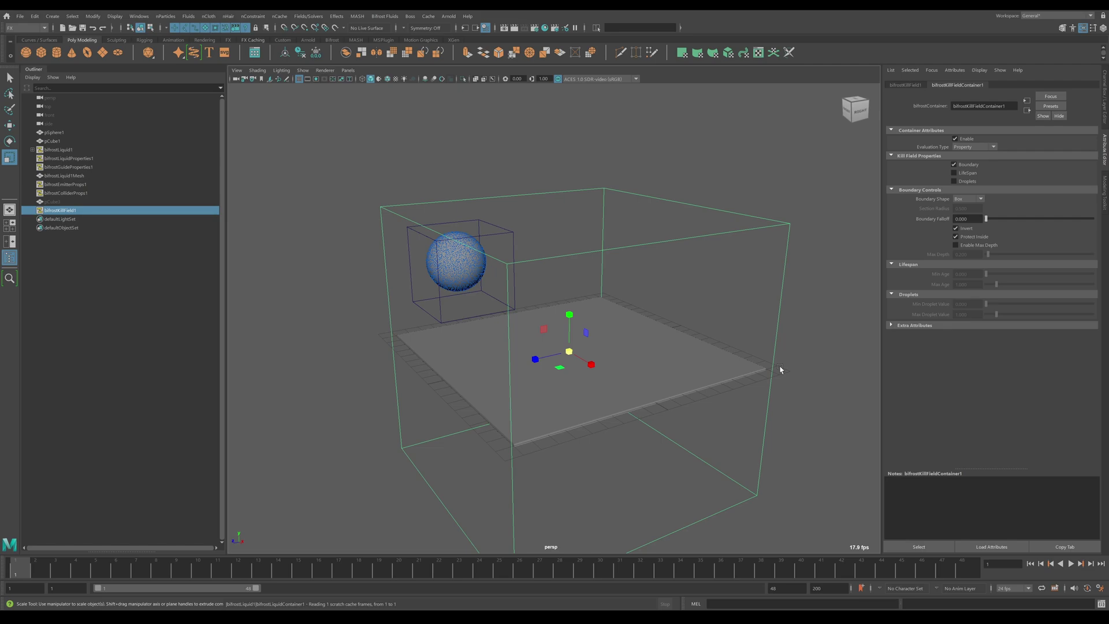
pyautogui.moveTo(530, 361); pyautogui.dragTo(502, 365, button='middle')
pyautogui.keyDown('alt'); pyautogui.moveTo(502, 365); pyautogui.dragTo(597, 369); pyautogui.keyUp('alt')
pyautogui.moveTo(603, 357); pyautogui.dragTo(621, 359, button='middle')
pyautogui.moveTo(620, 355); pyautogui.dragTo(636, 348)
pyautogui.scroll(-4, 636, 350)
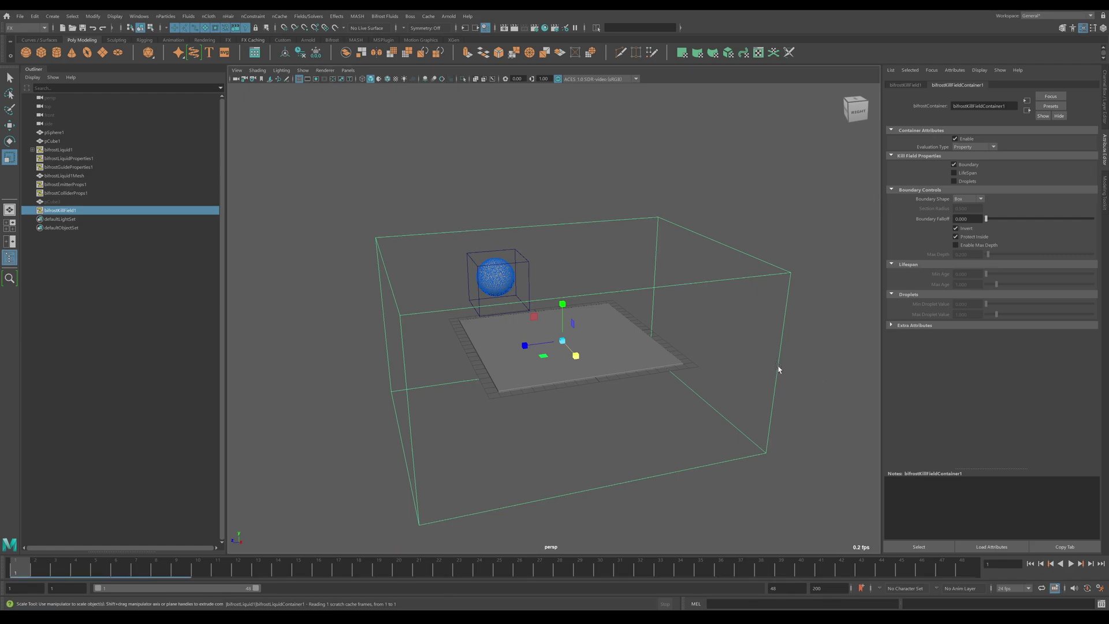
# - Narrow the kill field box horizontally around the floor and scrub the recomputed simulation to frame 18
pyautogui.click(109, 570)
pyautogui.moveTo(124, 572); pyautogui.dragTo(237, 574)
pyautogui.moveTo(526, 346); pyautogui.dragTo(596, 339)
pyautogui.click(30, 566)
pyautogui.moveTo(243, 573); pyautogui.dragTo(355, 576)
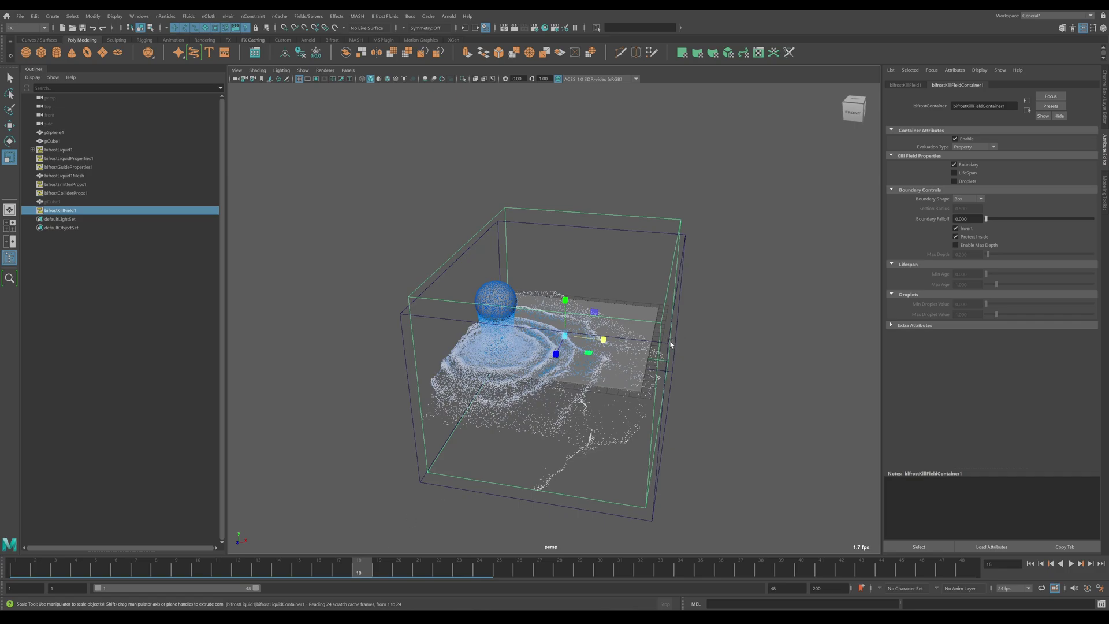
# - Inspect from the side and from below how the particles behave at the kill field boundary on frame 18
pyautogui.moveTo(656, 347)
pyautogui.keyDown('alt'); pyautogui.mouseDown()
pyautogui.moveTo(624, 349)
pyautogui.moveTo(633, 375)
pyautogui.moveTo(648, 339)
pyautogui.mouseUp(); pyautogui.keyUp('alt')
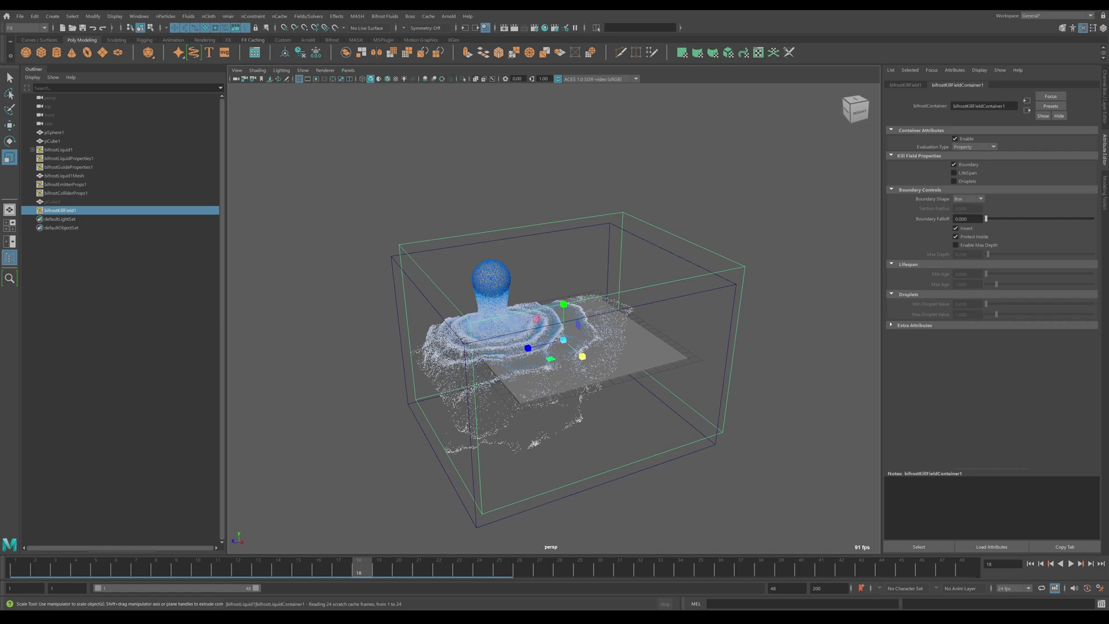
pyautogui.keyDown('alt'); pyautogui.moveTo(583, 302); pyautogui.dragTo(575, 288); pyautogui.keyUp('alt')
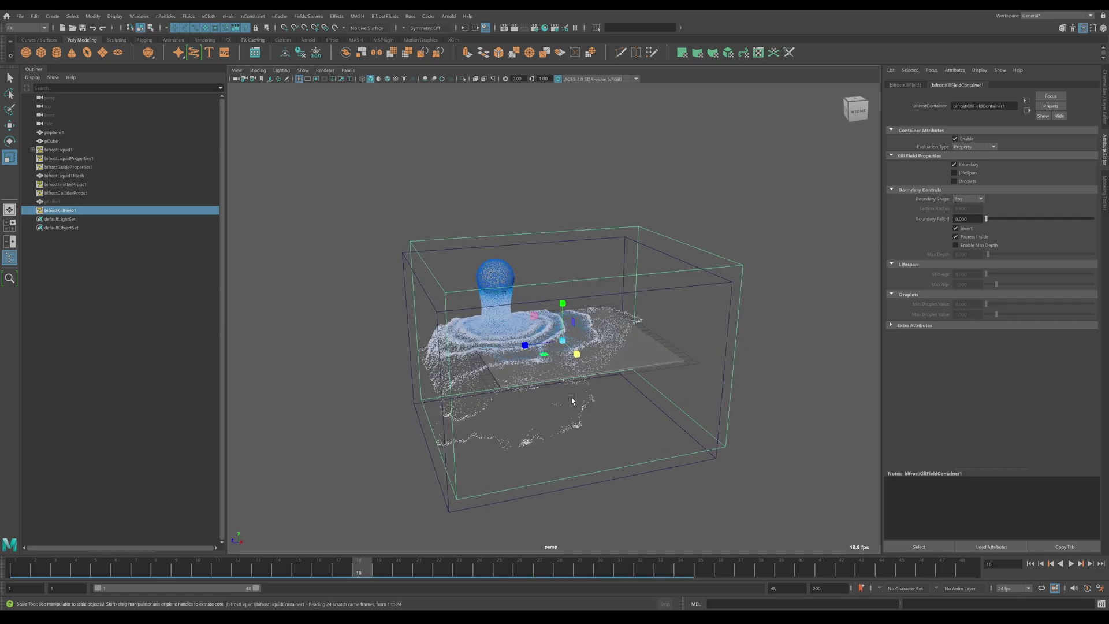
pyautogui.click(484, 439)
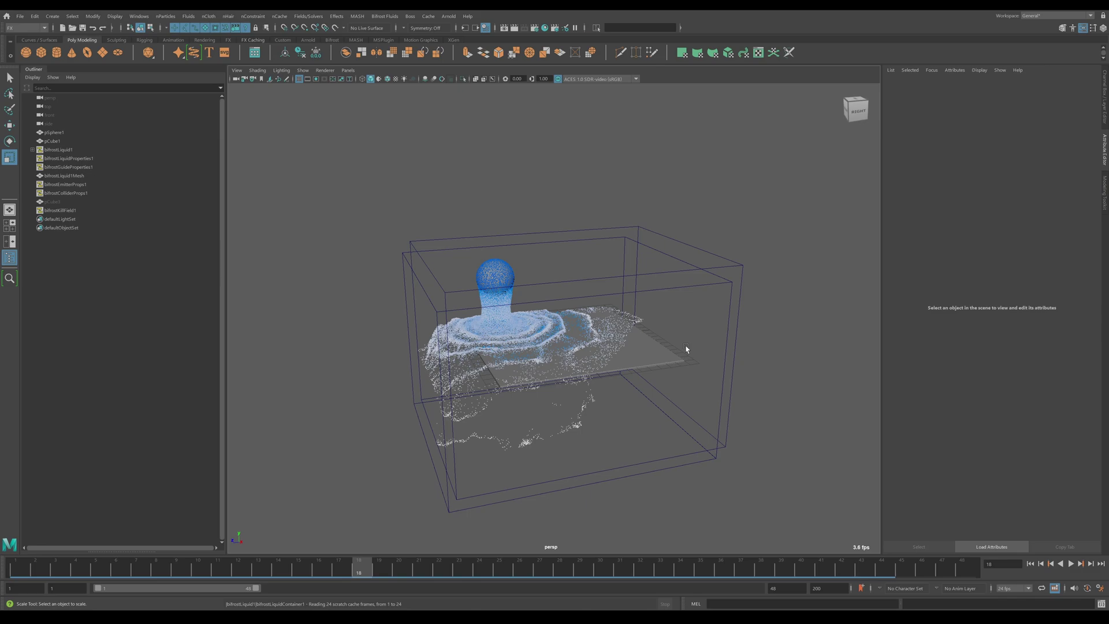
pyautogui.keyDown('alt'); pyautogui.moveTo(687, 349); pyautogui.dragTo(634, 357); pyautogui.keyUp('alt')
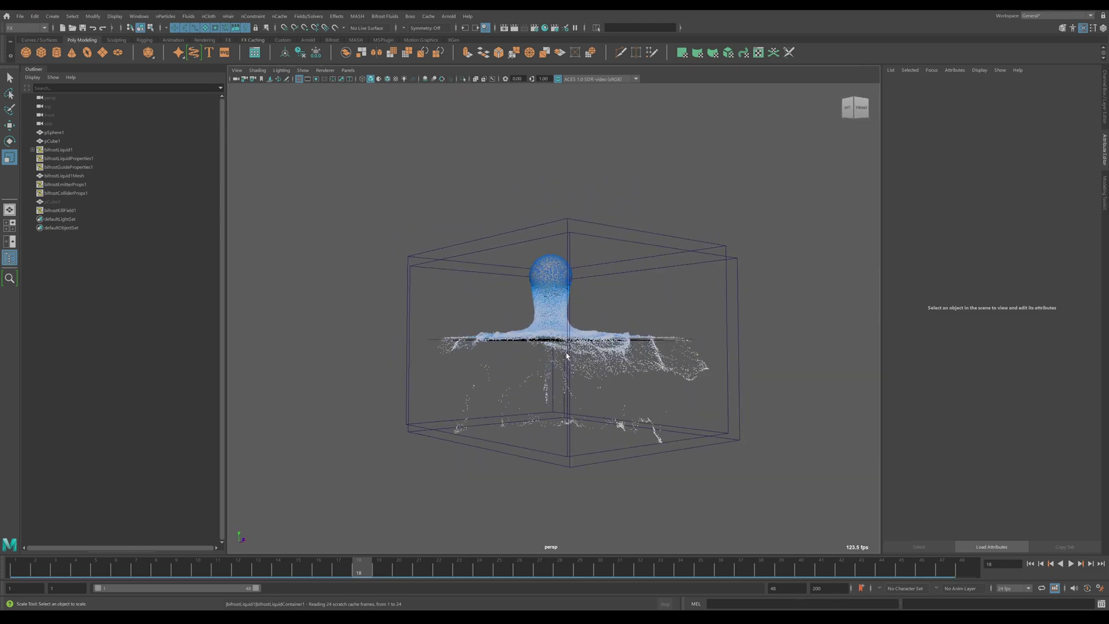
pyautogui.keyDown('alt'); pyautogui.moveTo(566, 356); pyautogui.dragTo(589, 339); pyautogui.keyUp('alt')
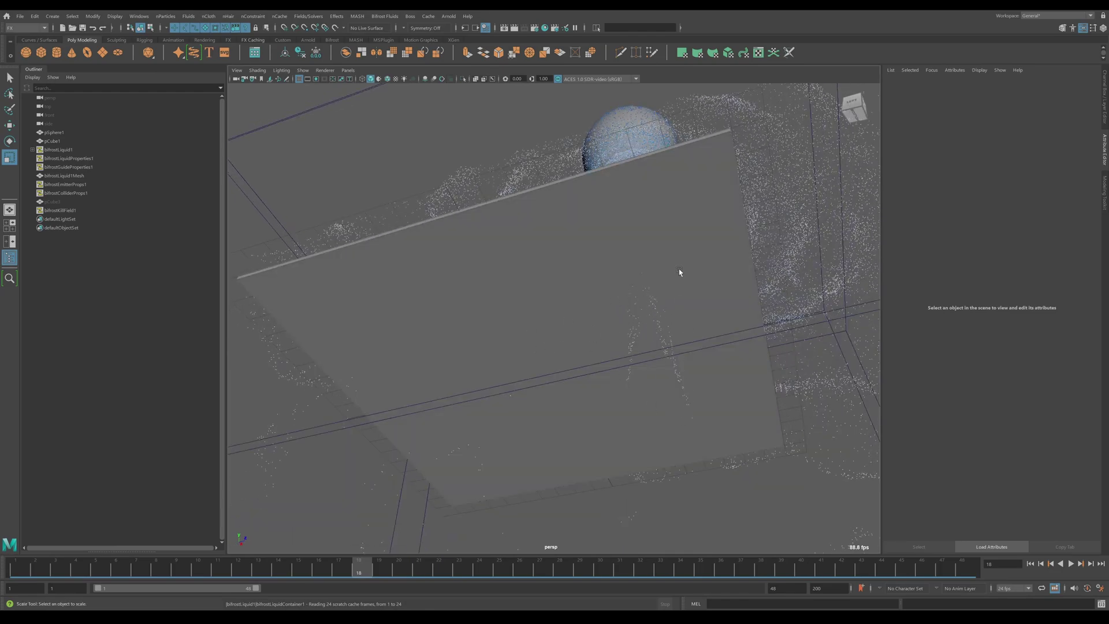
pyautogui.keyDown('alt'); pyautogui.moveTo(710, 346); pyautogui.dragTo(603, 381); pyautogui.keyUp('alt')
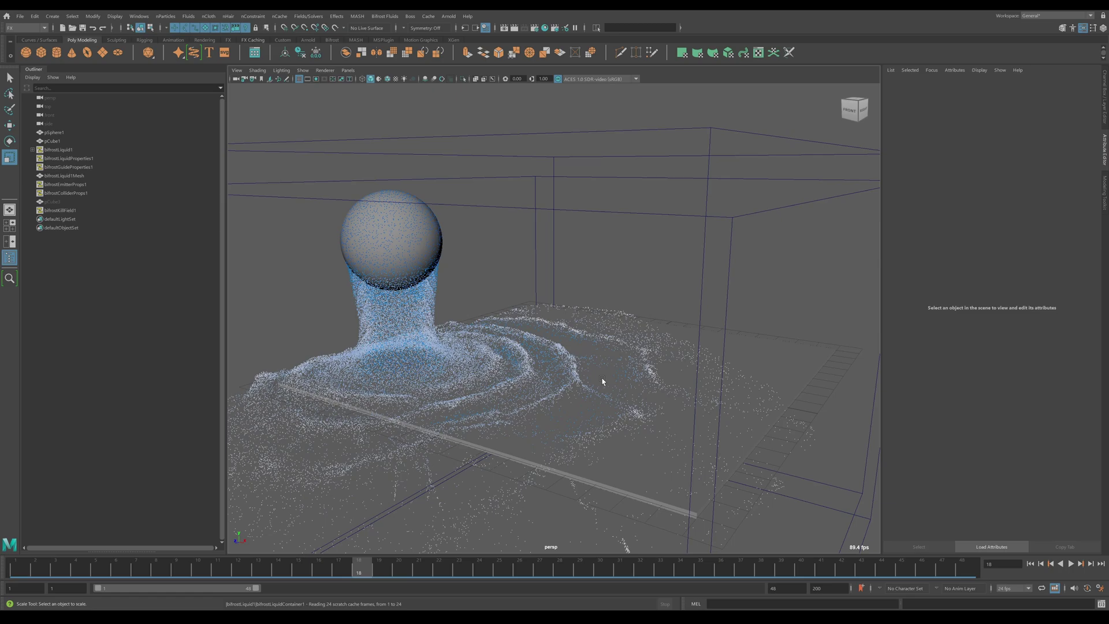
# - Enable LifeSpan on the kill field, set Max Age to 0.599 and go to frame 2
pyautogui.click(603, 381)
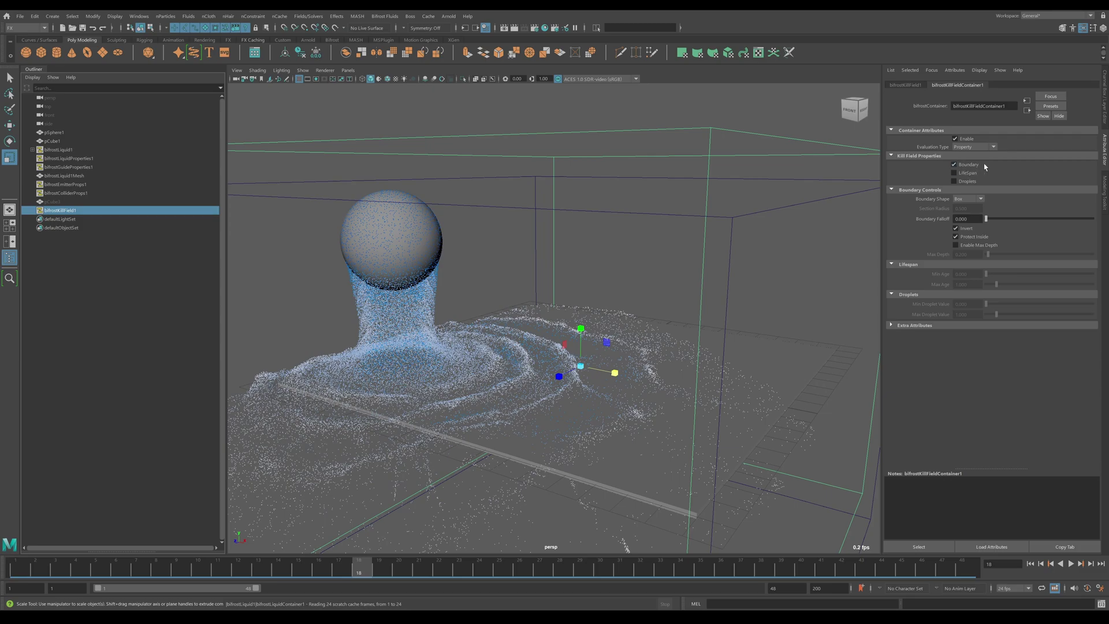
pyautogui.click(971, 174)
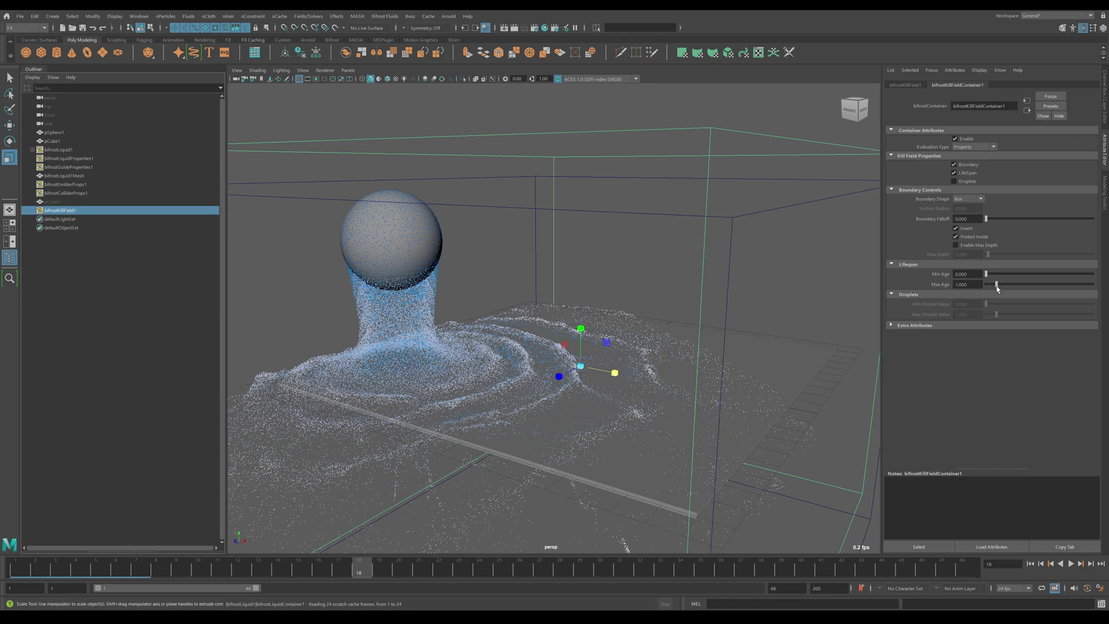
pyautogui.moveTo(997, 285); pyautogui.dragTo(993, 287)
pyautogui.click(47, 573)
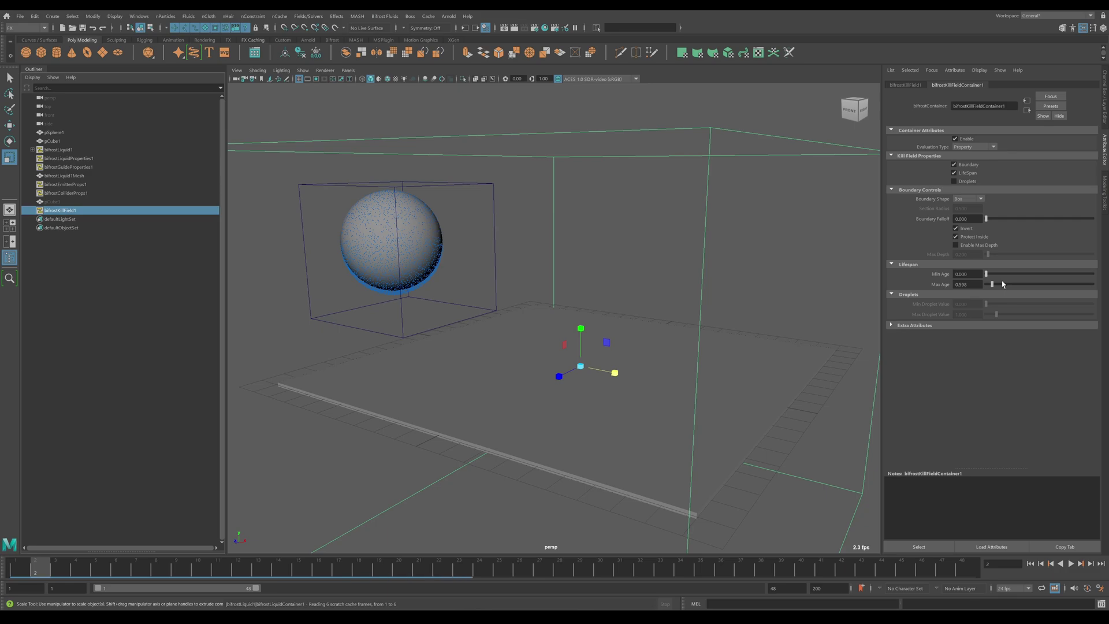
pyautogui.scroll(-2, 617, 349)
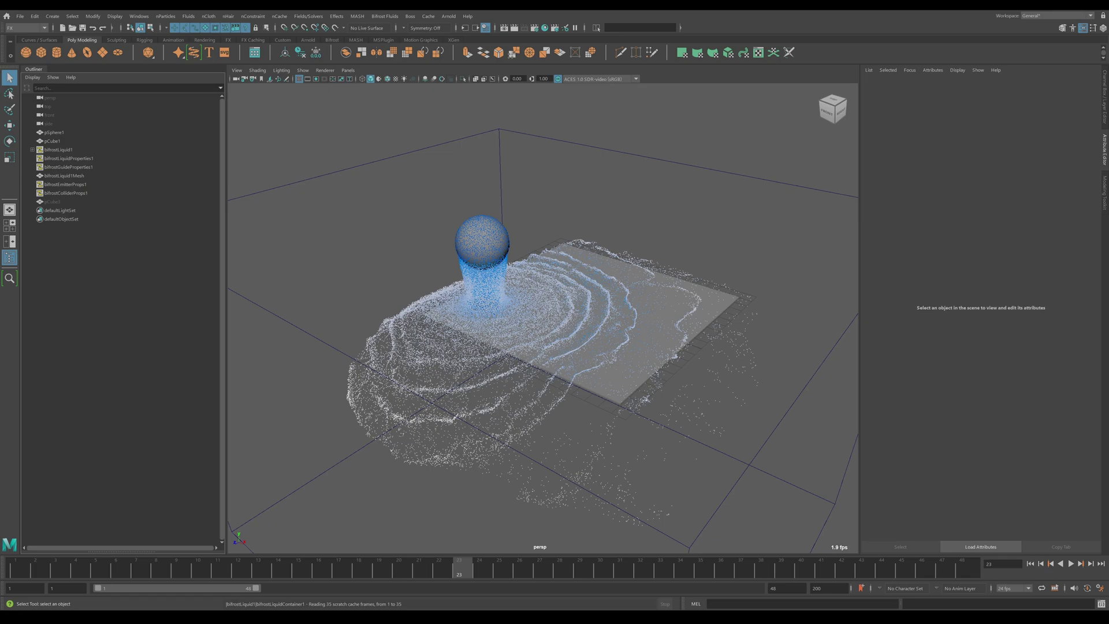
# - Add an Arnold skydome light to the liquid scene at frame 23
pyautogui.click(449, 16)
pyautogui.moveTo(496, 62)
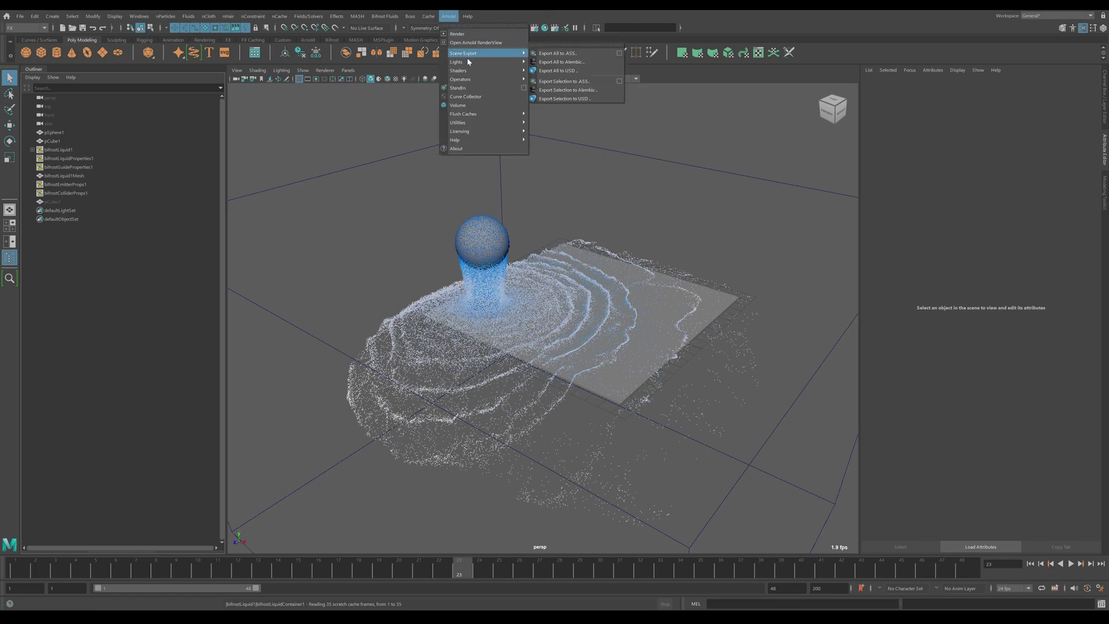
pyautogui.click(560, 70)
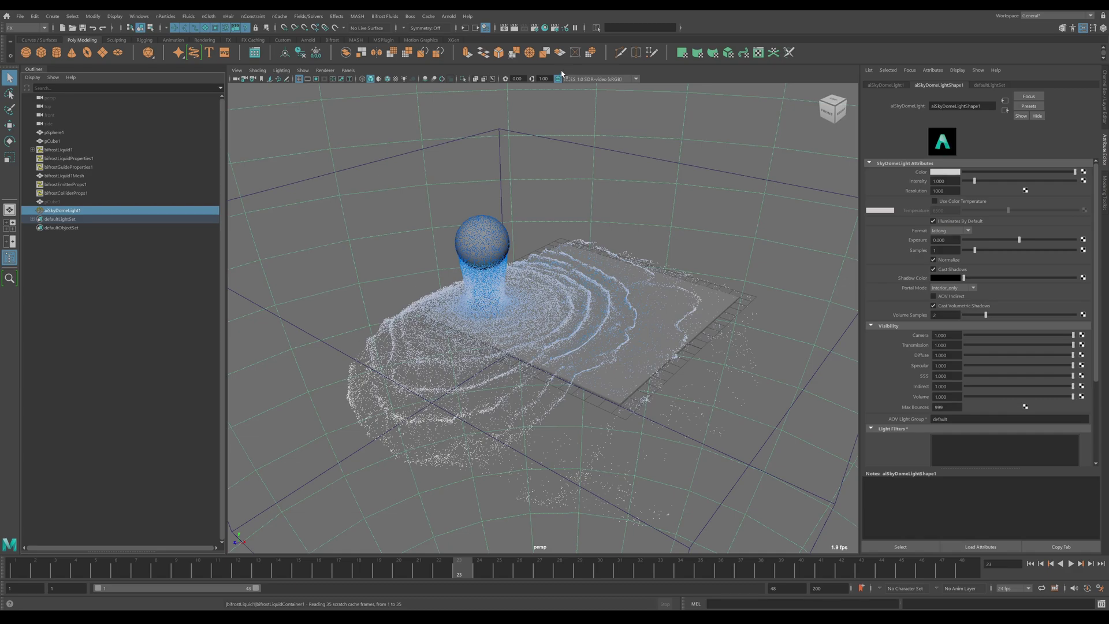
# - Render the perspective viewport with Arnold and select the Bifrost liquid mesh
pyautogui.click(321, 72)
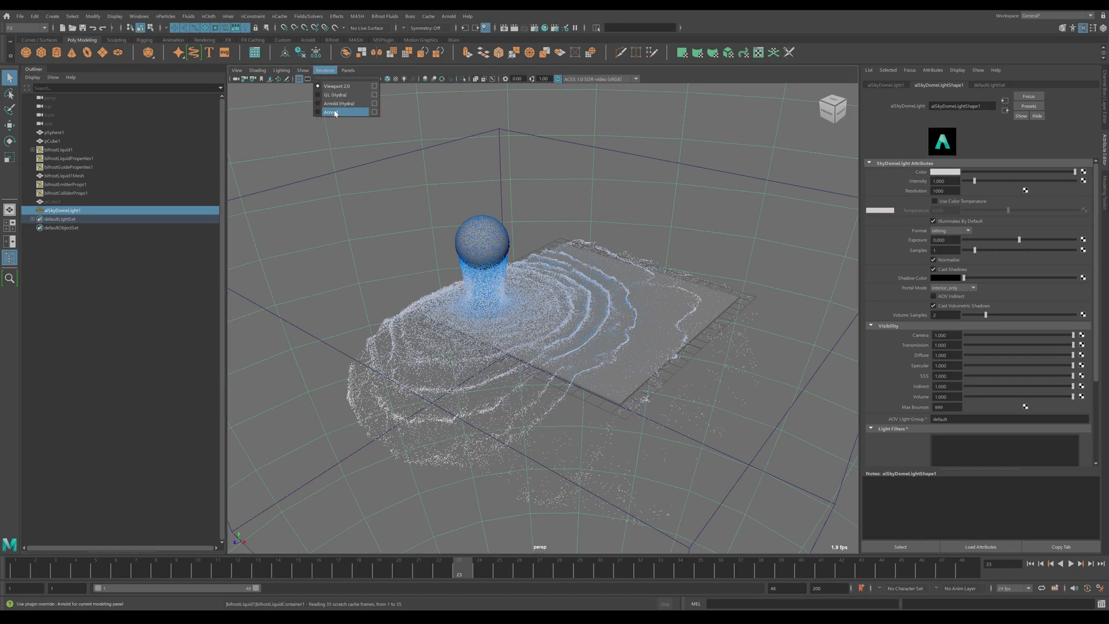
pyautogui.click(346, 104)
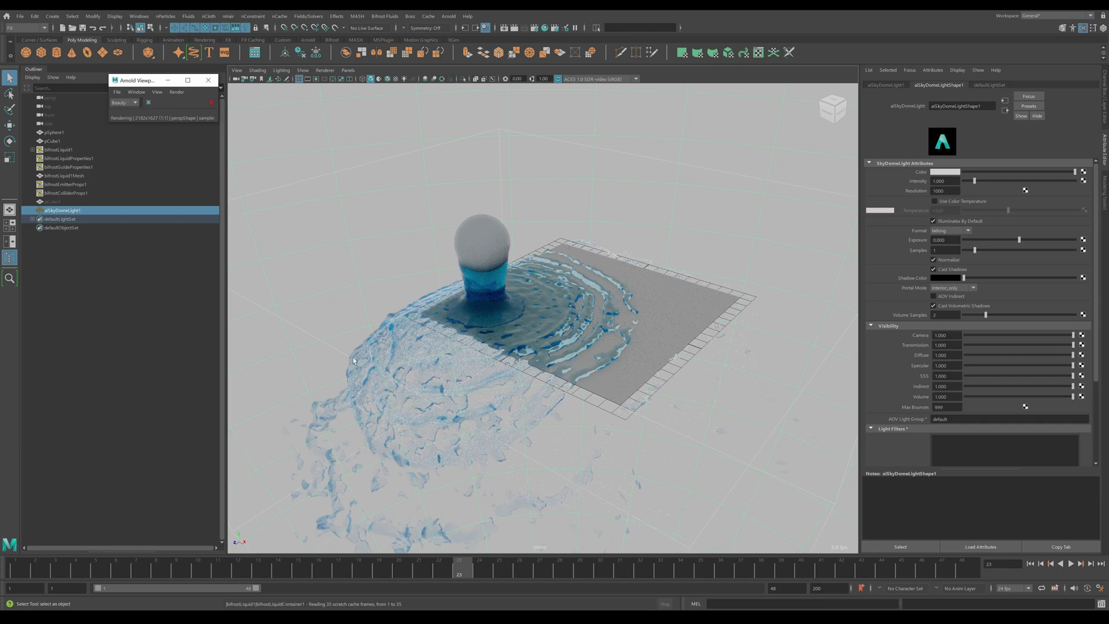
pyautogui.click(77, 176)
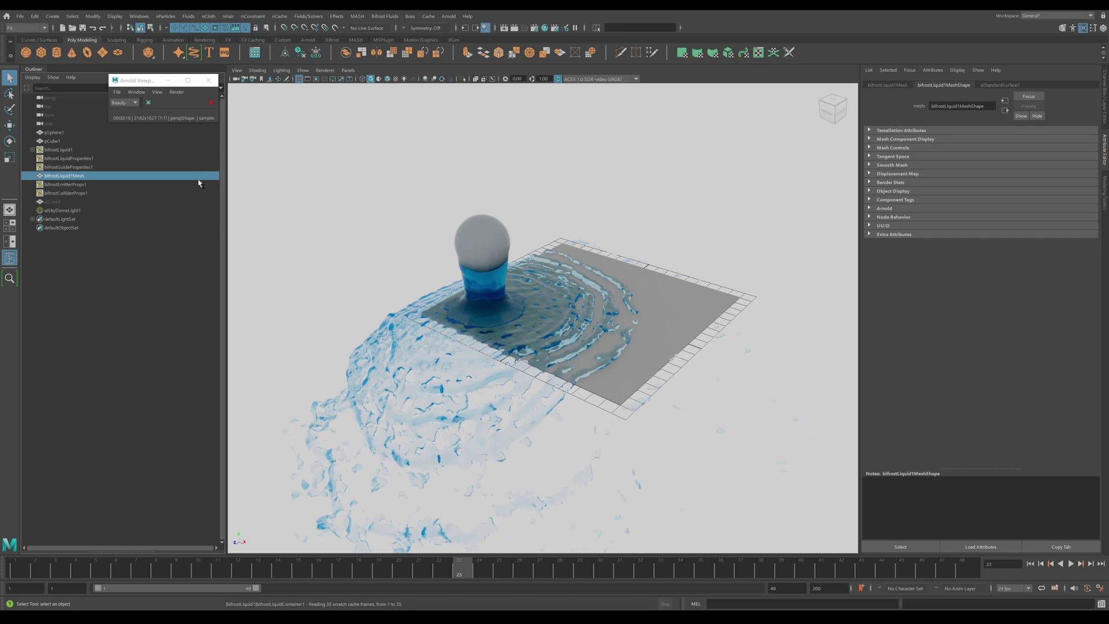
# - Look through the presets available for the liquid mesh's Arnold Standard Surface material, and stop the viewport render
pyautogui.click(999, 84)
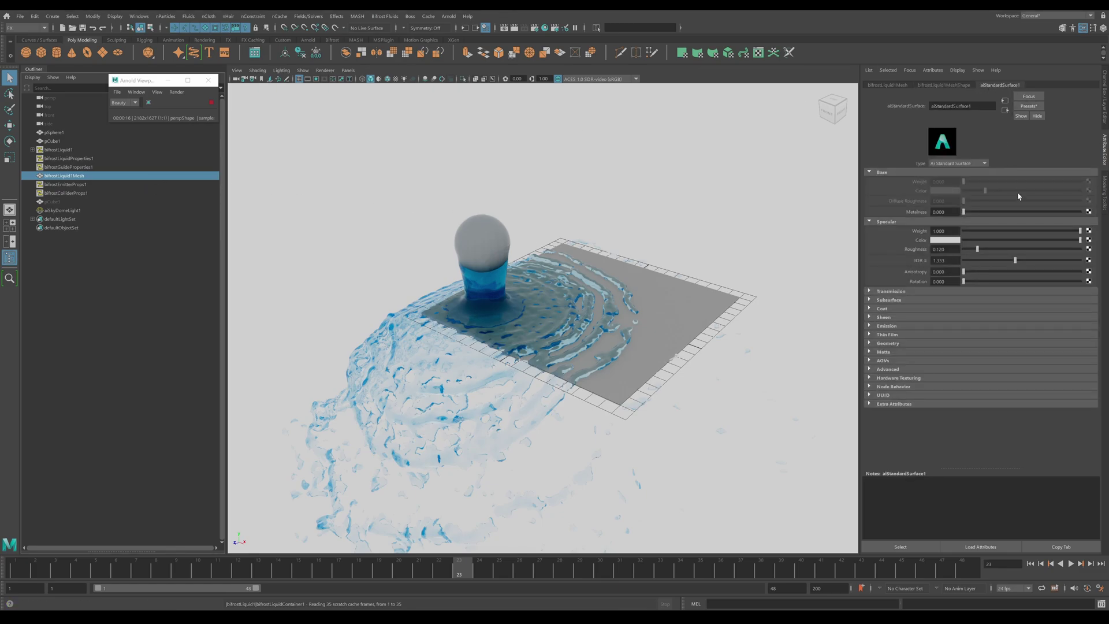
pyautogui.click(1029, 106)
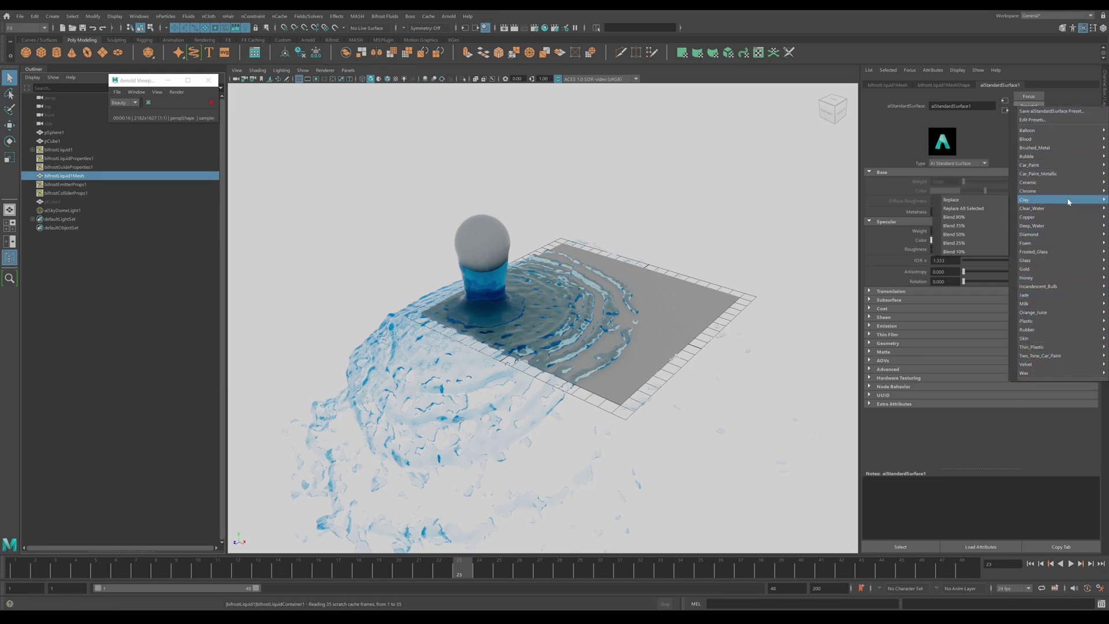
pyautogui.click(611, 316)
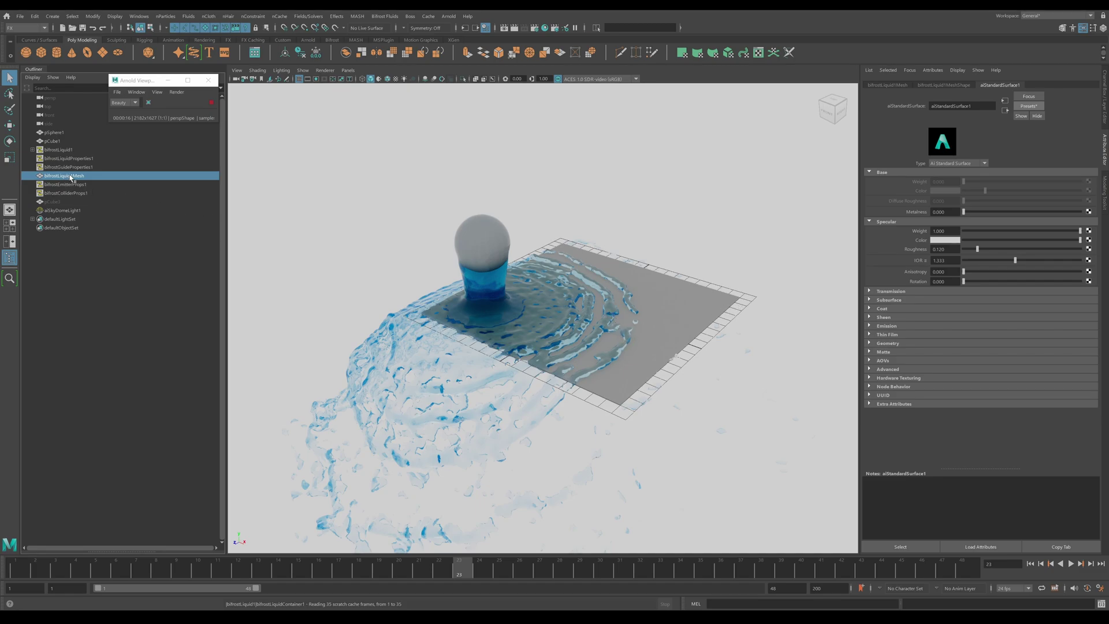
pyautogui.click(211, 103)
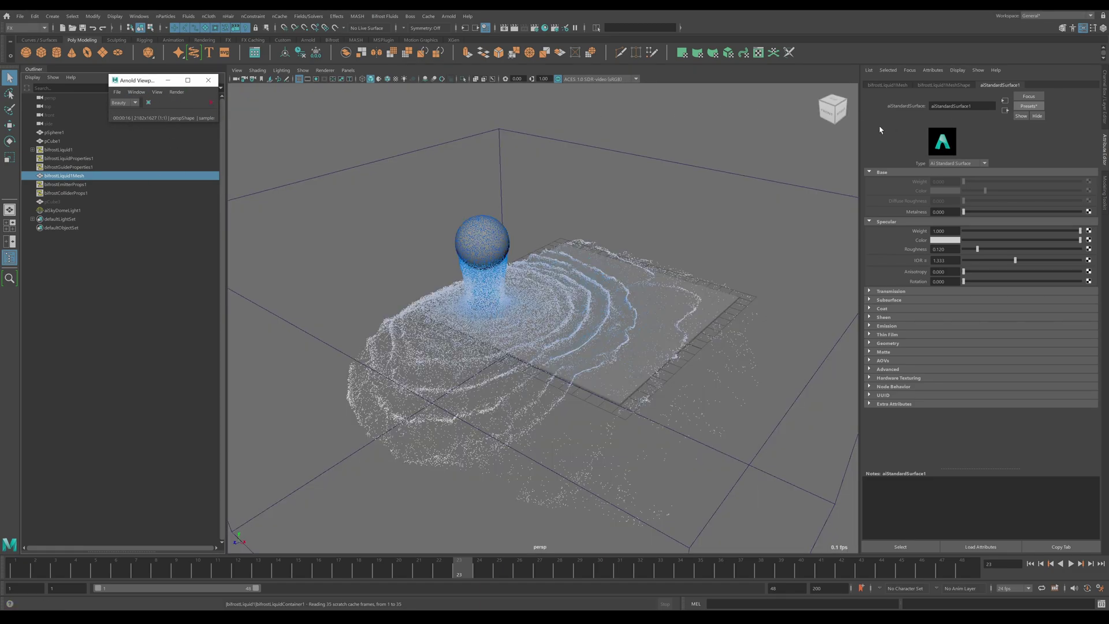
# - Enable Bifrost Meshing on the liquid shape
pyautogui.click(59, 150)
pyautogui.click(978, 85)
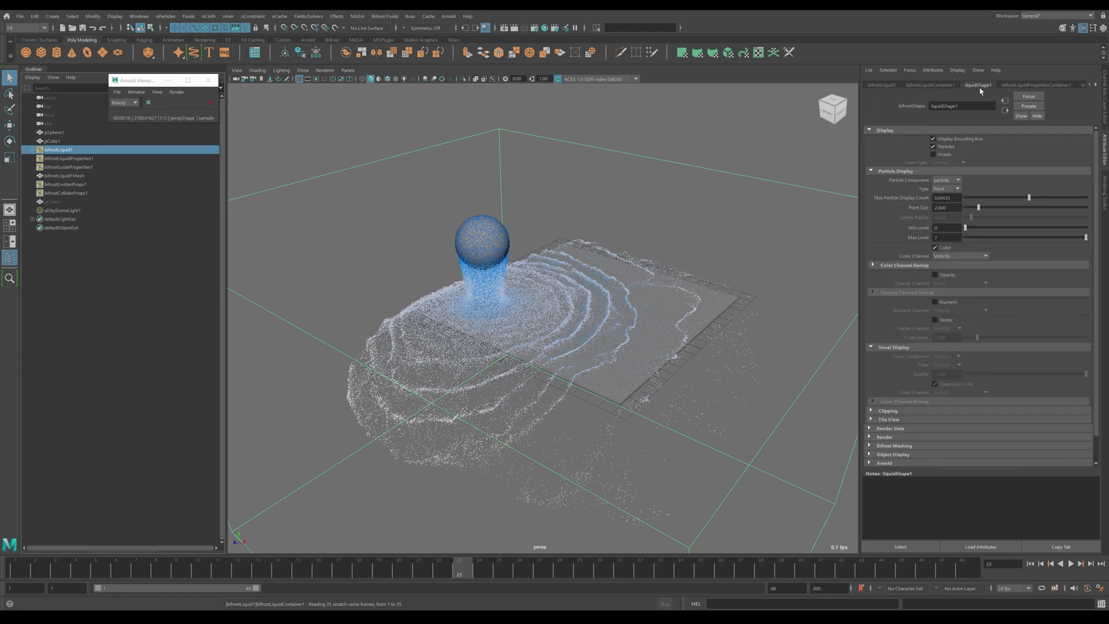
pyautogui.scroll(-1, 932, 318)
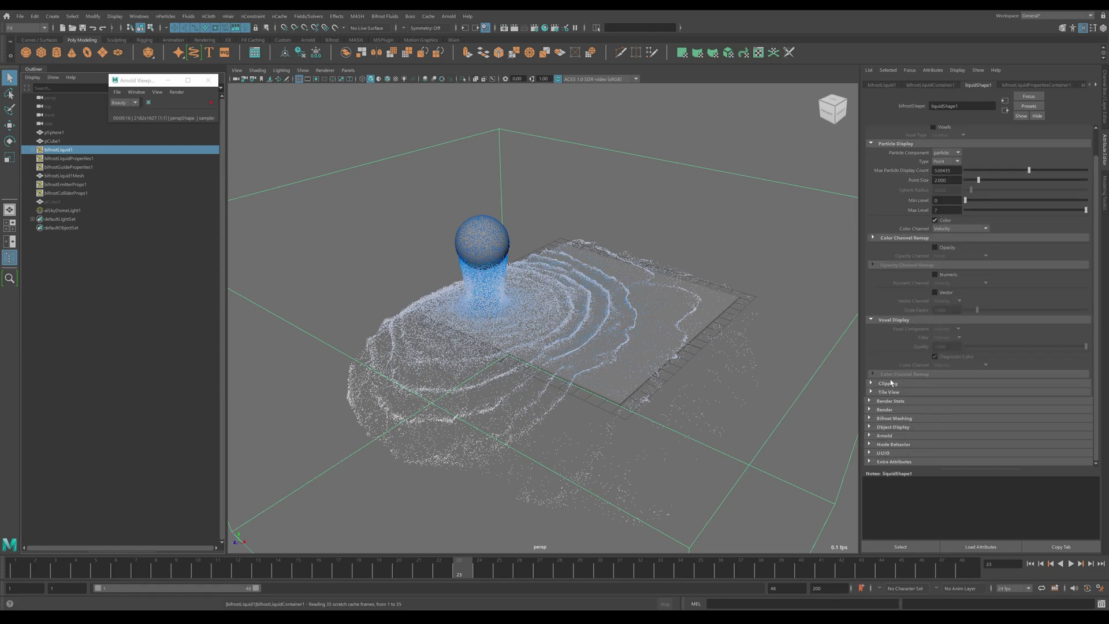
pyautogui.click(880, 419)
pyautogui.scroll(-4, 925, 347)
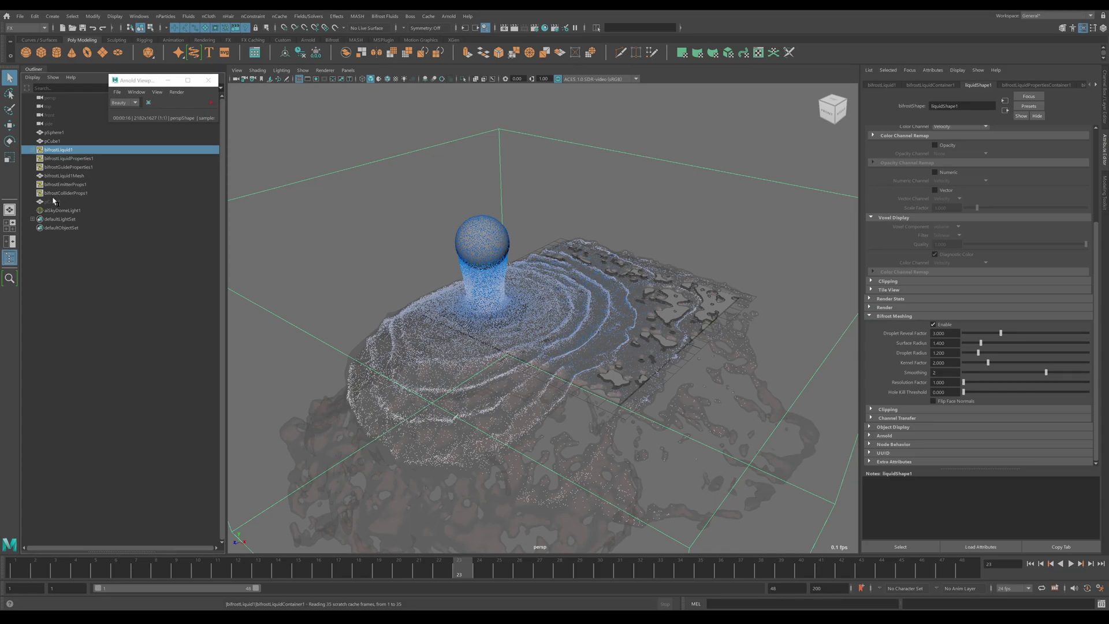
# - Select the Bifrost liquid mesh and examine its surface up close around the emitter sphere and floor
pyautogui.click(68, 176)
pyautogui.scroll(10, 624, 455)
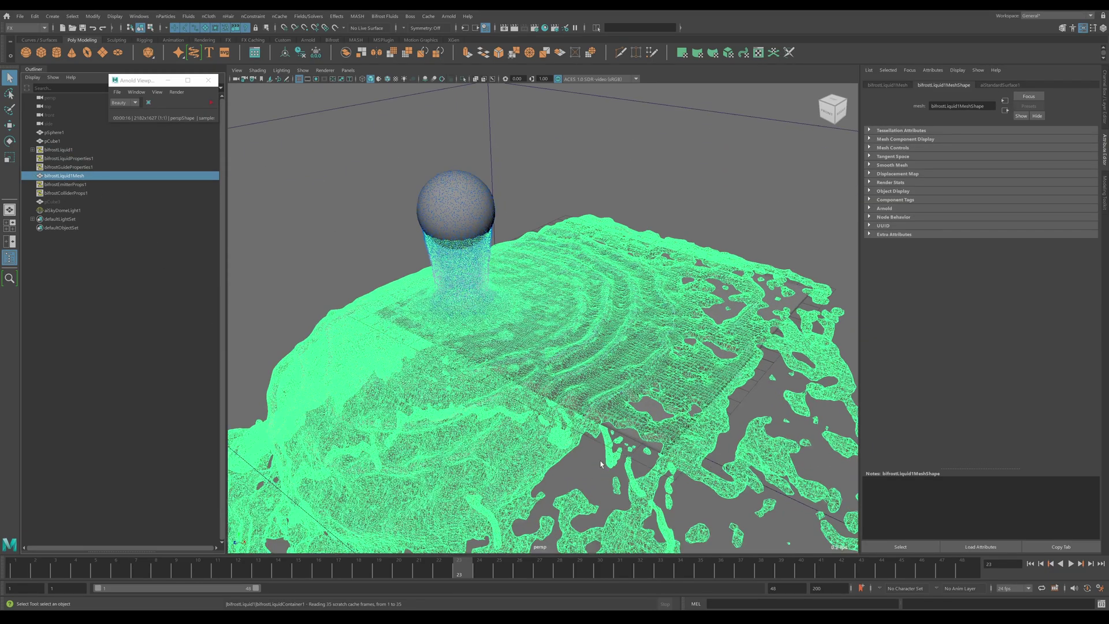
pyautogui.scroll(-5, 632, 454)
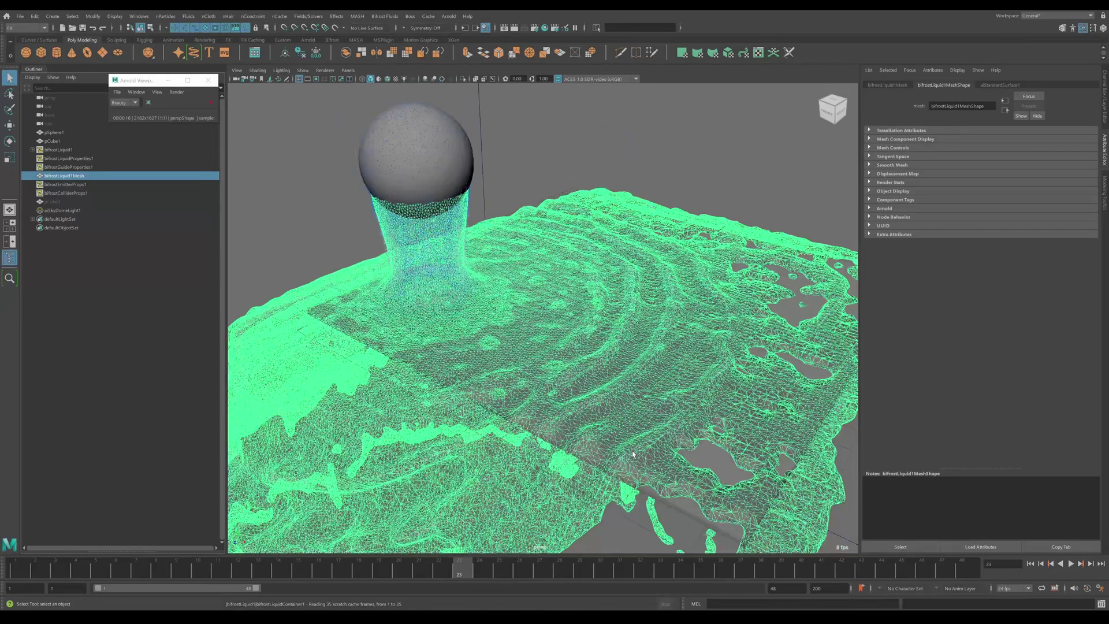
pyautogui.scroll(5, 680, 376)
pyautogui.scroll(-6, 680, 376)
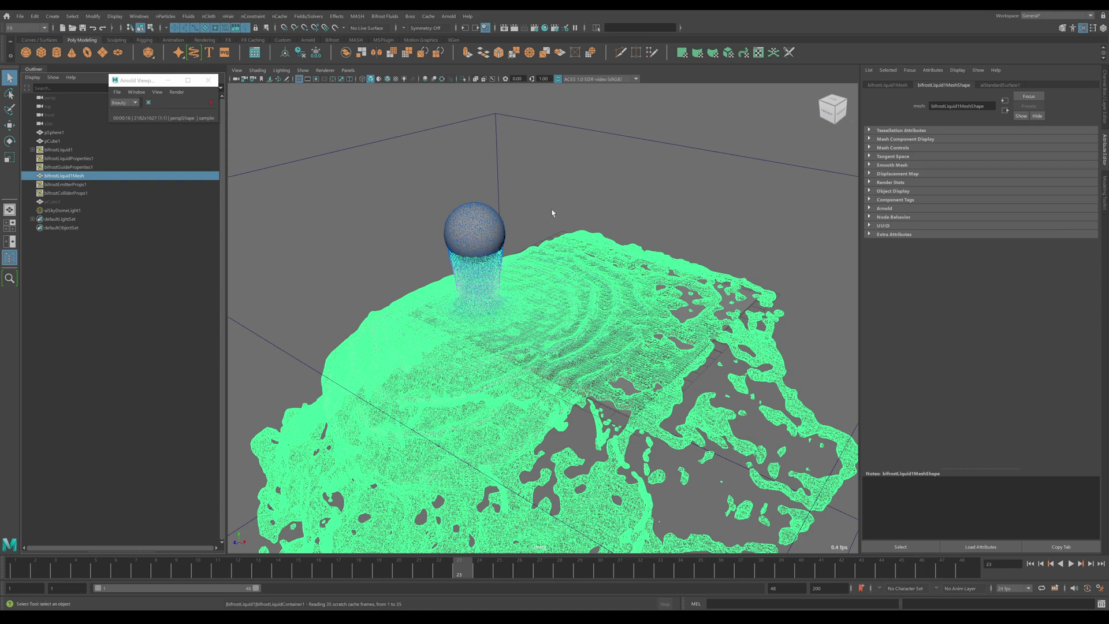
# - Disable Bifrost Meshing on the liquid shape
pyautogui.click(75, 149)
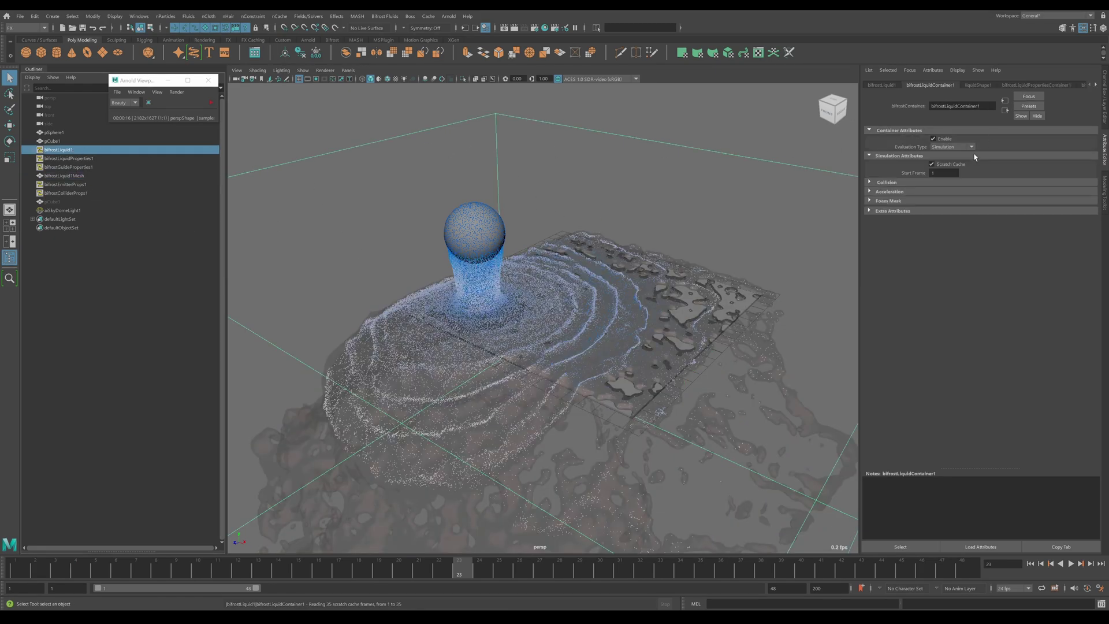
pyautogui.click(985, 86)
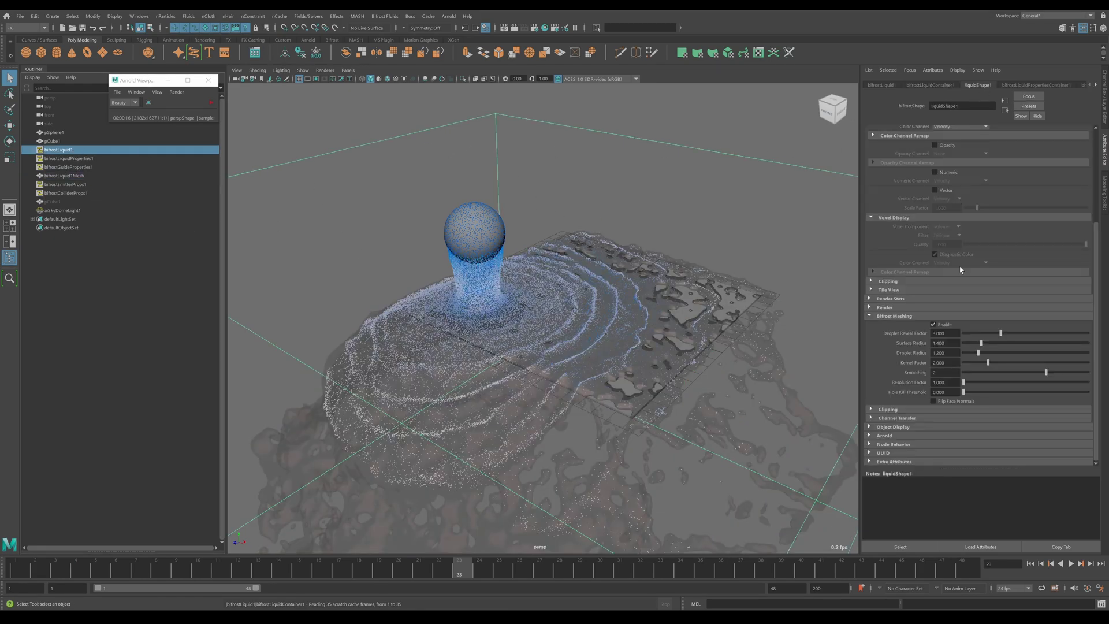
pyautogui.click(934, 325)
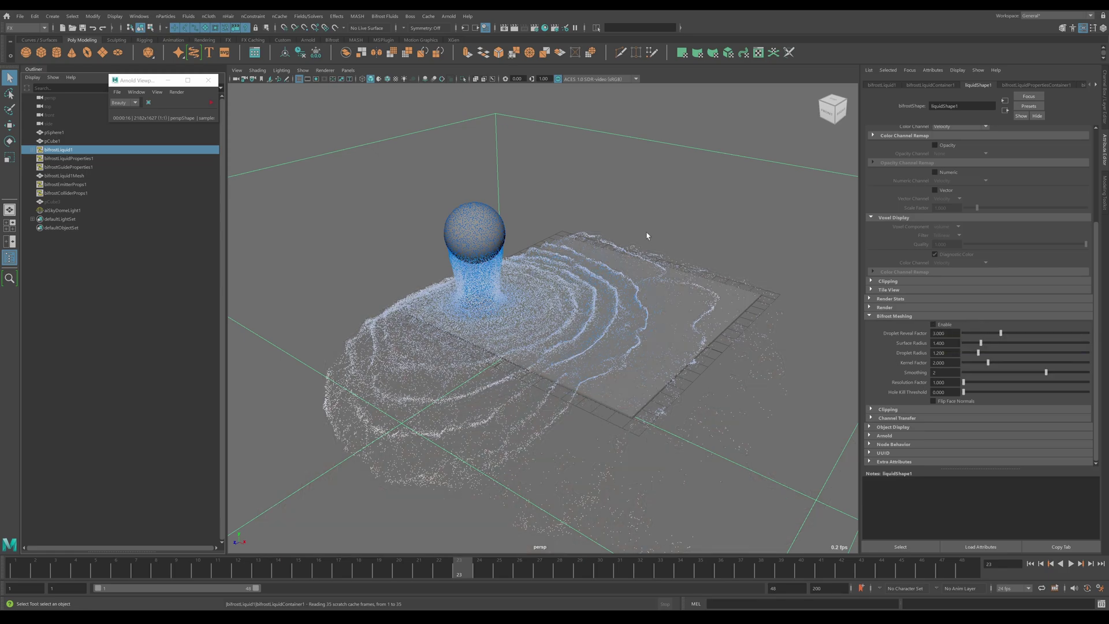
# - Render the unmeshed liquid in the Arnold viewport at frame 23, stop the render and close the render window
pyautogui.click(212, 103)
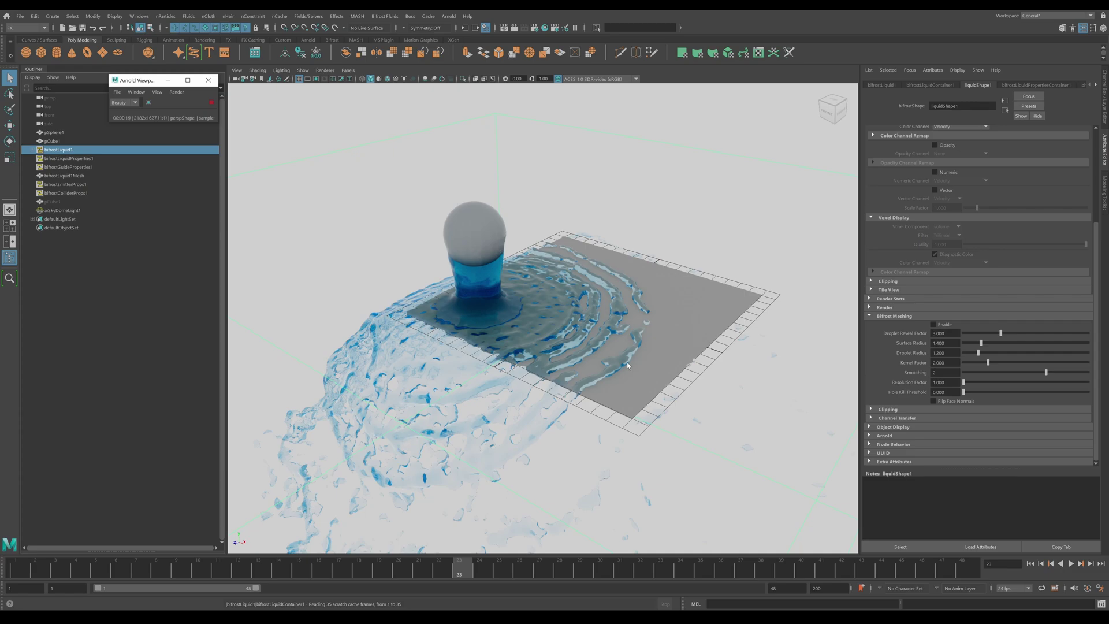
pyautogui.click(212, 102)
pyautogui.click(207, 81)
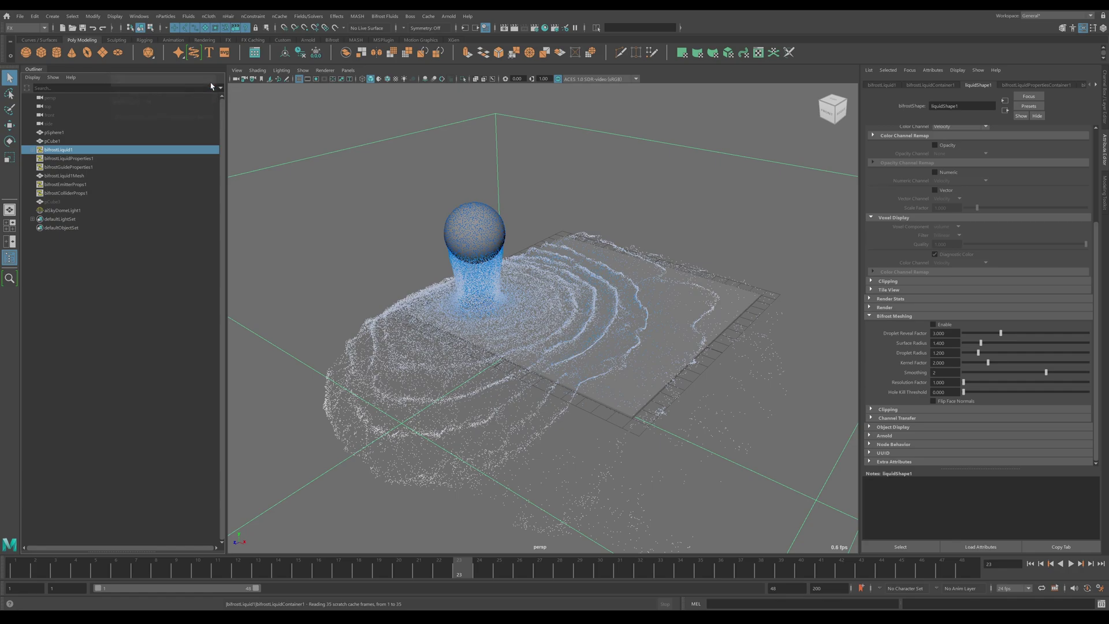